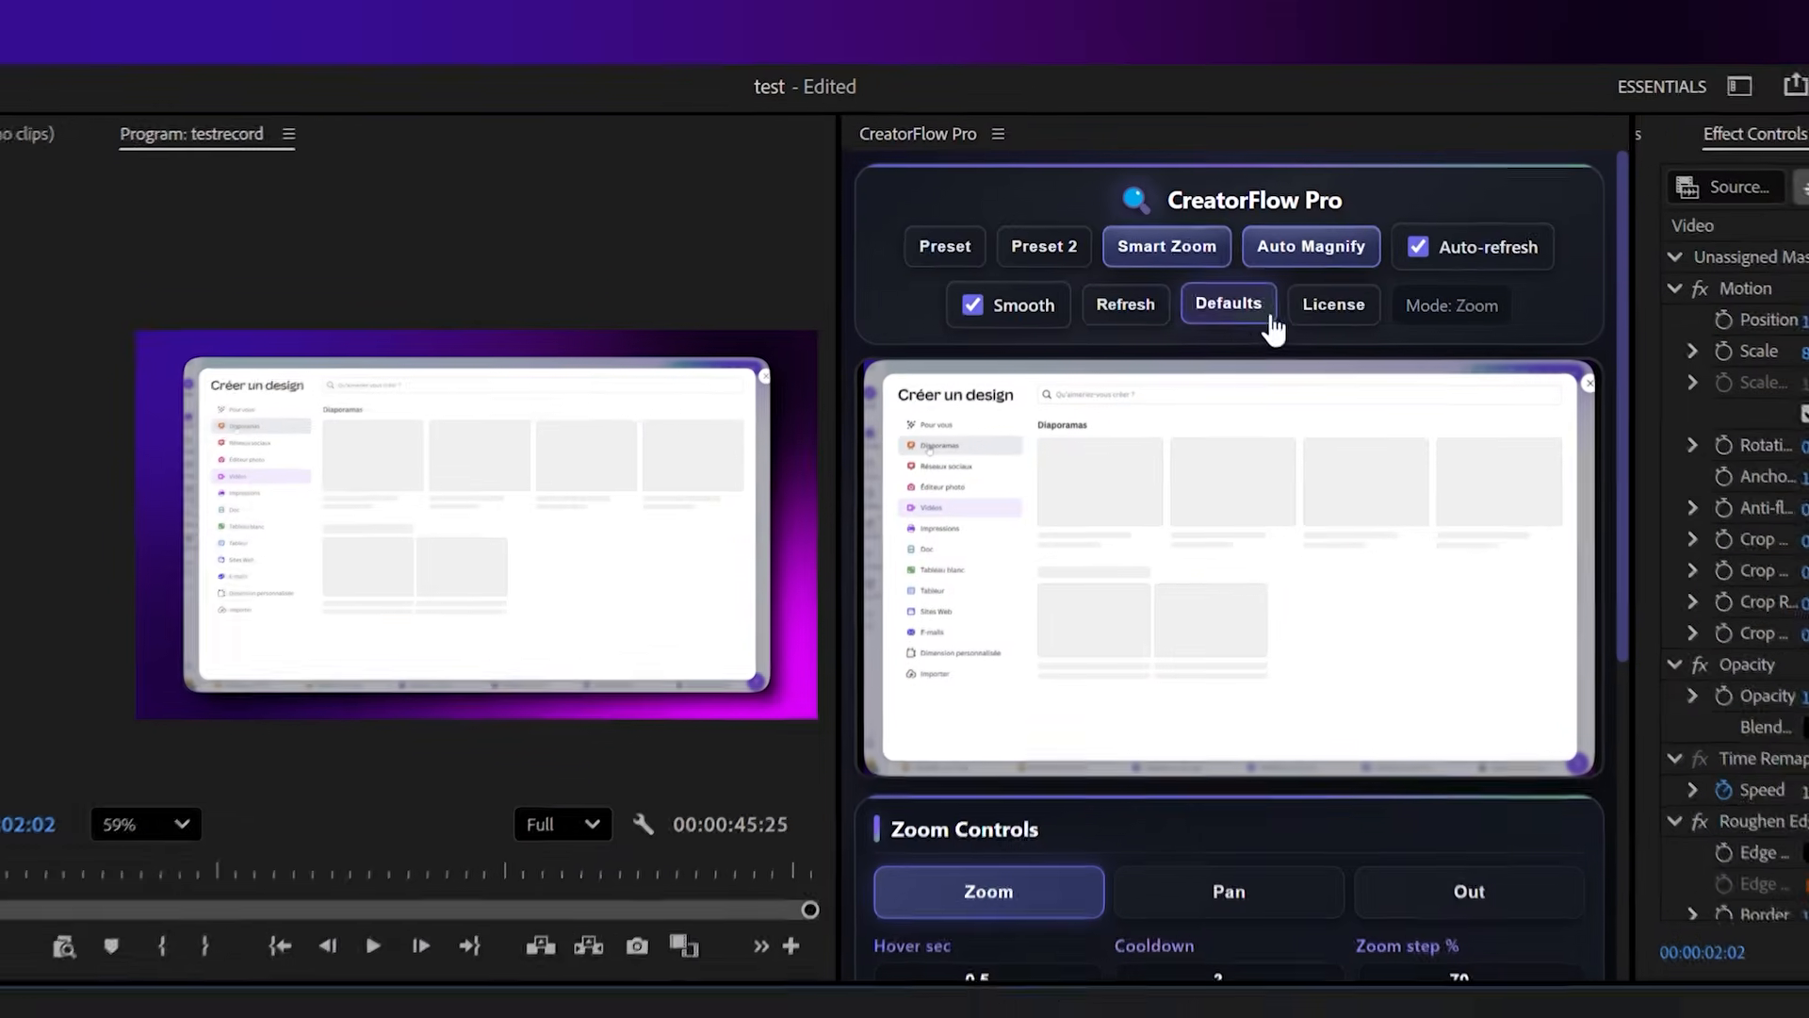
Run Smart Zoom on the testrecord.mp4 clip.
click(1179, 249)
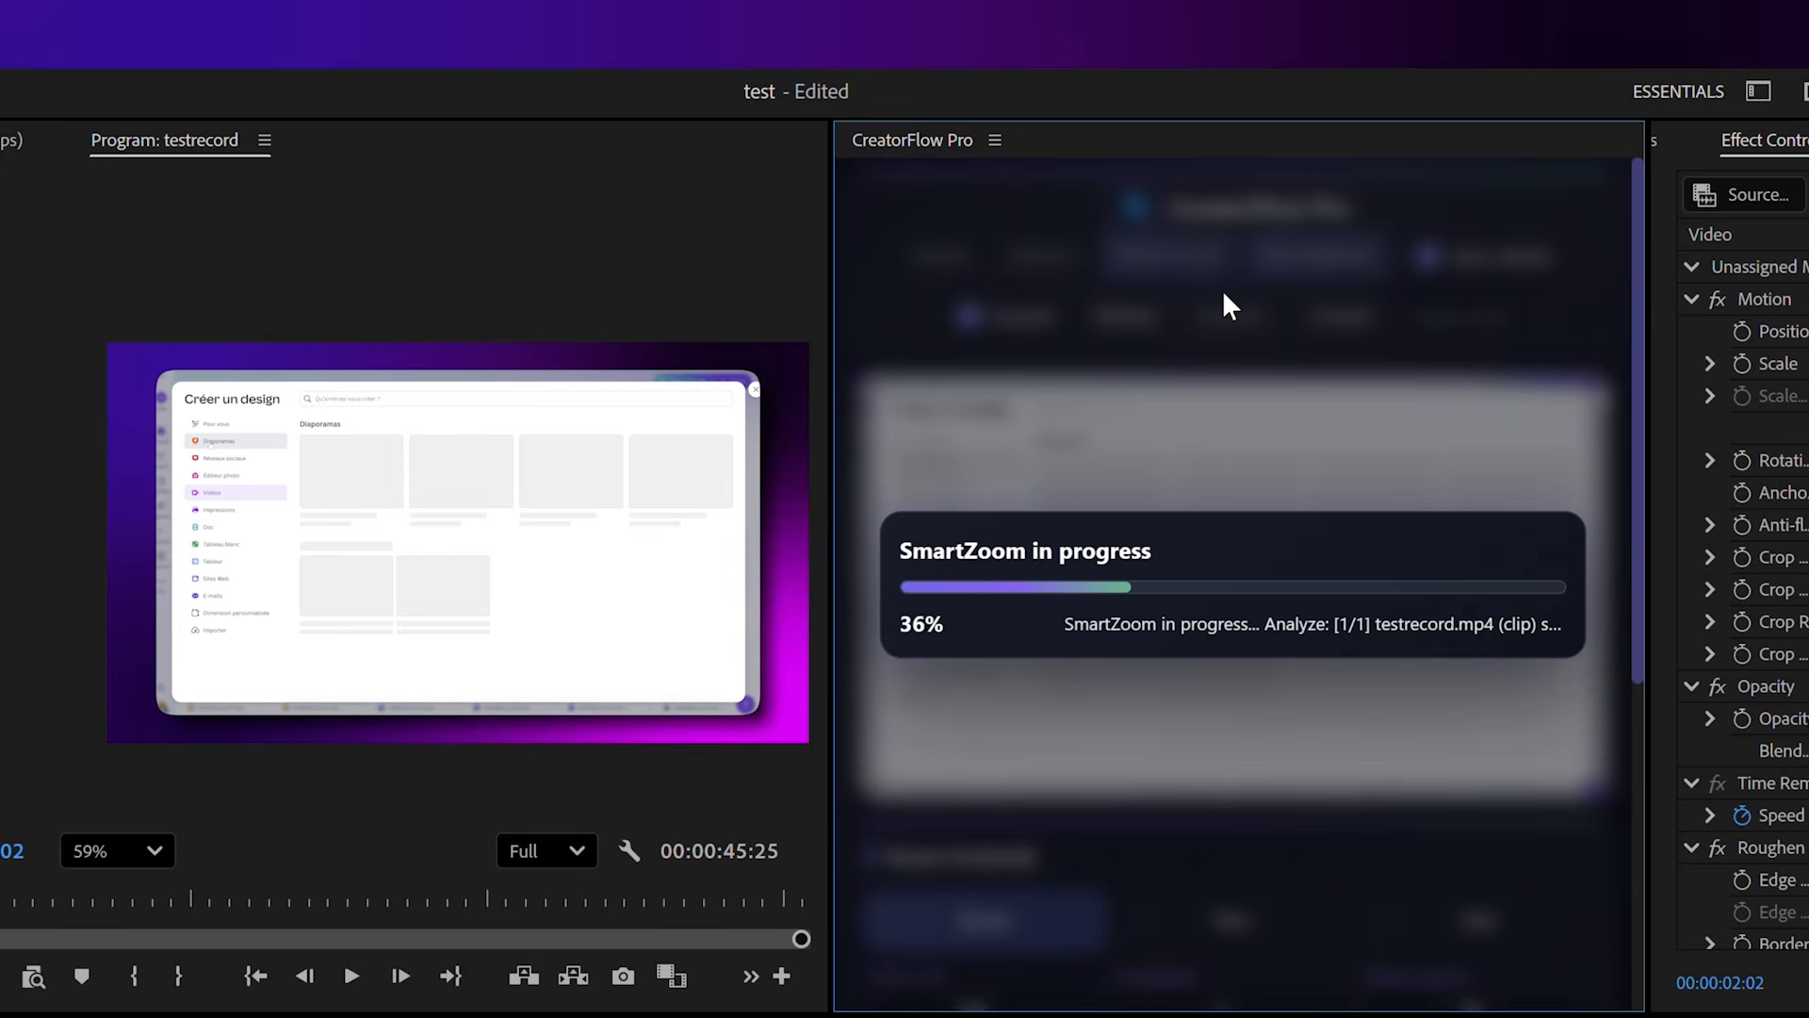
drag(1648, 528, 1293, 527)
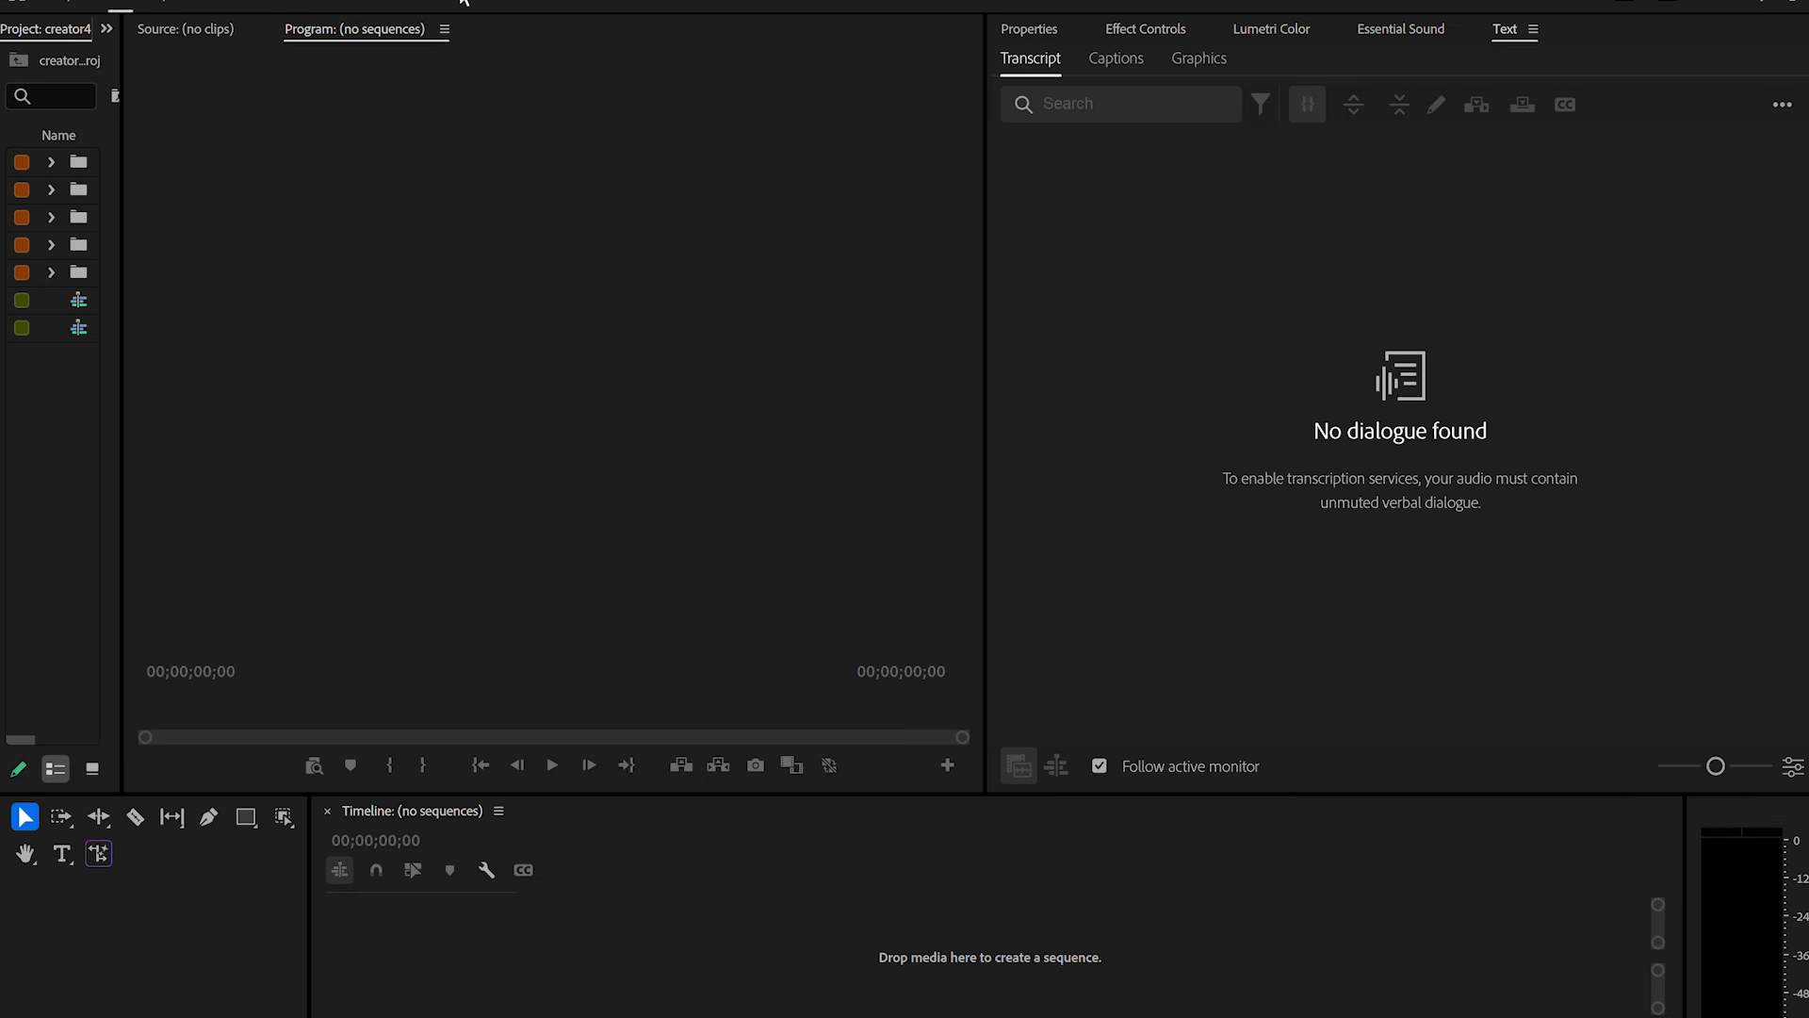
Open the CreatorFlow Pro extension in the creator4 project.
click(445, 1)
mouse_move(496, 41)
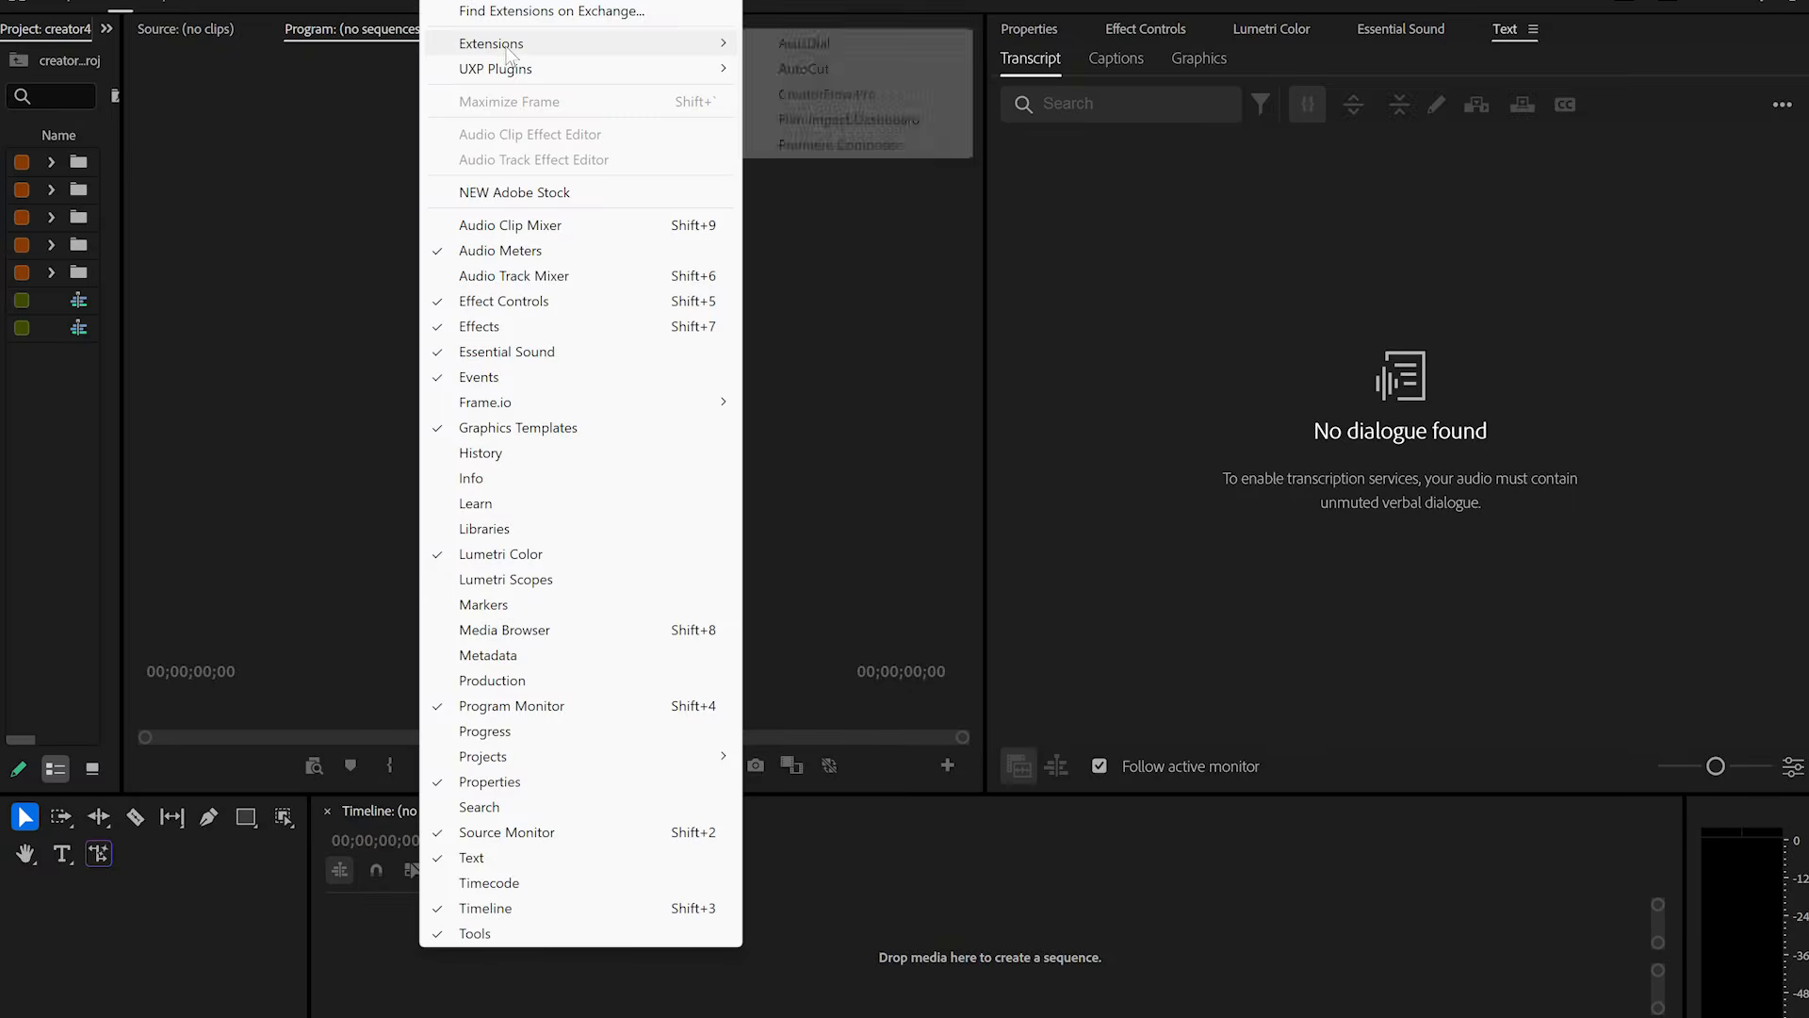
click(804, 94)
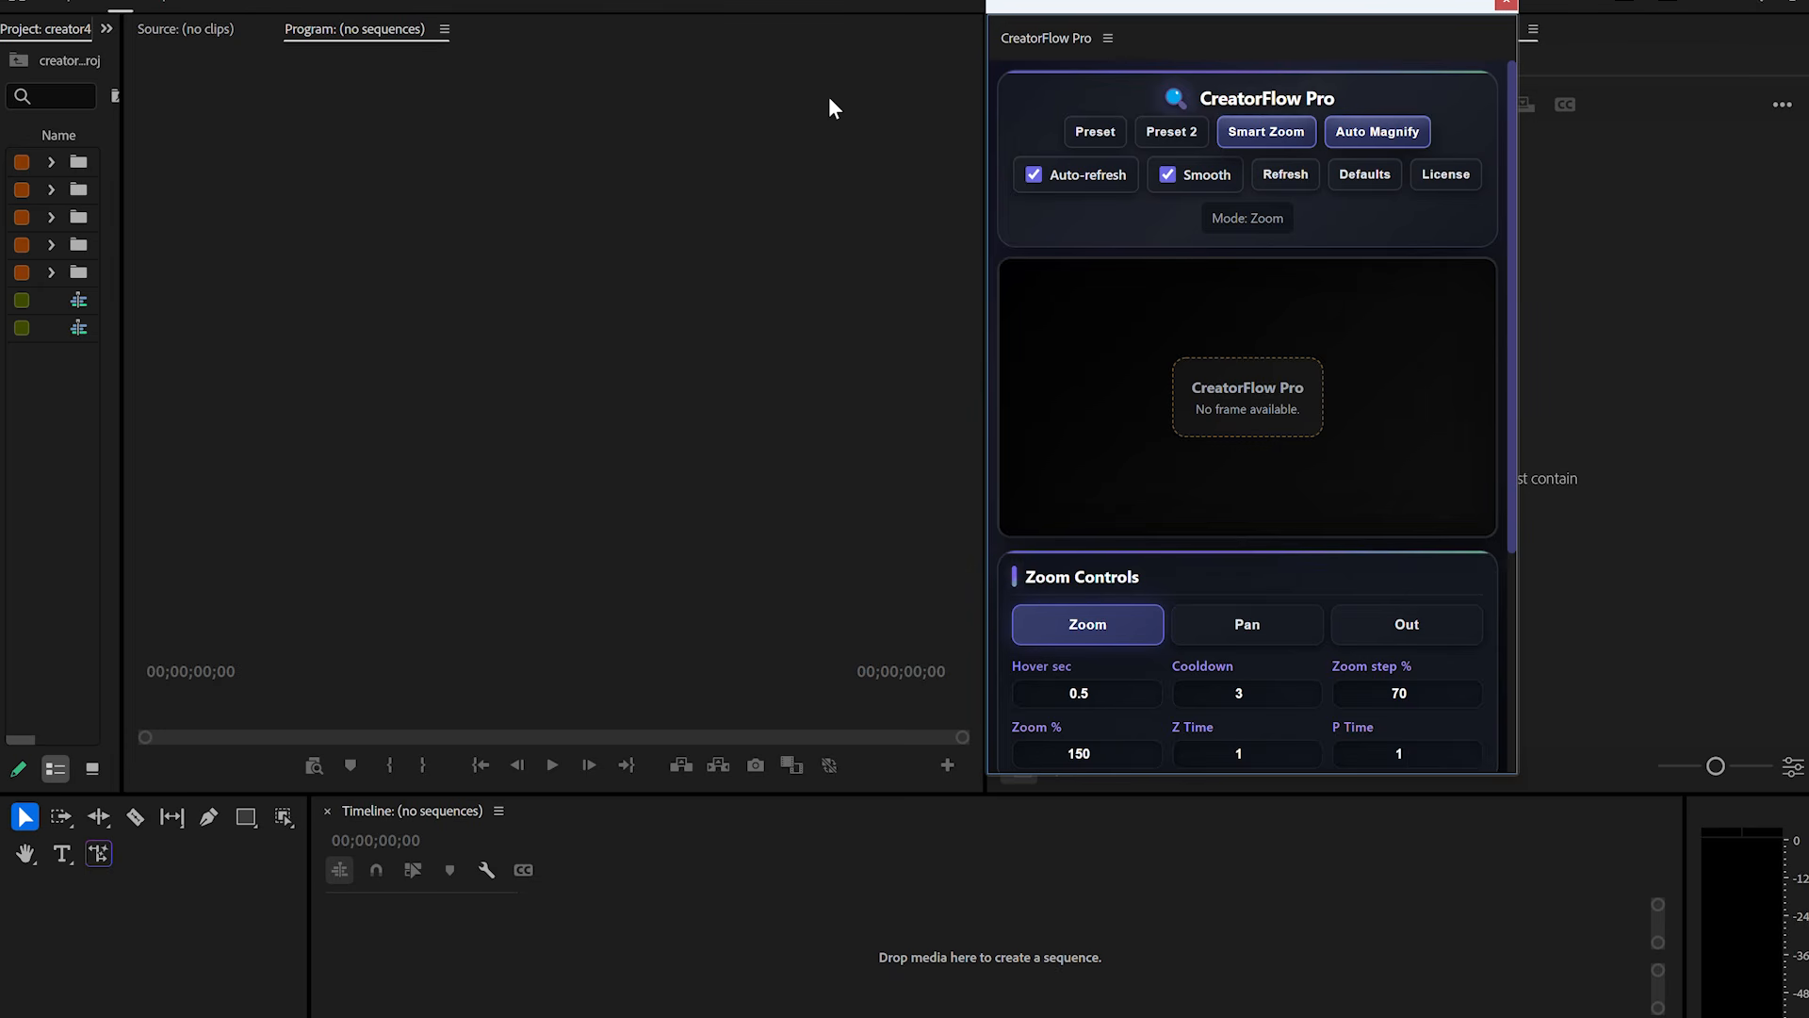
Enlarge the floating CreatorFlow Pro panel and dock it between the Program monitor and the Text panel.
drag(1524, 246, 1707, 247)
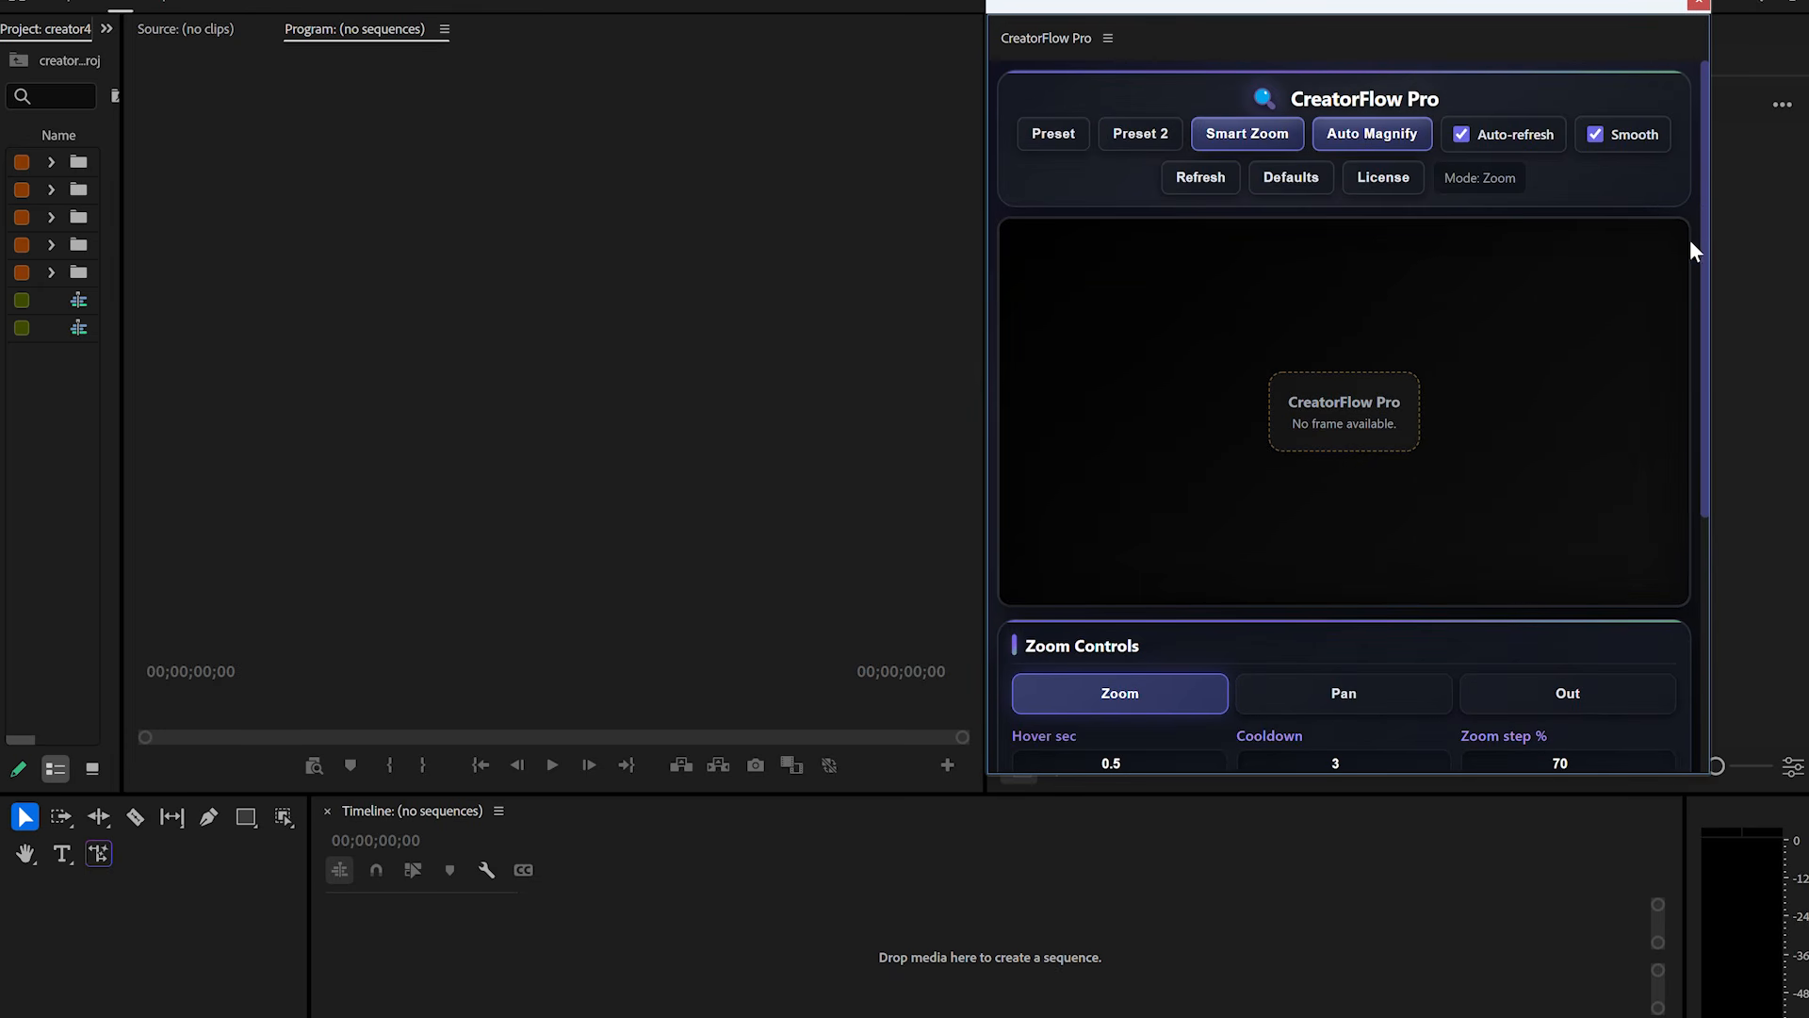
drag(983, 194, 1066, 198)
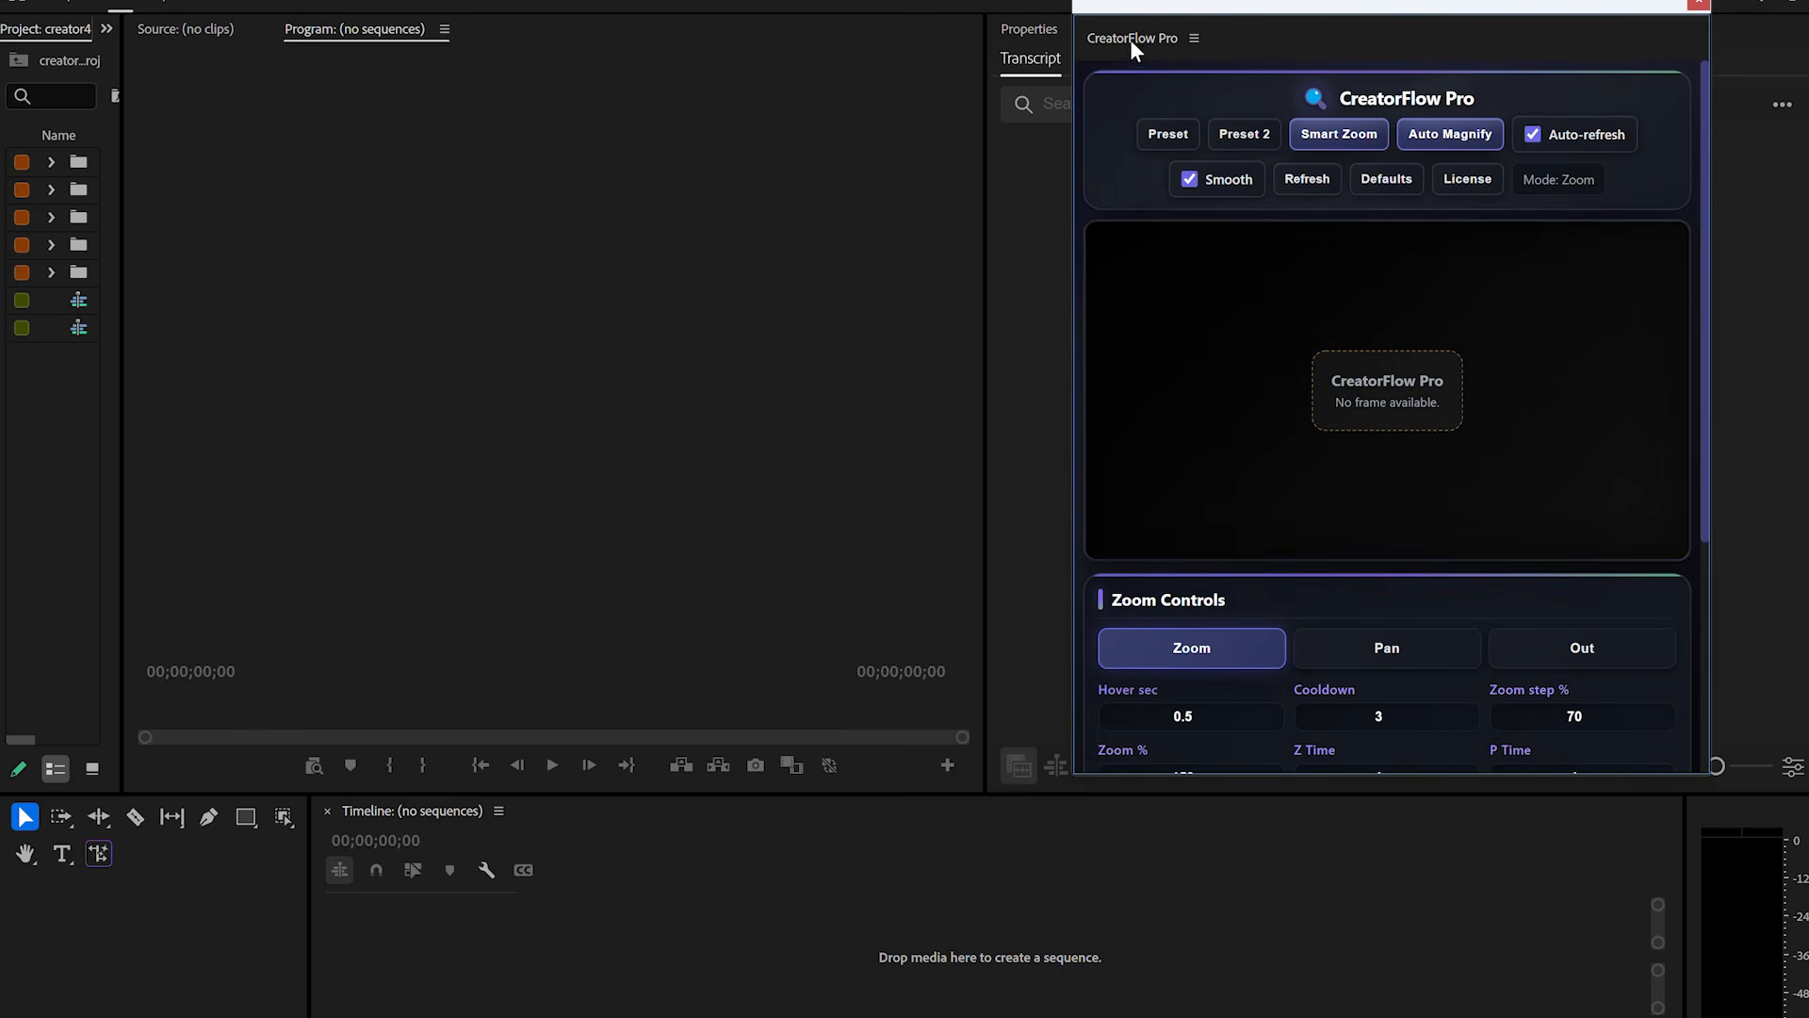
drag(1071, 483, 787, 492)
drag(1042, 782, 1042, 981)
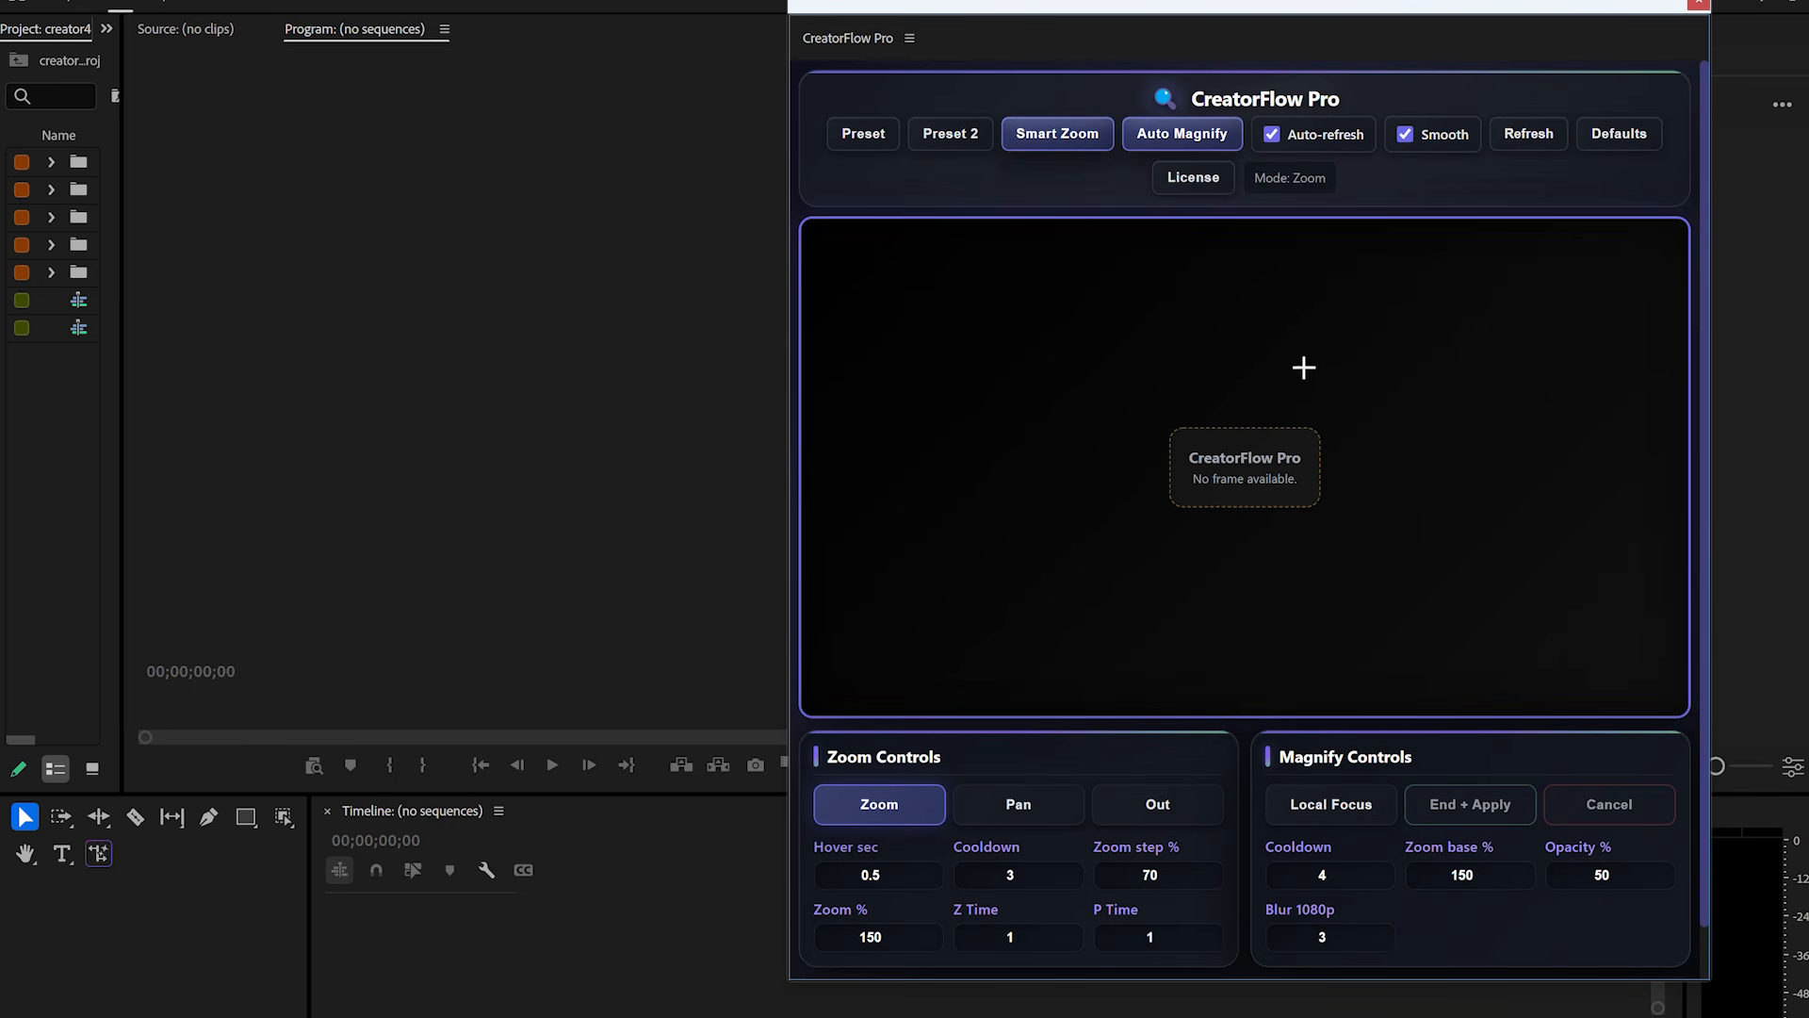
scroll(1175, 477, down, 2)
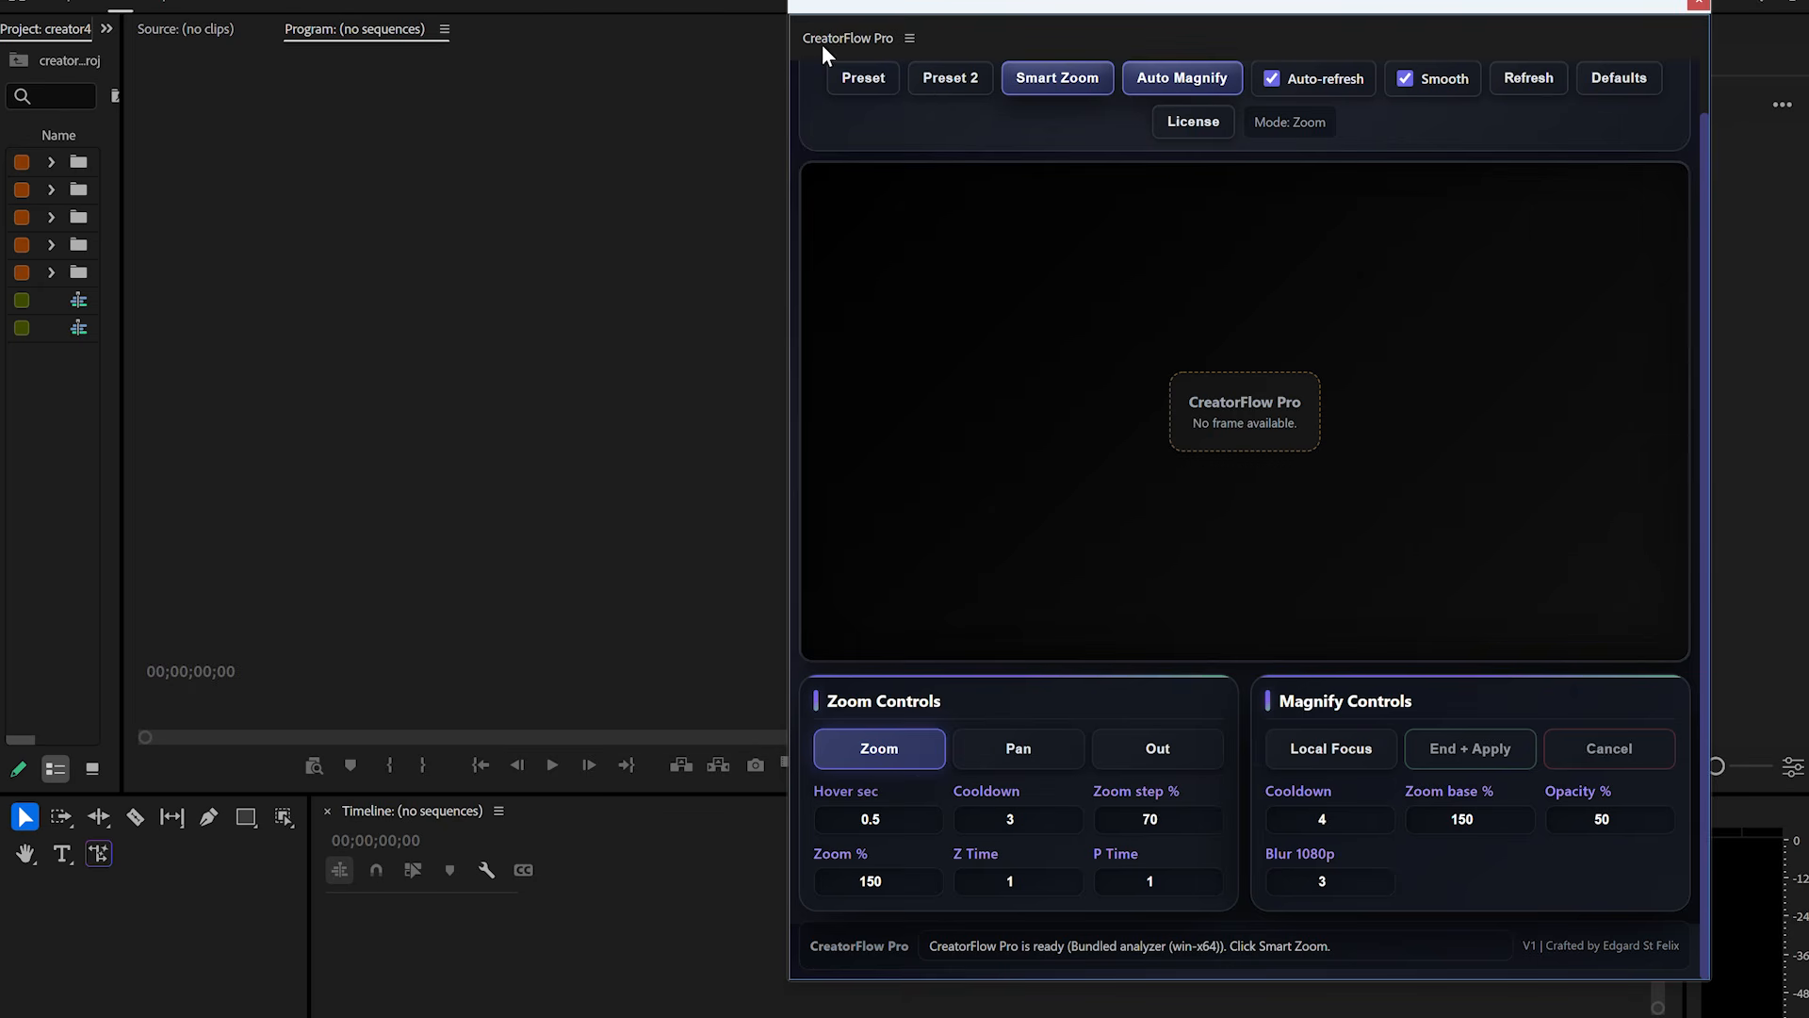
drag(839, 36, 1433, 169)
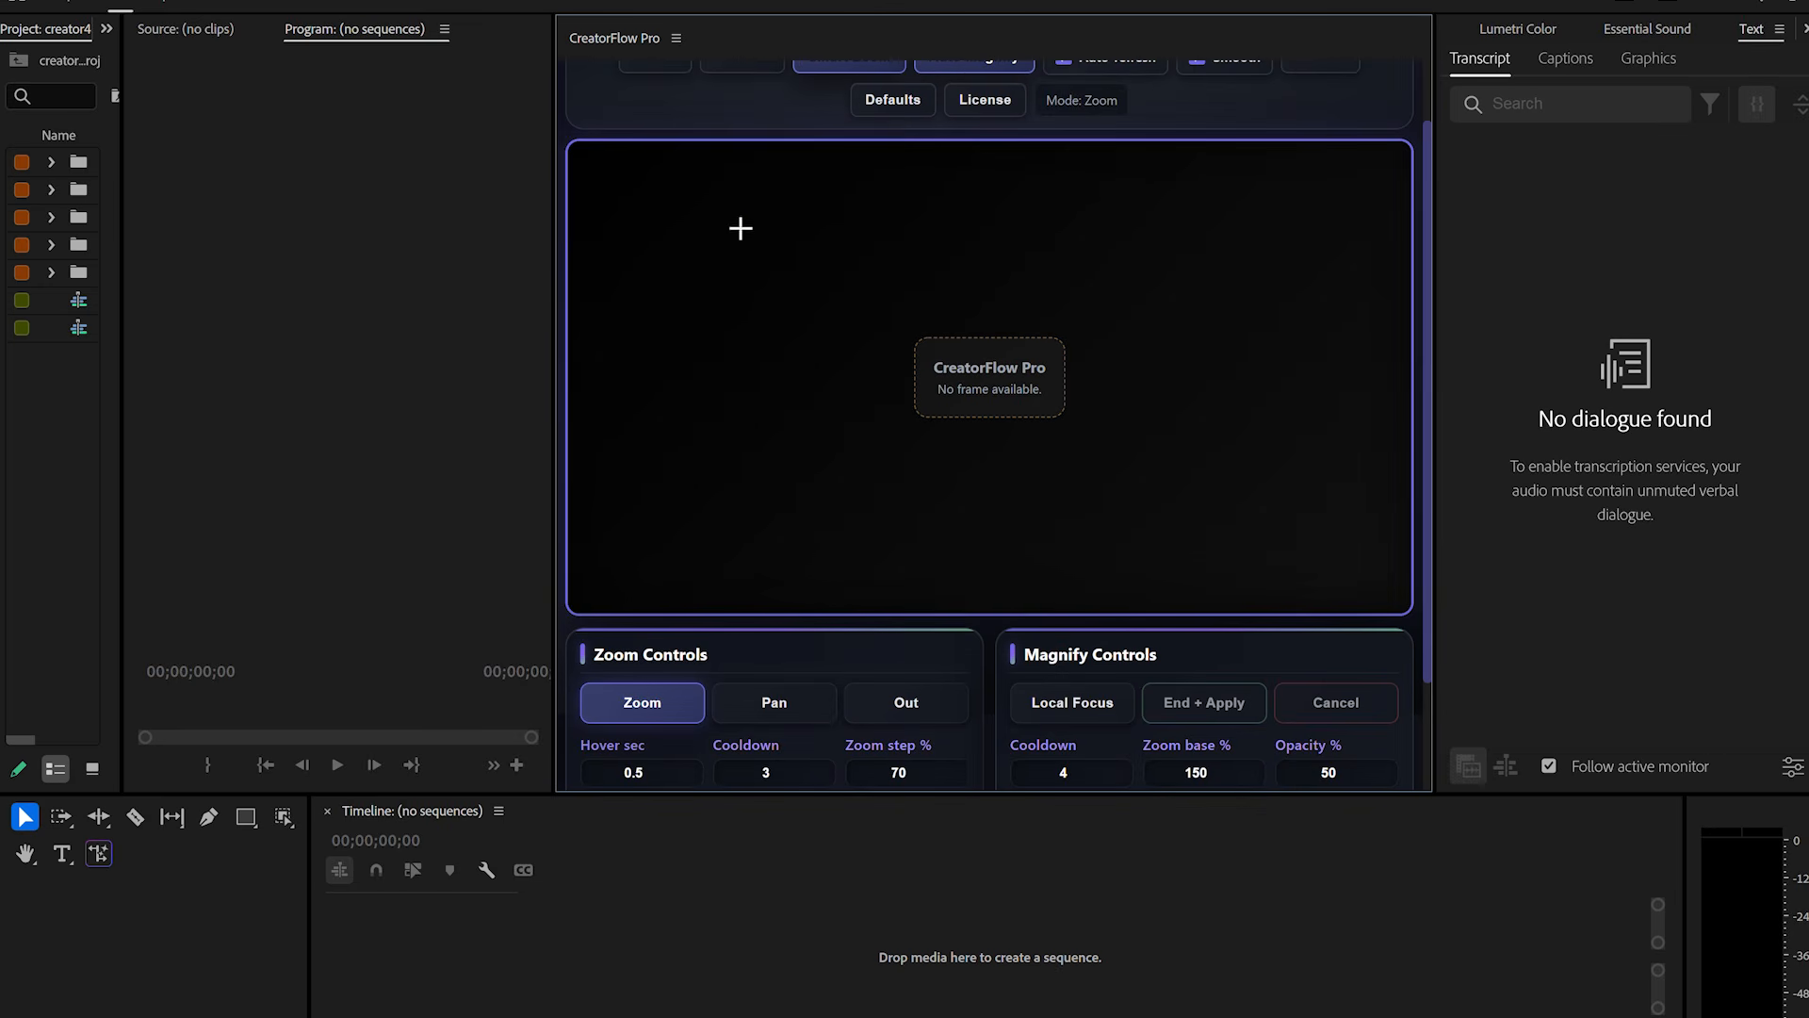
Import the video file iman1 from the Downloads folder into the project.
double_click(93, 371)
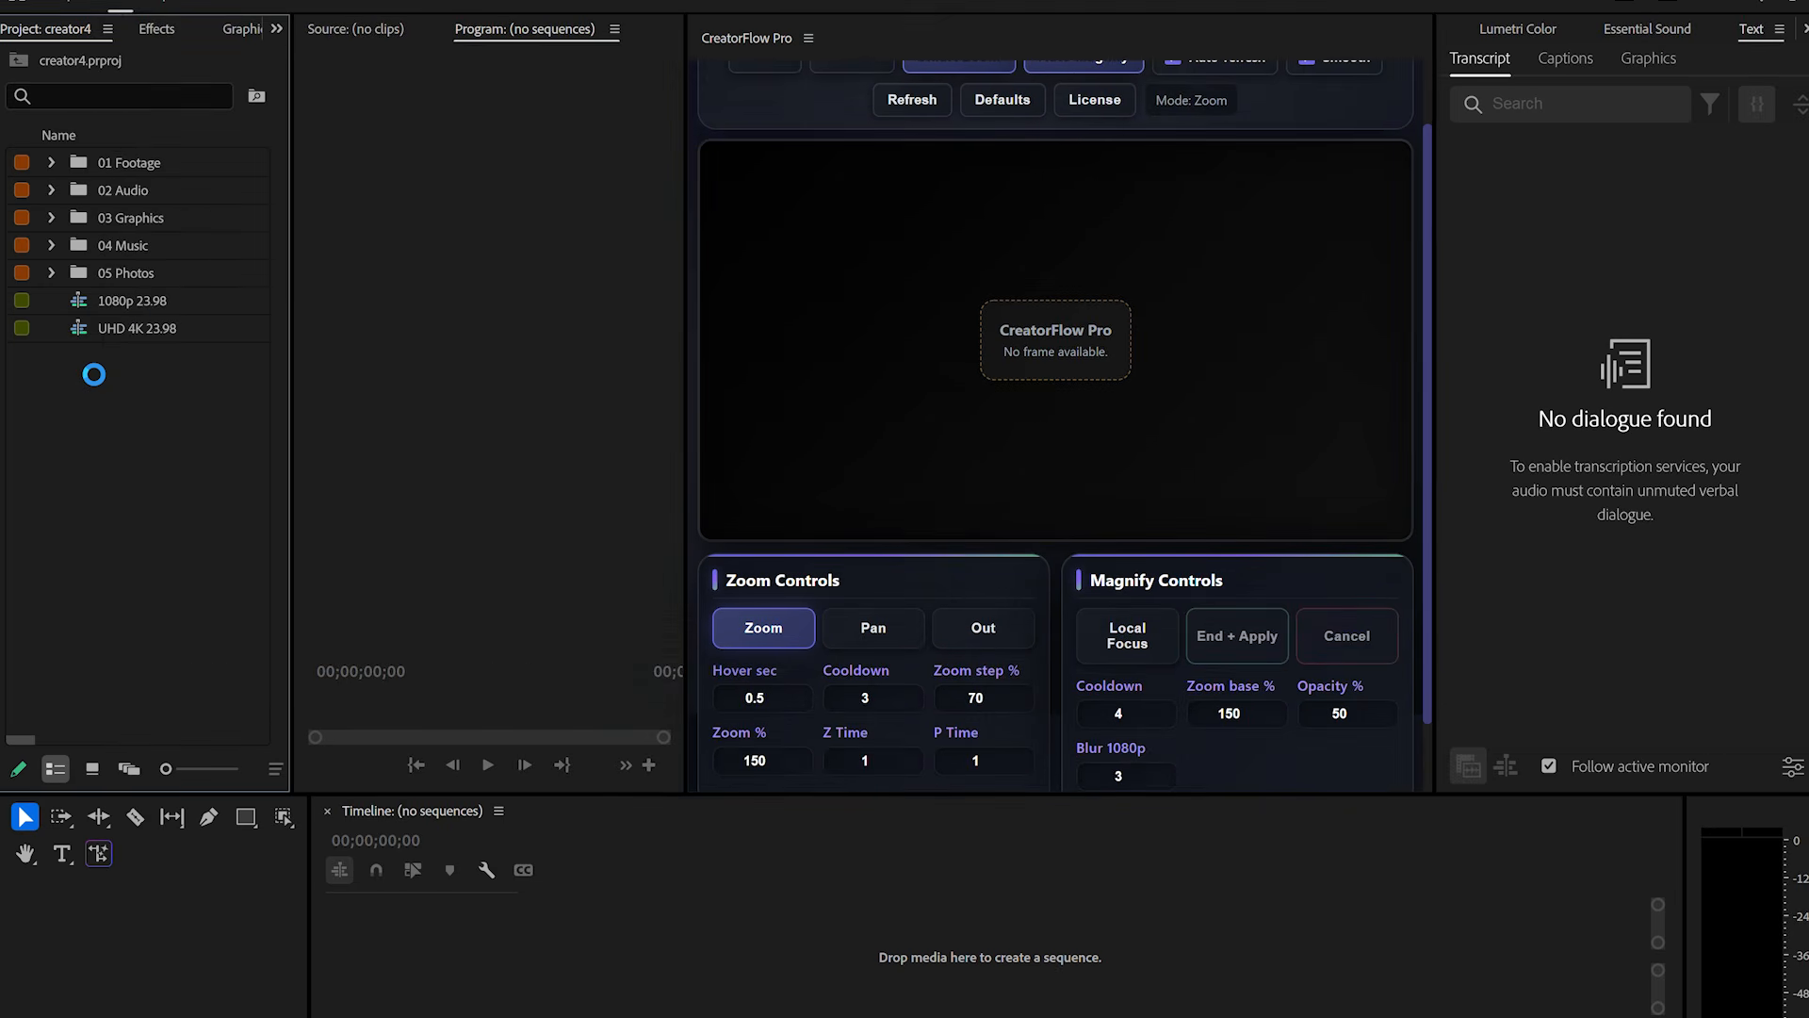
click(524, 245)
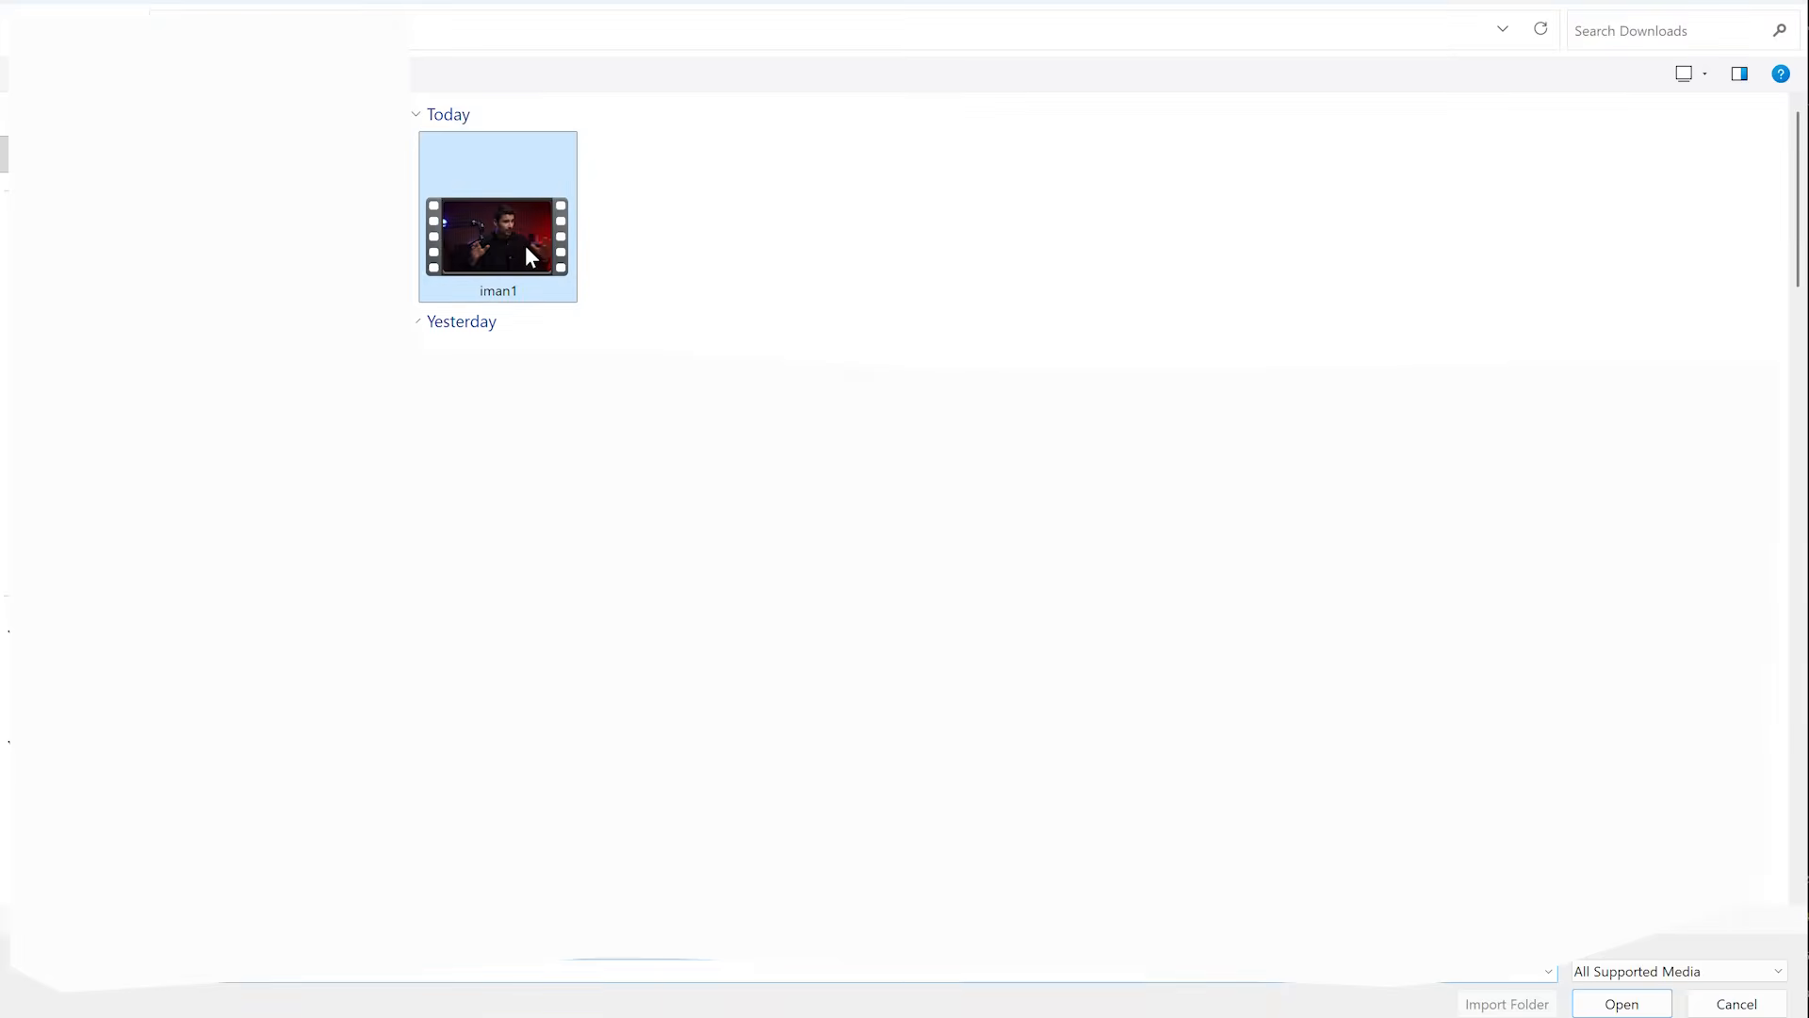
click(1621, 1004)
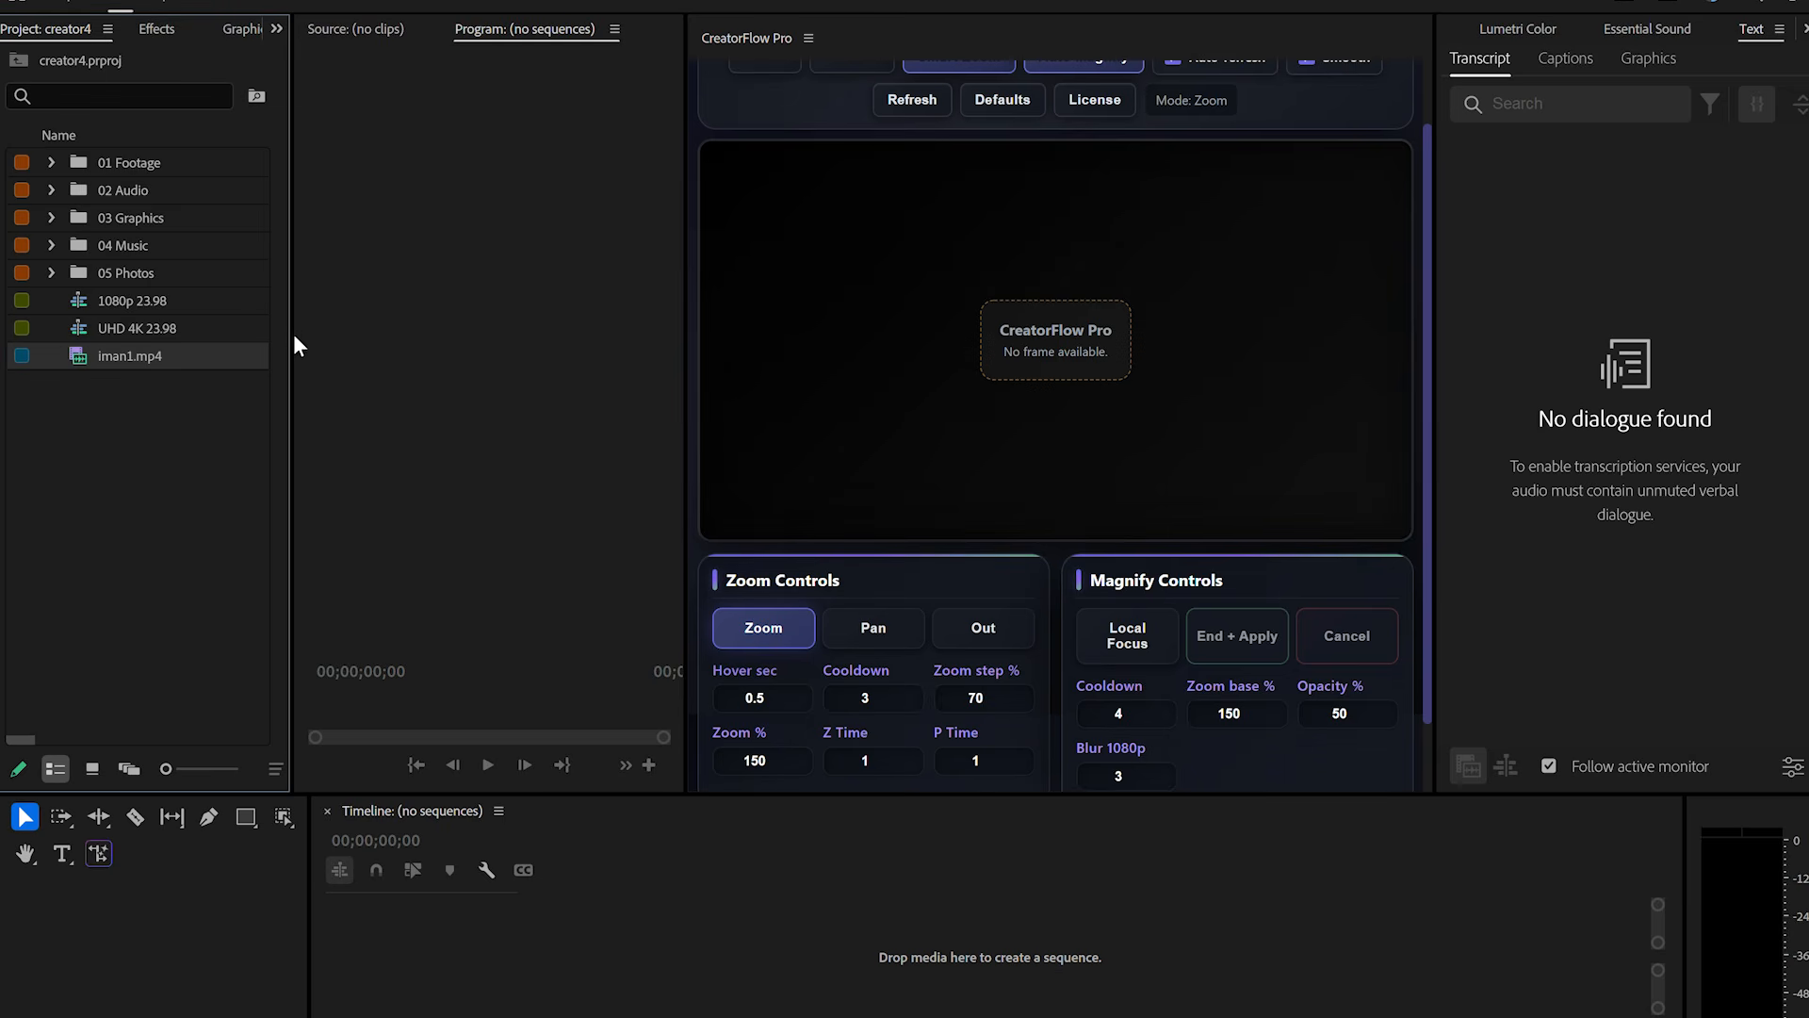
Create a new sequence named Sequence 03 with the HD 1080p 29.97 fps preset.
drag(294, 336, 373, 339)
right_click(161, 400)
mouse_move(345, 504)
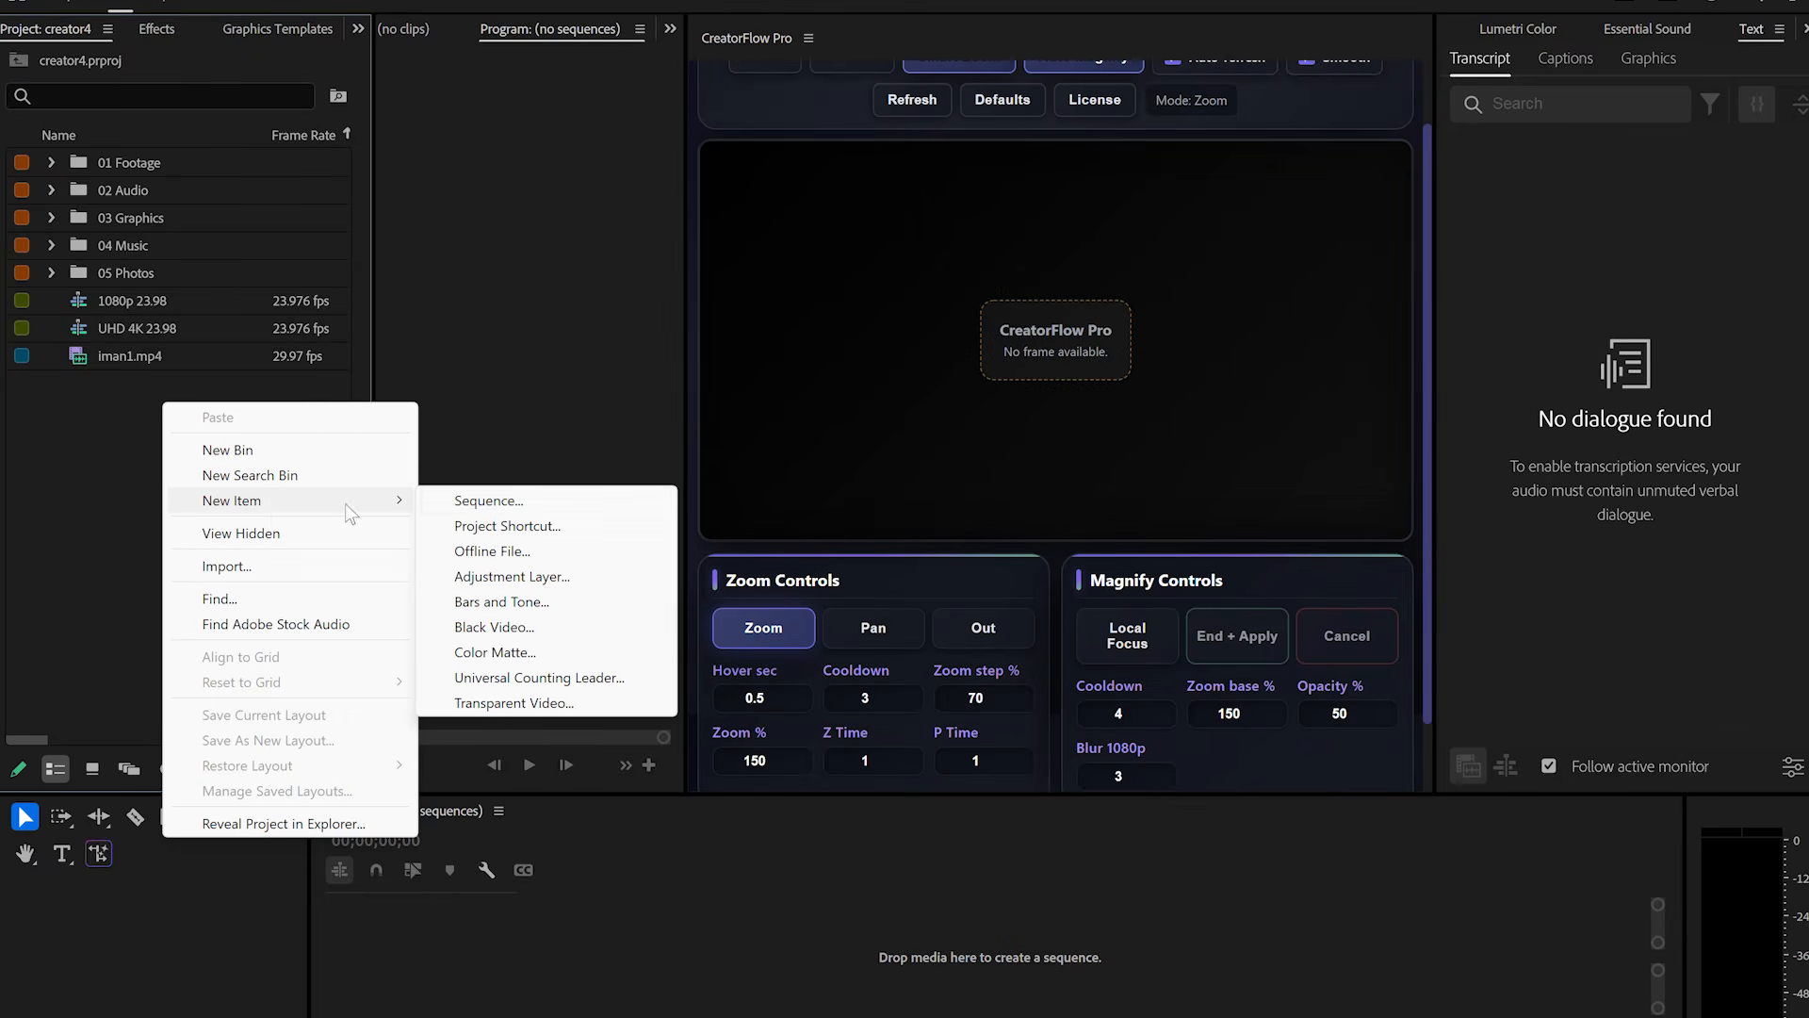
click(480, 507)
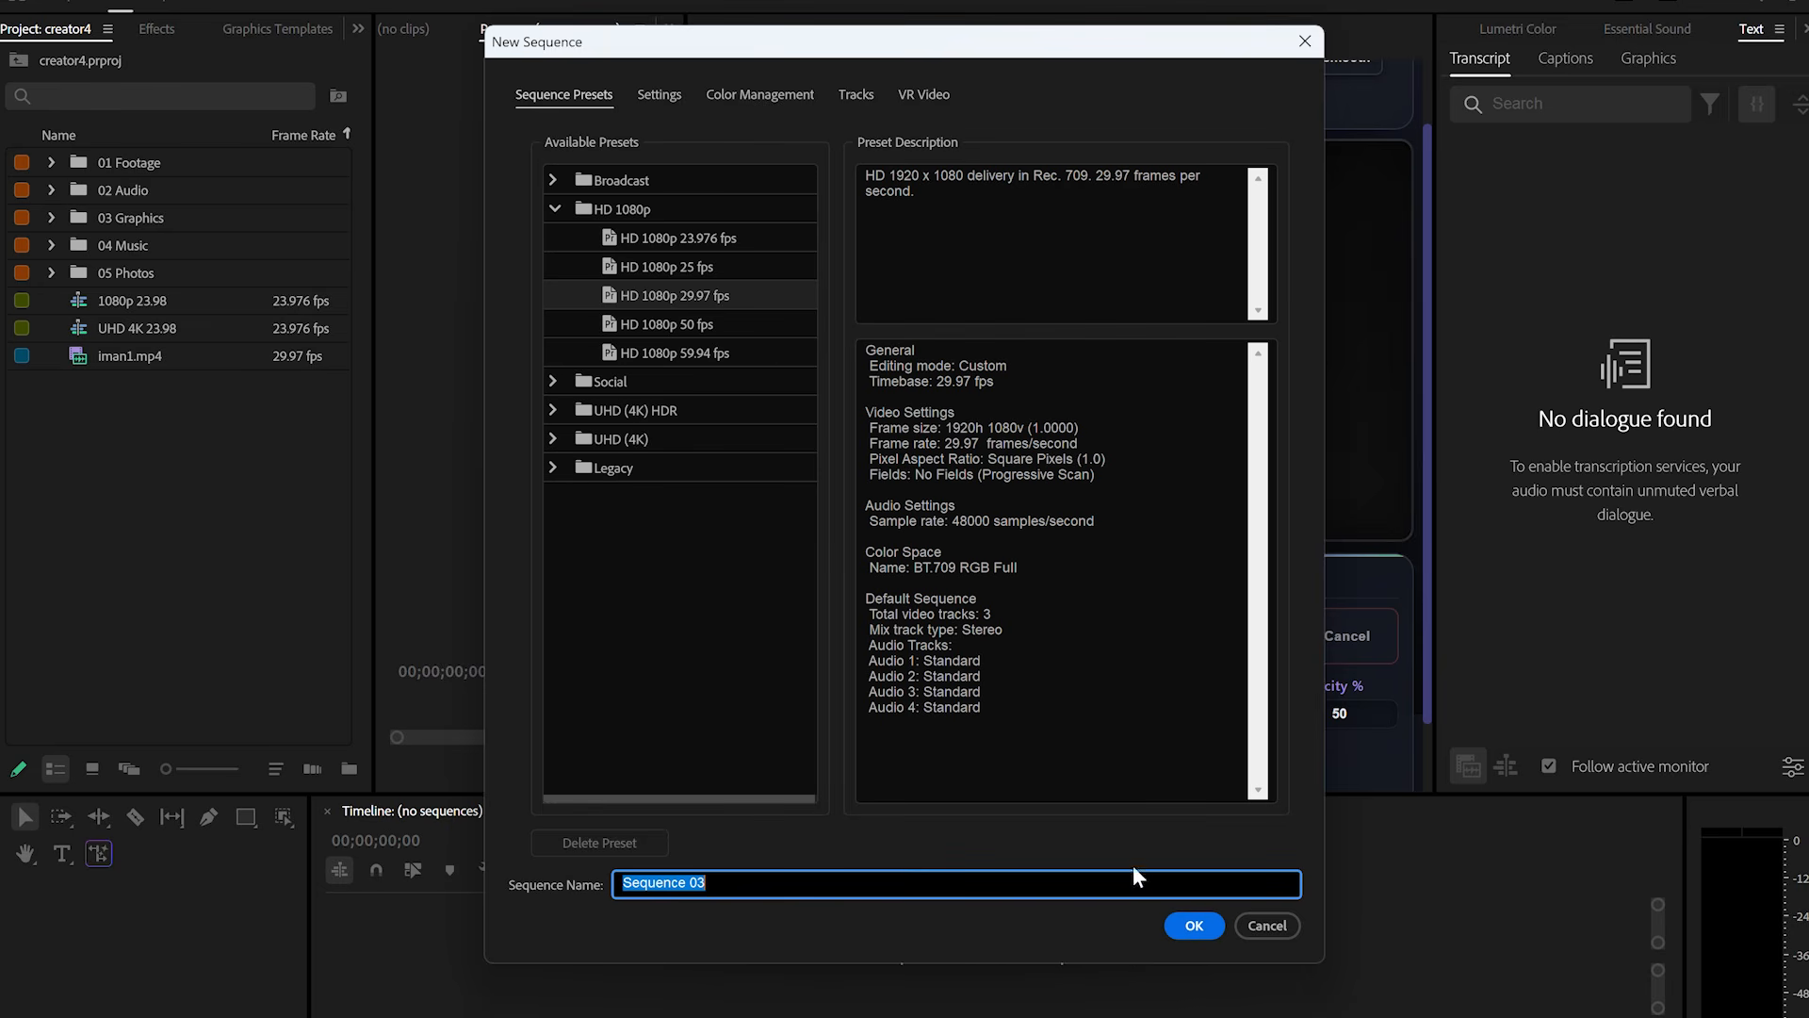
click(1184, 925)
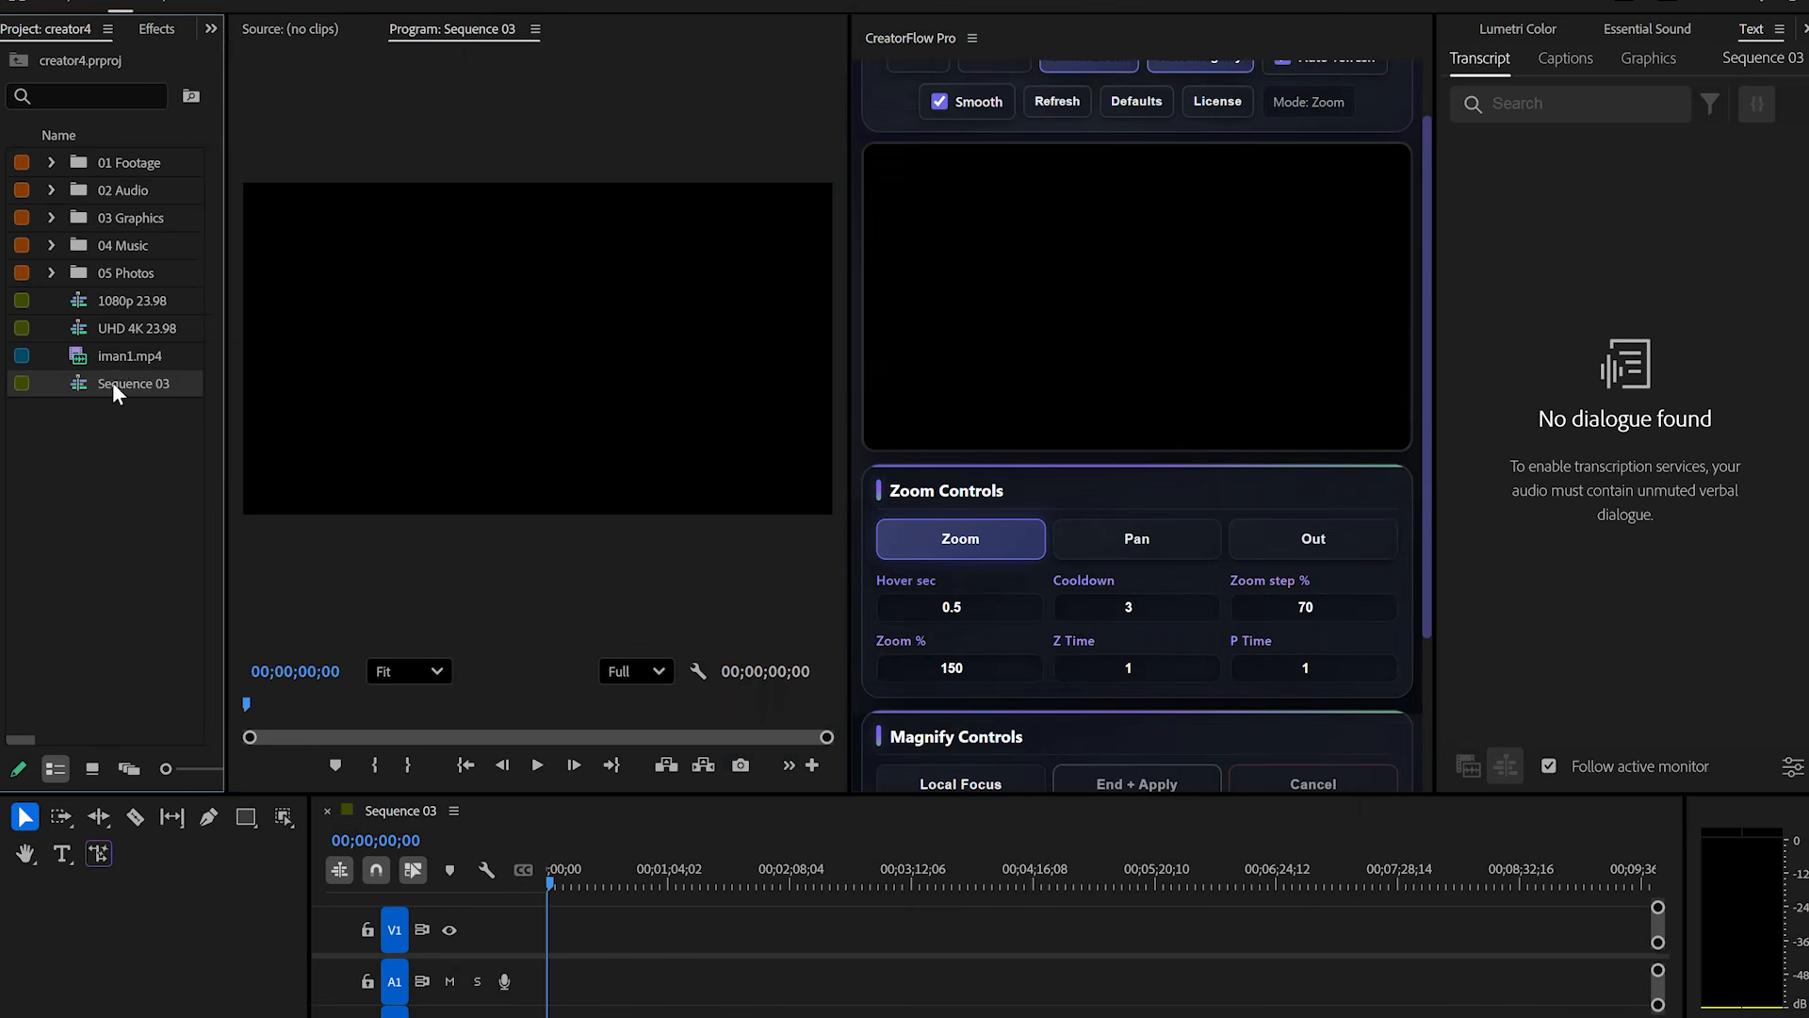
Place iman1.mp4 on video track V1 at the start of Sequence 03, with the timeline magnified around the clip.
drag(115, 358, 561, 943)
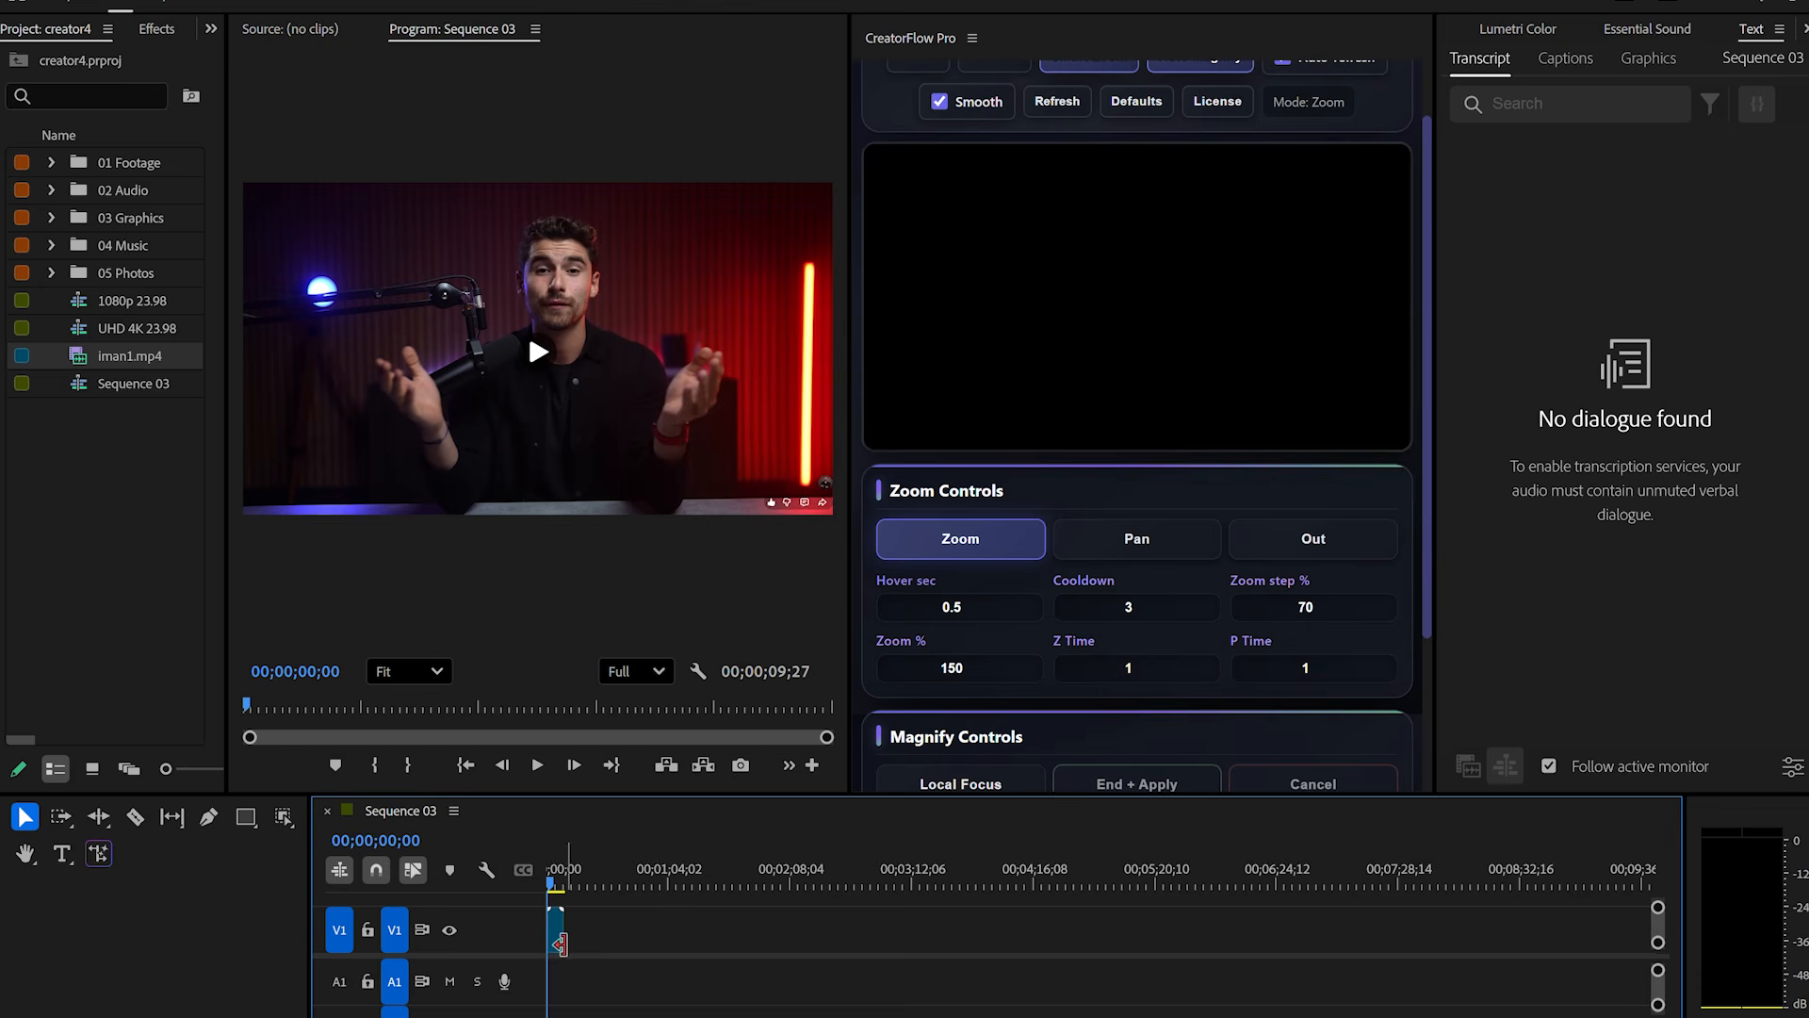
key(equal)
key(equal)
key(equal)
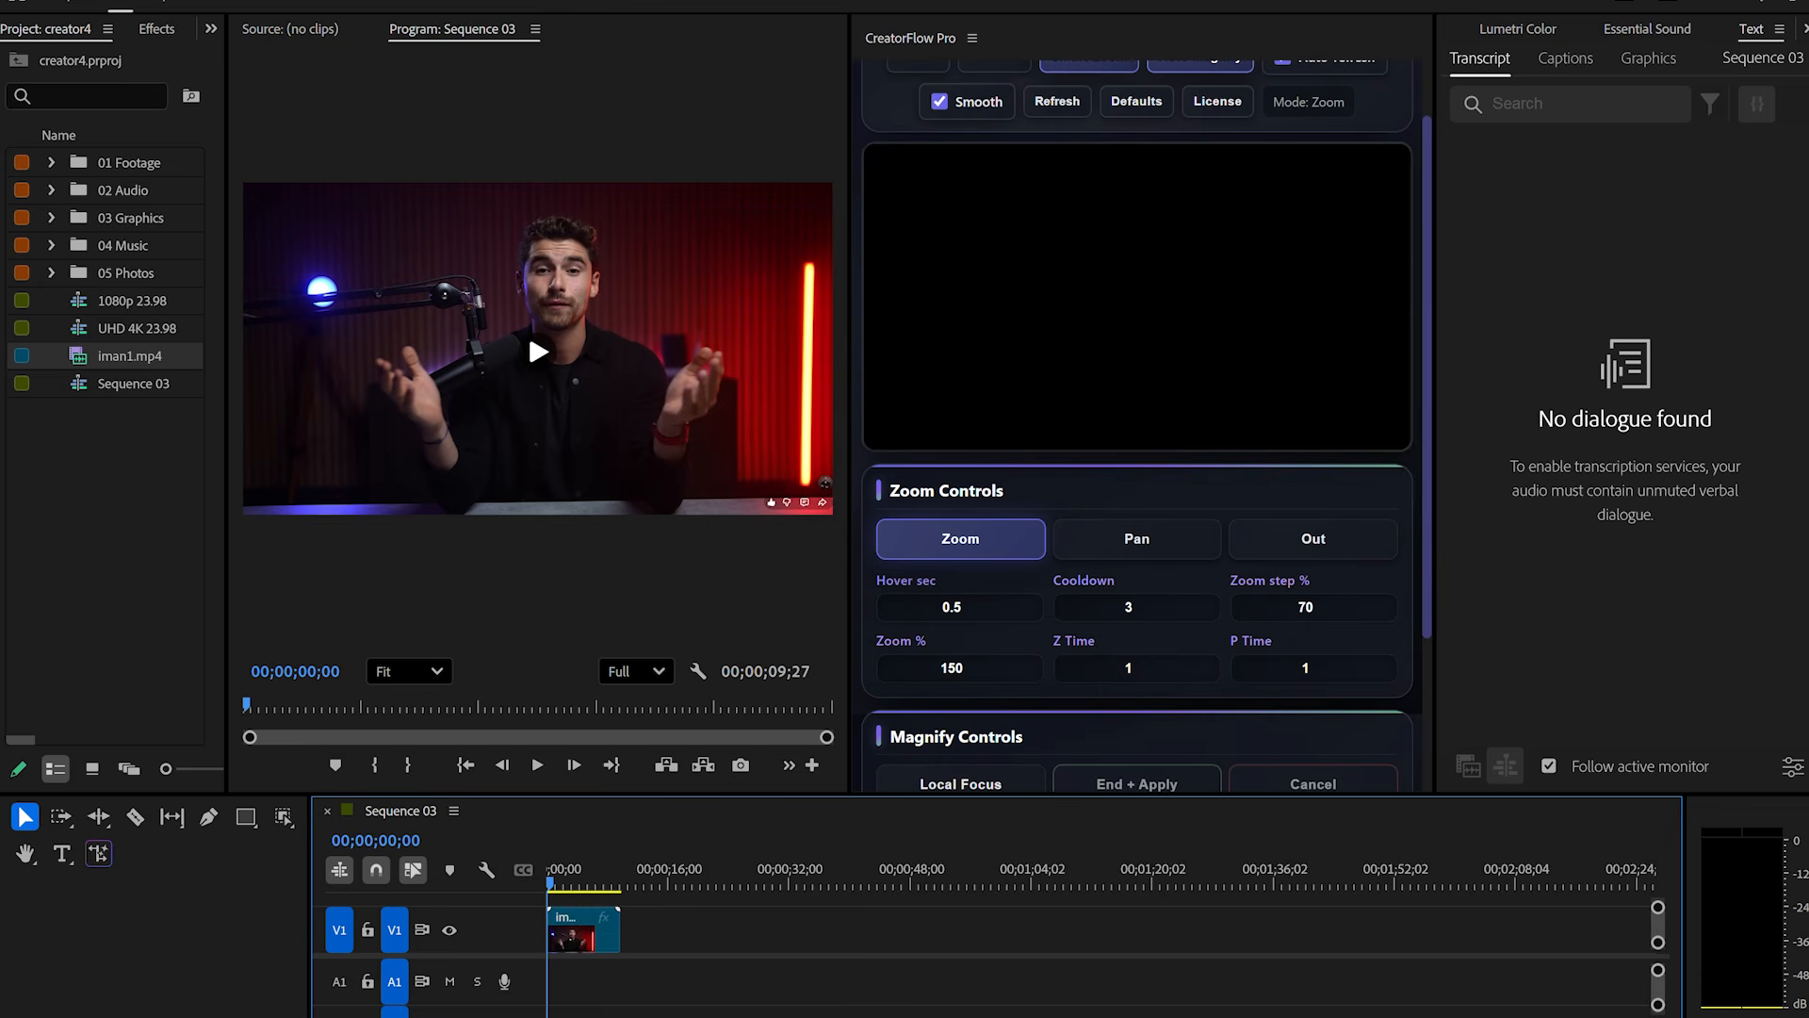
Play the first moment of the clip from the start of the sequence, then pause.
drag(552, 882, 502, 895)
key(space)
key(space)
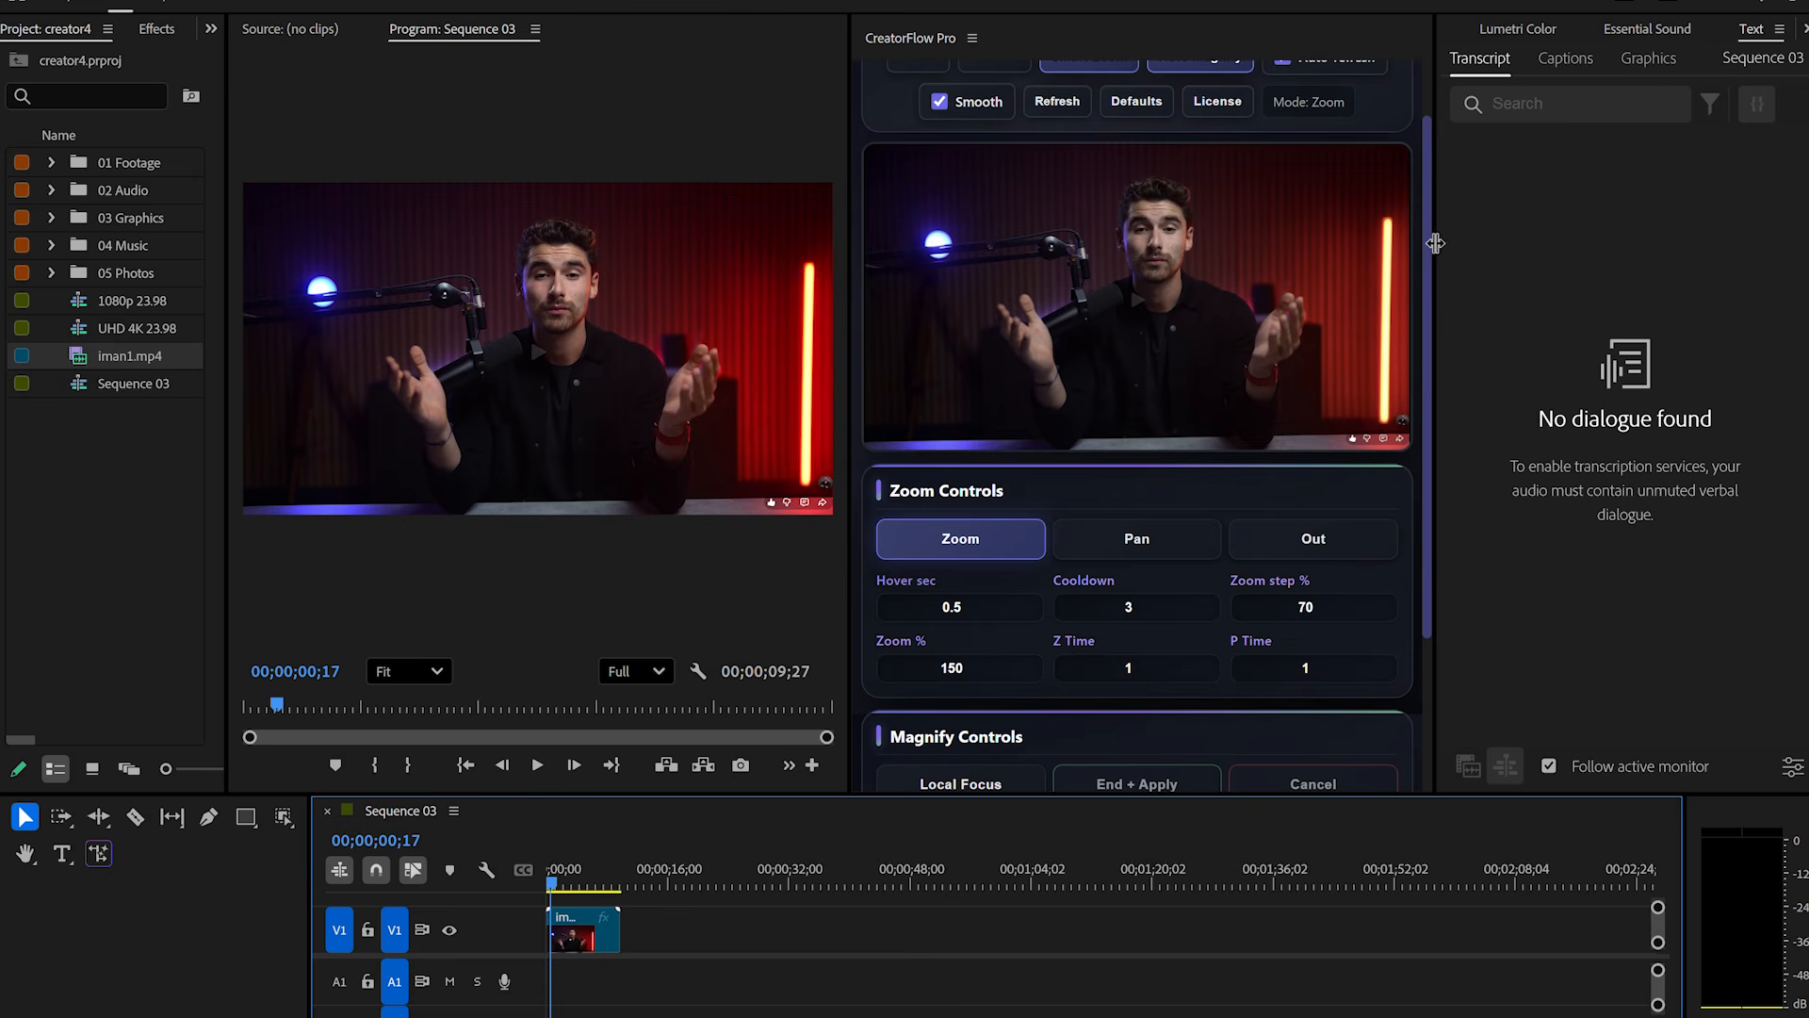
Widen the CreatorFlow Pro panel and adjust the Project panel so its item names are fully readable.
drag(1437, 242, 1583, 242)
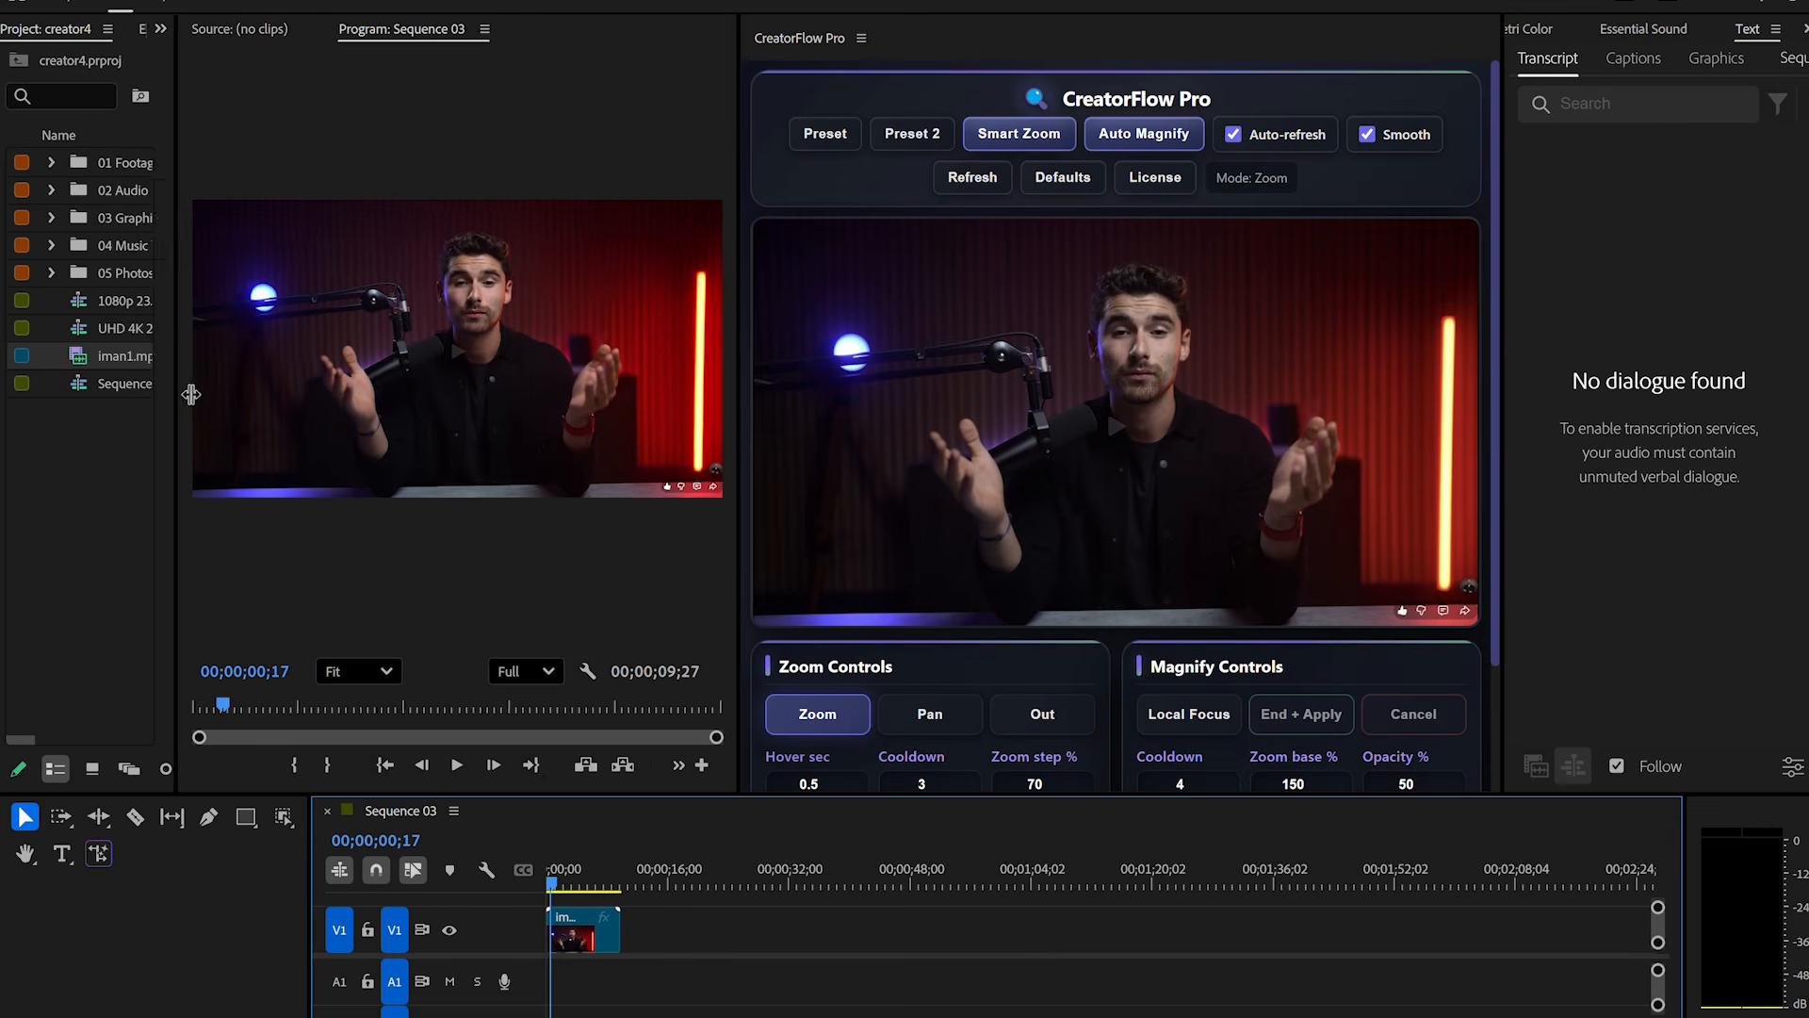
drag(189, 392, 220, 409)
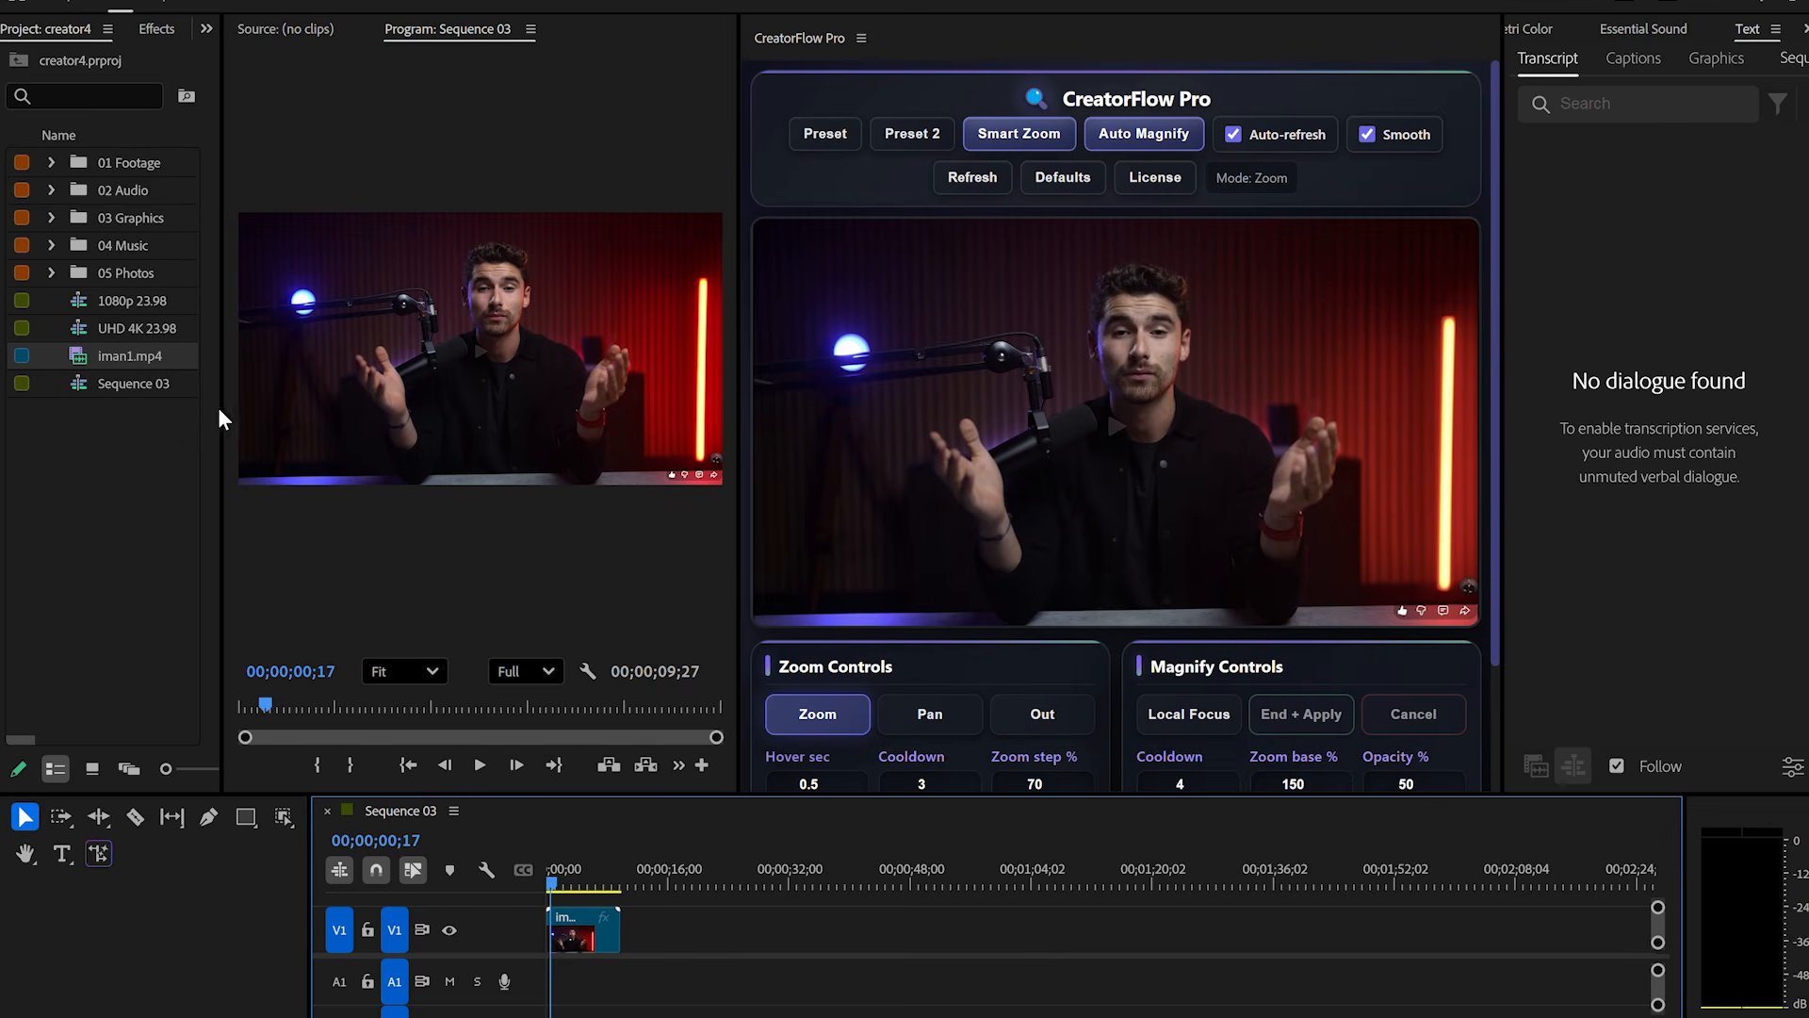
click(159, 28)
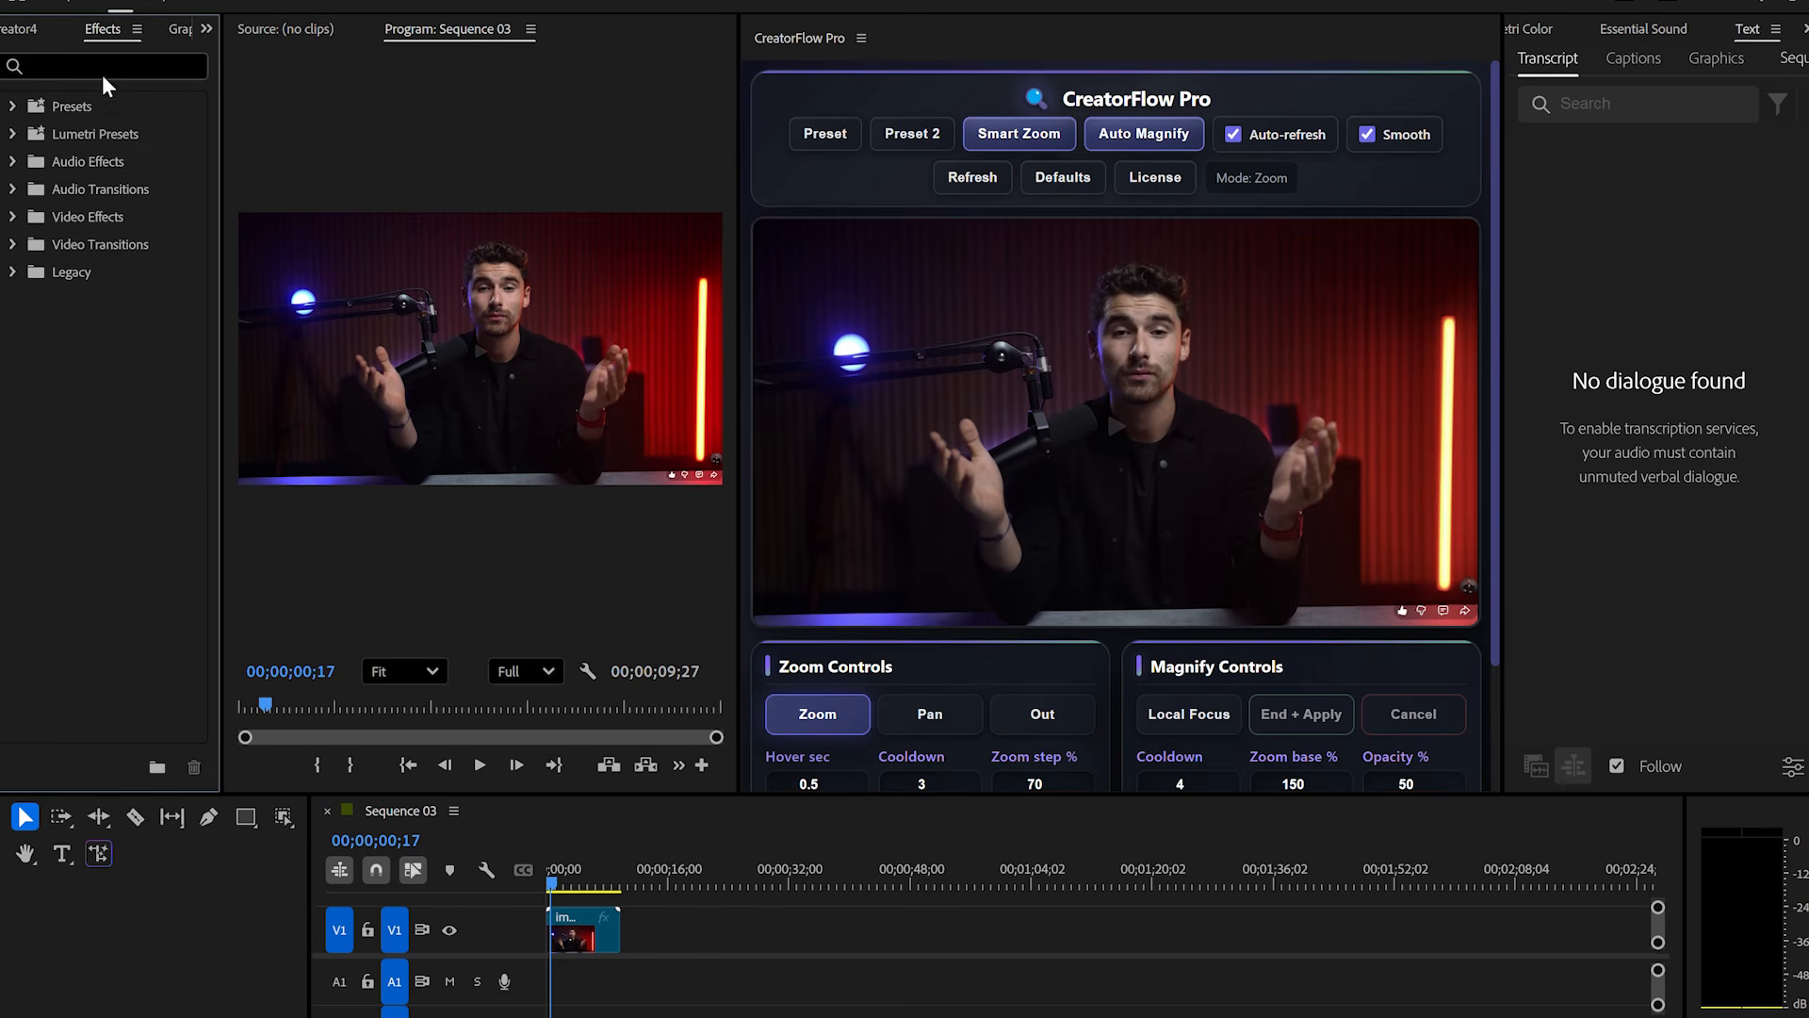
click(55, 66)
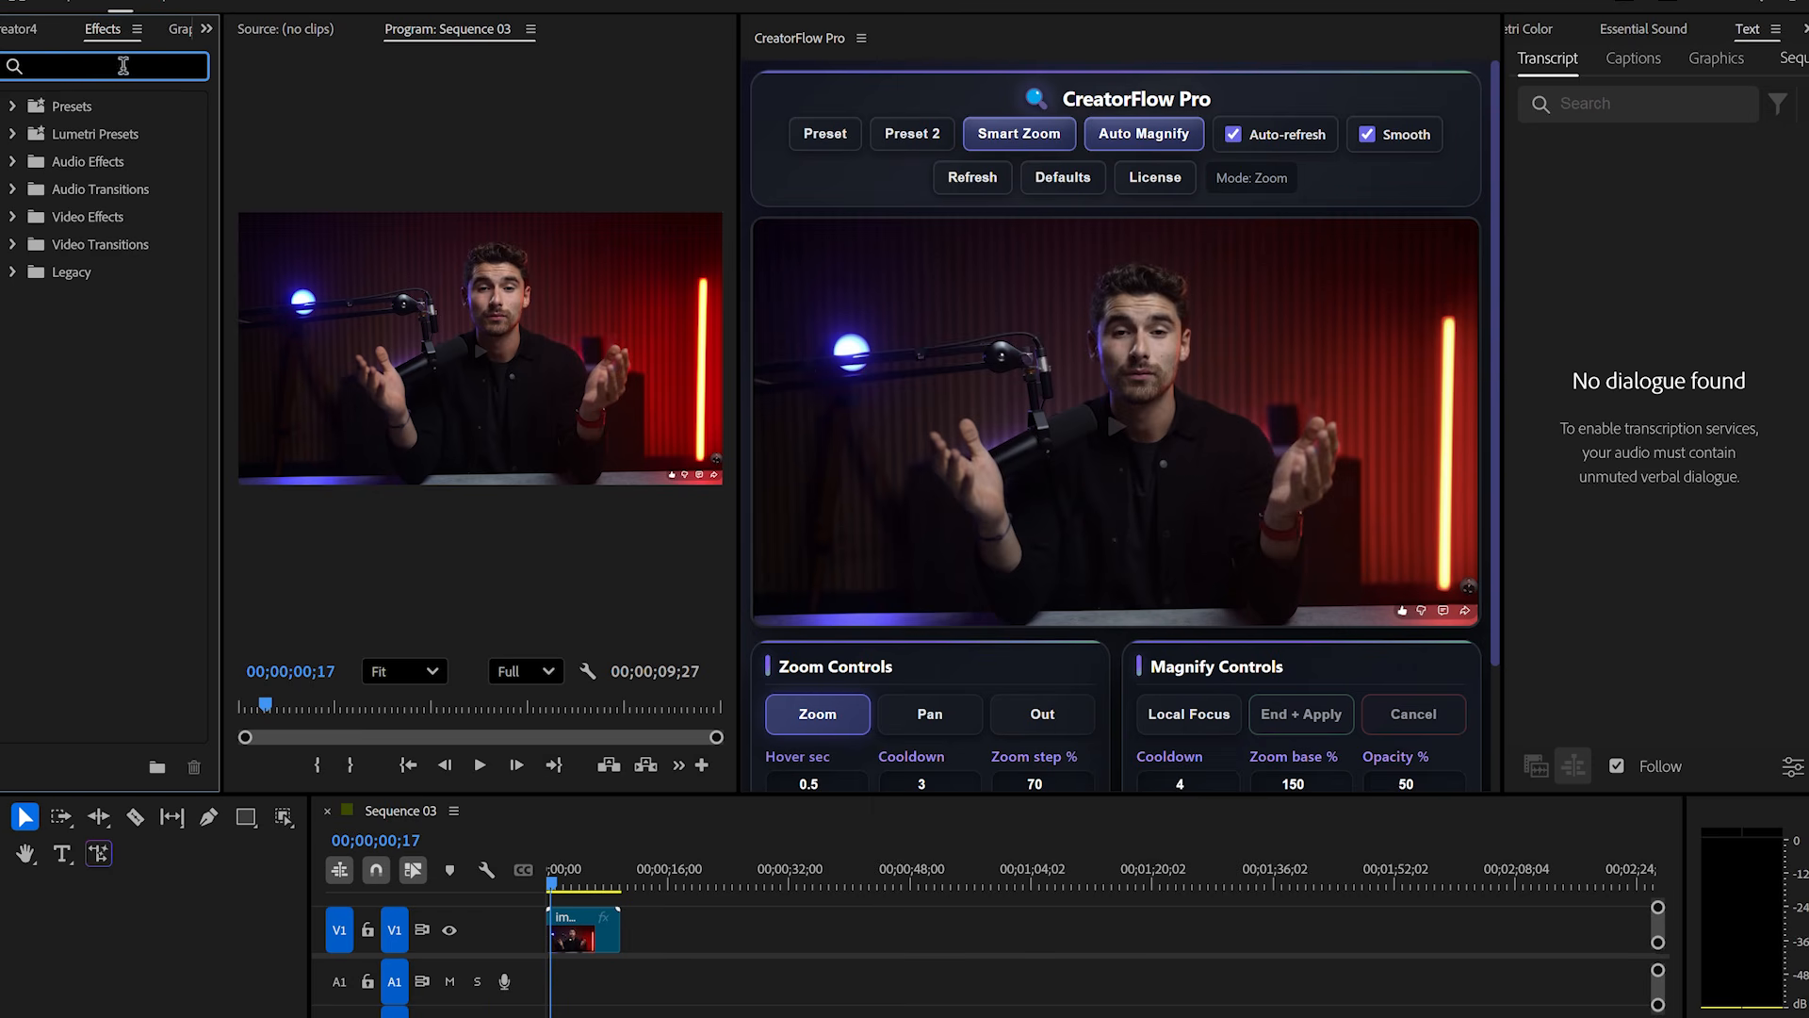
click(23, 36)
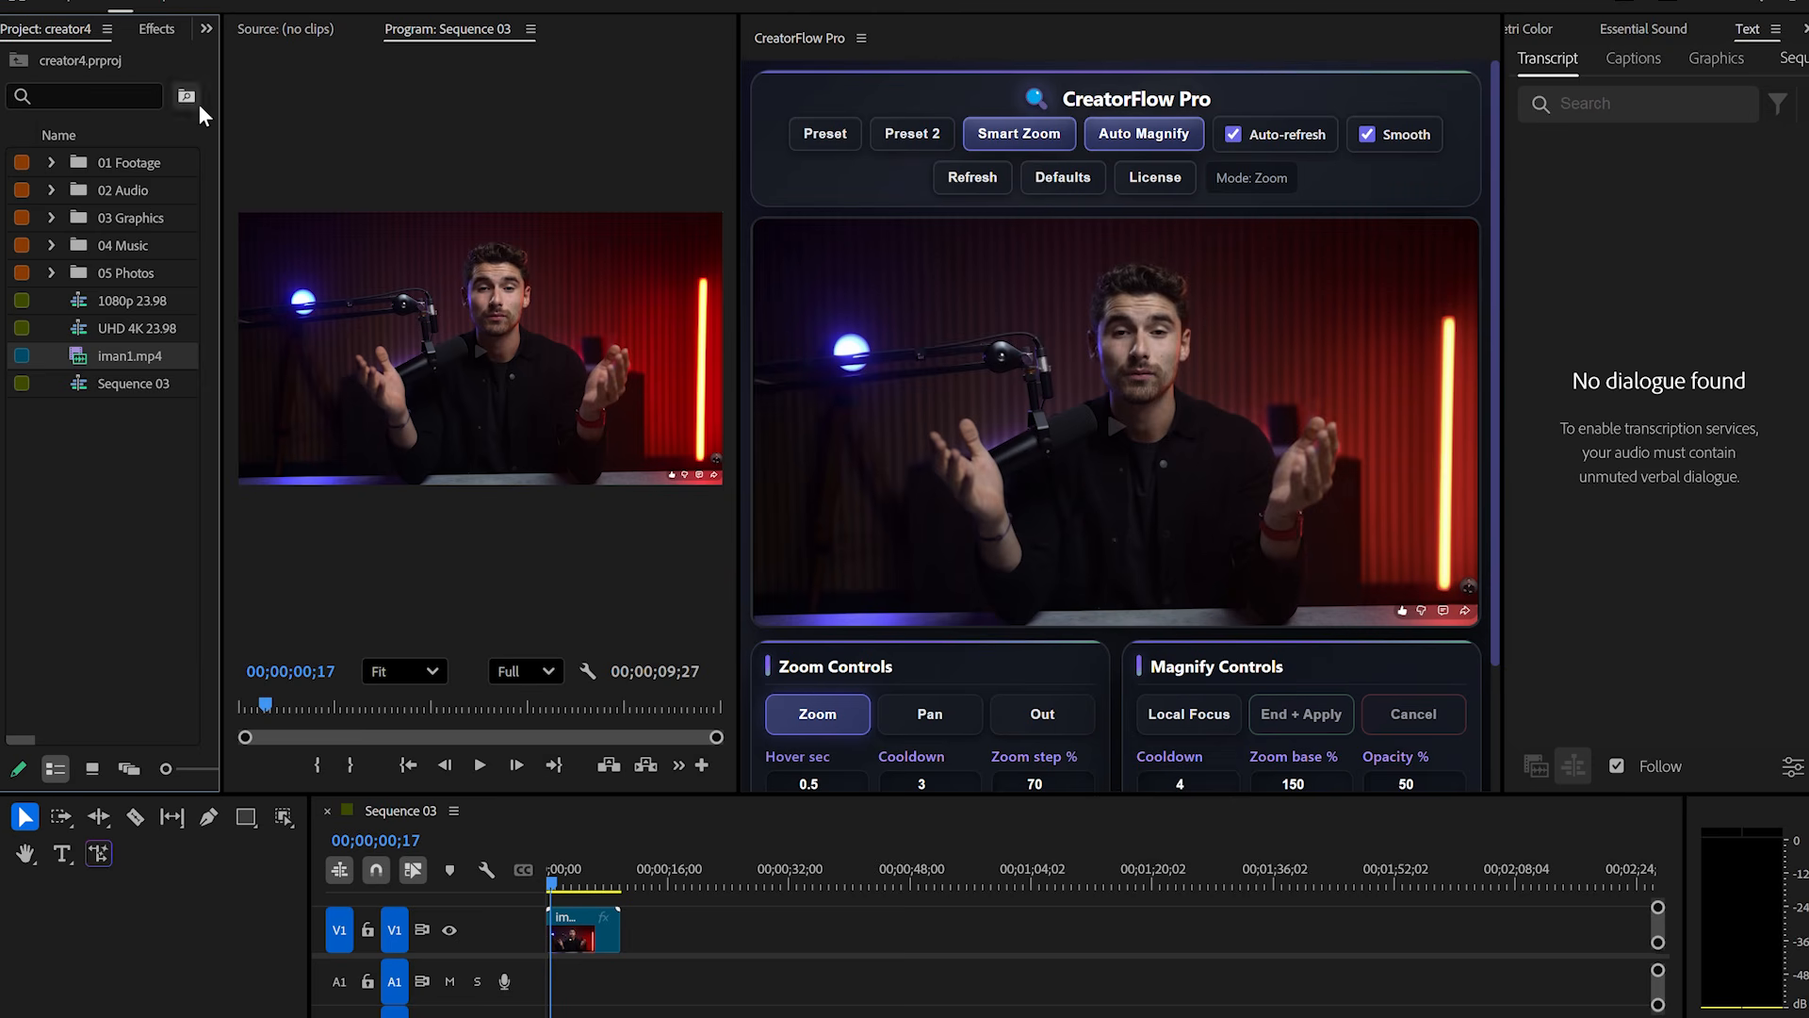
Show the Effect Controls for the iman1 clip on V1 and return the playhead to the sequence start.
click(1803, 29)
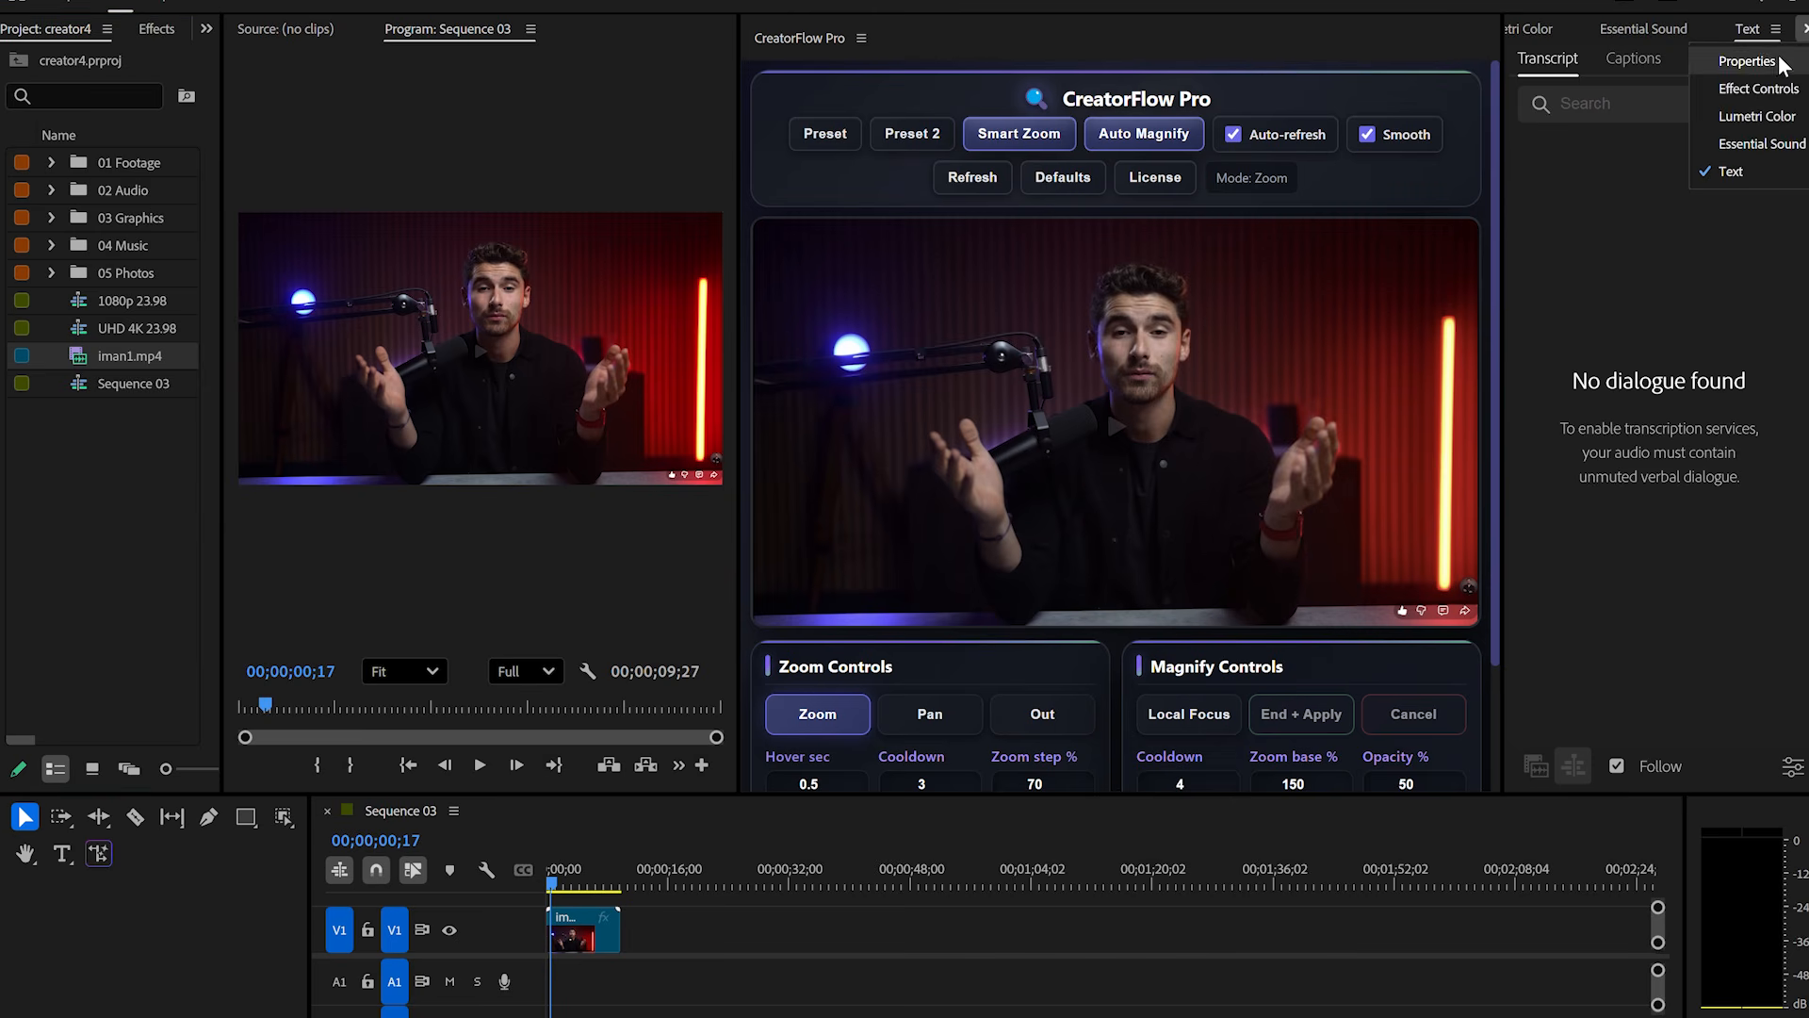
click(1758, 87)
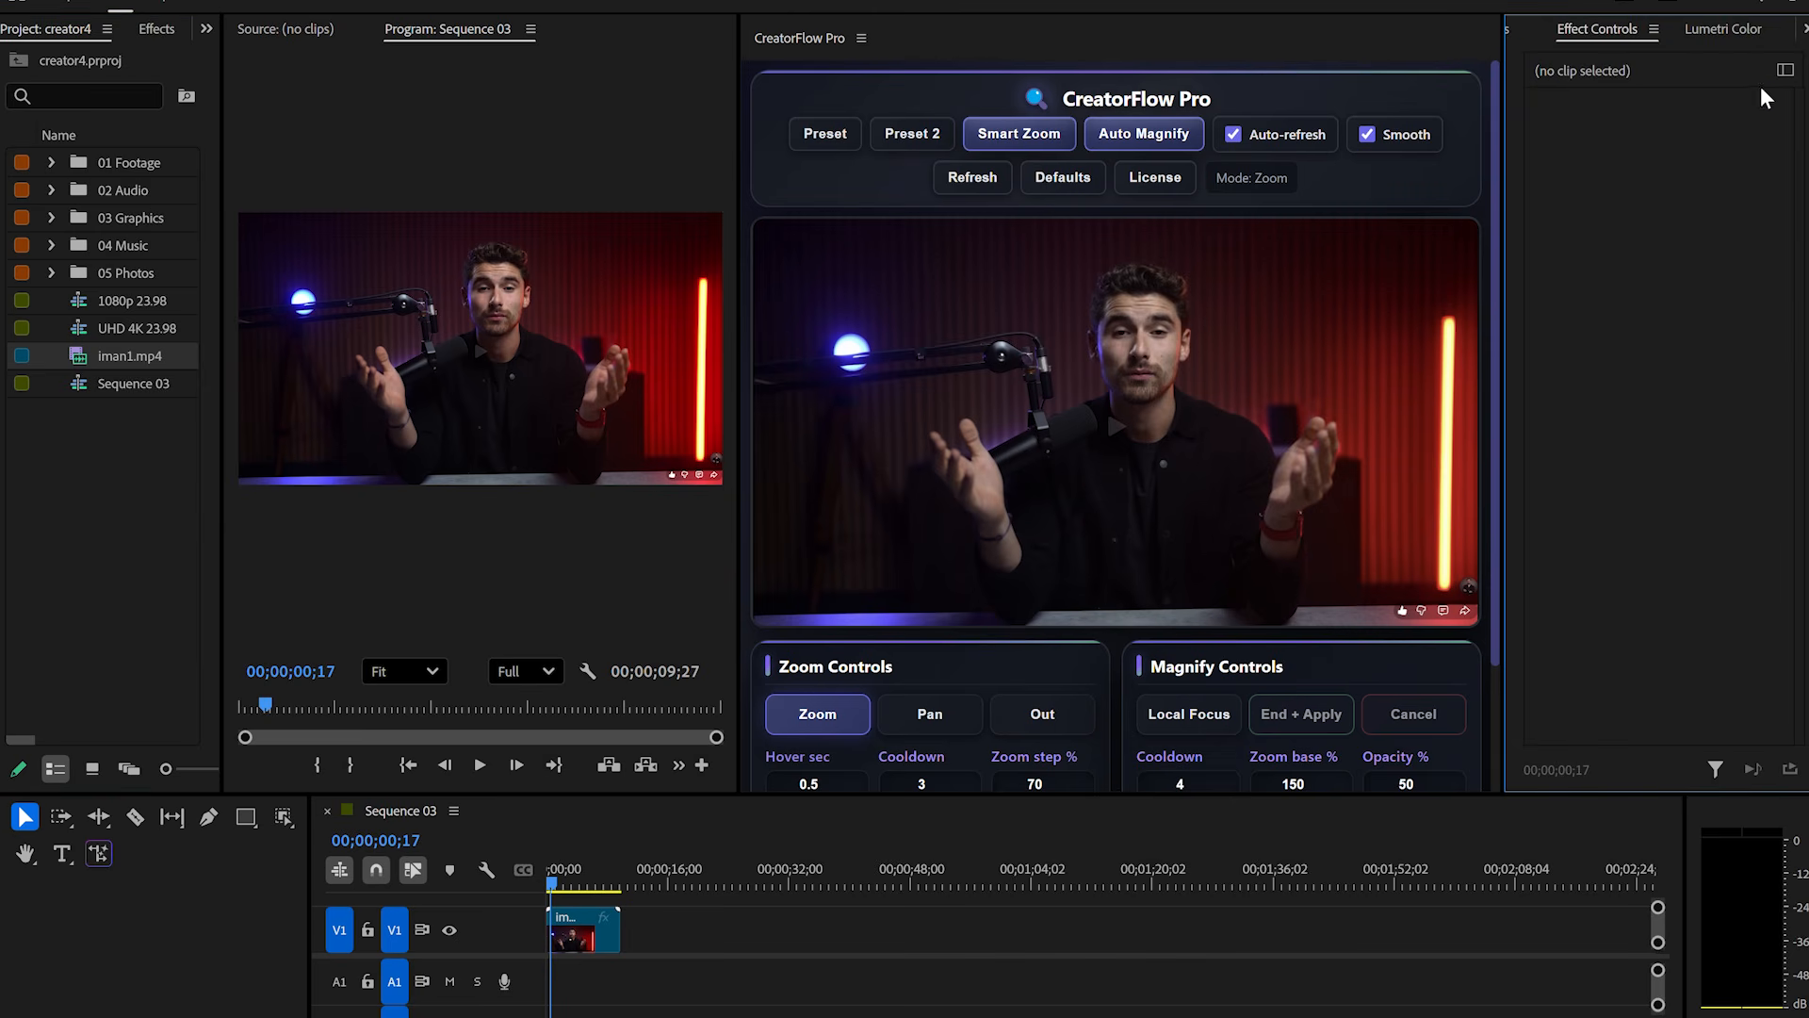
click(572, 938)
key(Home)
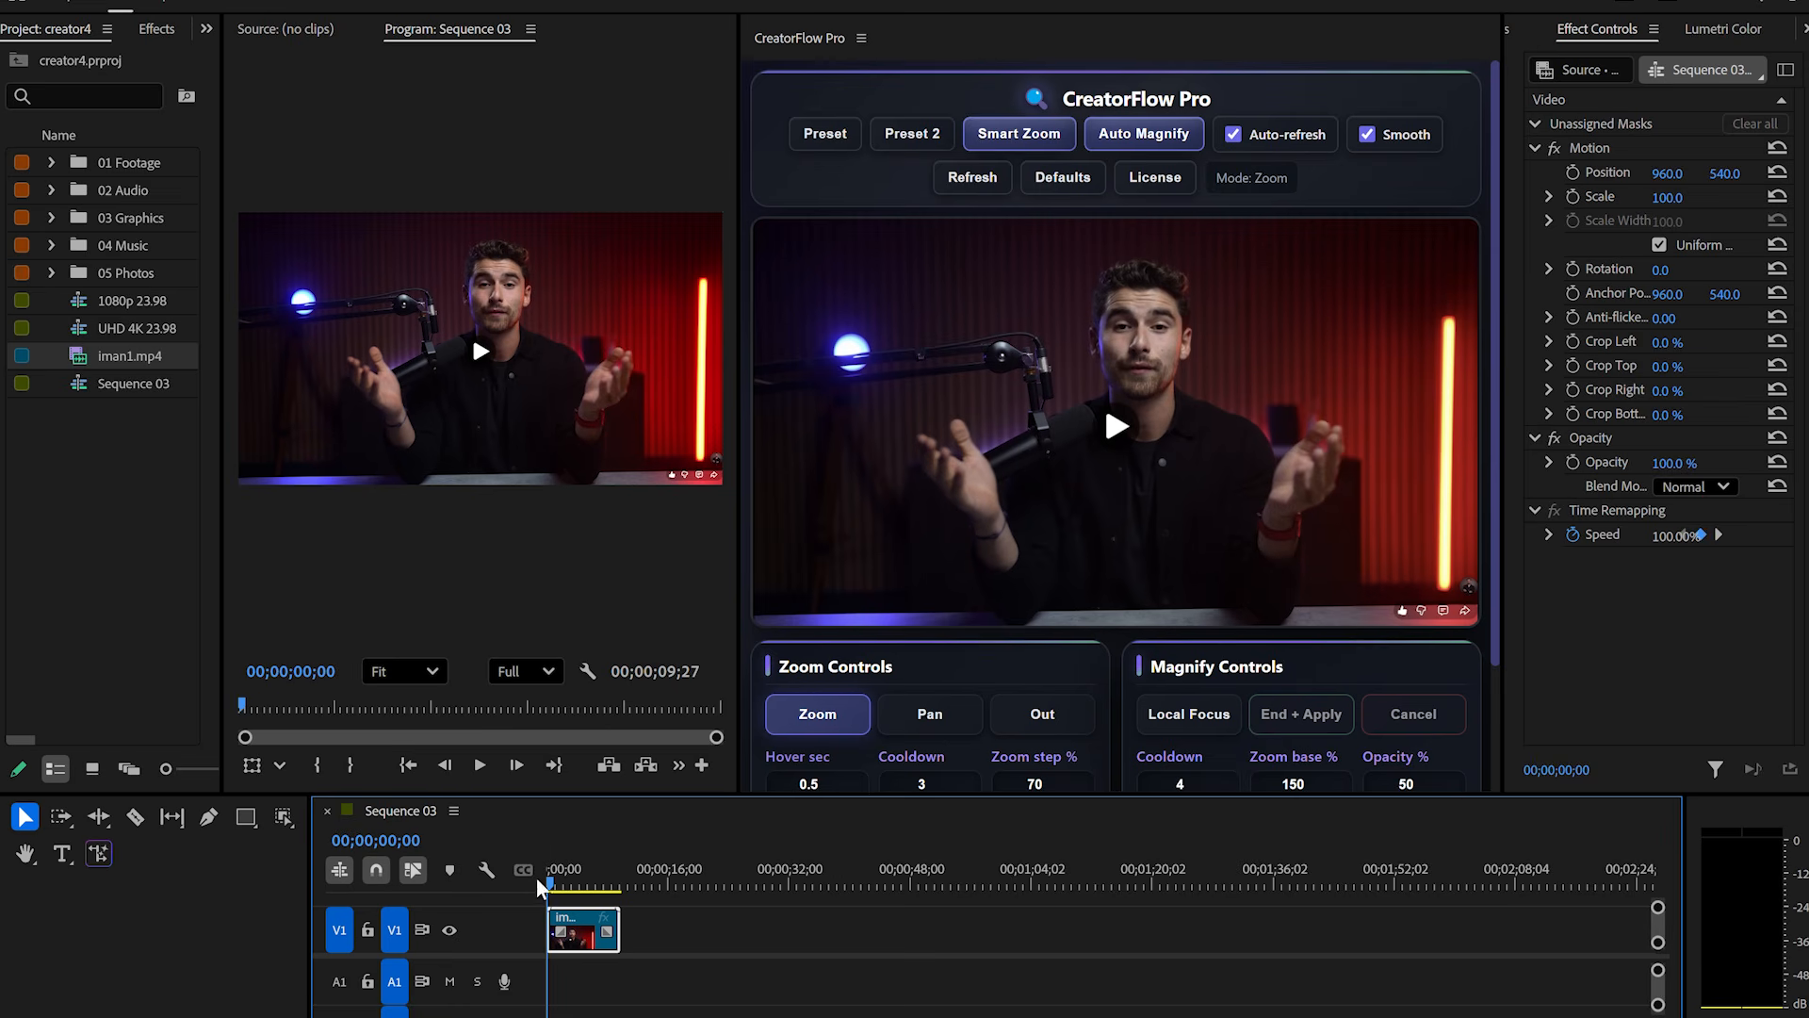
Enlarge the Program monitor and the CreatorFlow Pro preview, and play a few seconds of the clip to compare them.
drag(224, 476, 54, 453)
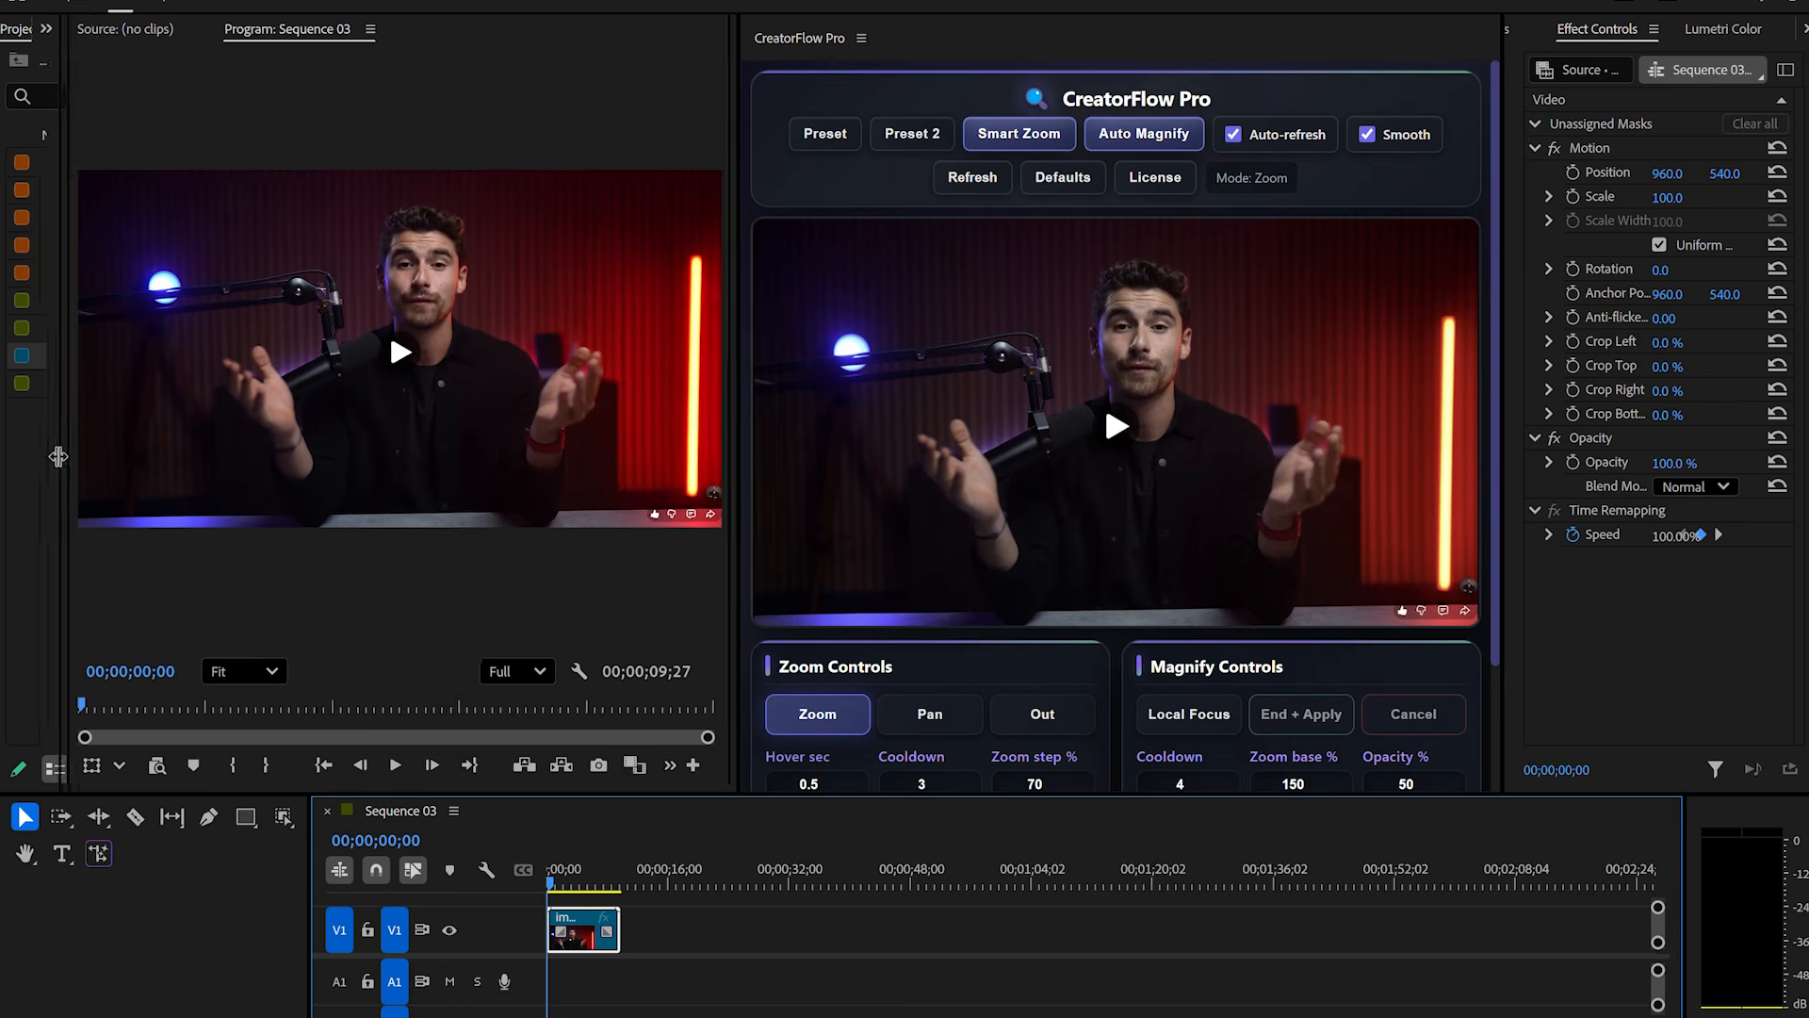
drag(1505, 339, 1572, 340)
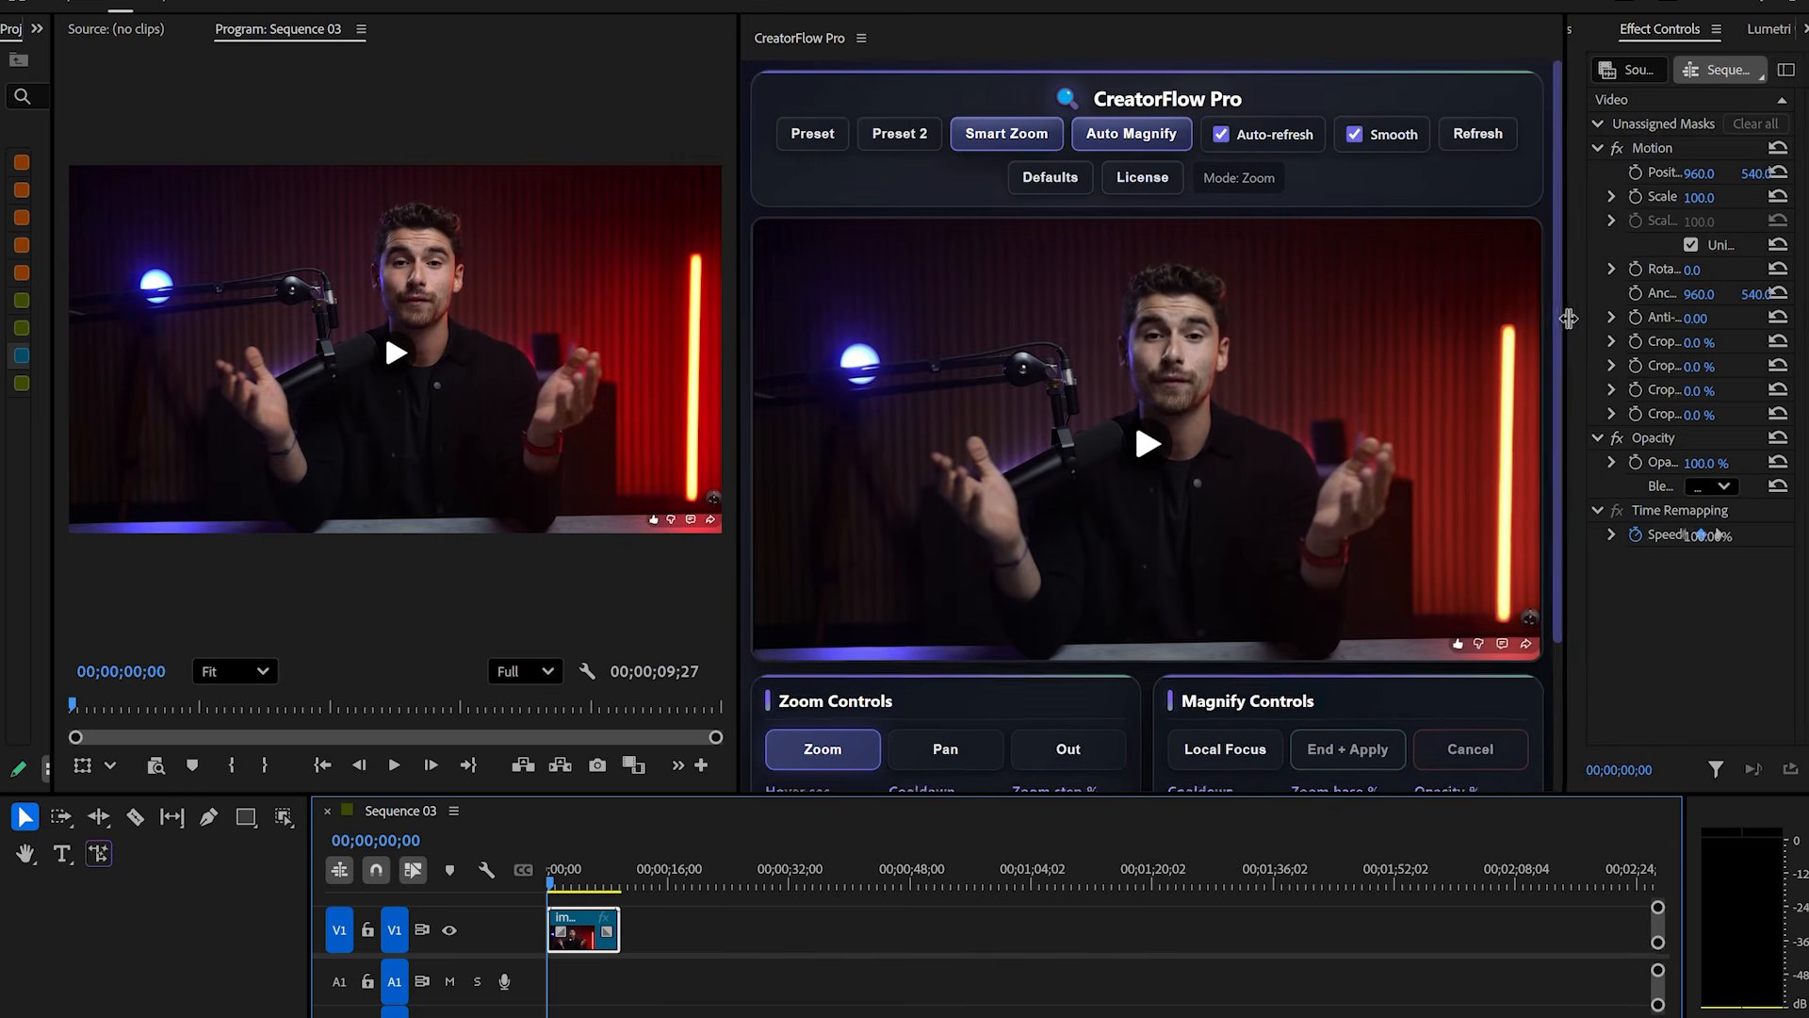
key(space)
drag(733, 342, 798, 341)
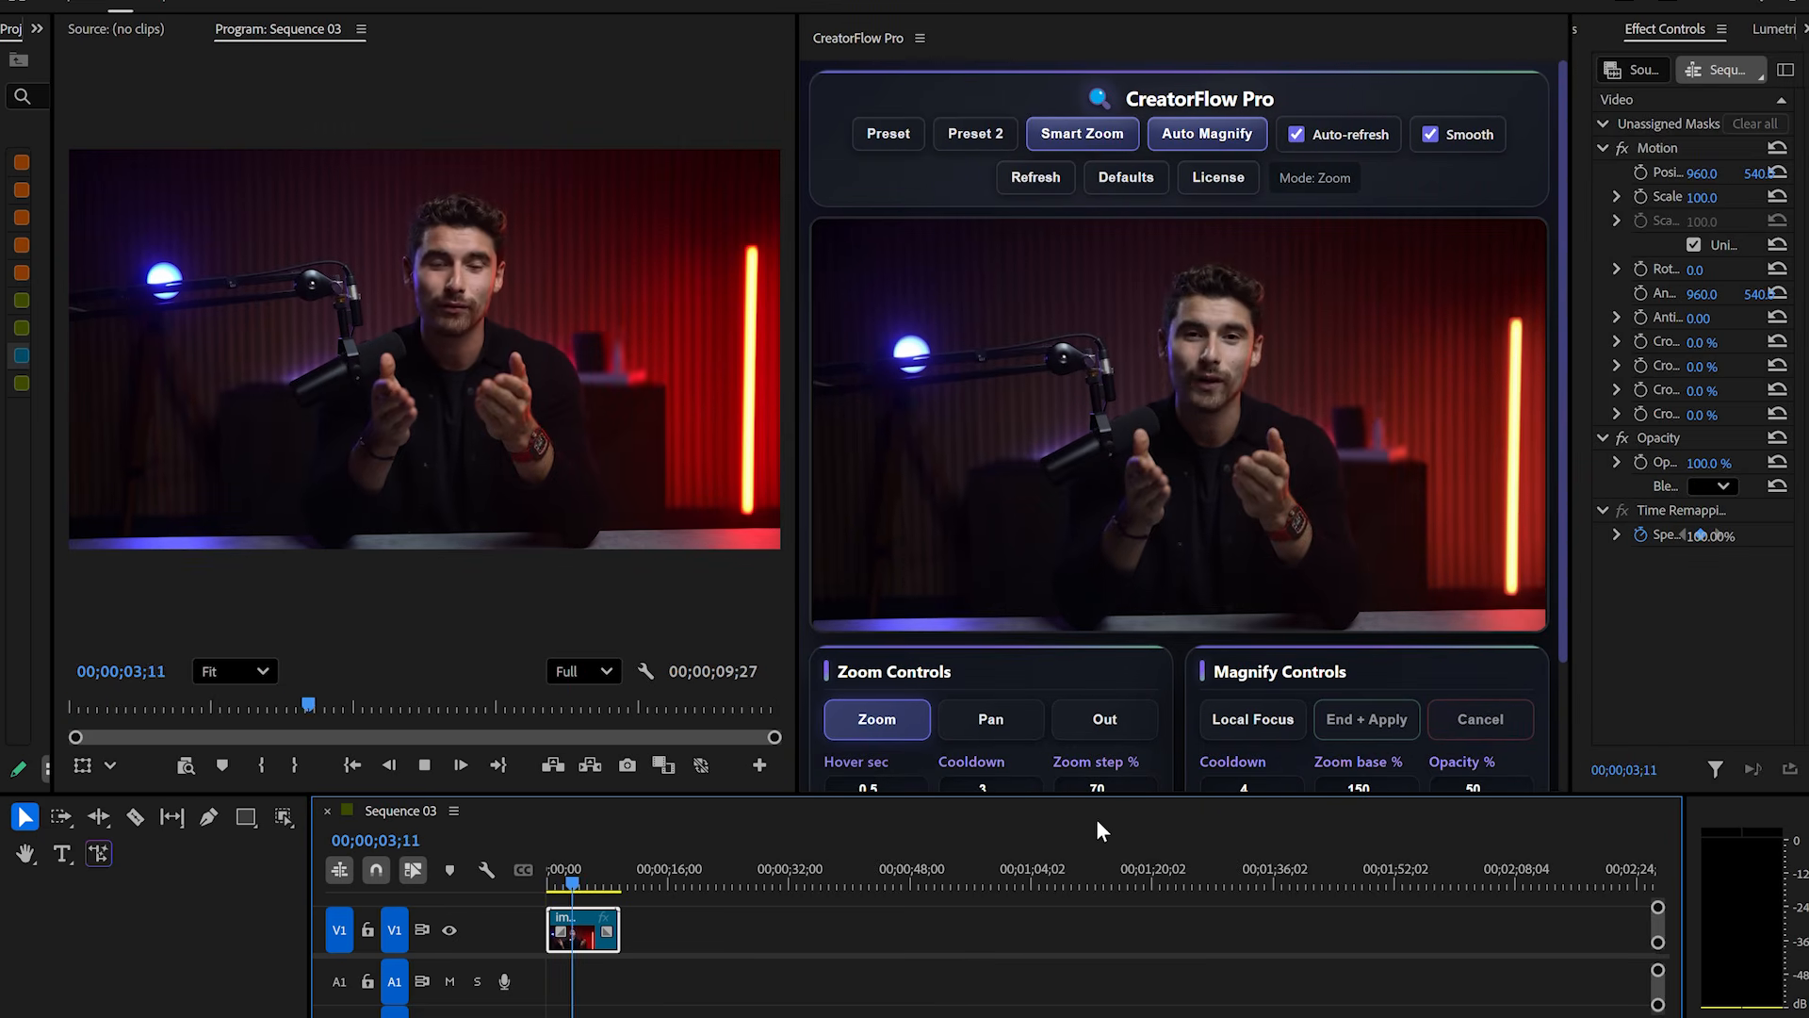
key(space)
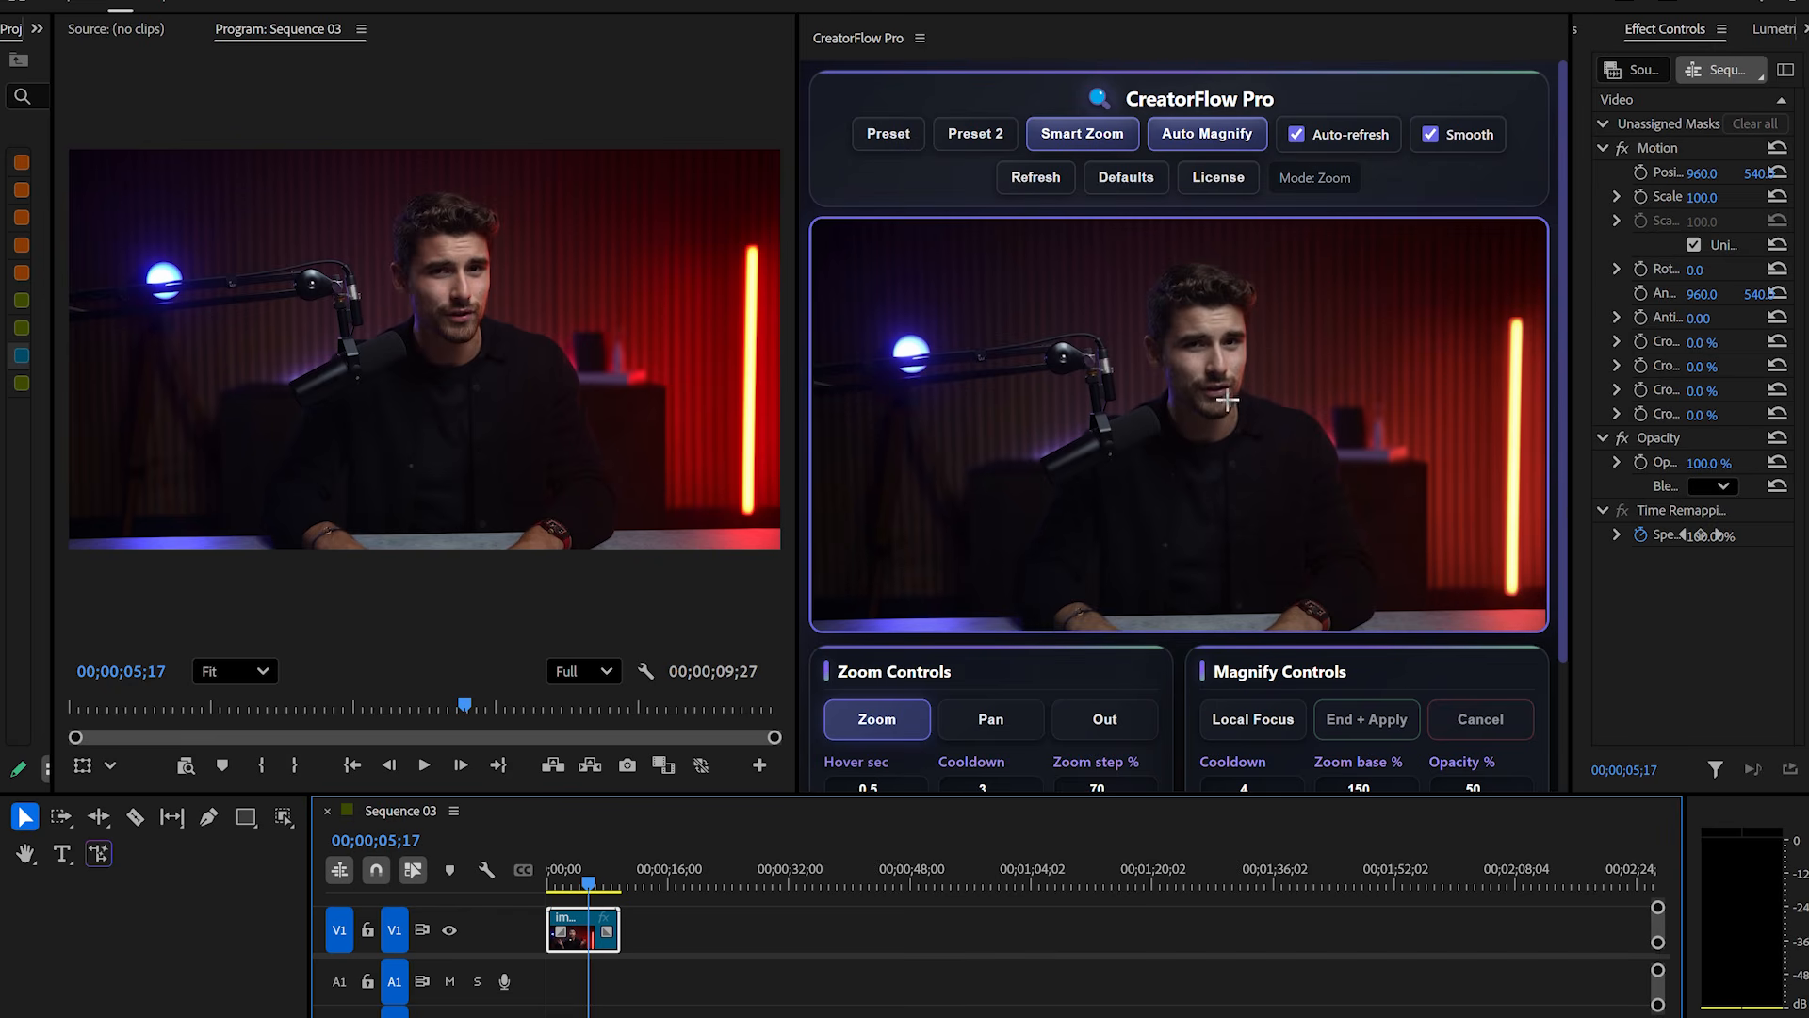
Turn off Auto-refresh in CreatorFlow Pro and replay the clip from the start to check its preview.
click(1296, 137)
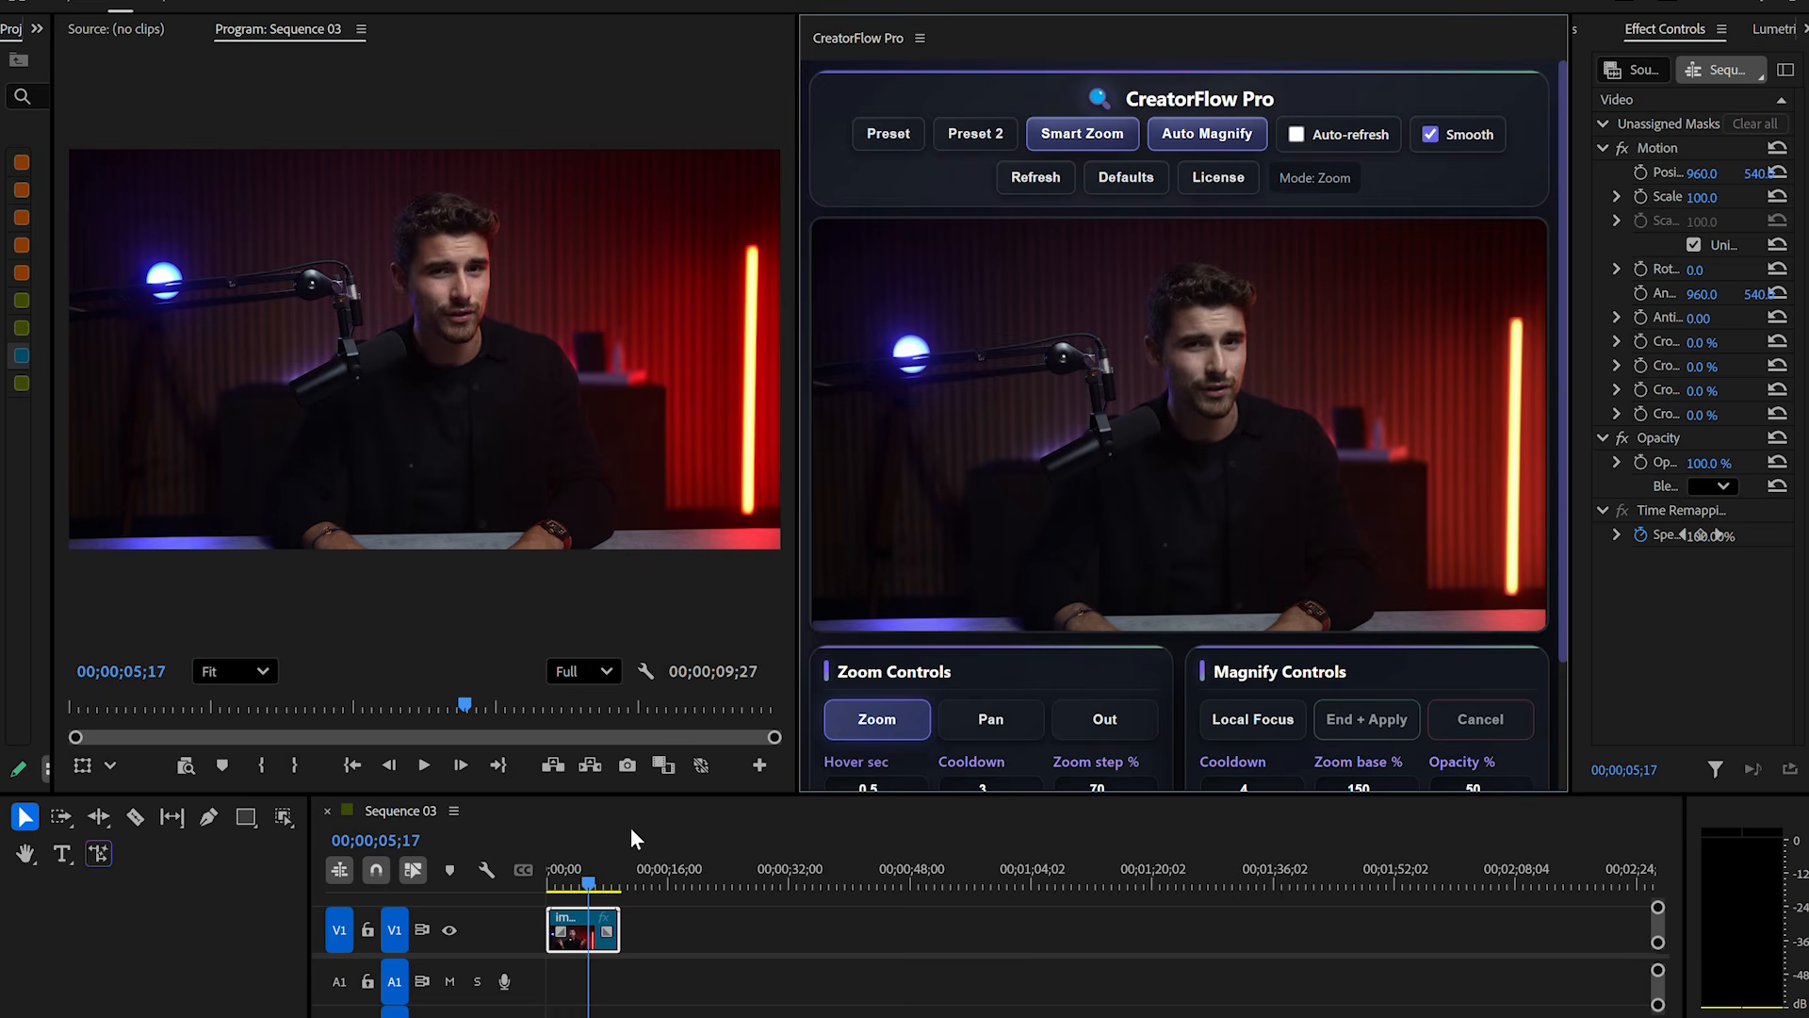
click(552, 866)
key(space)
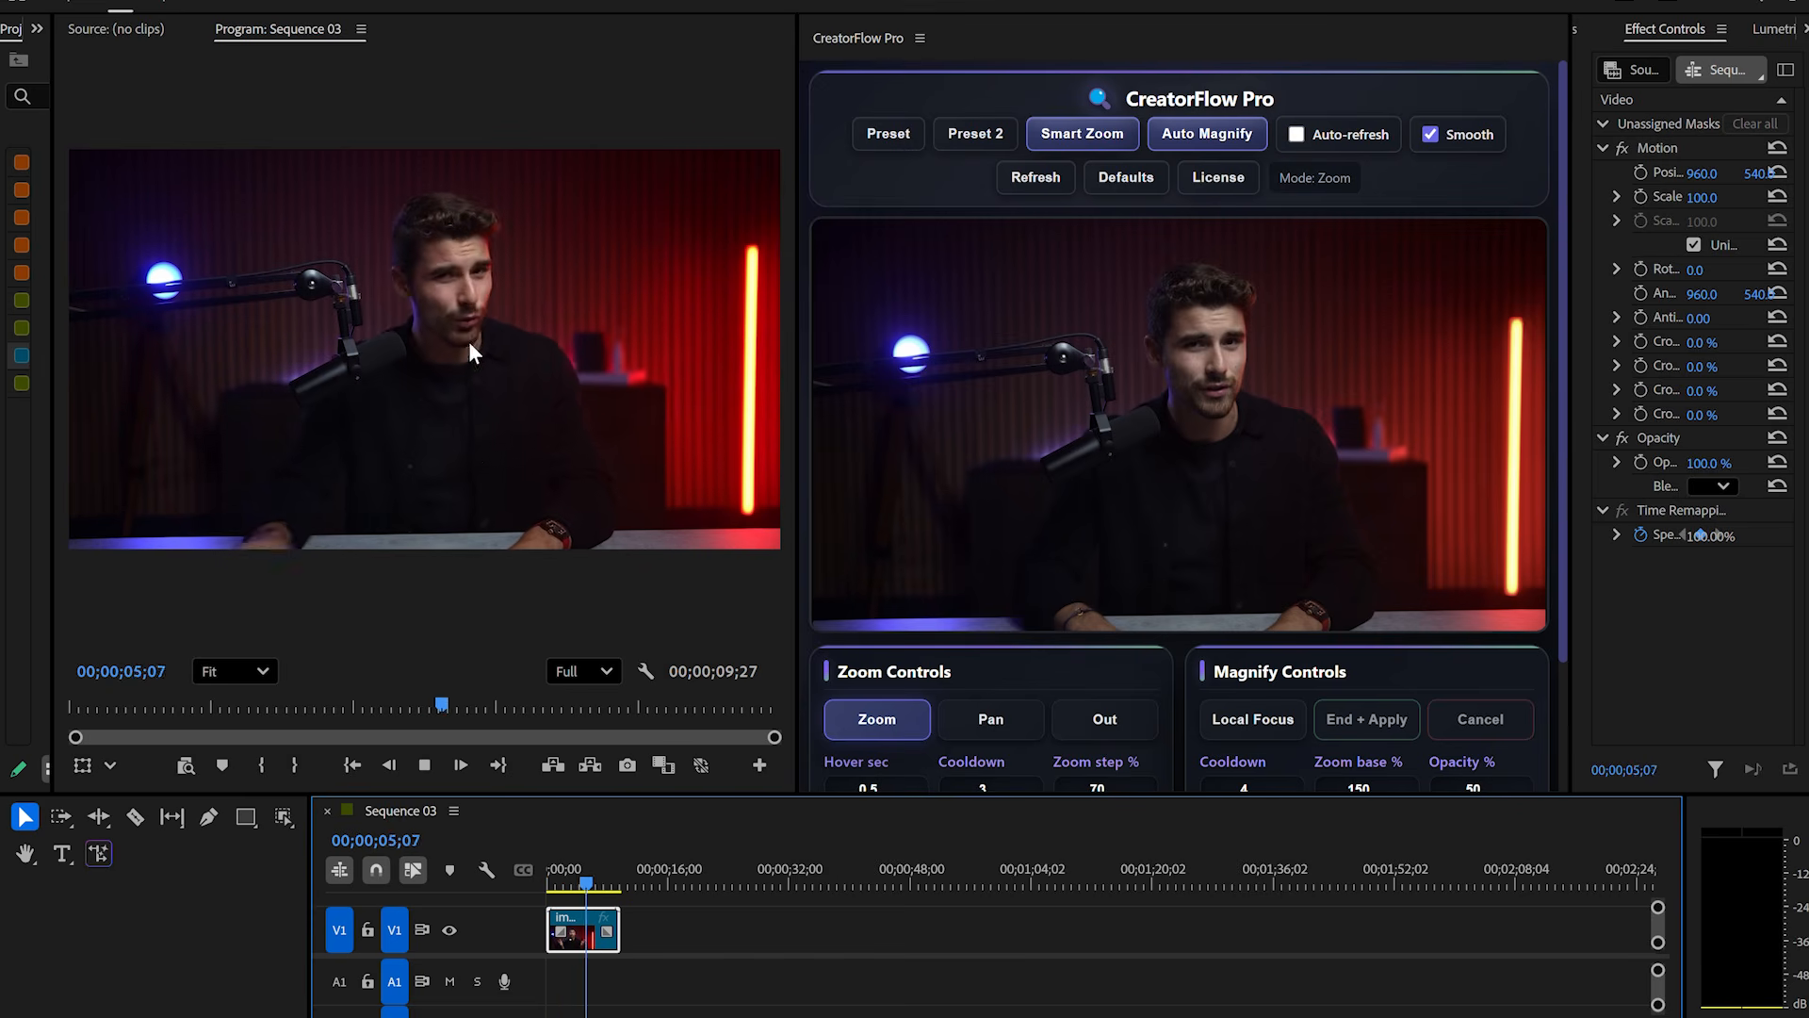
key(space)
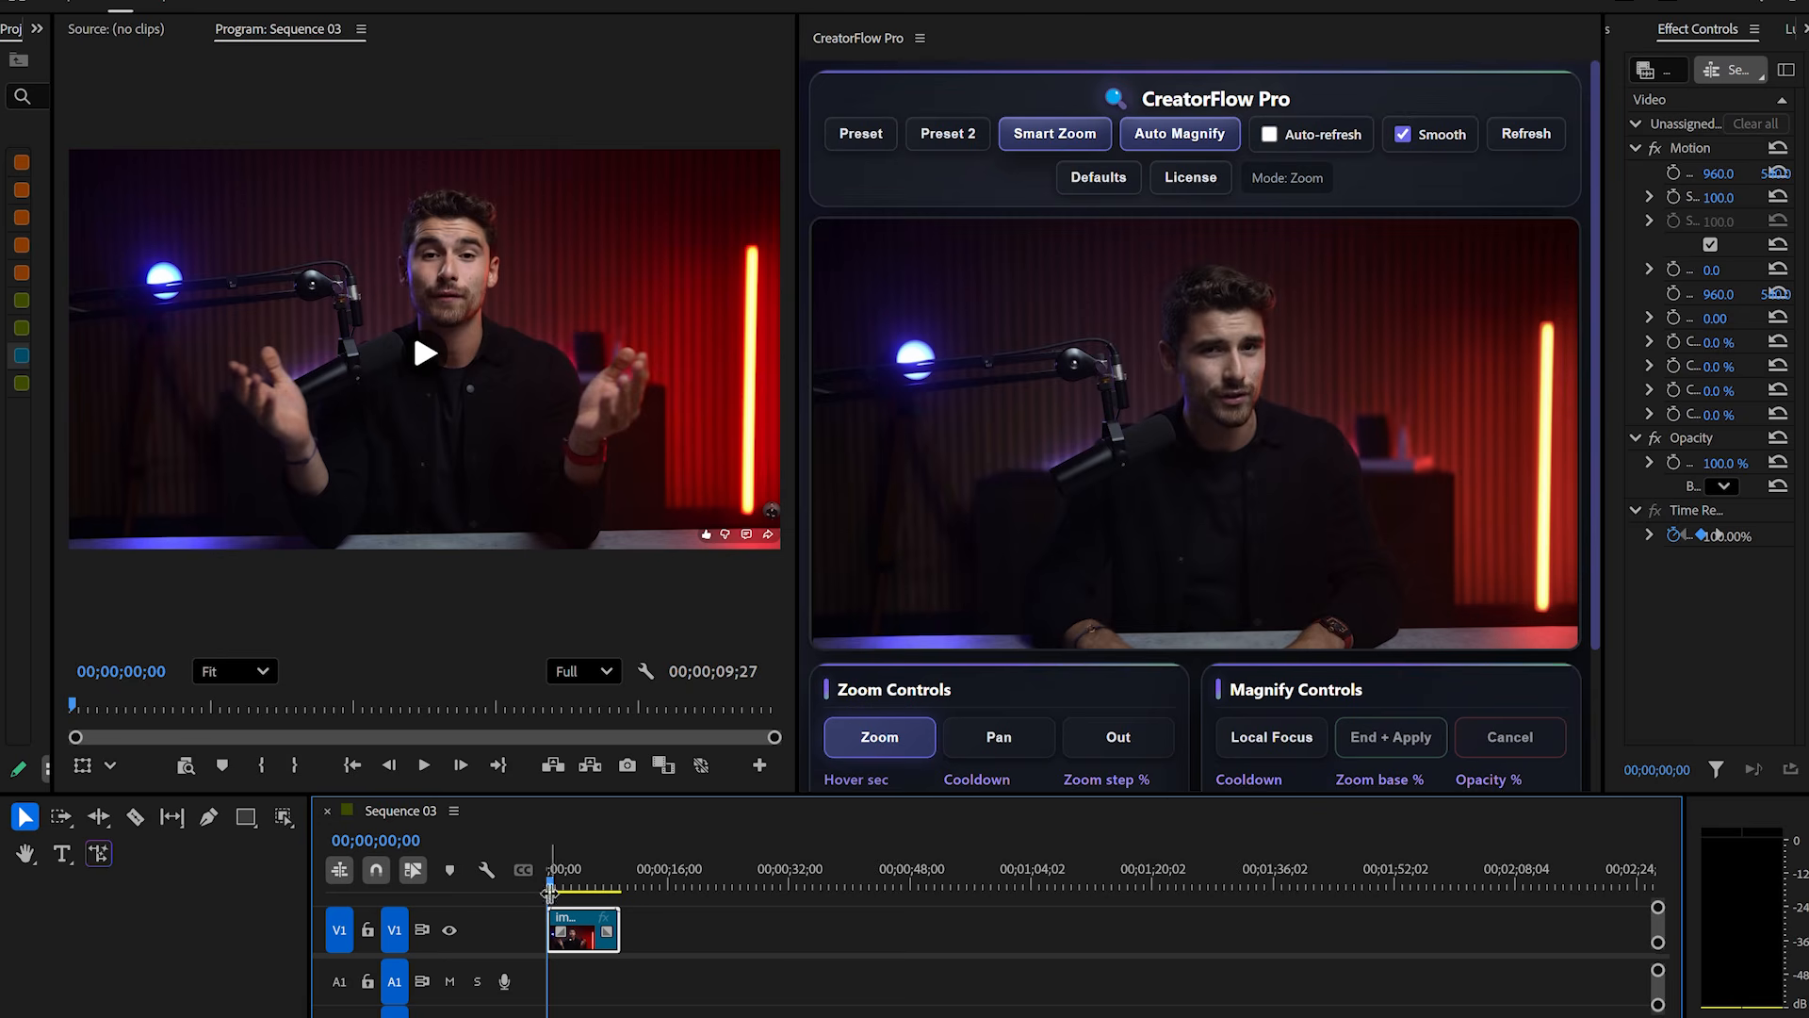
Turn on Auto-refresh in CreatorFlow Pro, play the opening seconds of the clip and return the playhead to the start.
click(1272, 140)
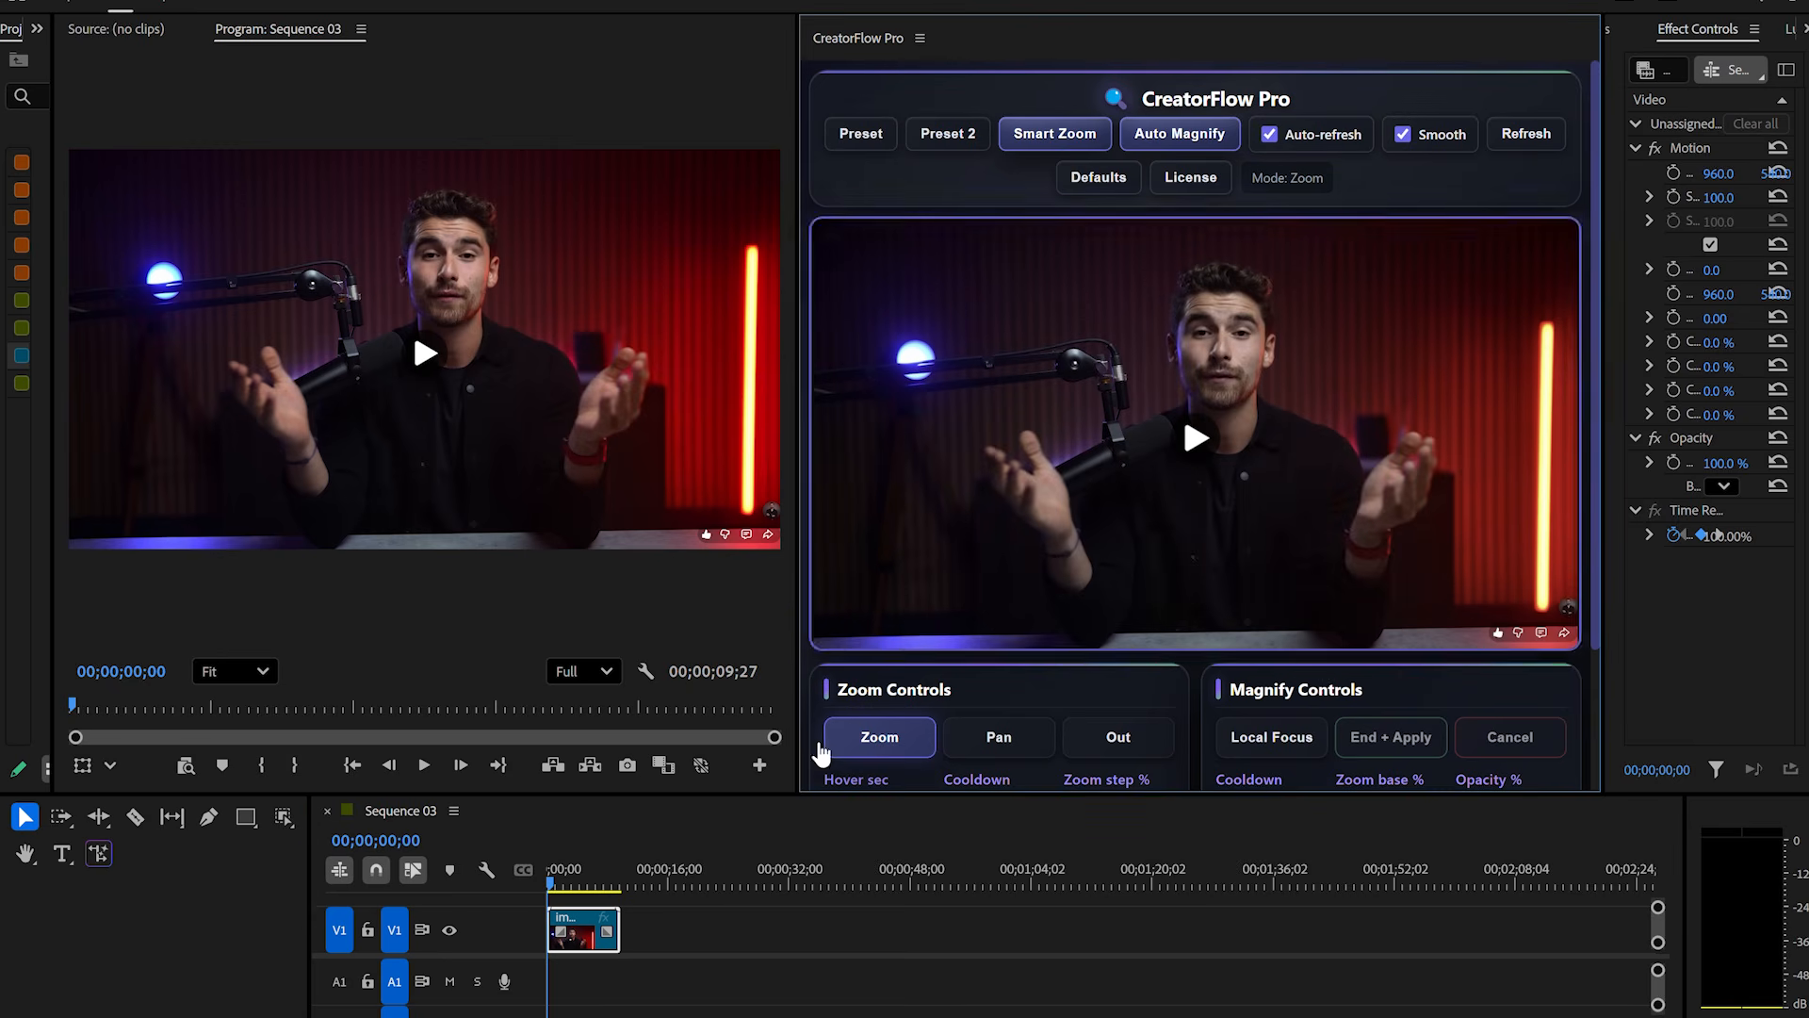
key(space)
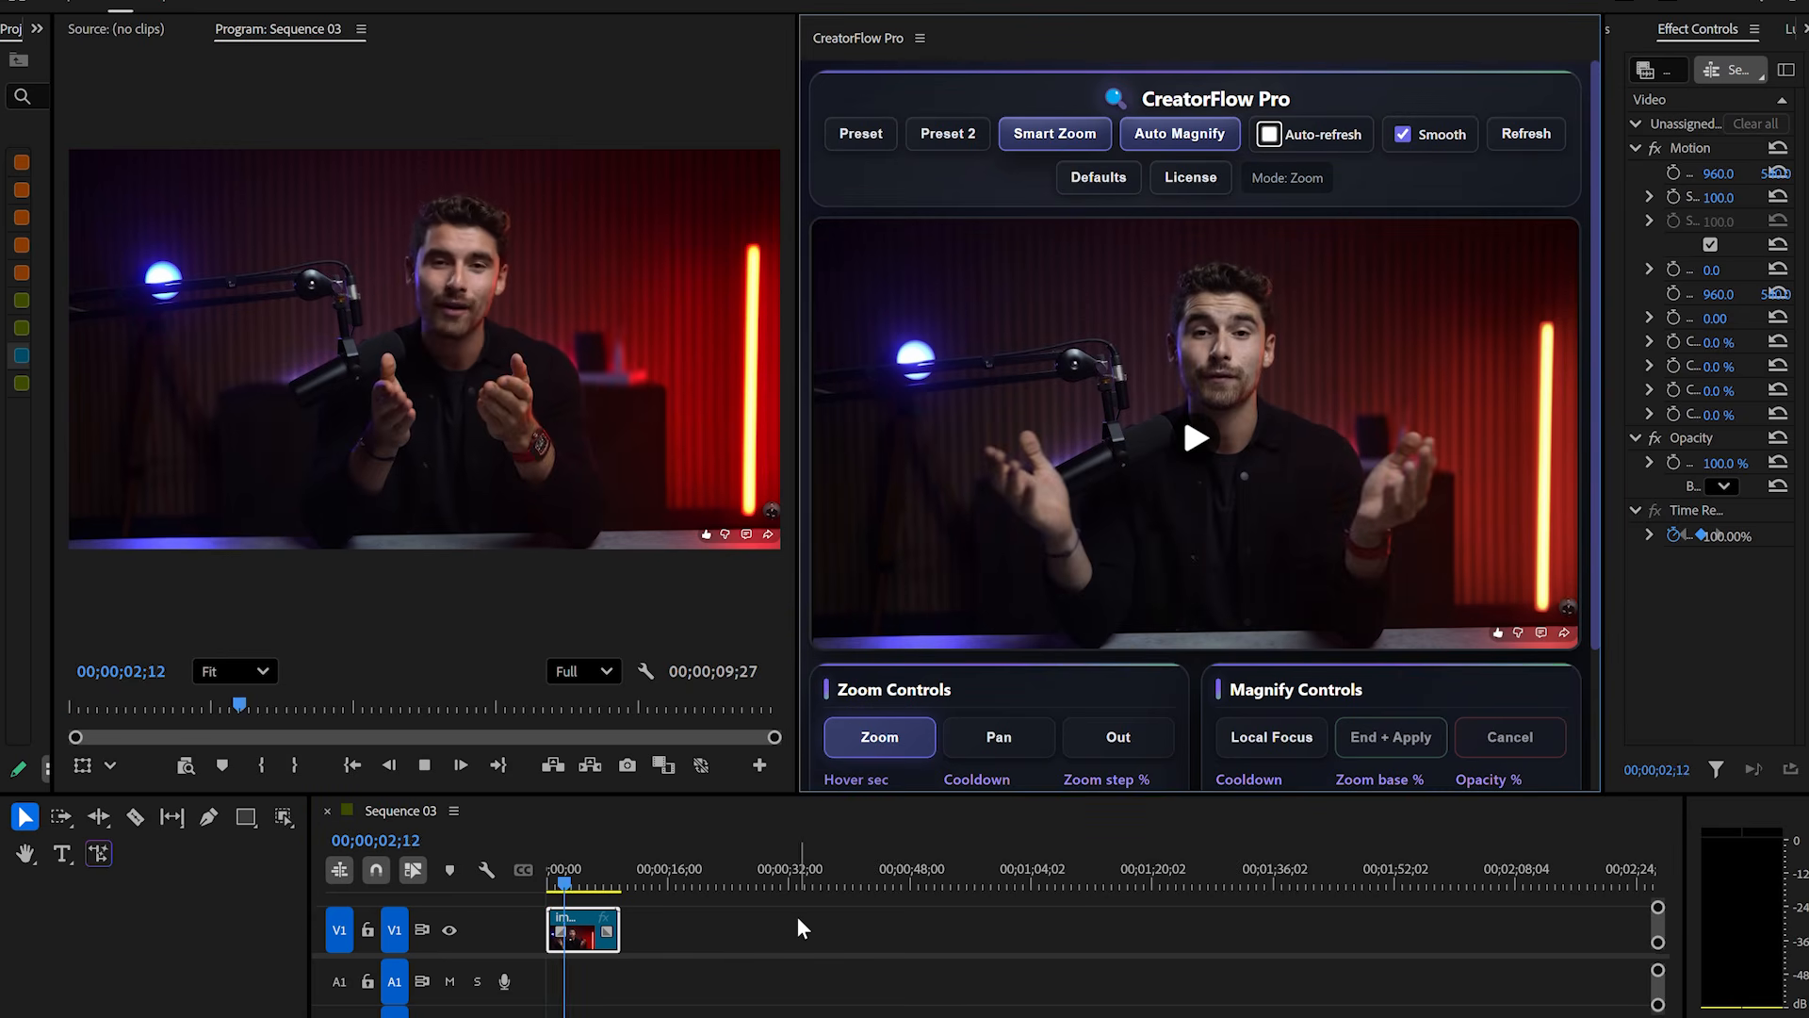
key(space)
click(546, 883)
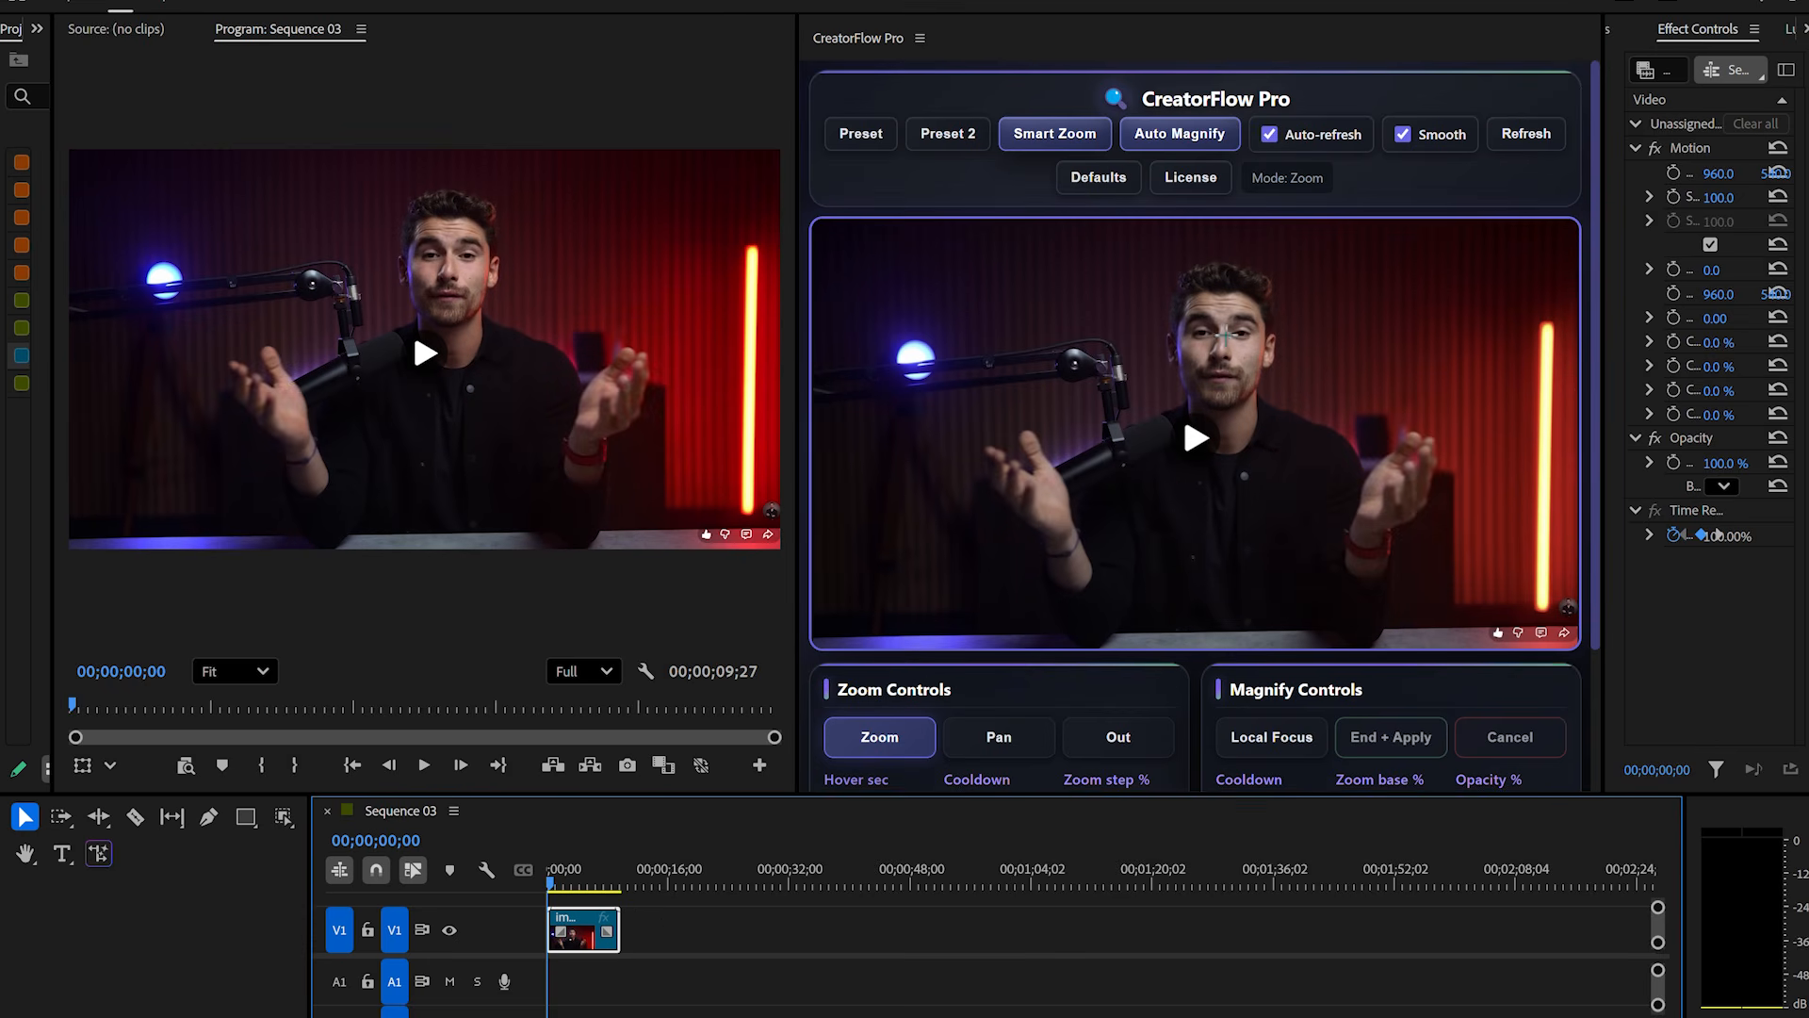
Zoom in on the speaker's face from the CreatorFlow Pro preview and replay the clip from the start.
key(space)
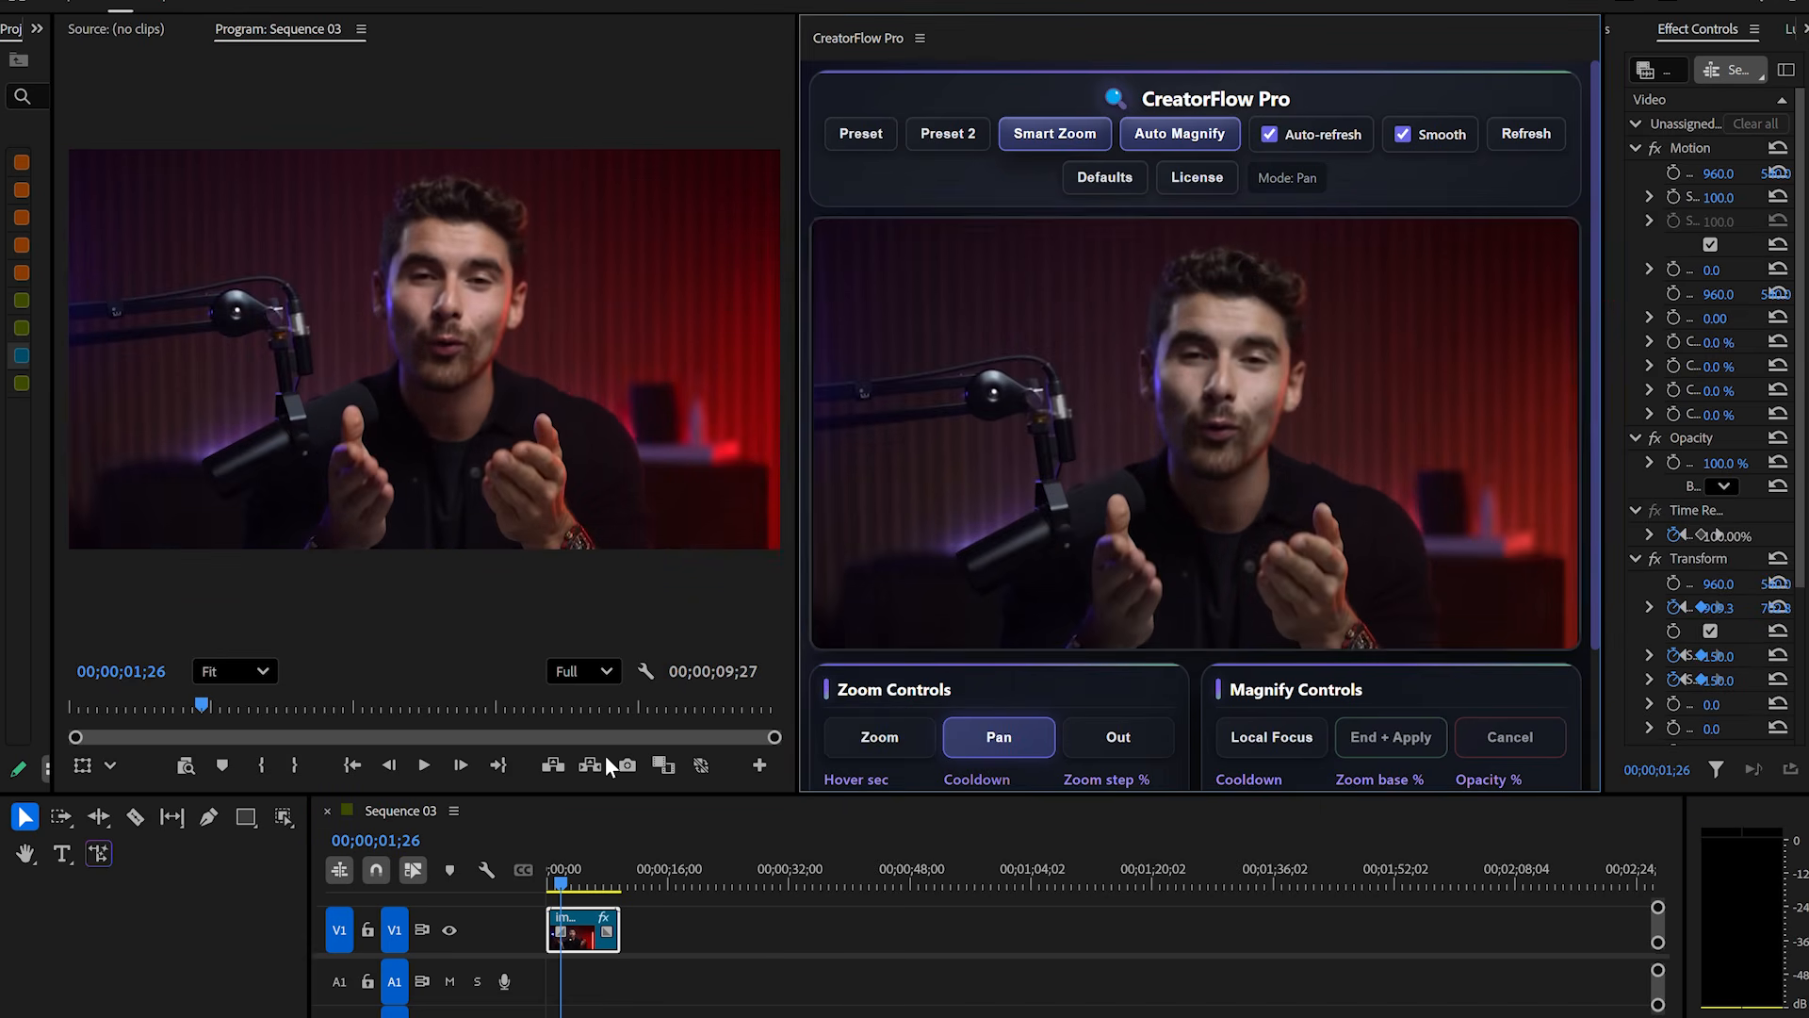
drag(565, 881, 508, 881)
key(space)
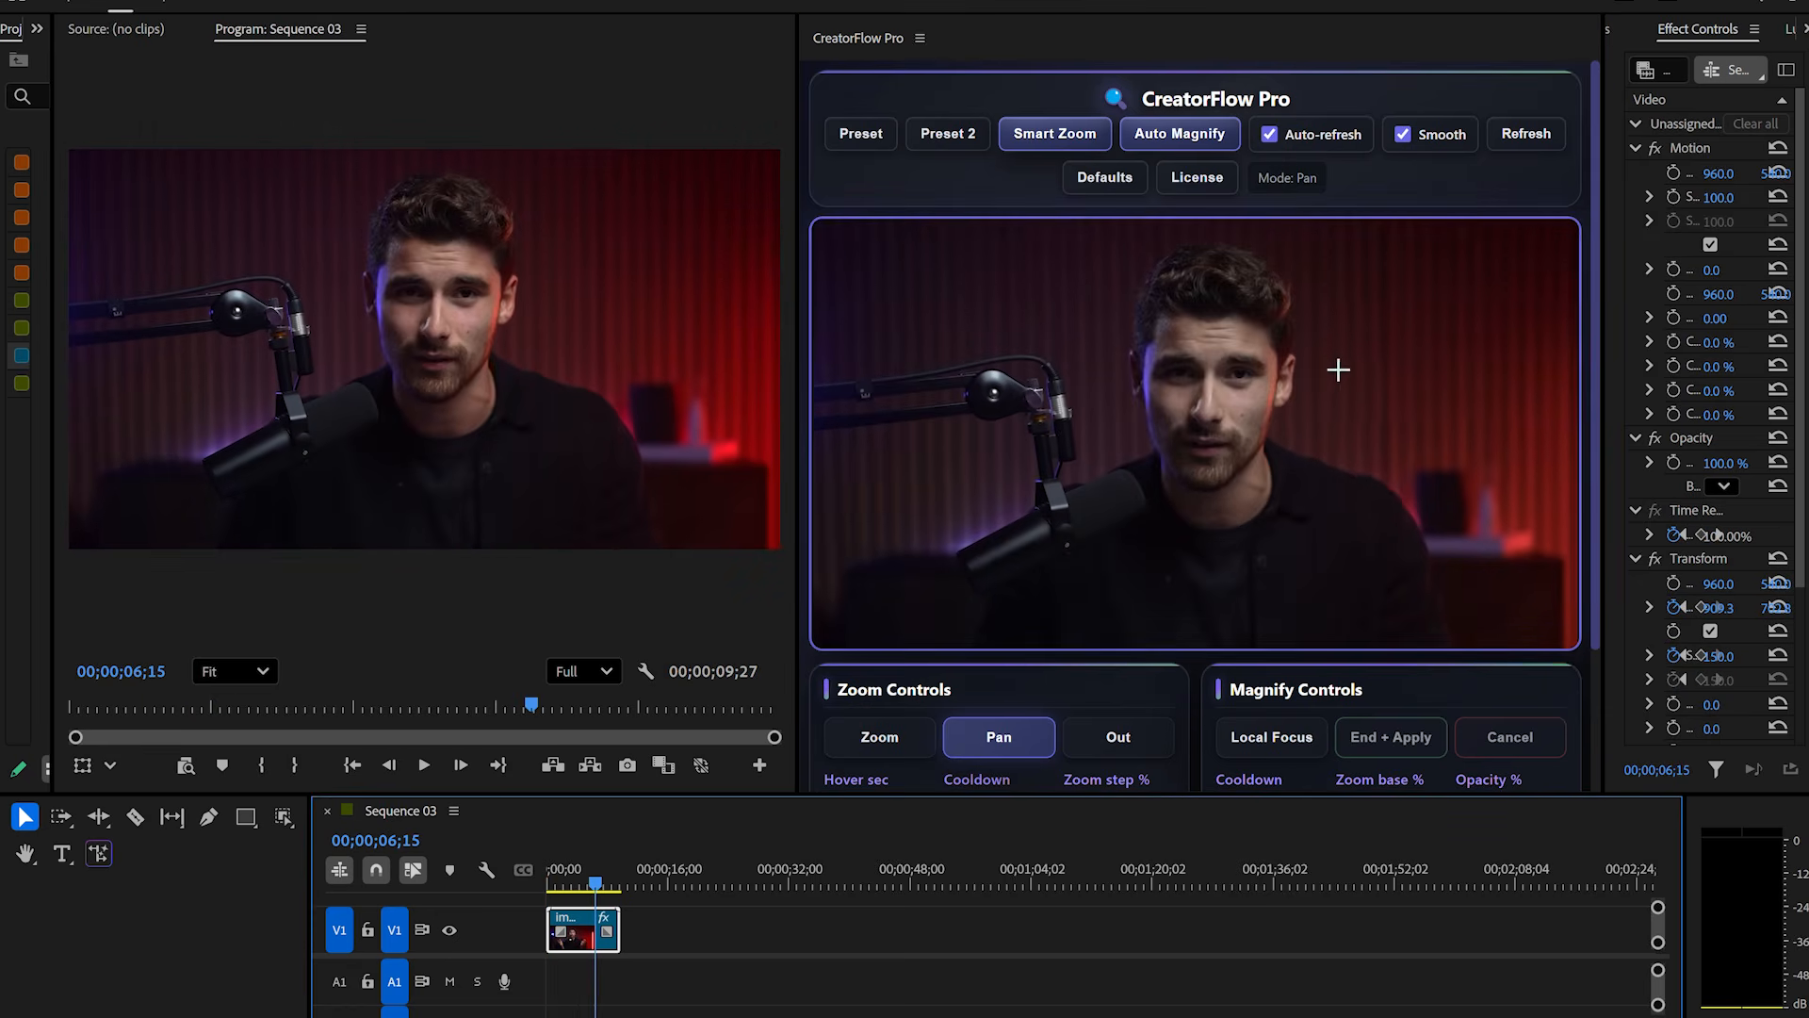
Zoom the clip back out at 00;00;06;15 and replay it from the start in an enlarged Program monitor.
scroll(1338, 369, down, 3)
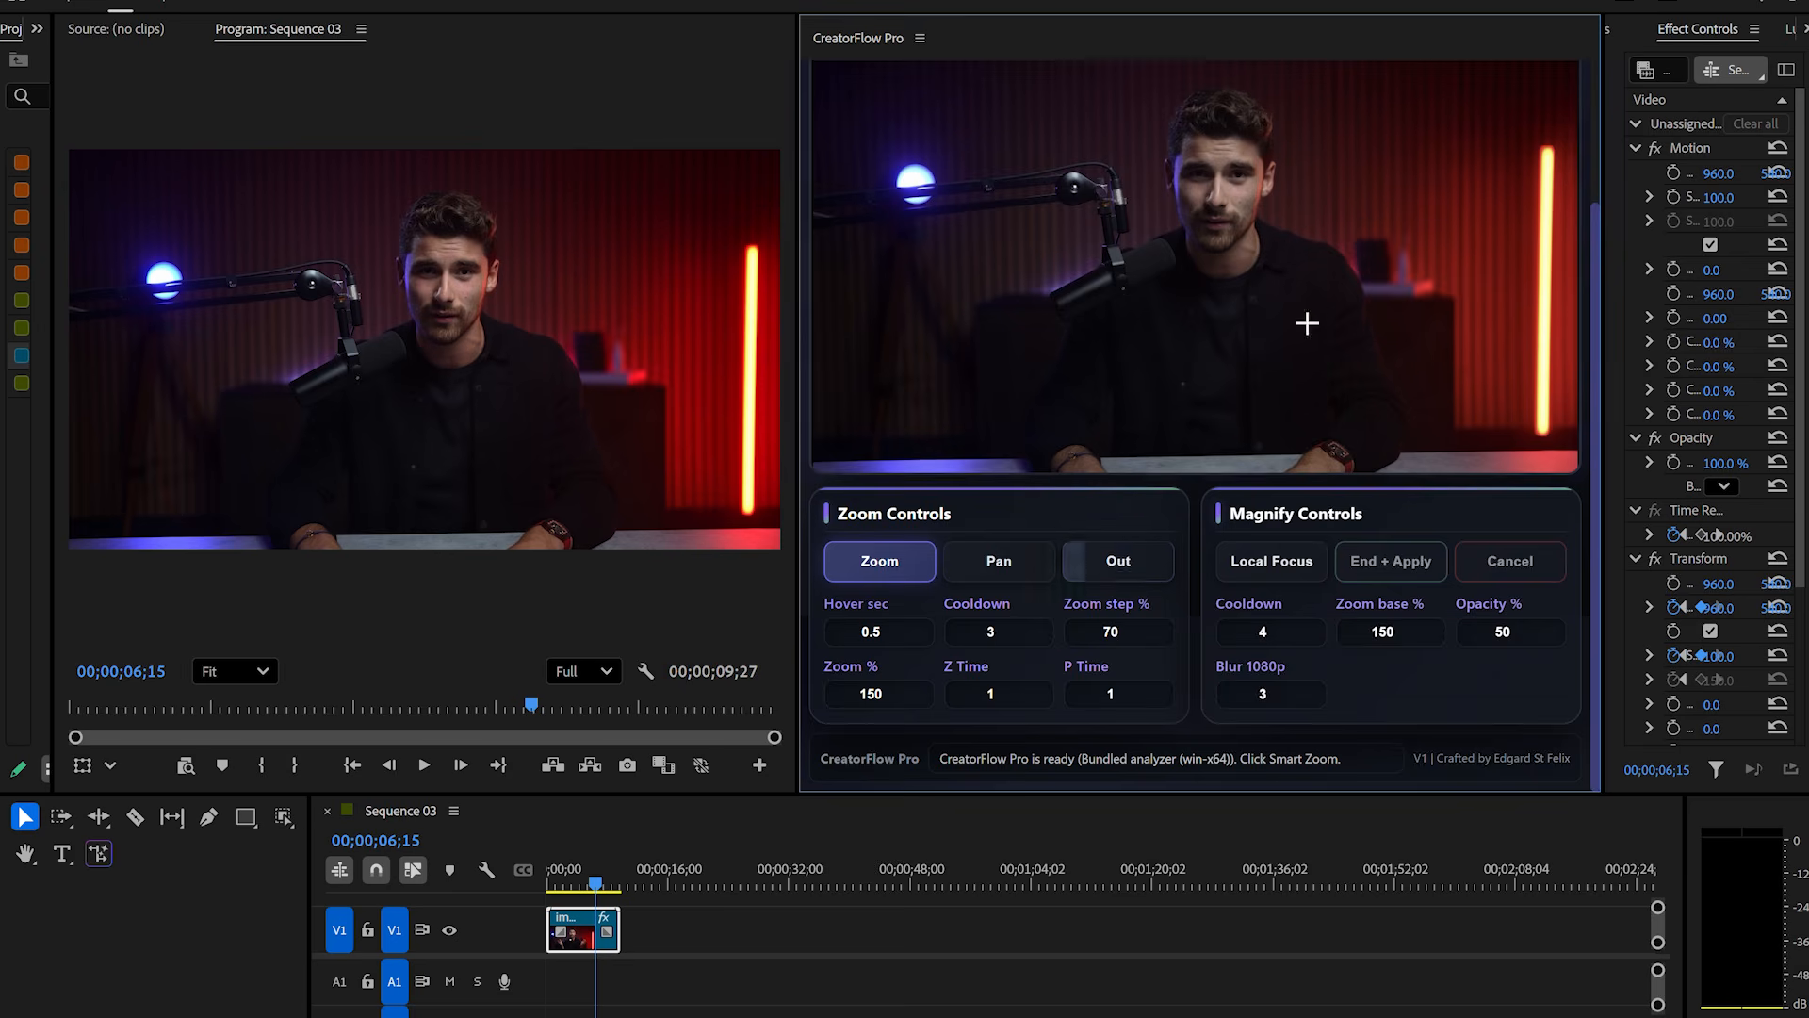
scroll(1305, 315, up, 3)
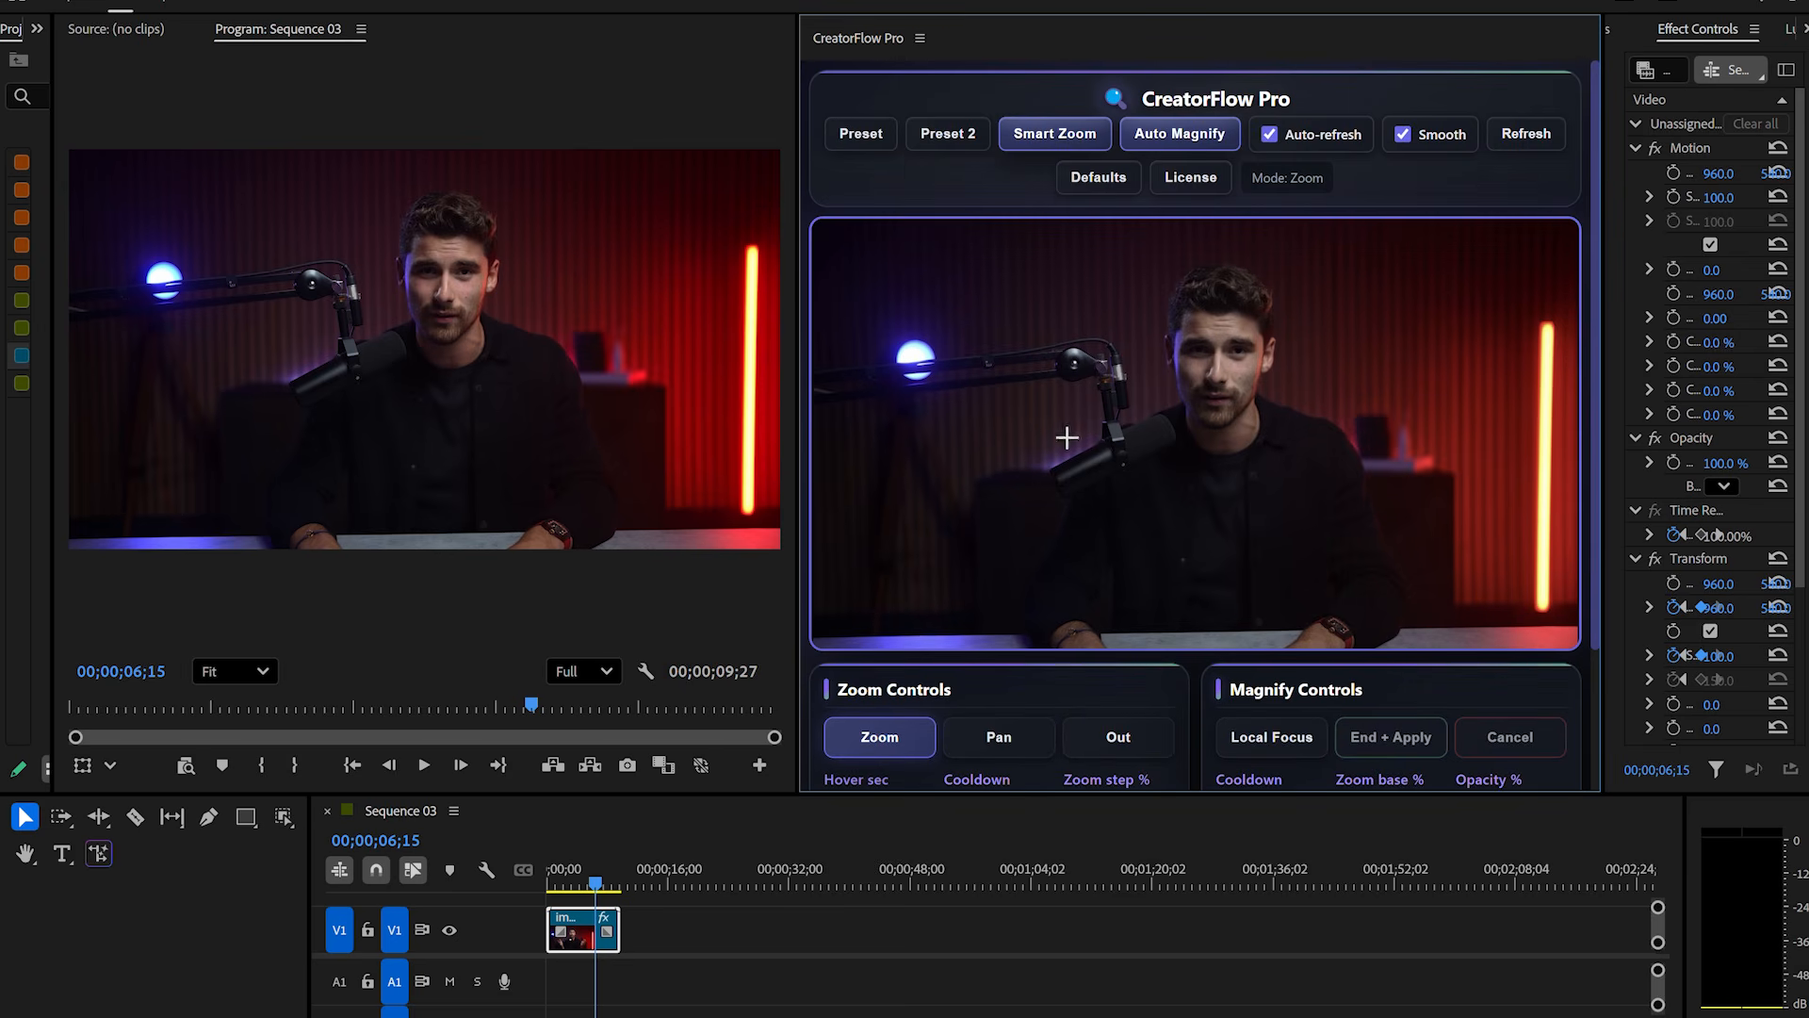
drag(598, 890, 489, 880)
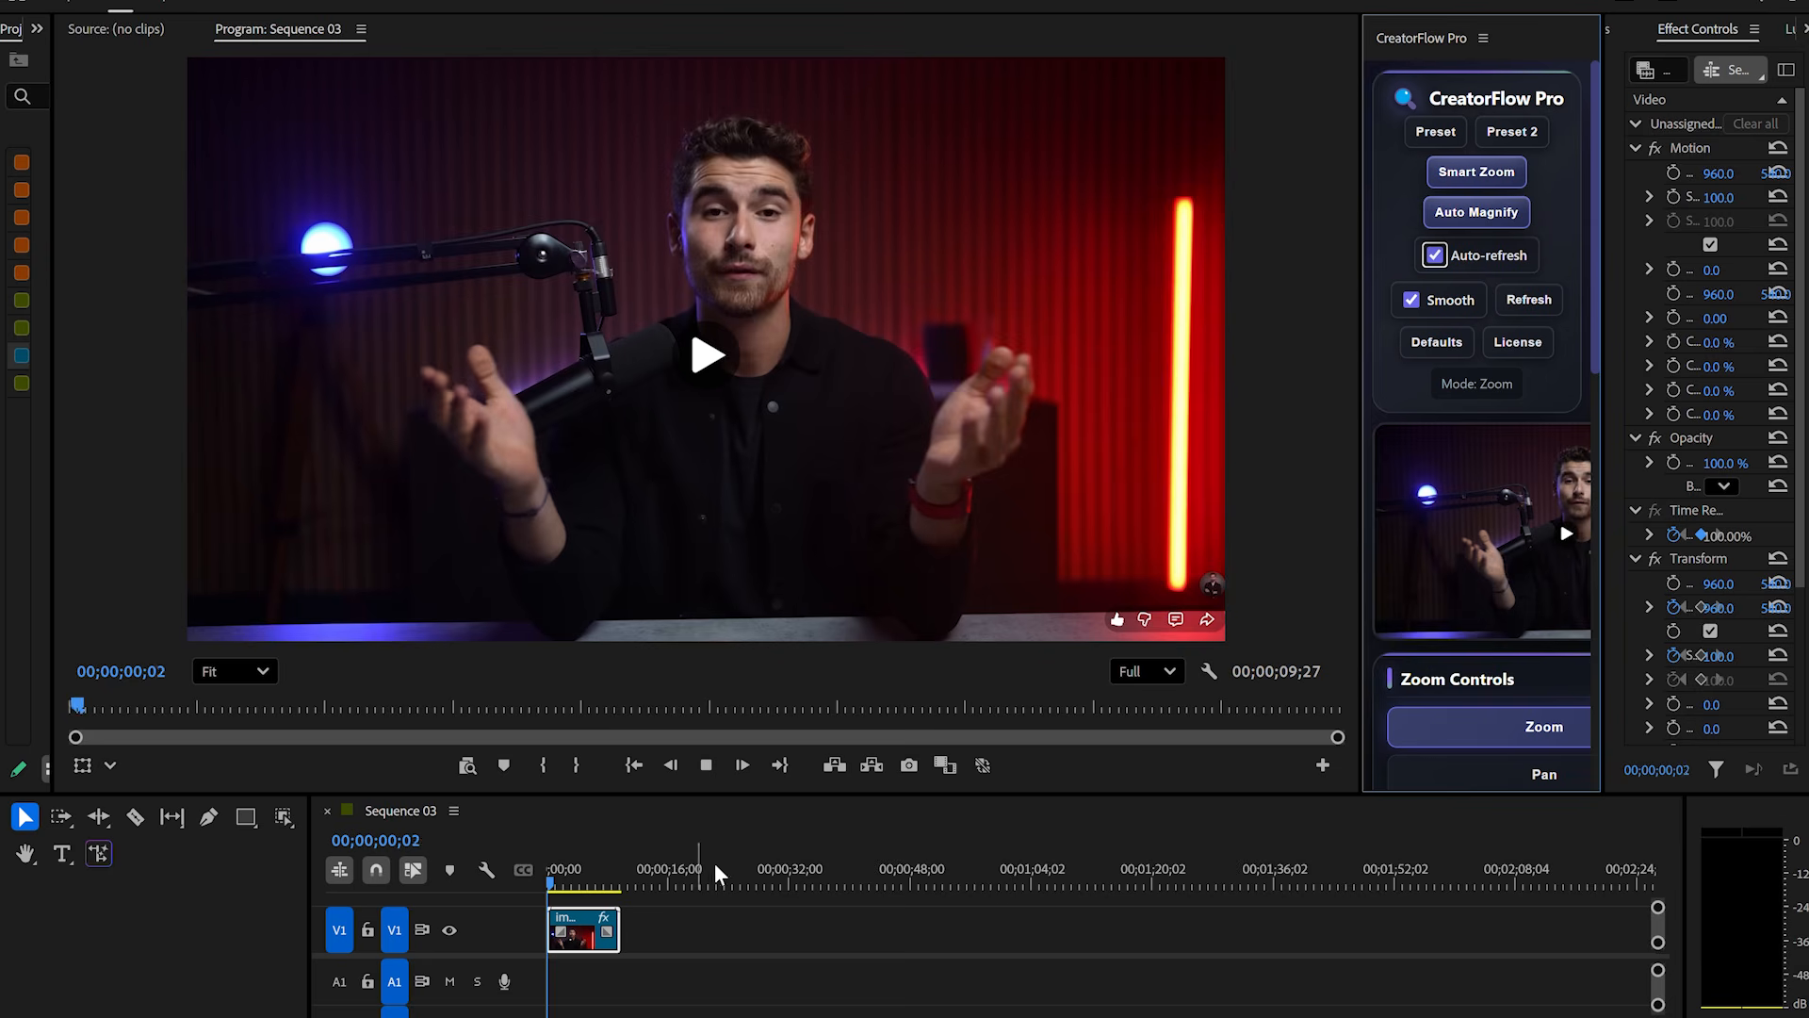
key(space)
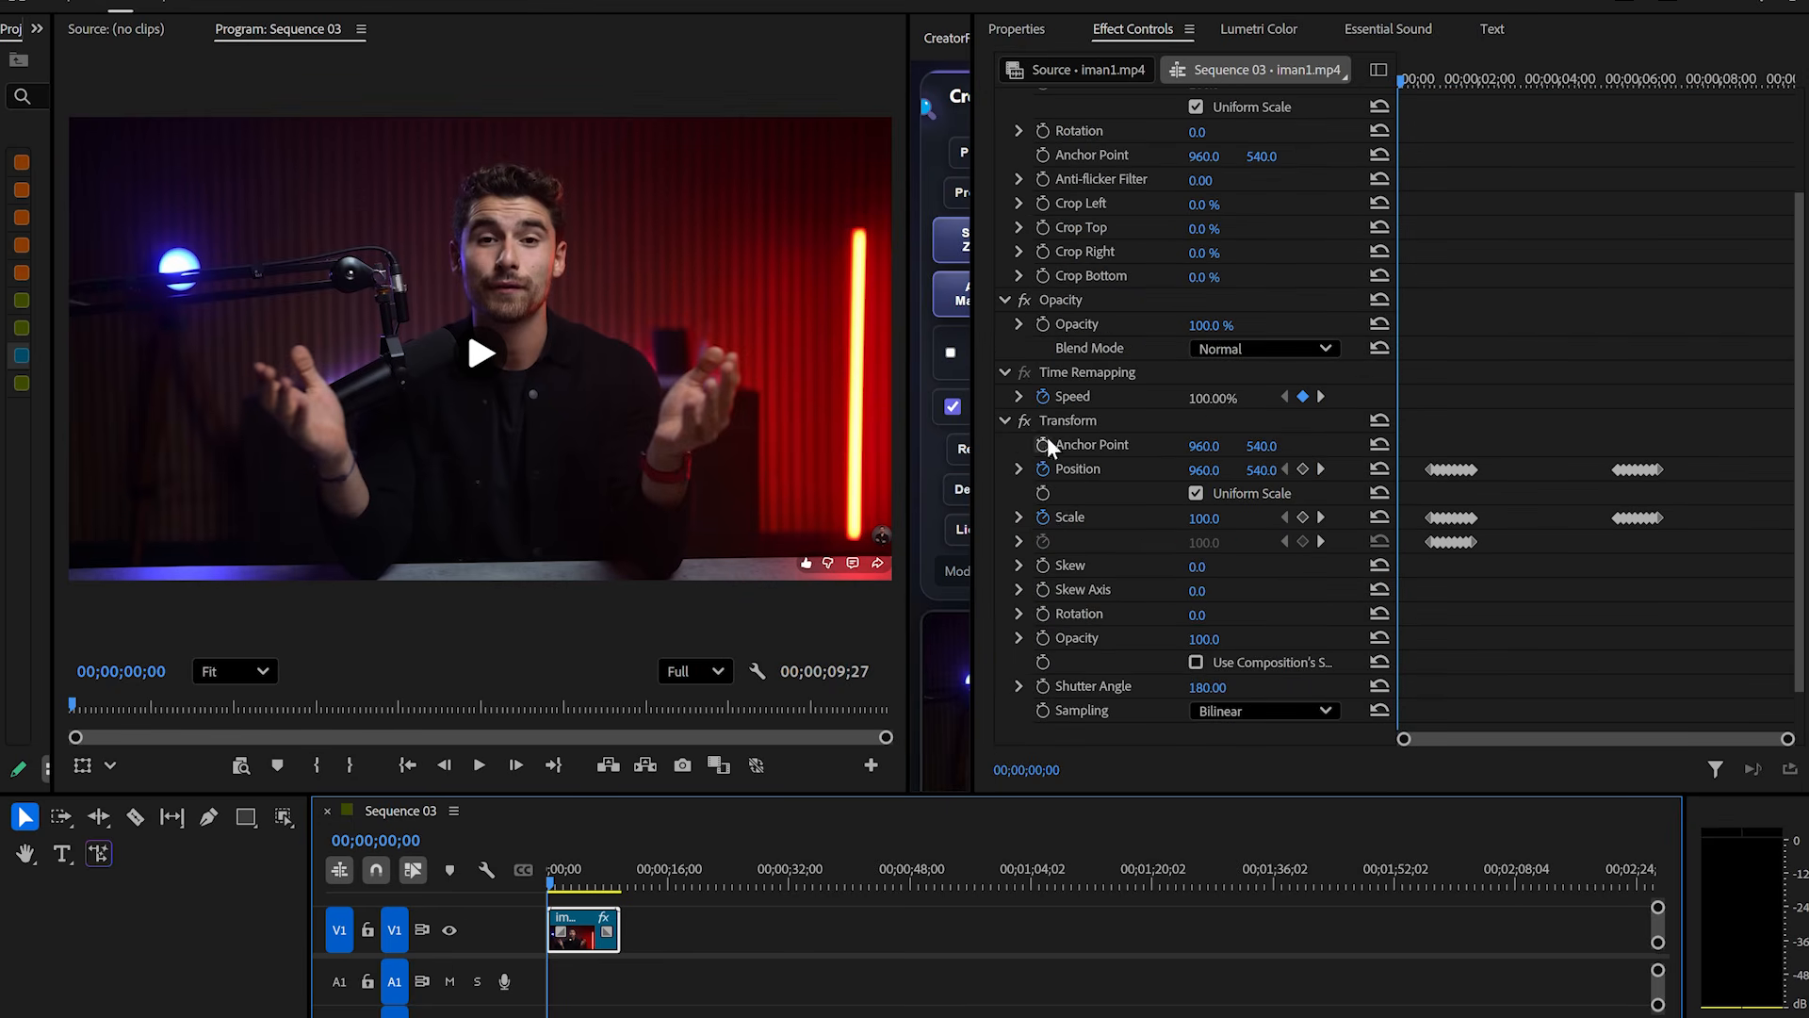
Expand the Transform effect's Position and Scale properties on the iman1 clip and examine their keyframes and velocity graphs.
scroll(1212, 618, down, 2)
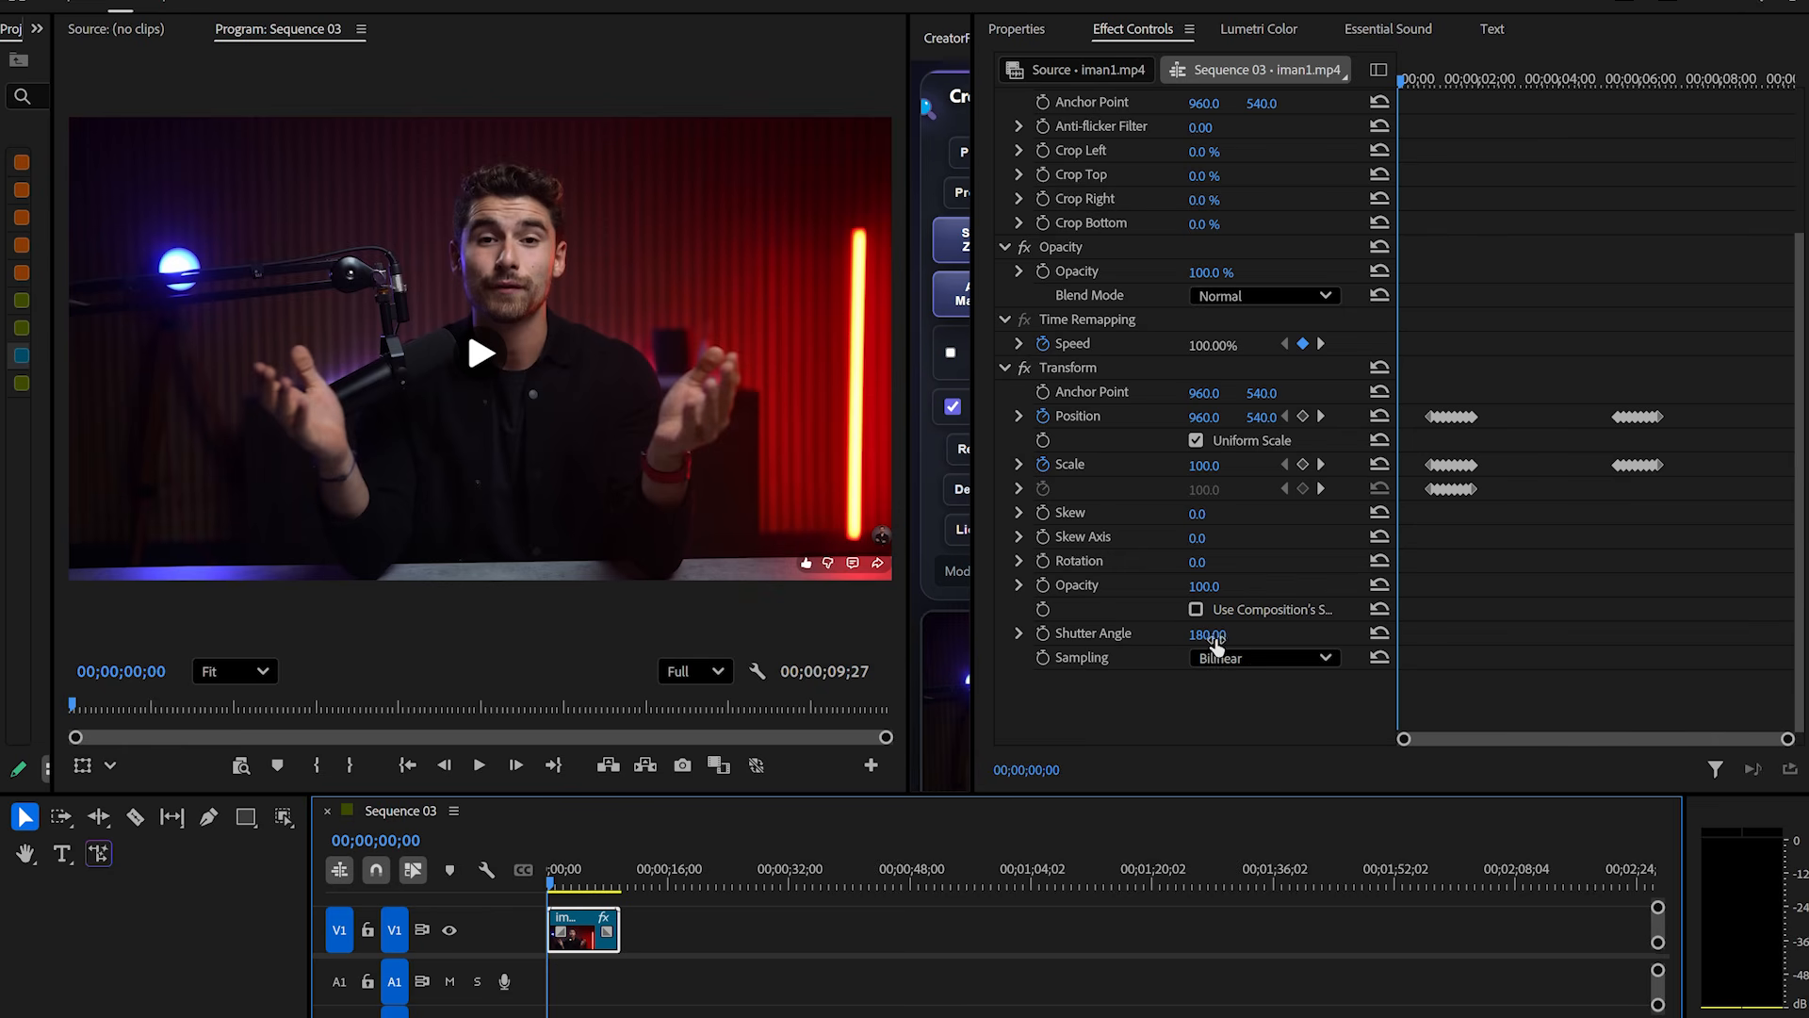
scroll(1020, 467, up, 2)
click(1019, 464)
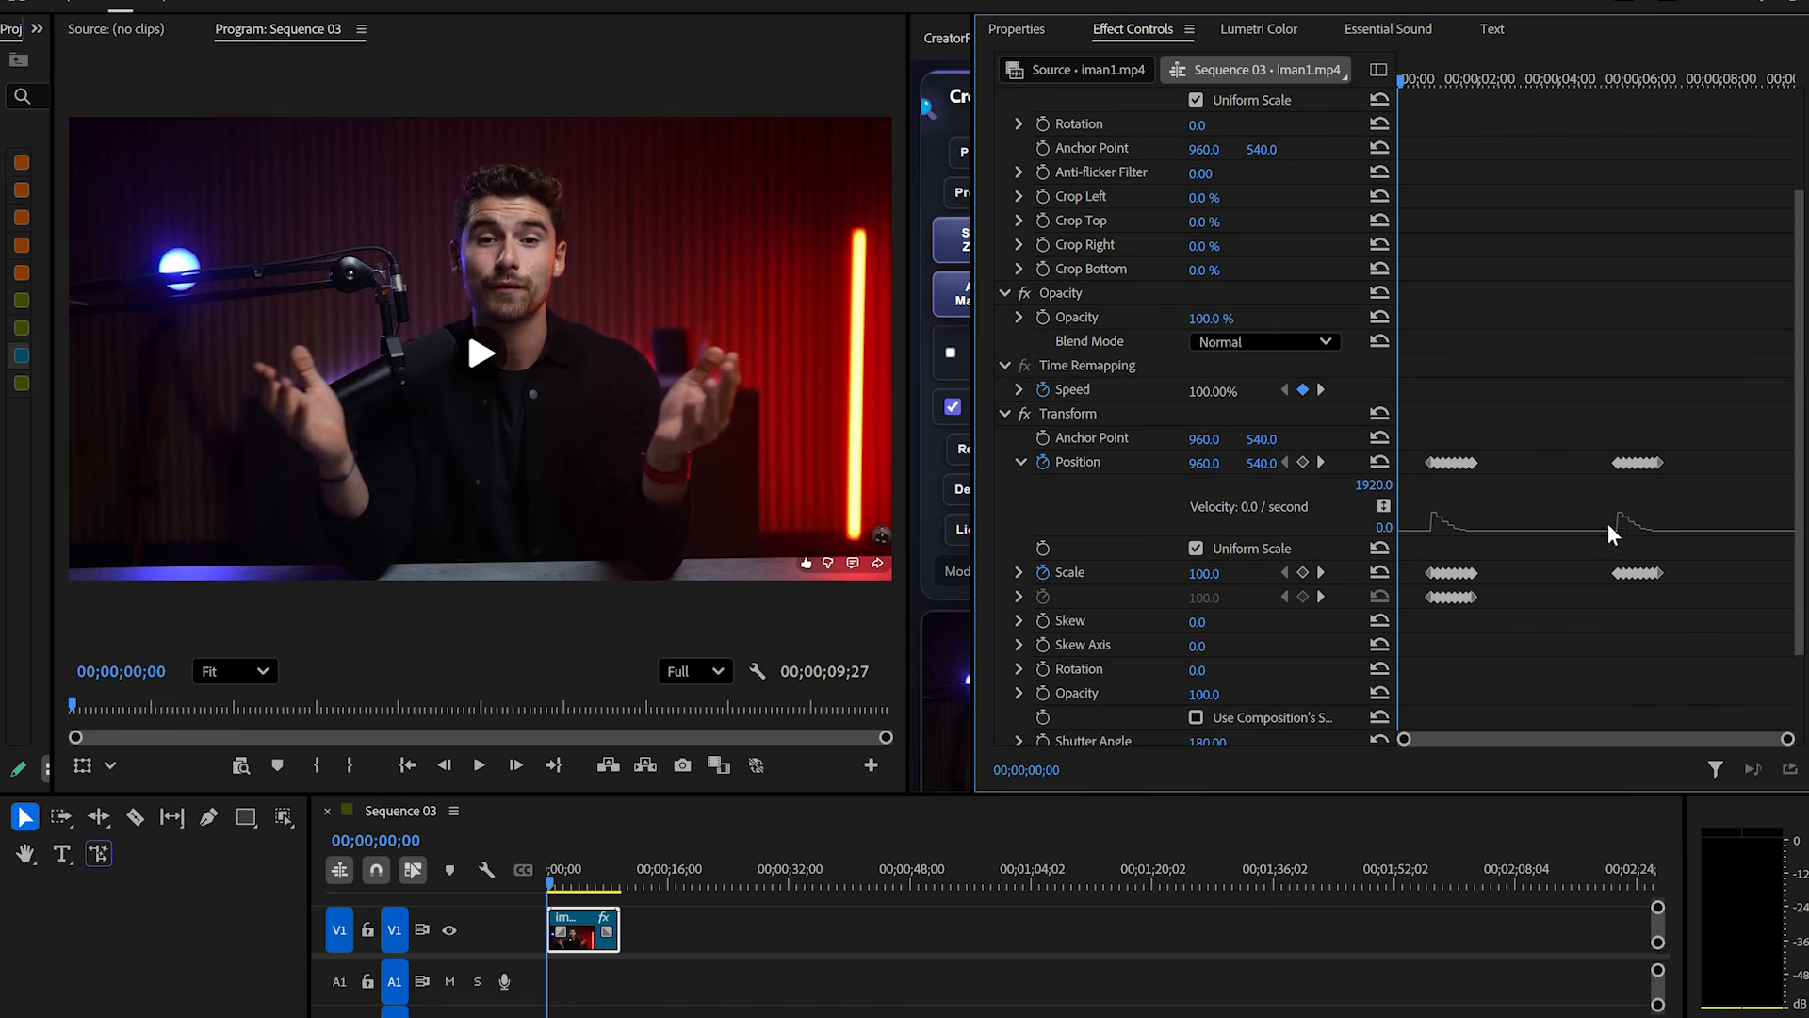
click(1018, 573)
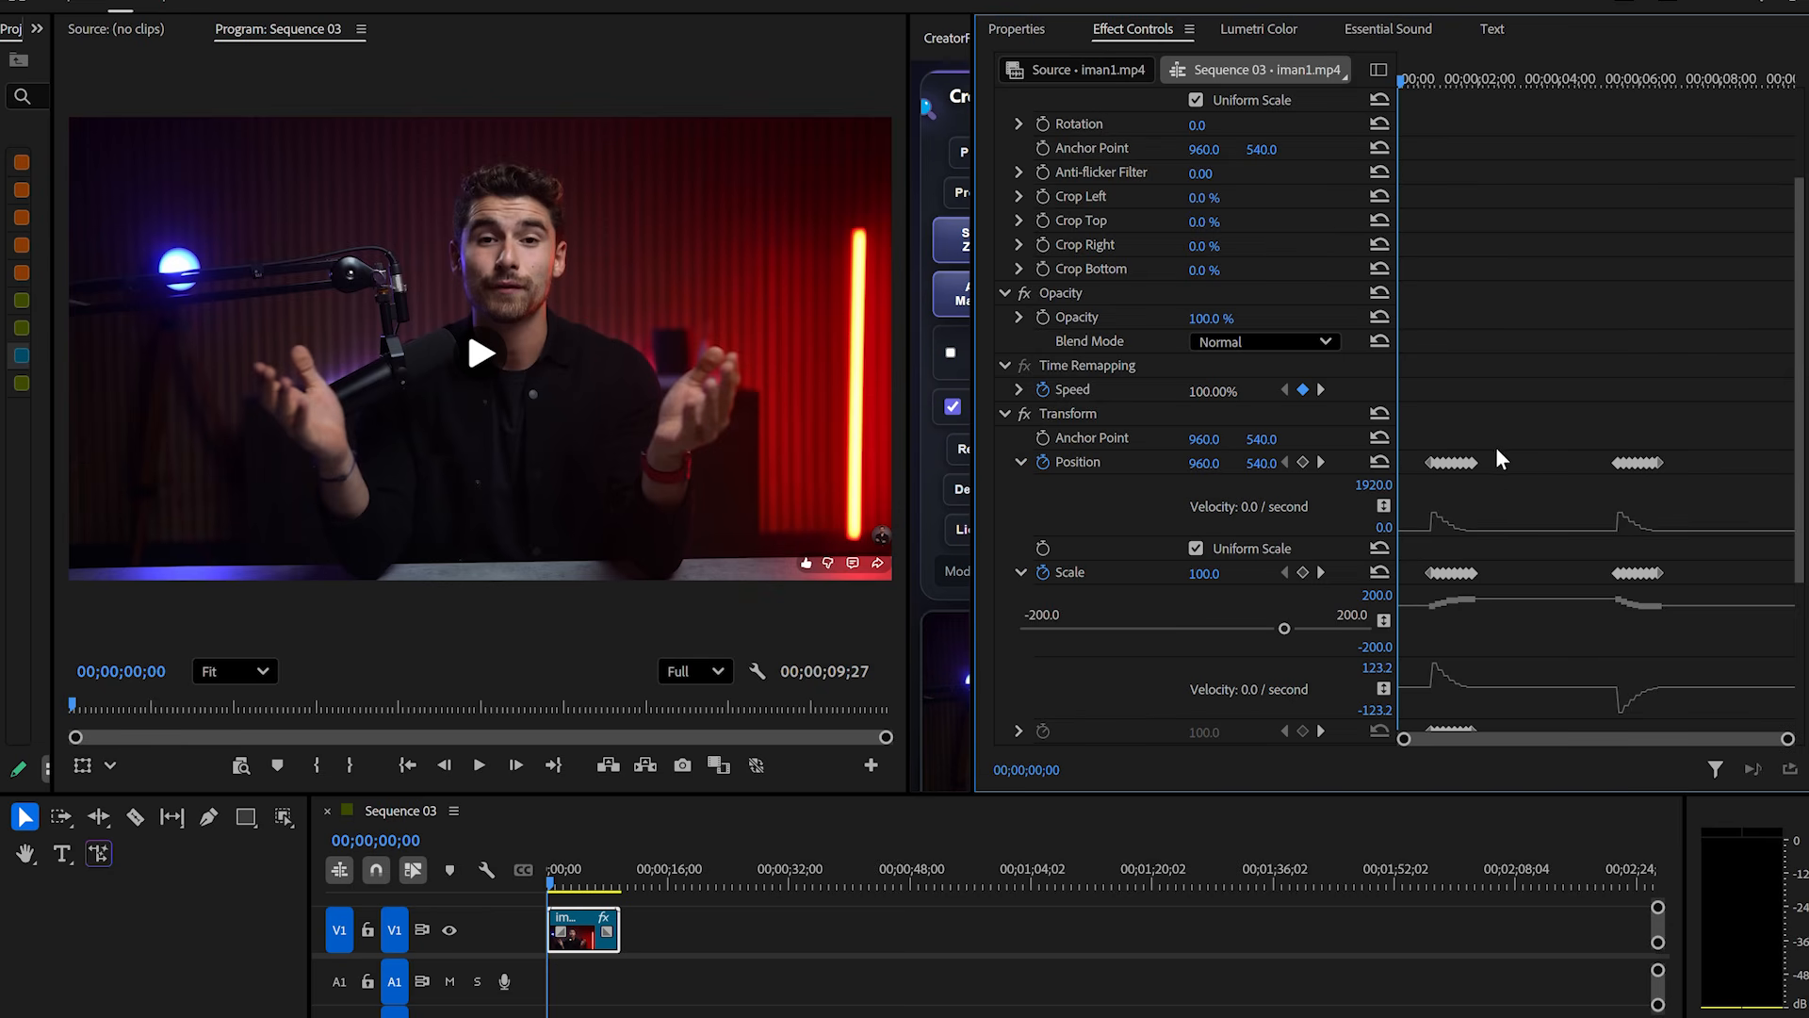
Remove the Transform effect from the iman1 clip and turn Auto-refresh back on in the widened CreatorFlow Pro panel.
drag(976, 380, 1561, 397)
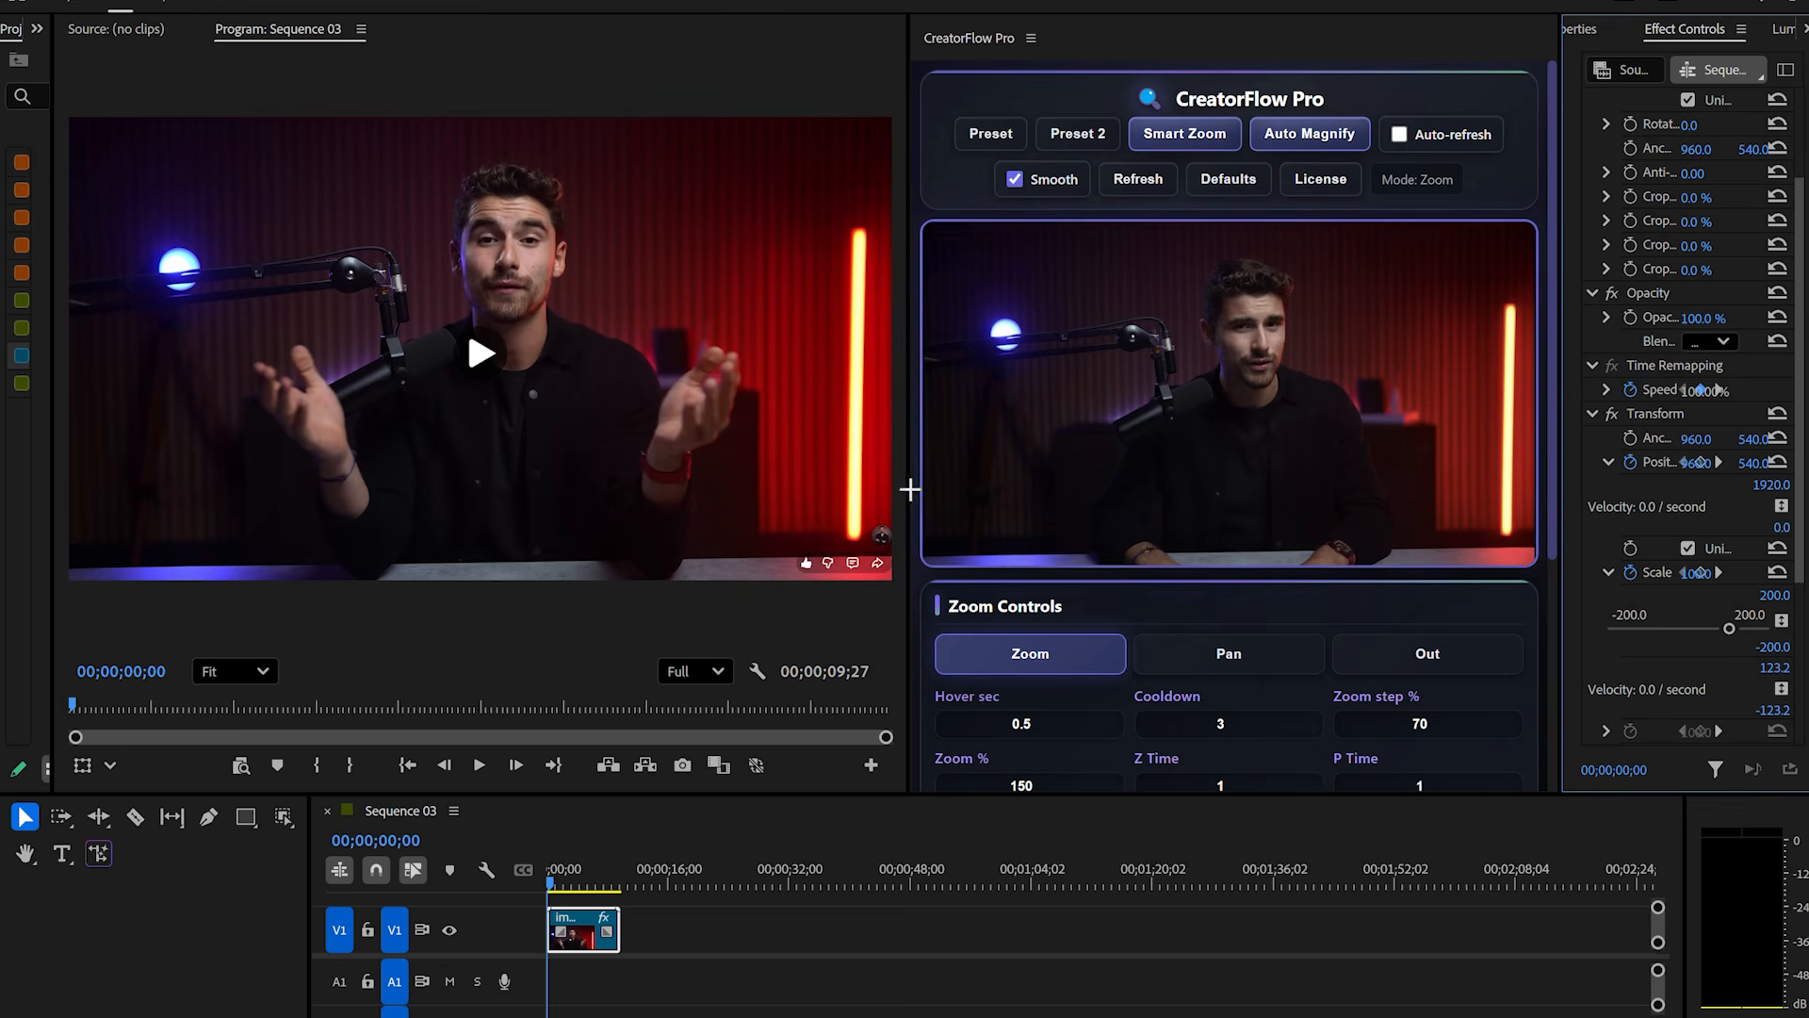
key(space)
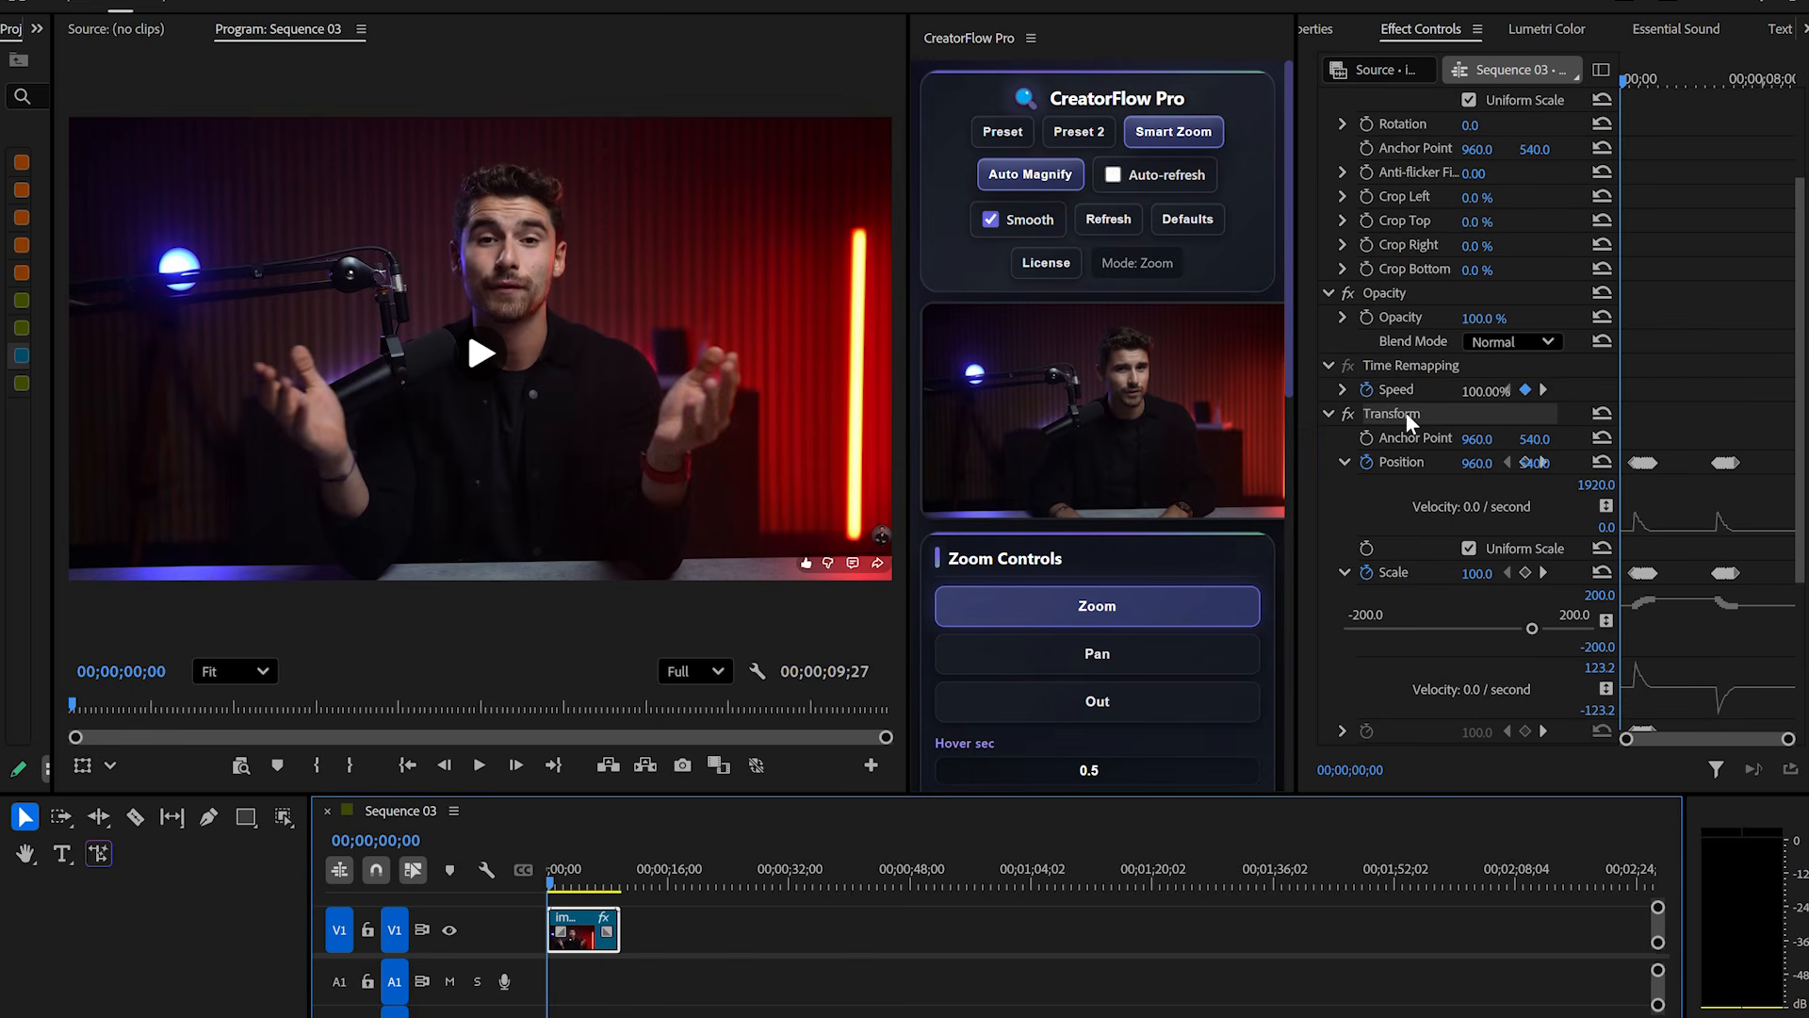
scroll(1514, 482, up, 3)
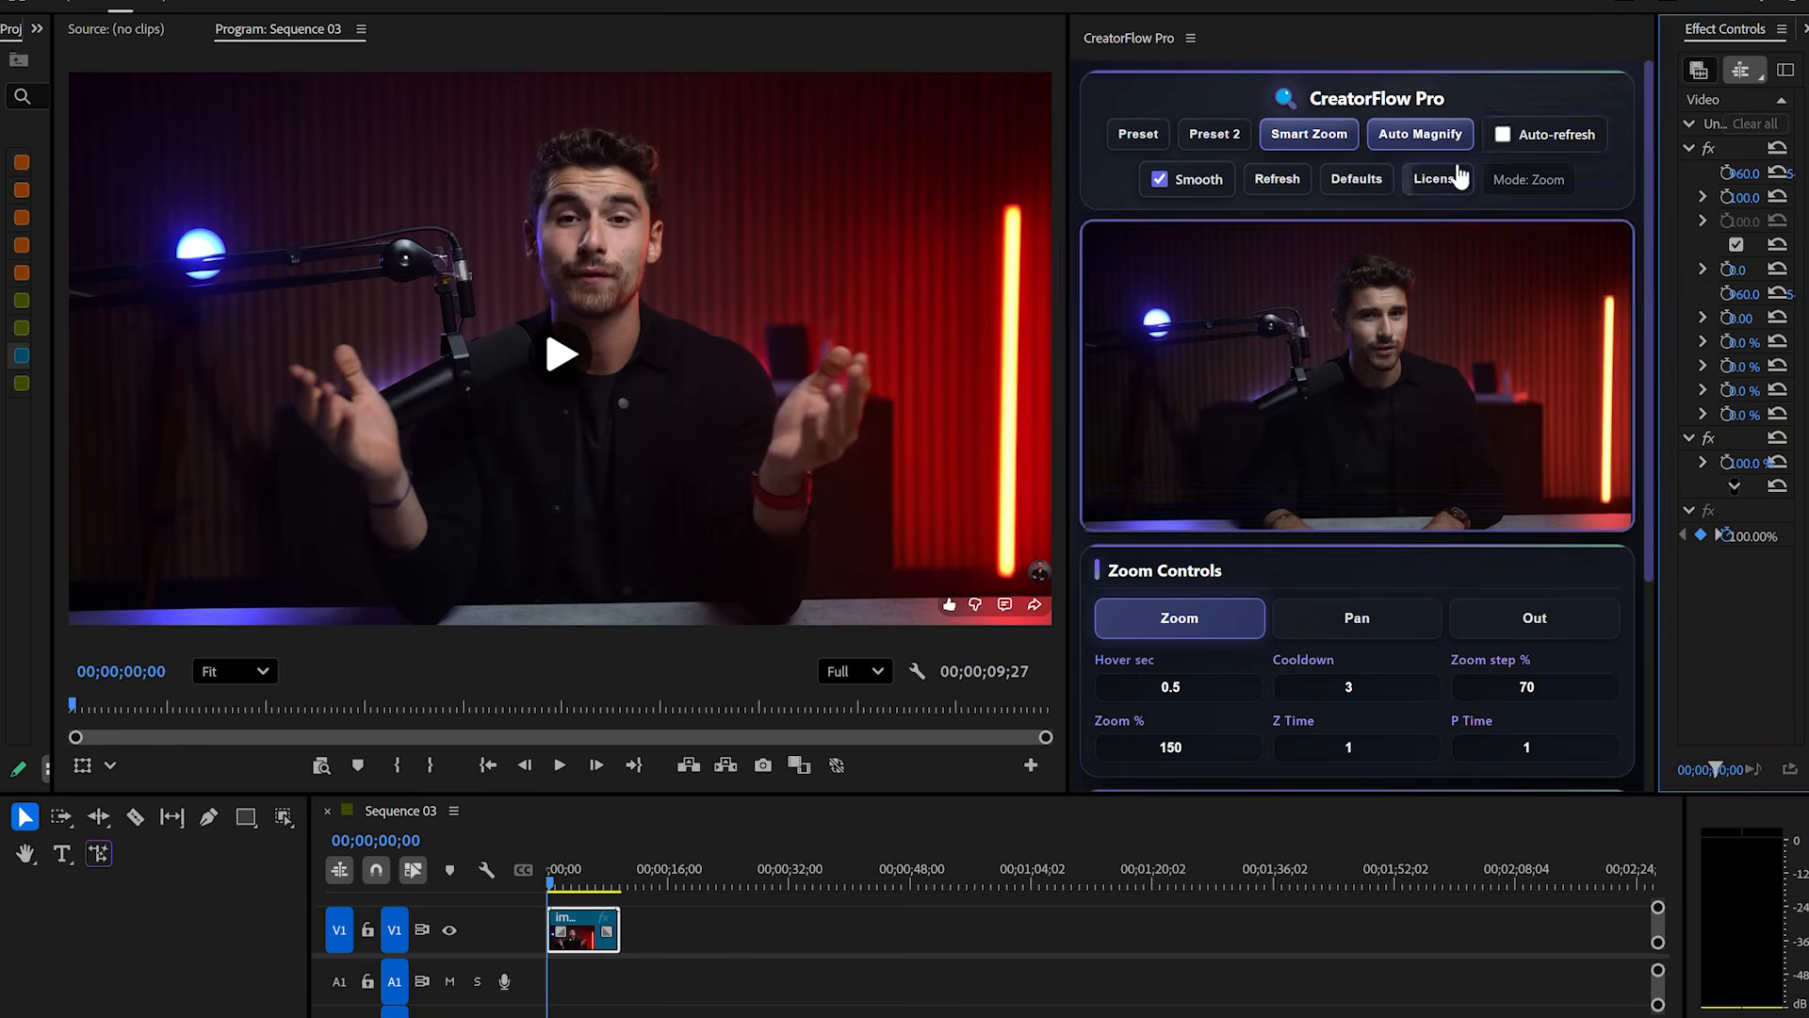
click(1502, 134)
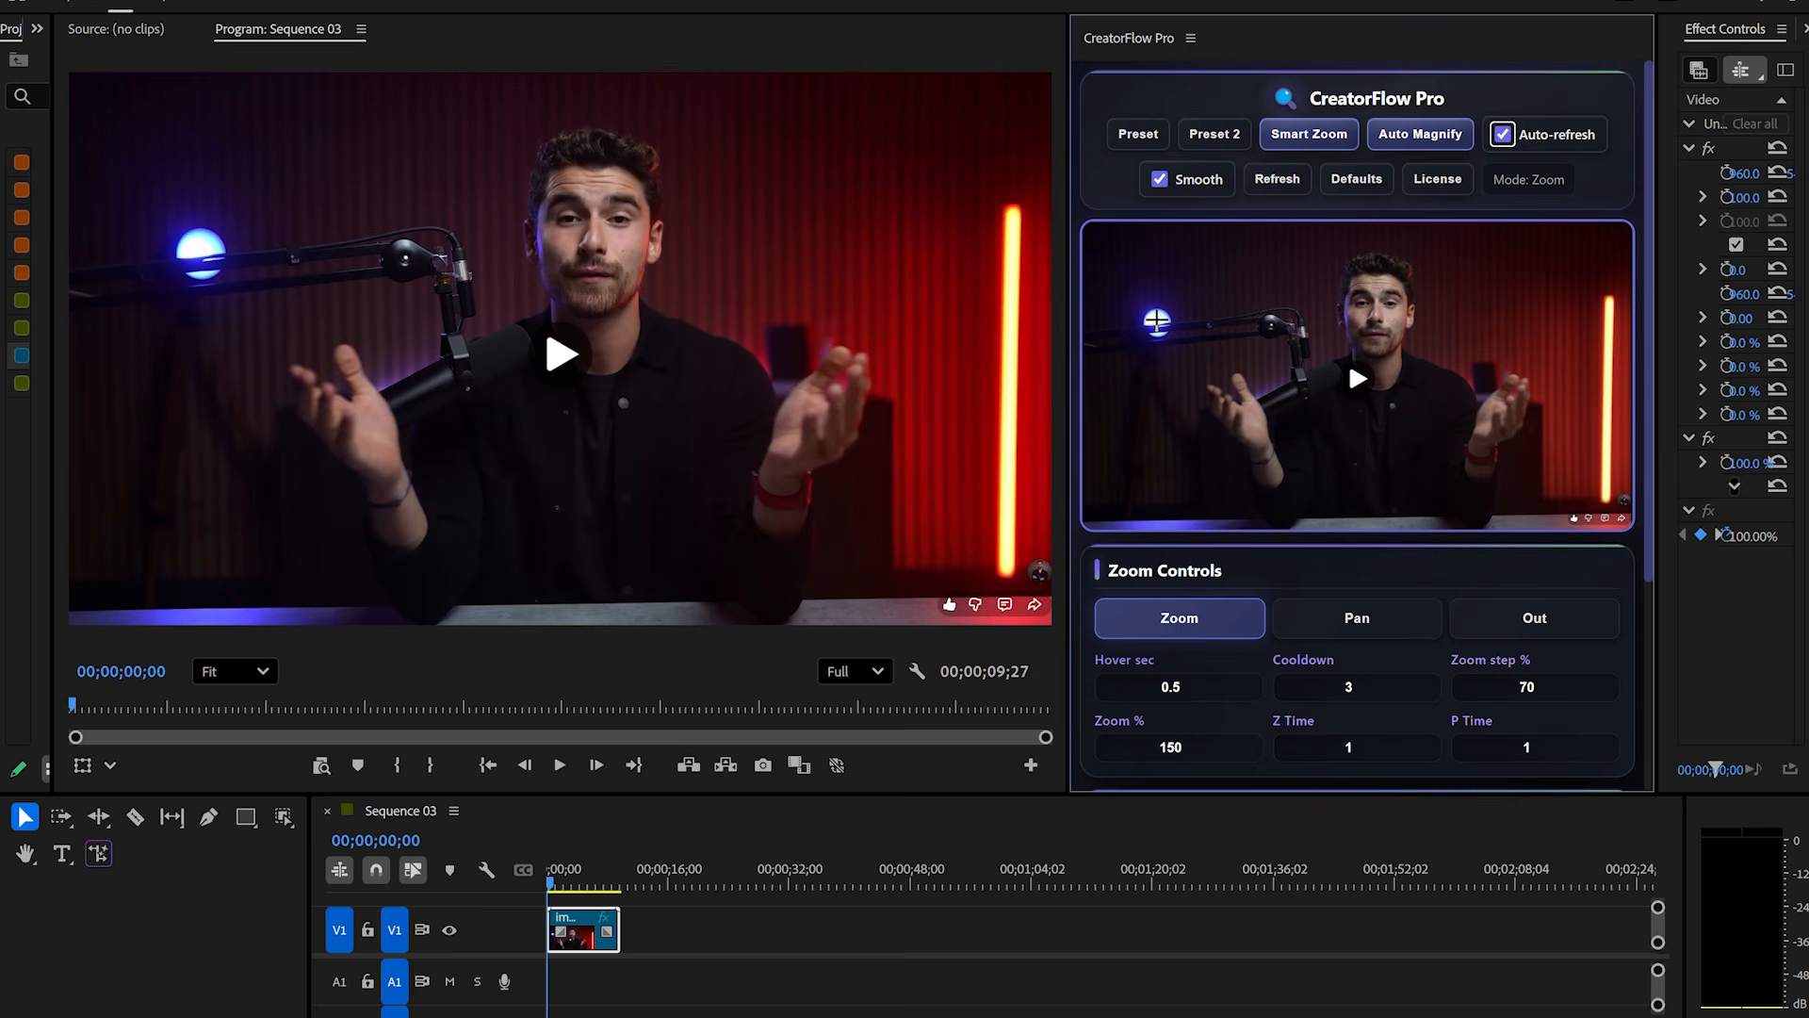
Play the clip to 00;00;03;04 and zoom in on the blue lamp from the CreatorFlow Pro preview.
key(space)
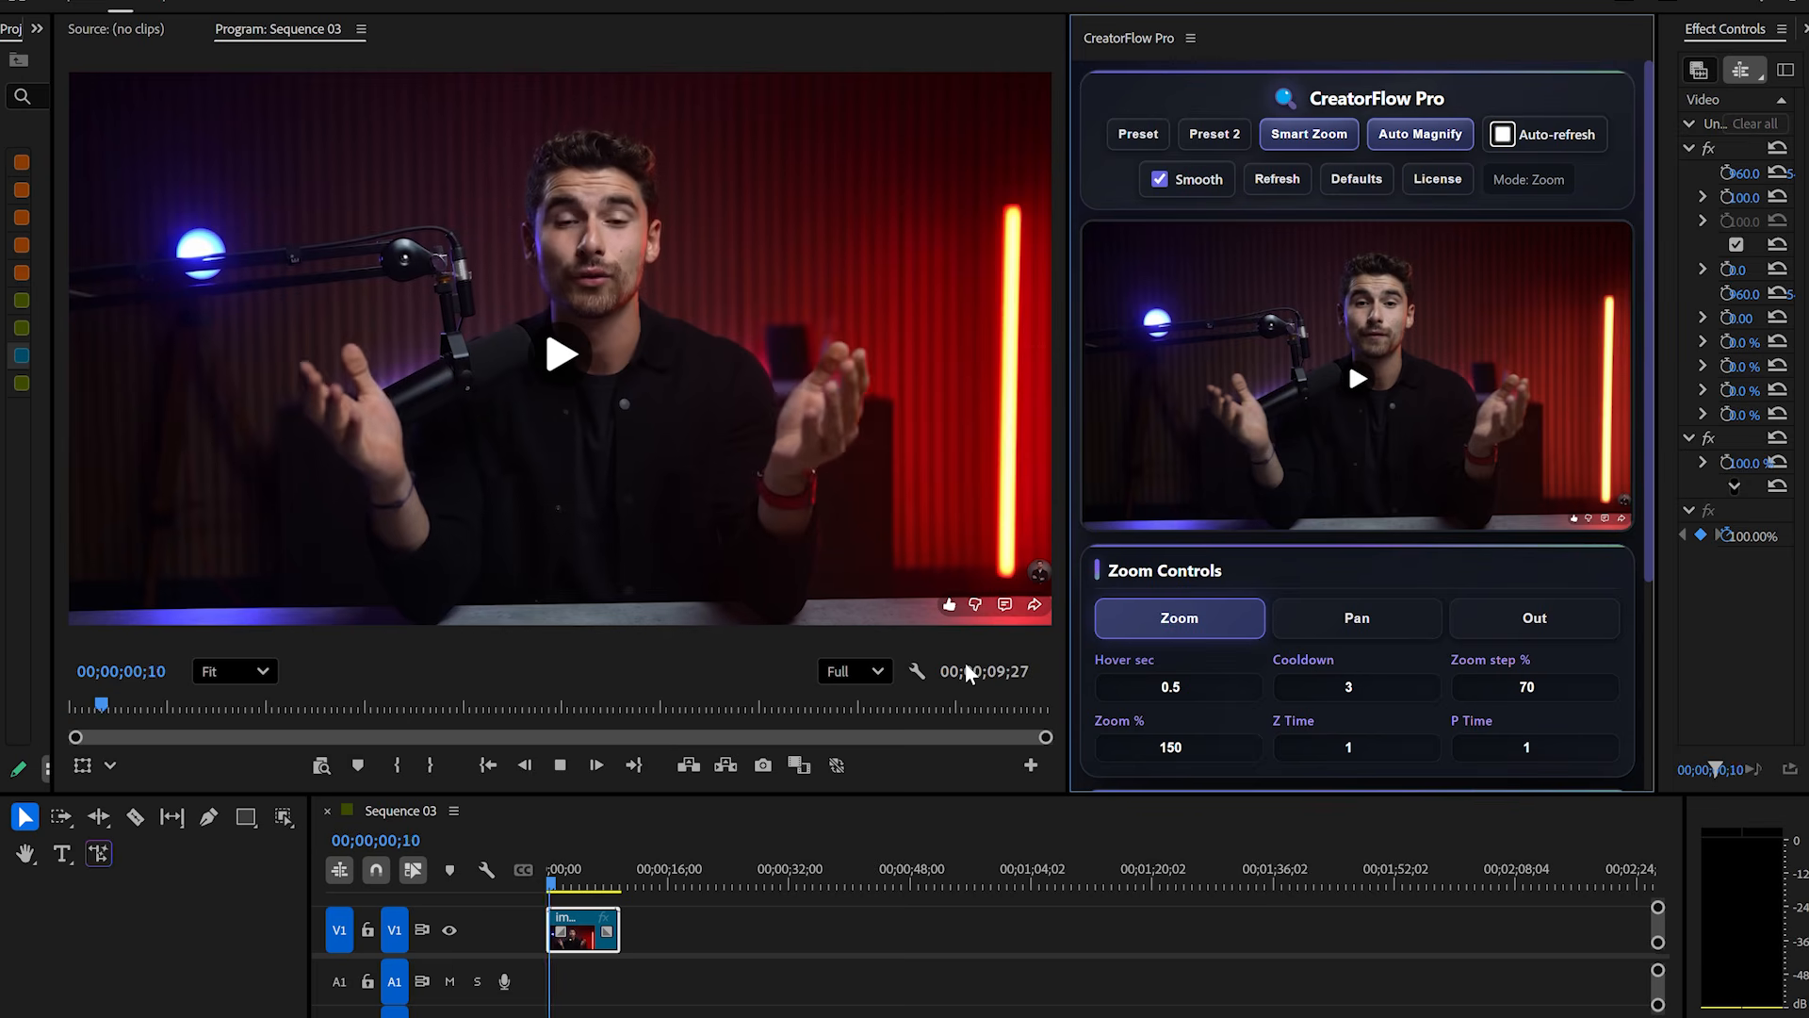
key(space)
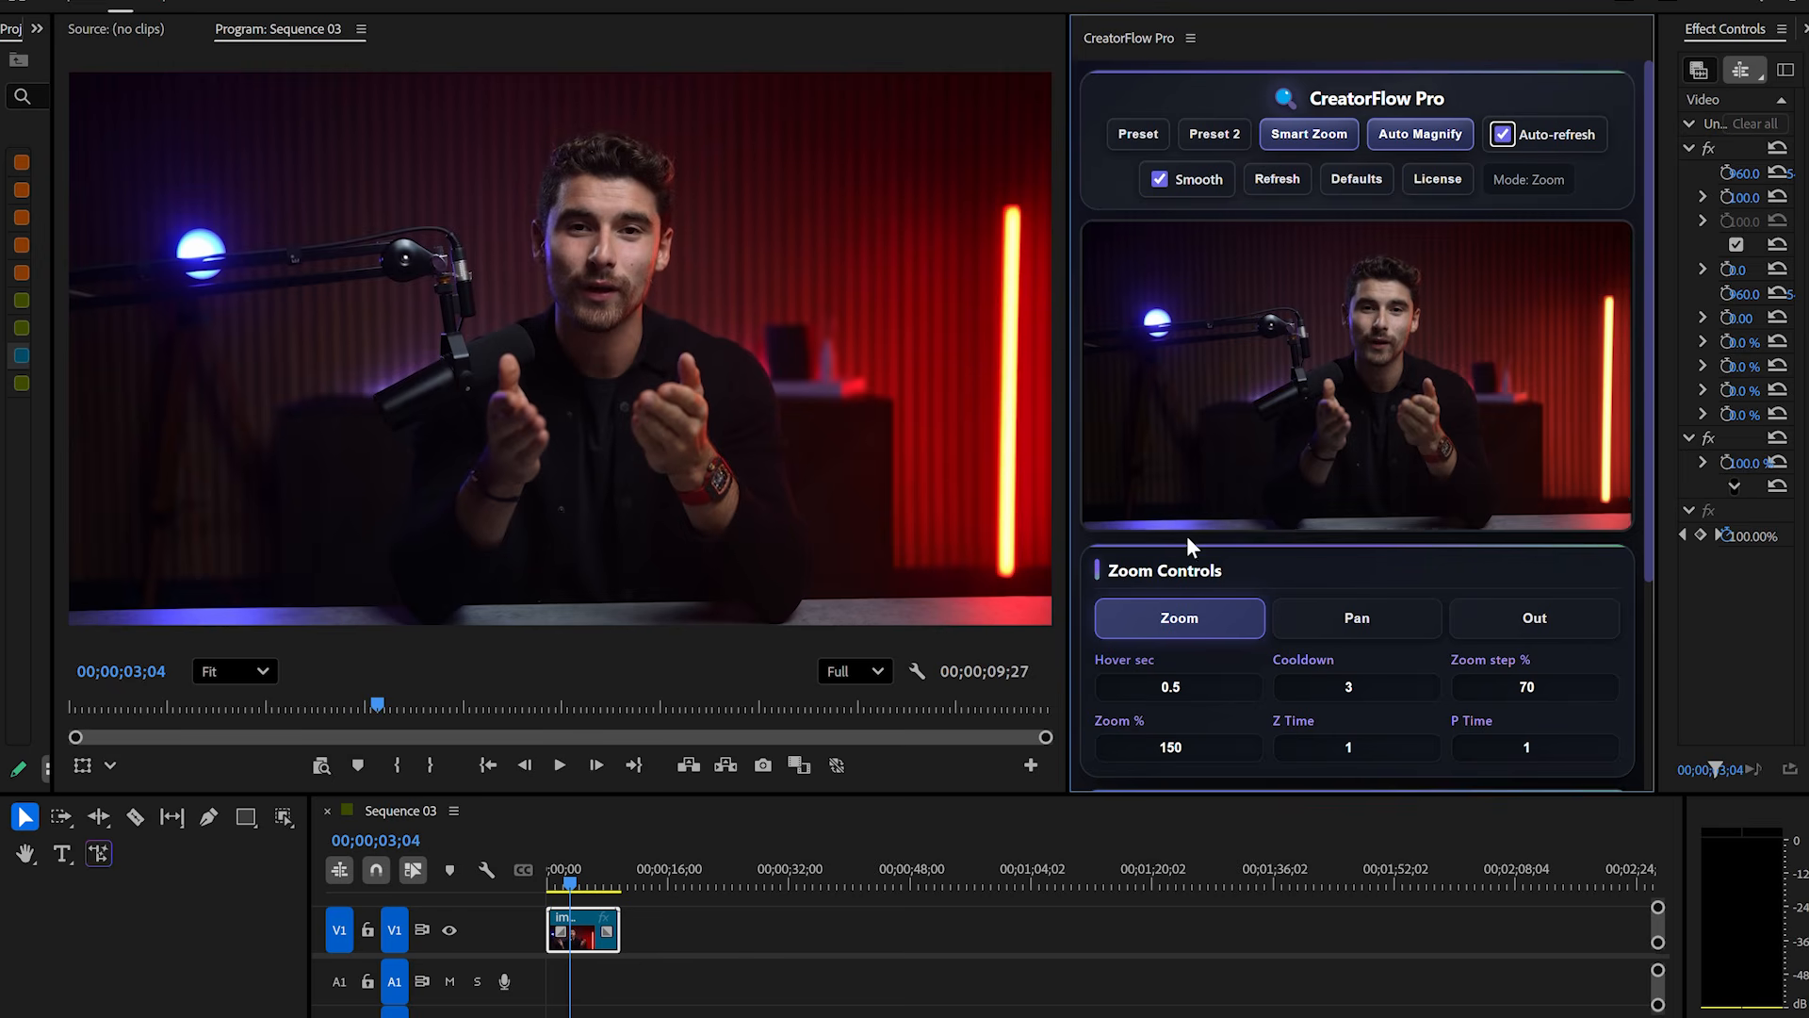
click(1160, 321)
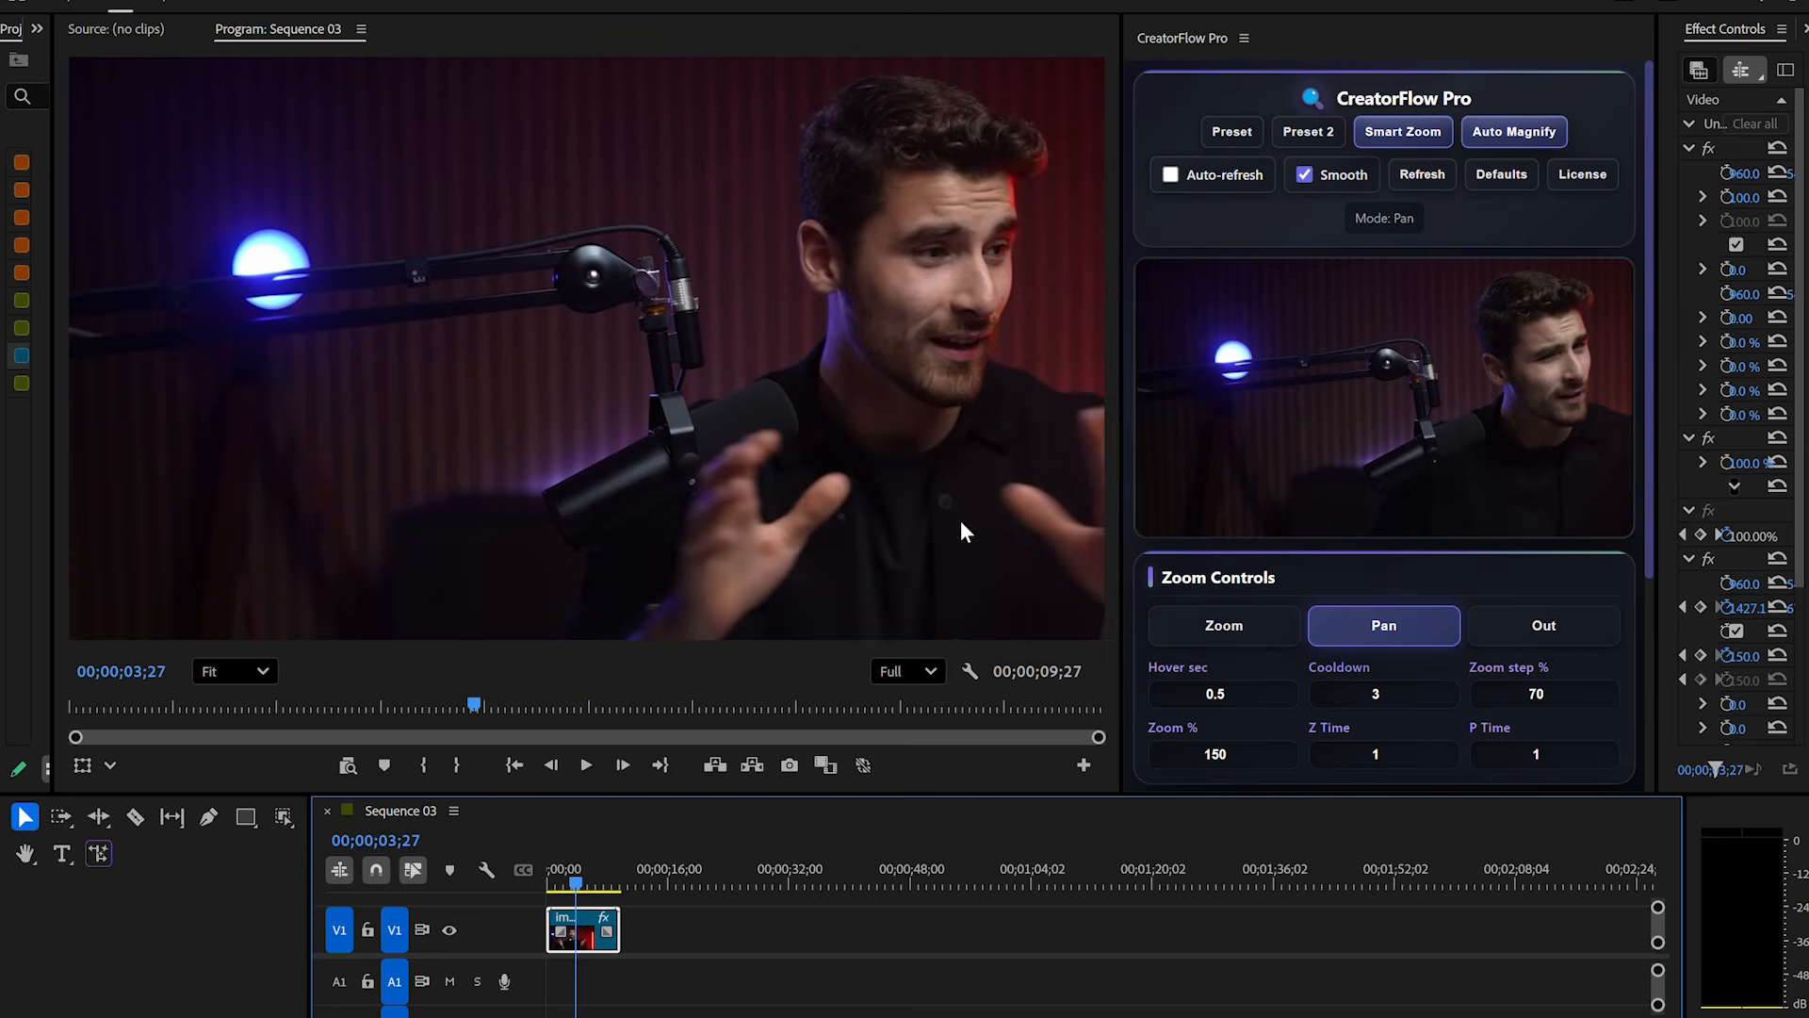
Set Z Time and P Time to 3 in the Zoom Controls, widening the CreatorFlow Pro panel.
scroll(1256, 472, down, 3)
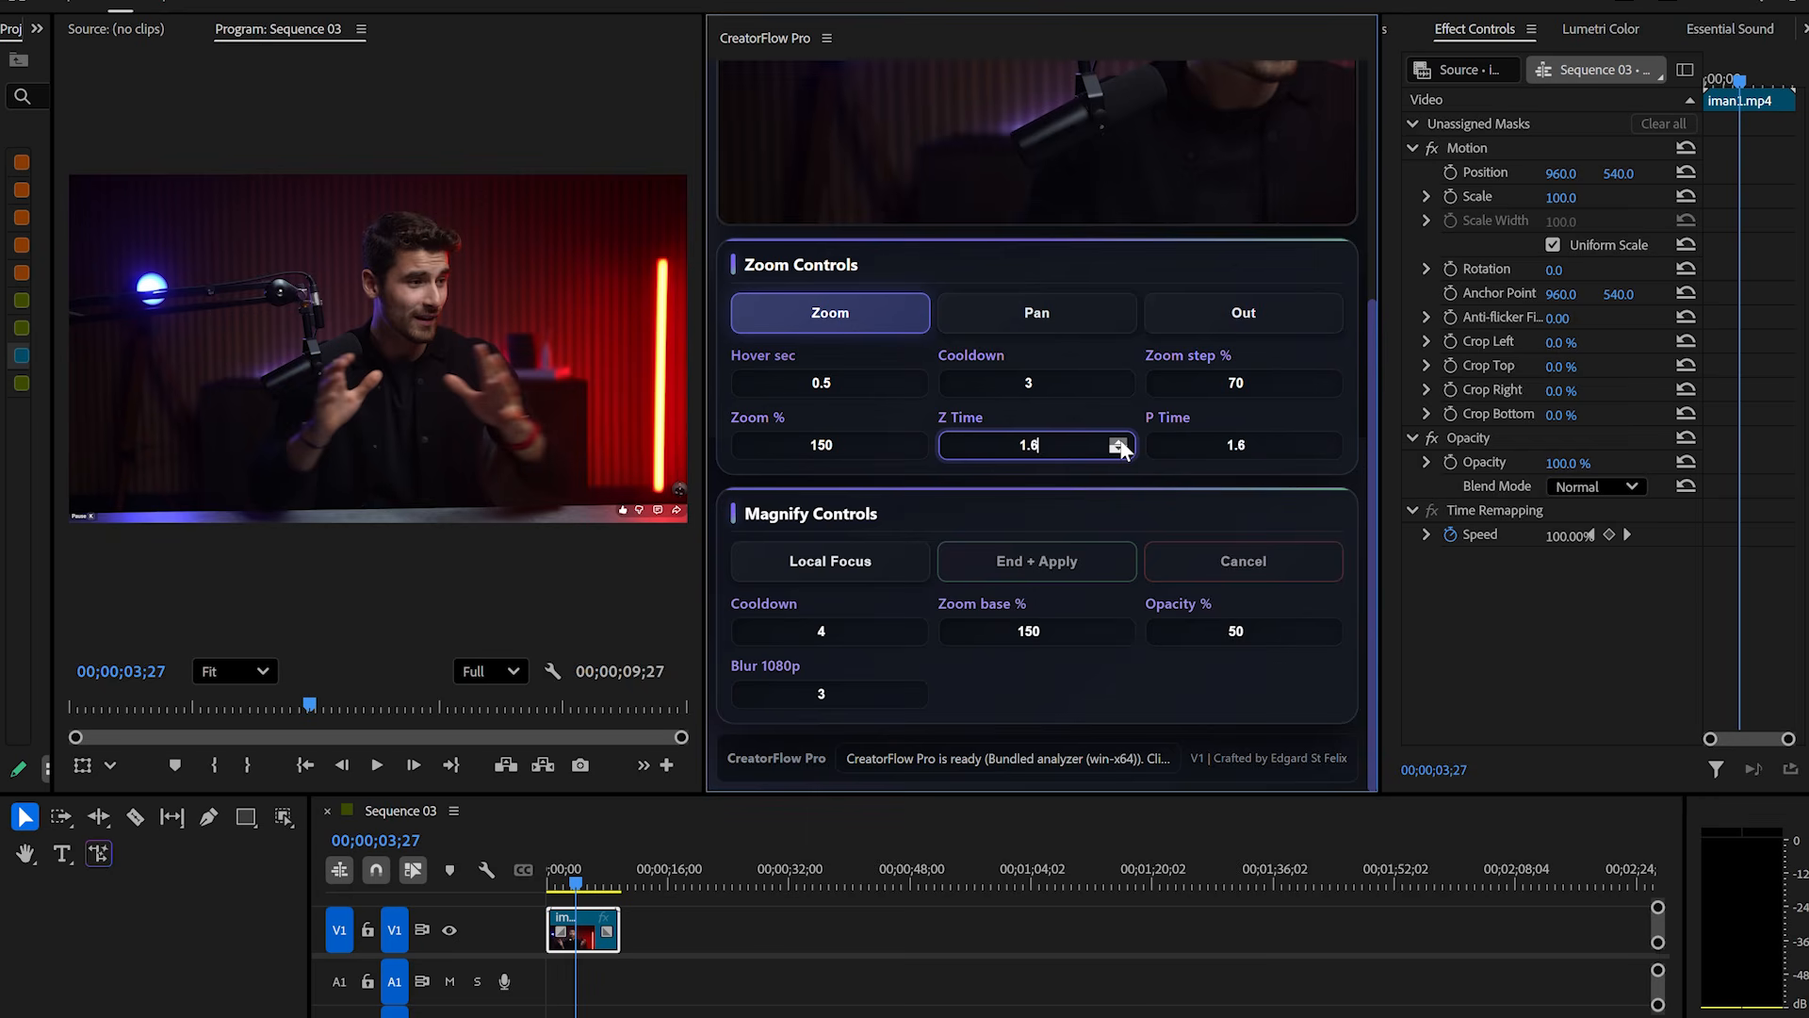
click(1119, 442)
drag(1381, 394, 1628, 419)
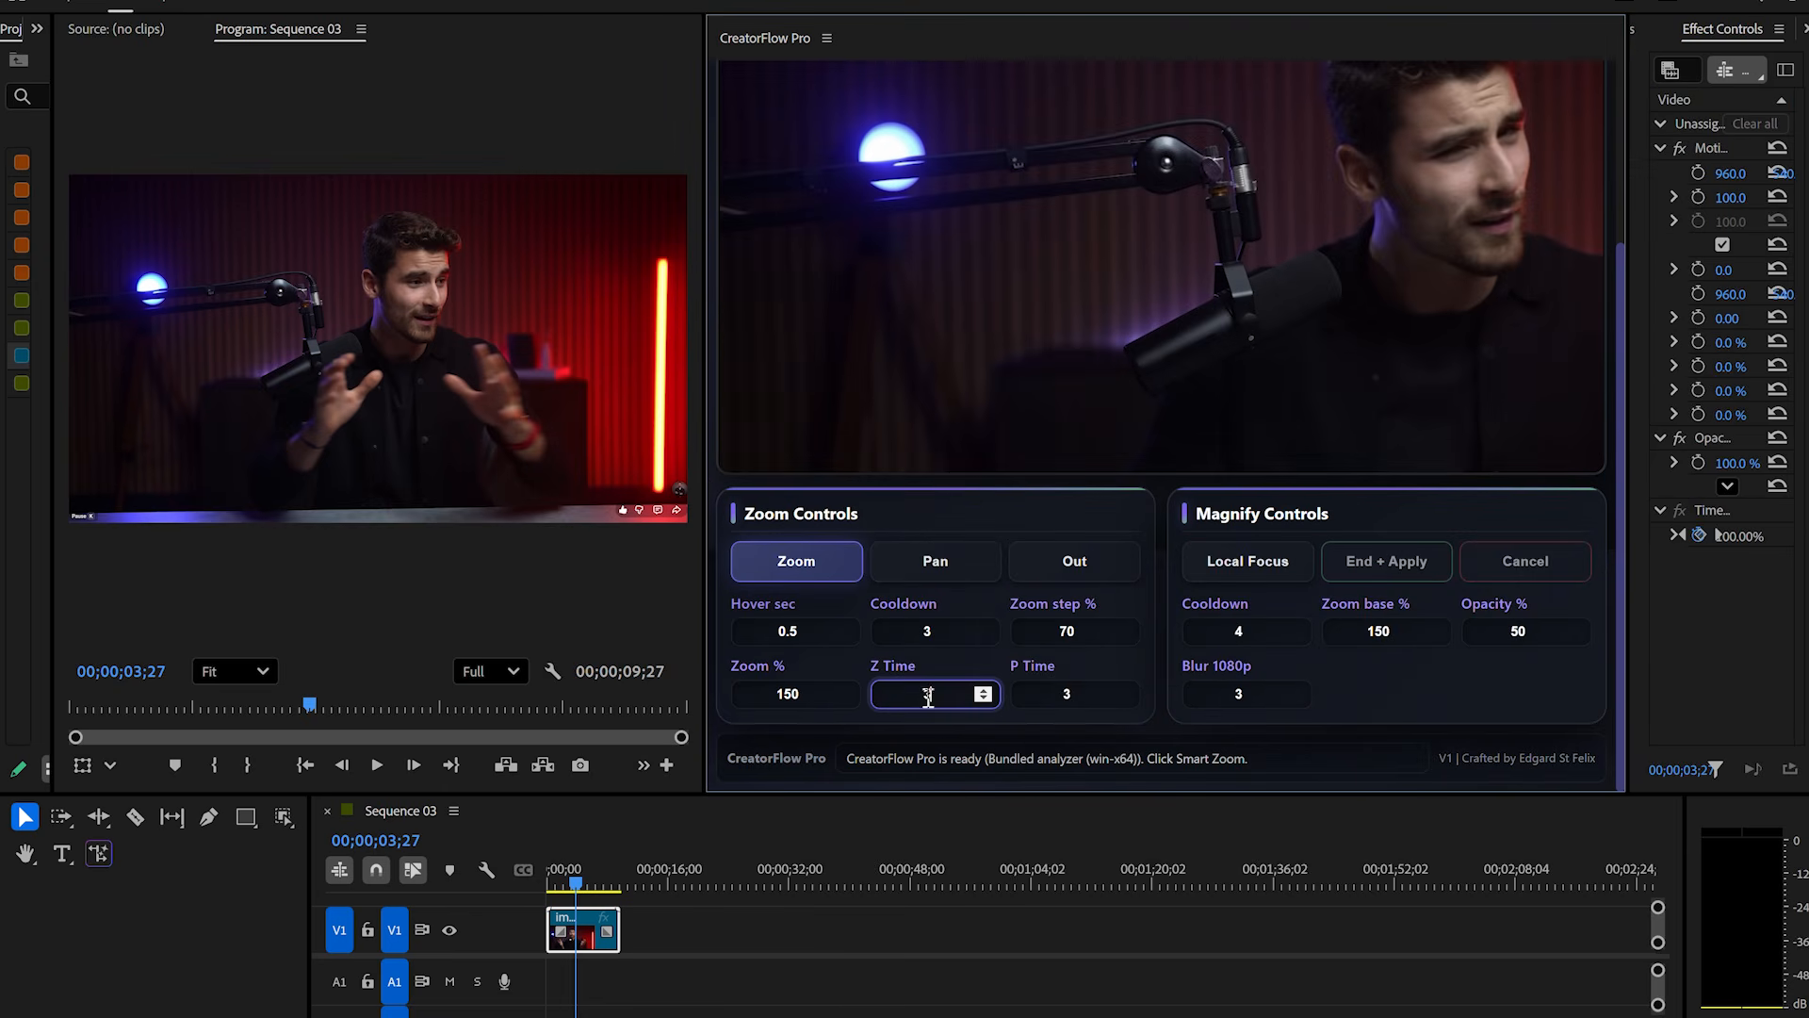
click(1025, 726)
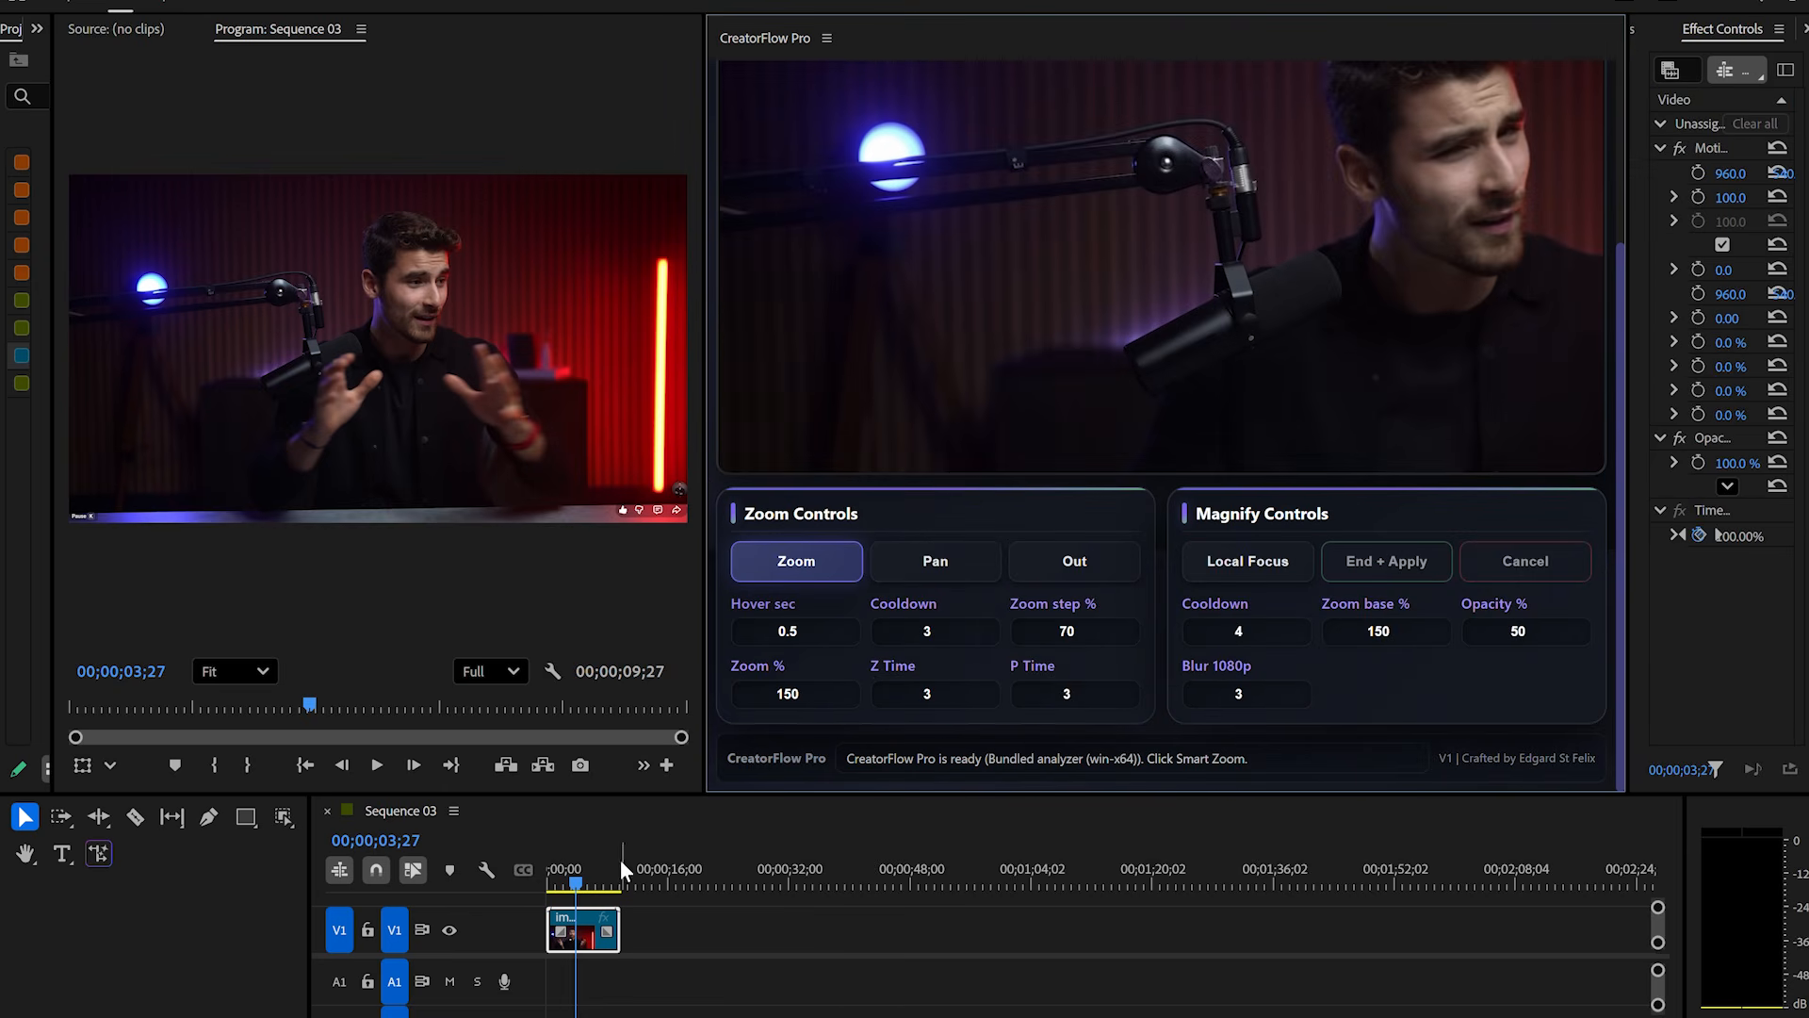
Play the clip from the start to 00;00;02;27 and set Zoom % to 150.
drag(580, 893, 533, 891)
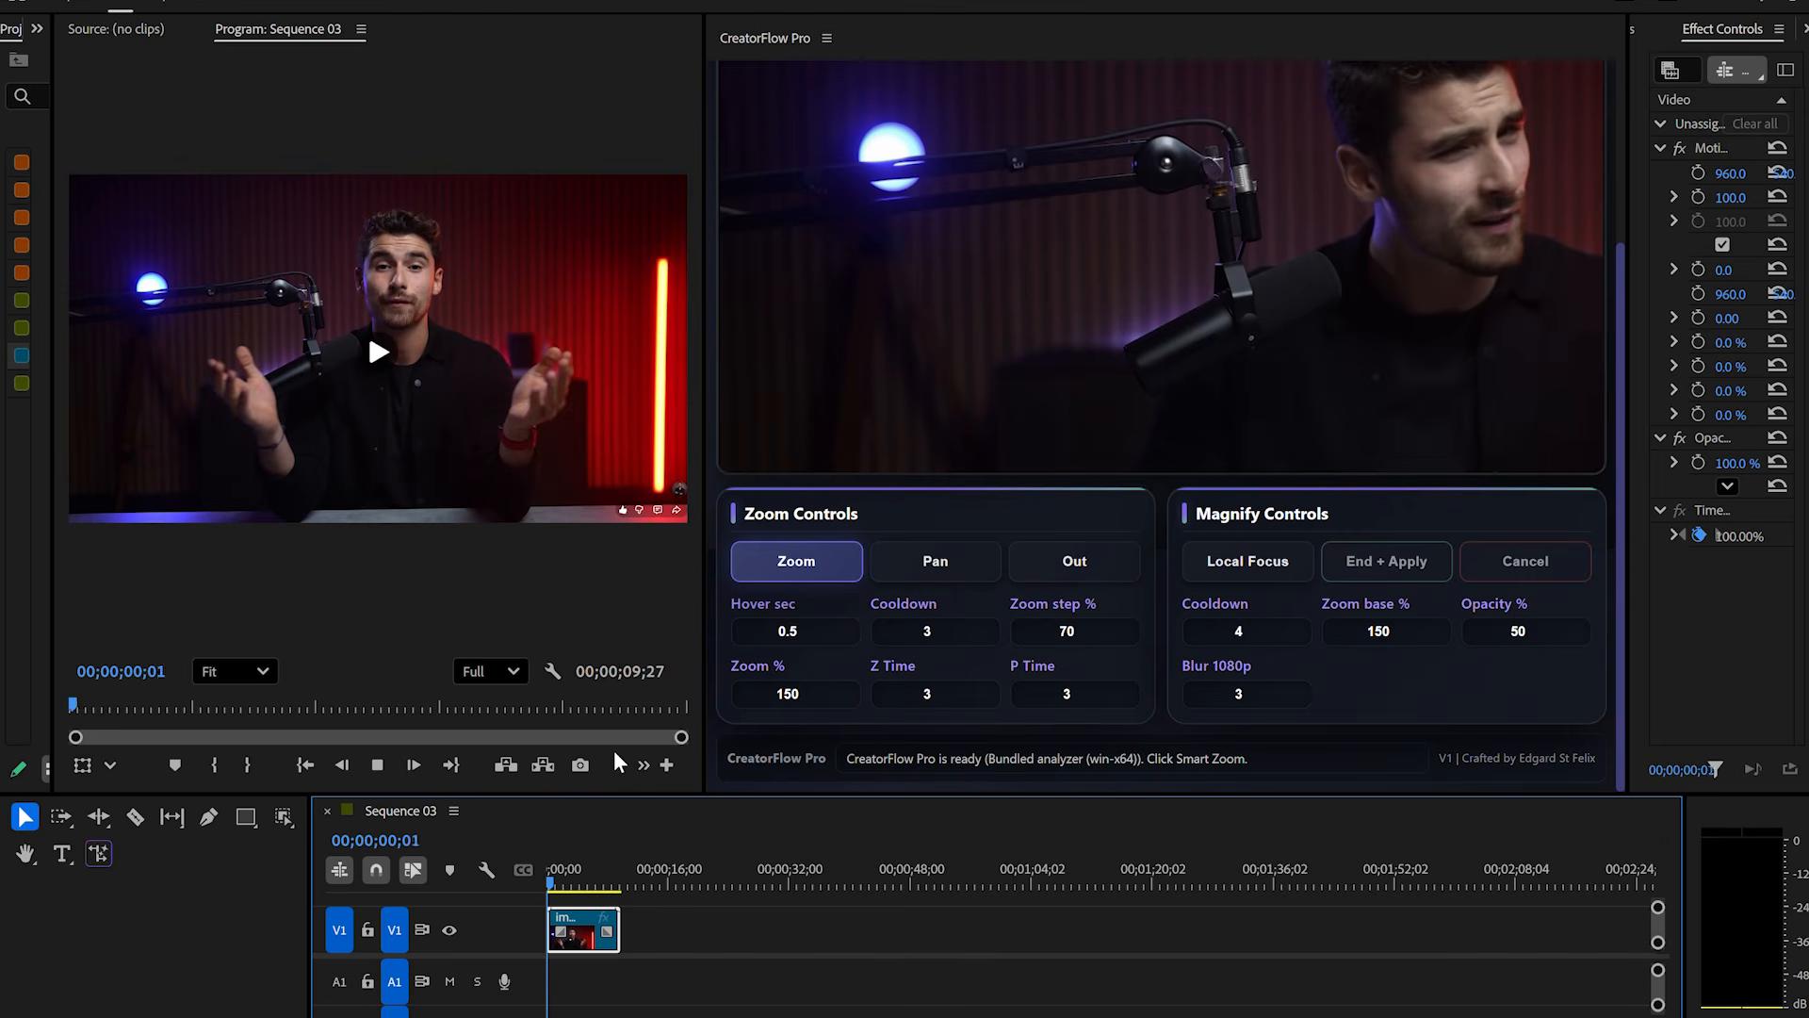
key(space)
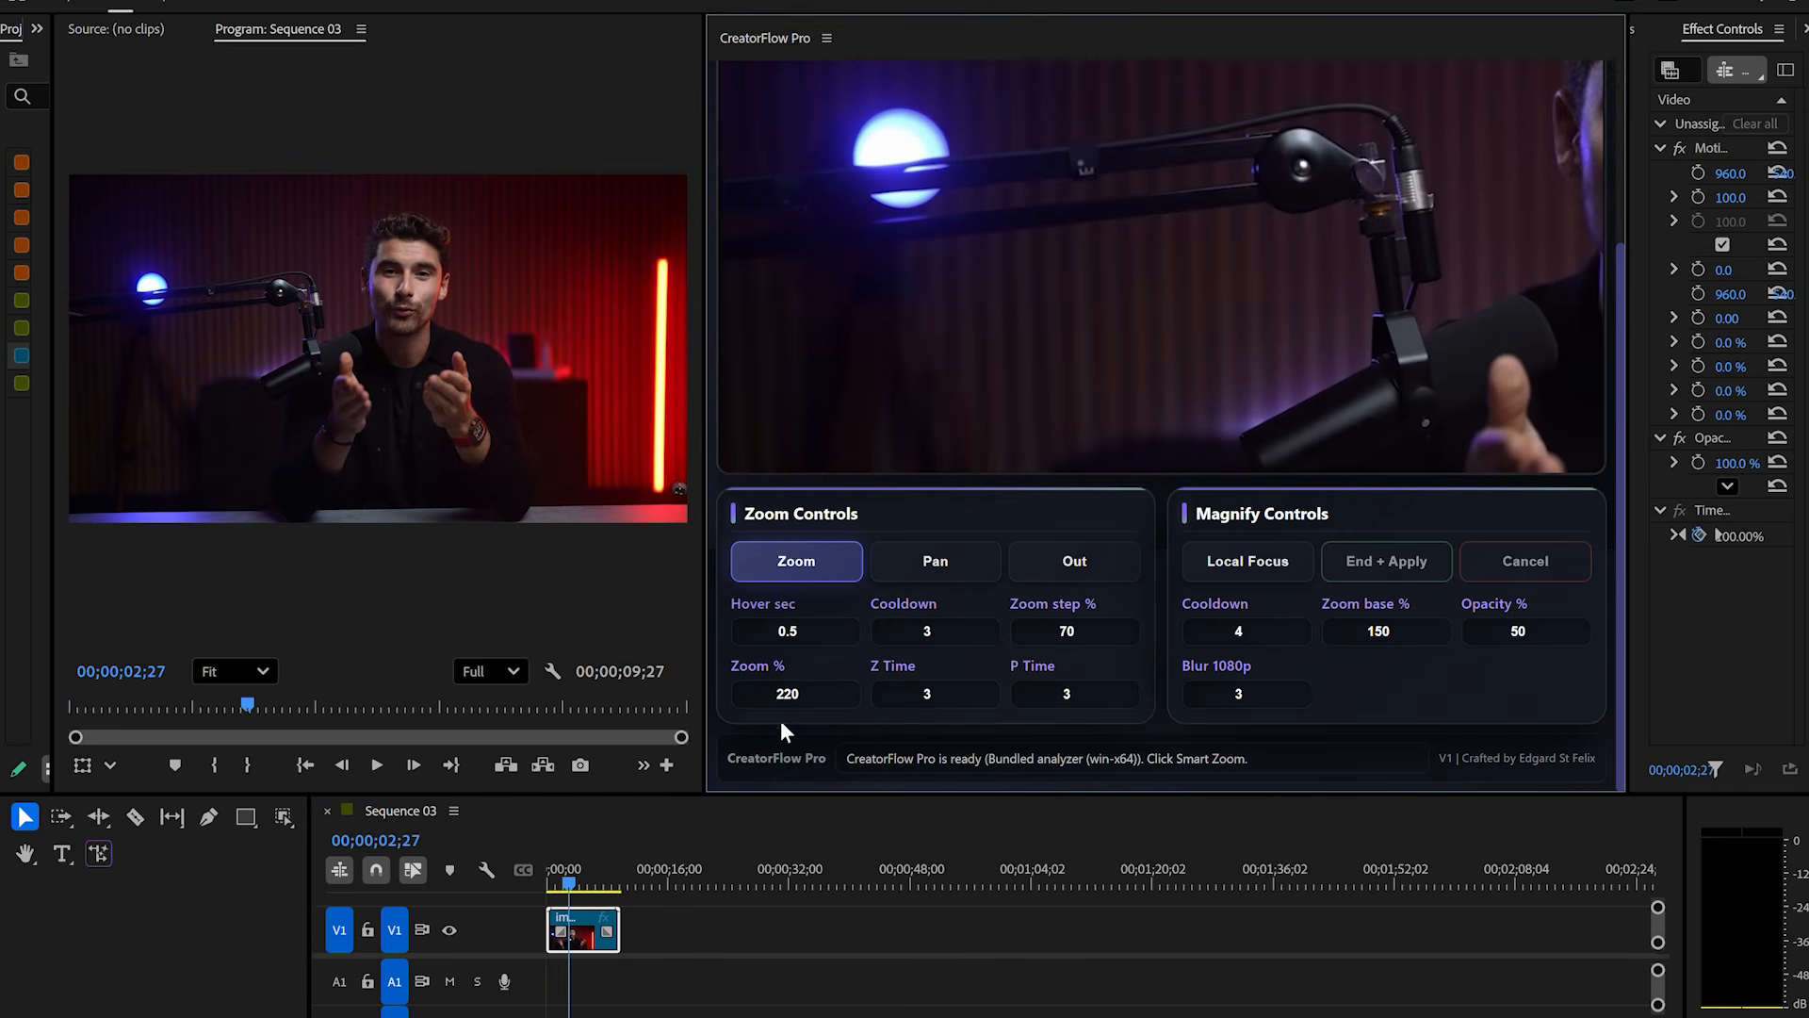
drag(806, 700, 741, 693)
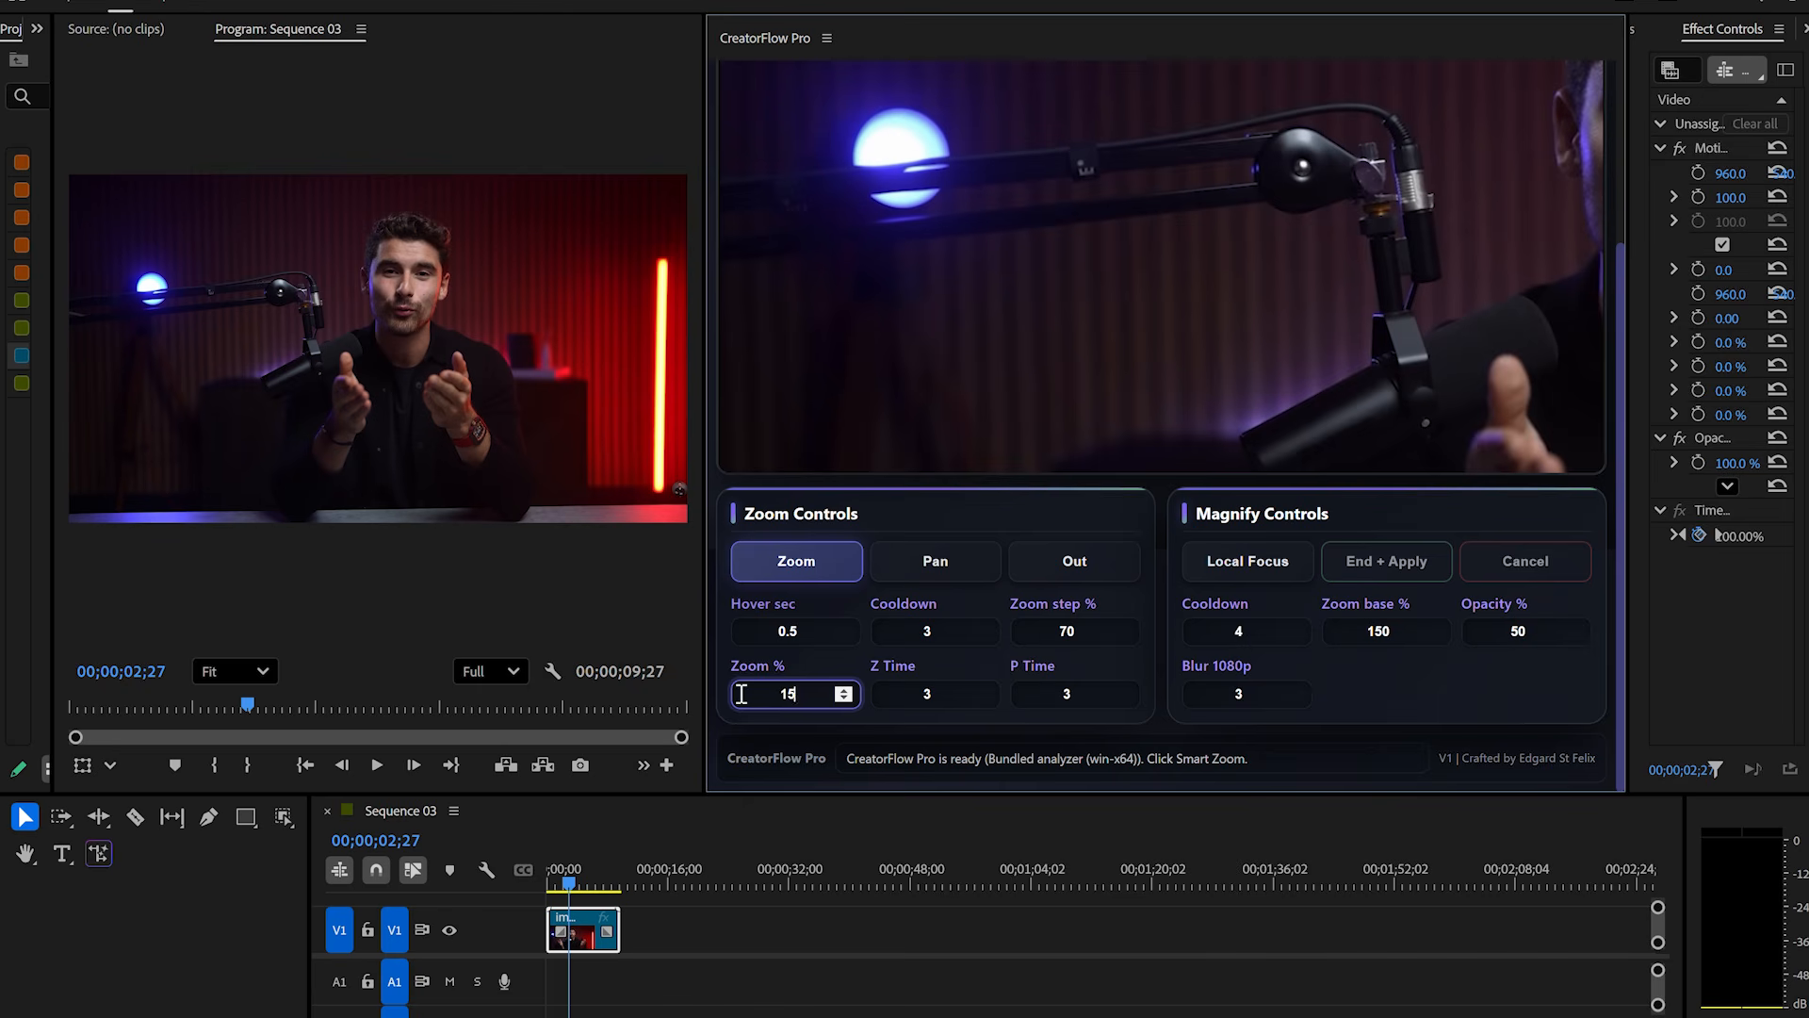
text(150)
click(904, 739)
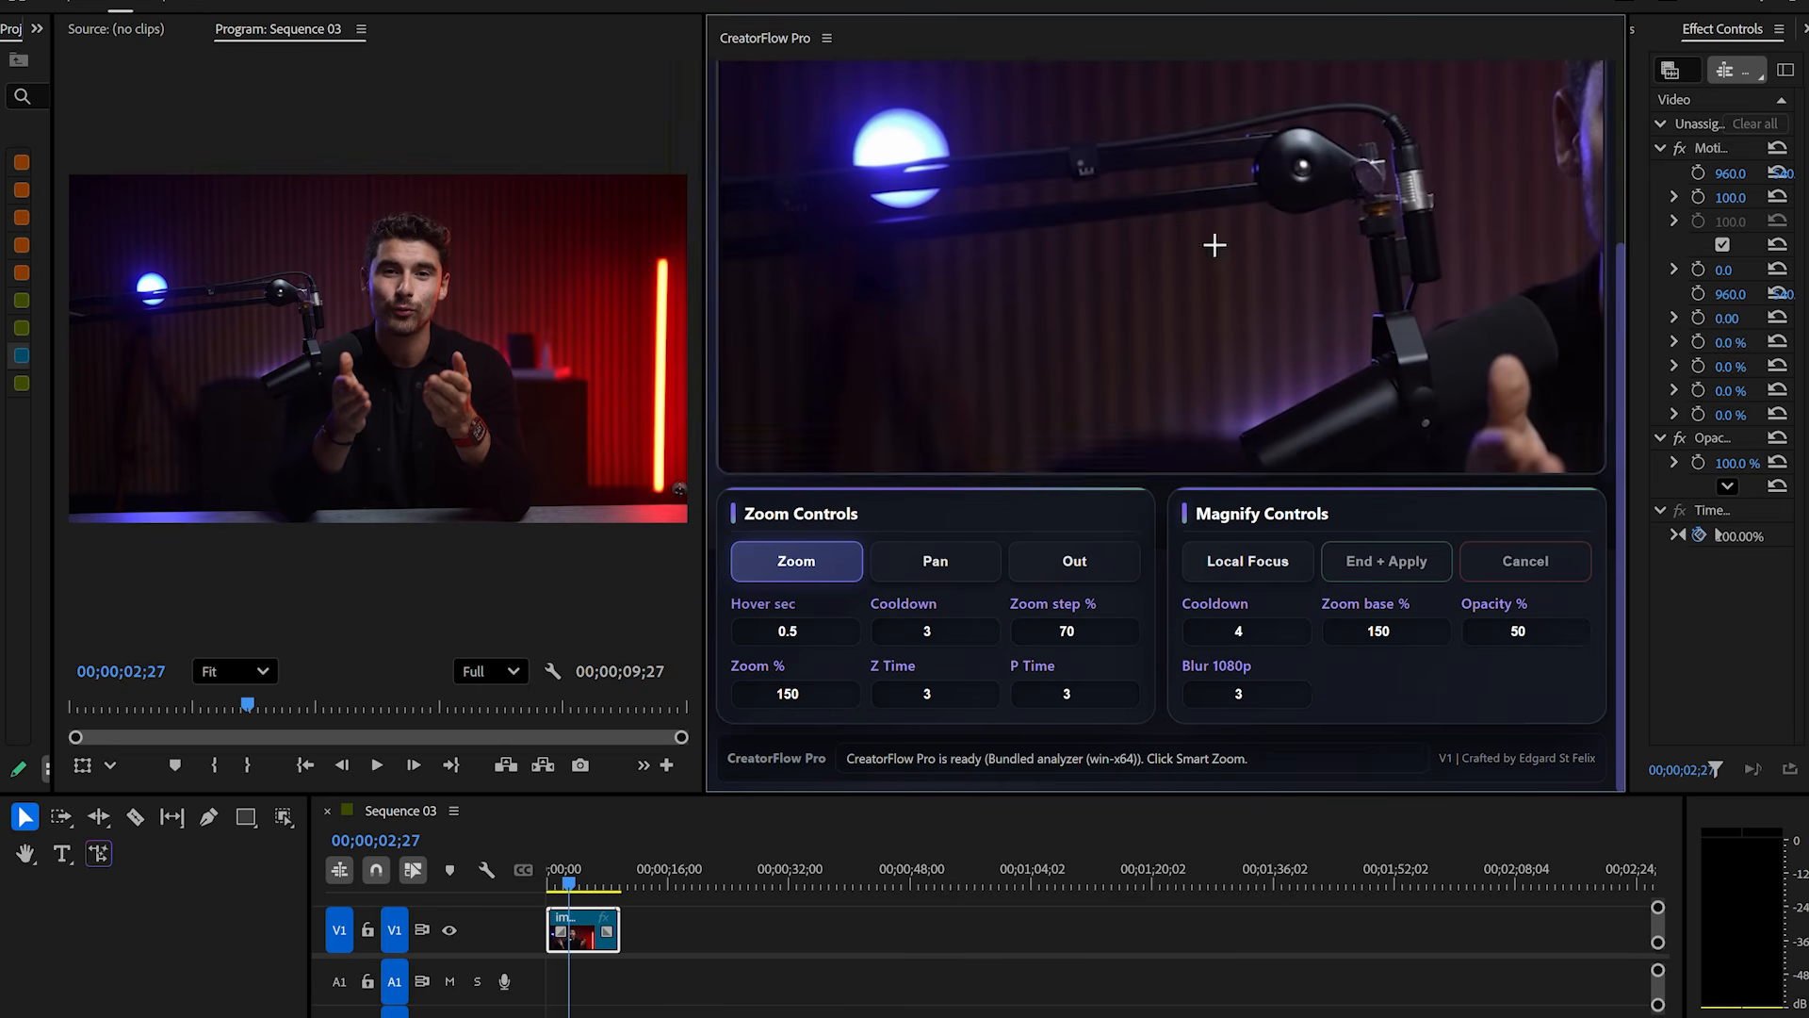
Play the clip to 00;00;04;13 to compare the Program monitor with the CreatorFlow Pro preview.
scroll(1189, 271, up, 3)
click(554, 881)
key(space)
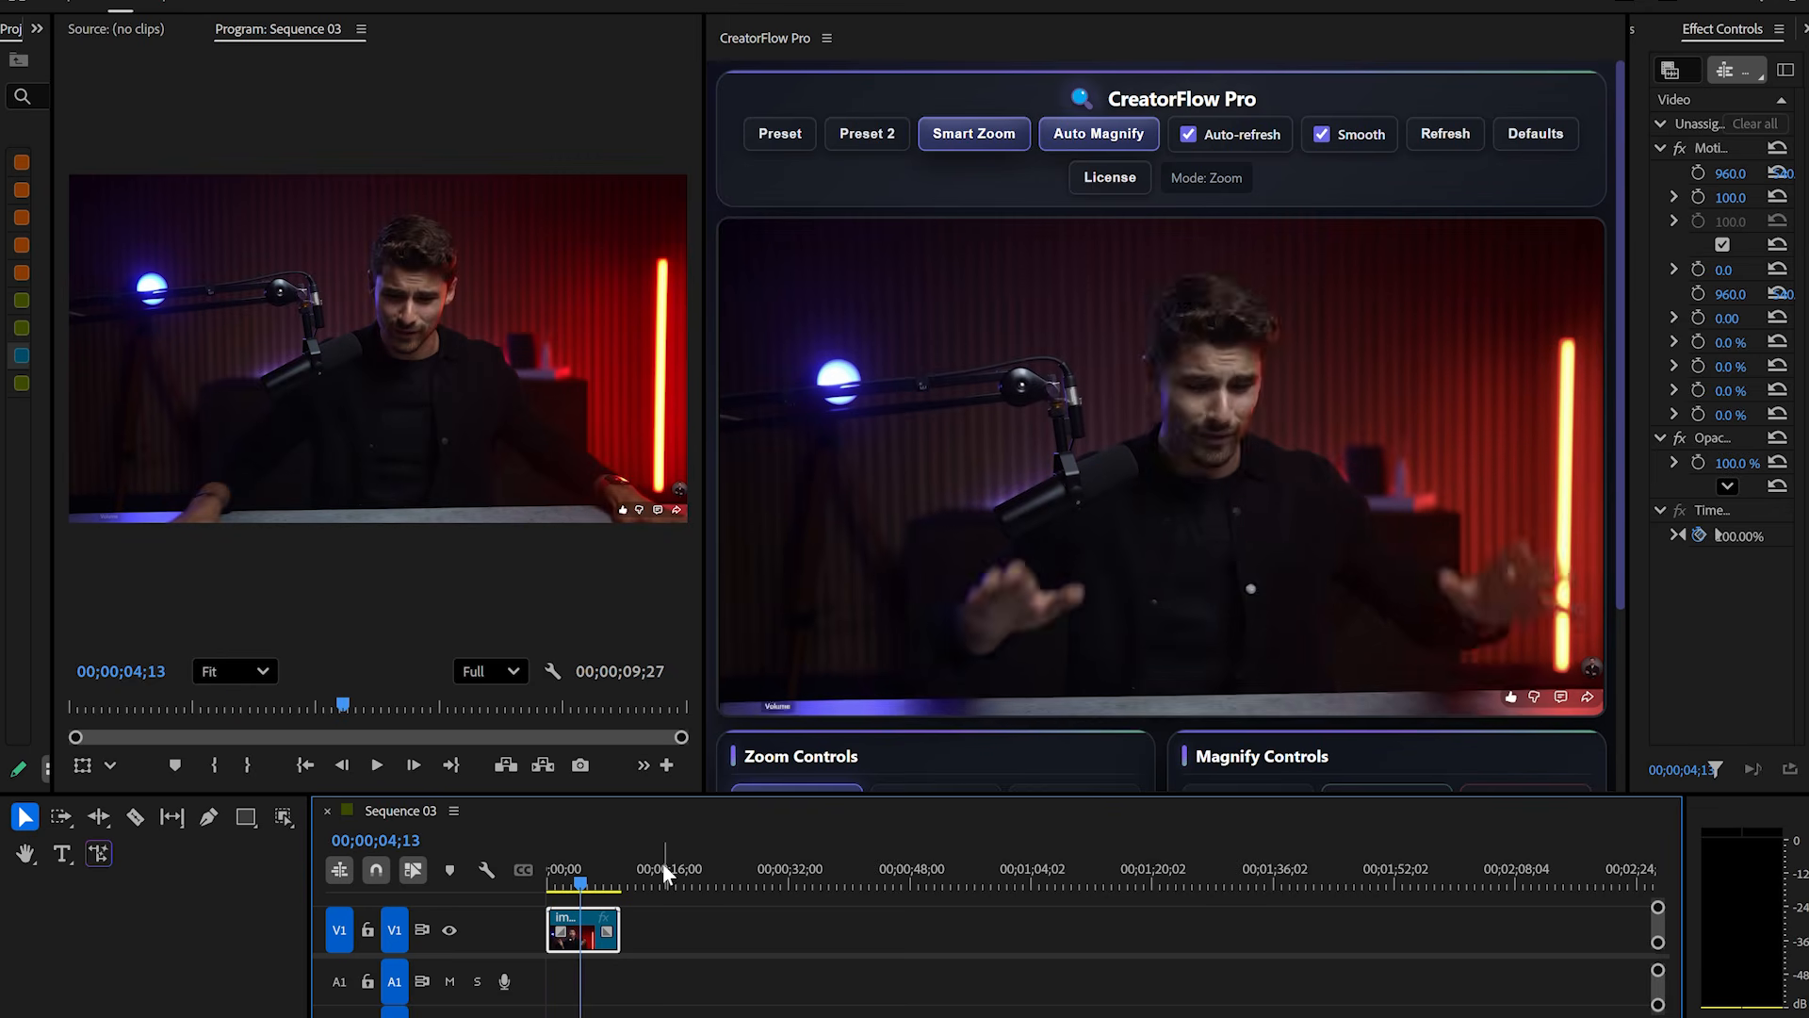
Zoom in on the blue lamp from the preview using the 3-second zoom time and turn off Auto-refresh.
scroll(1215, 565, down, 3)
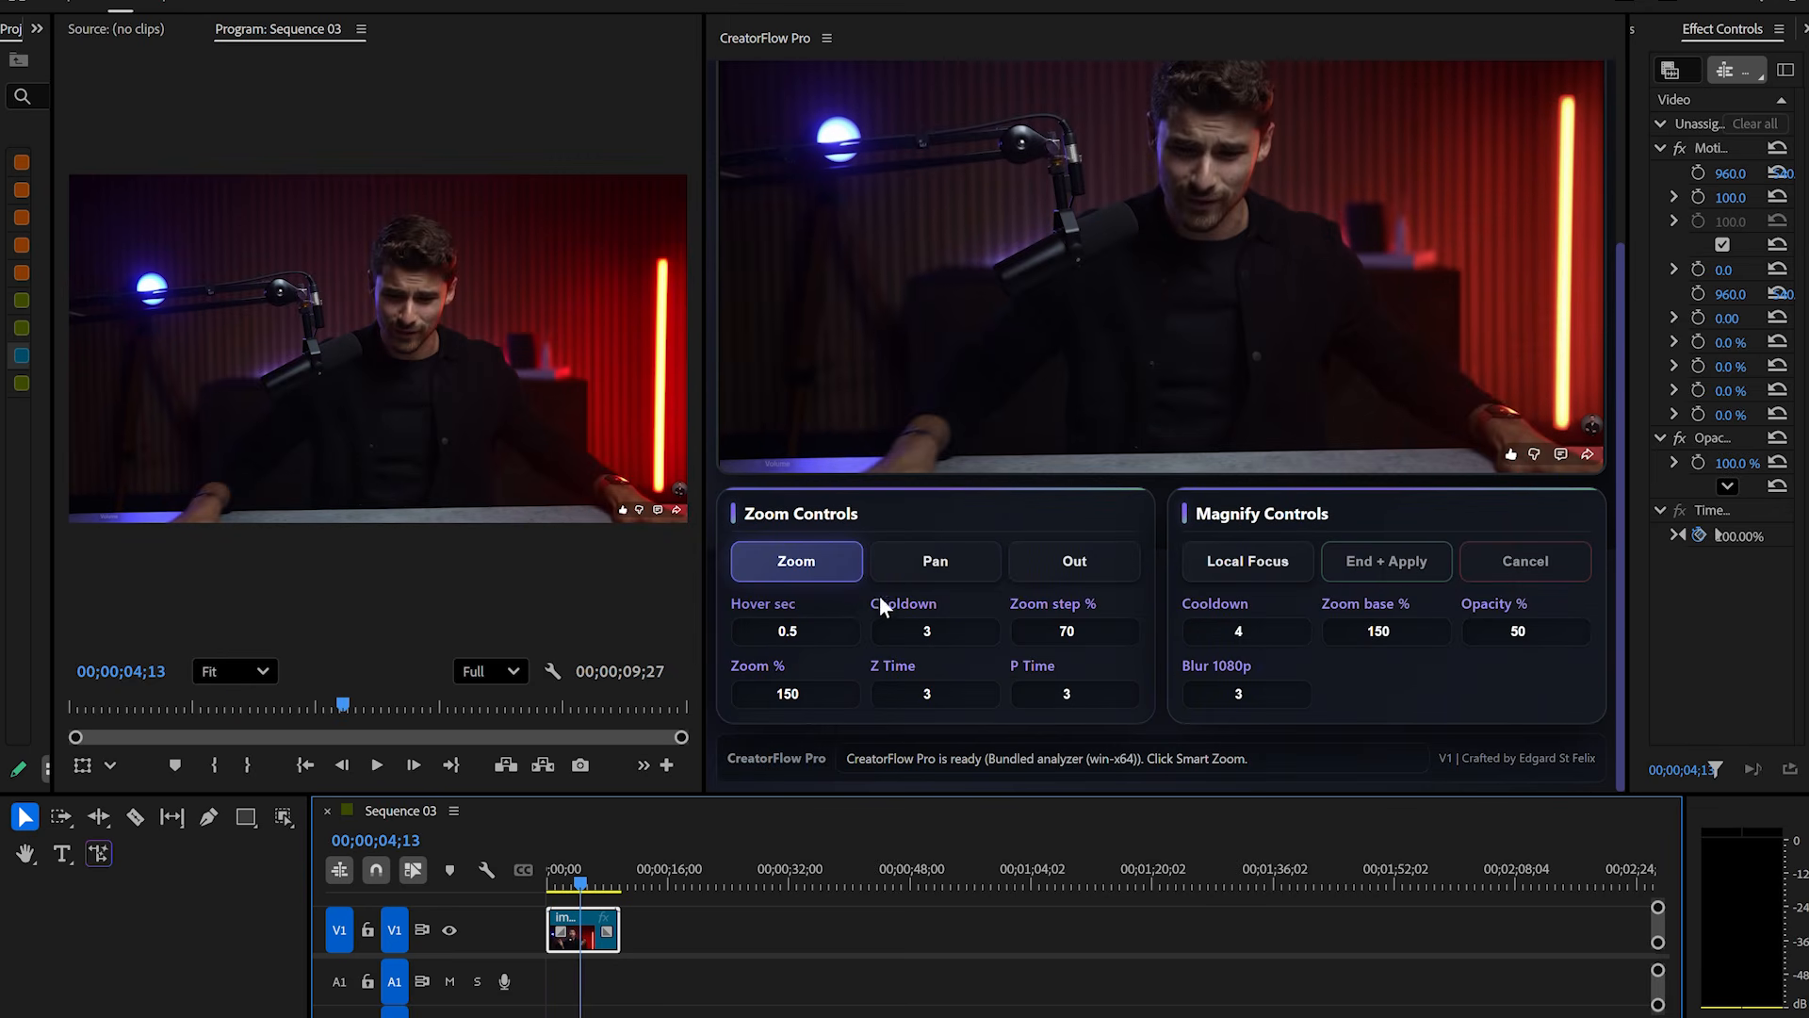
scroll(995, 353, up, 3)
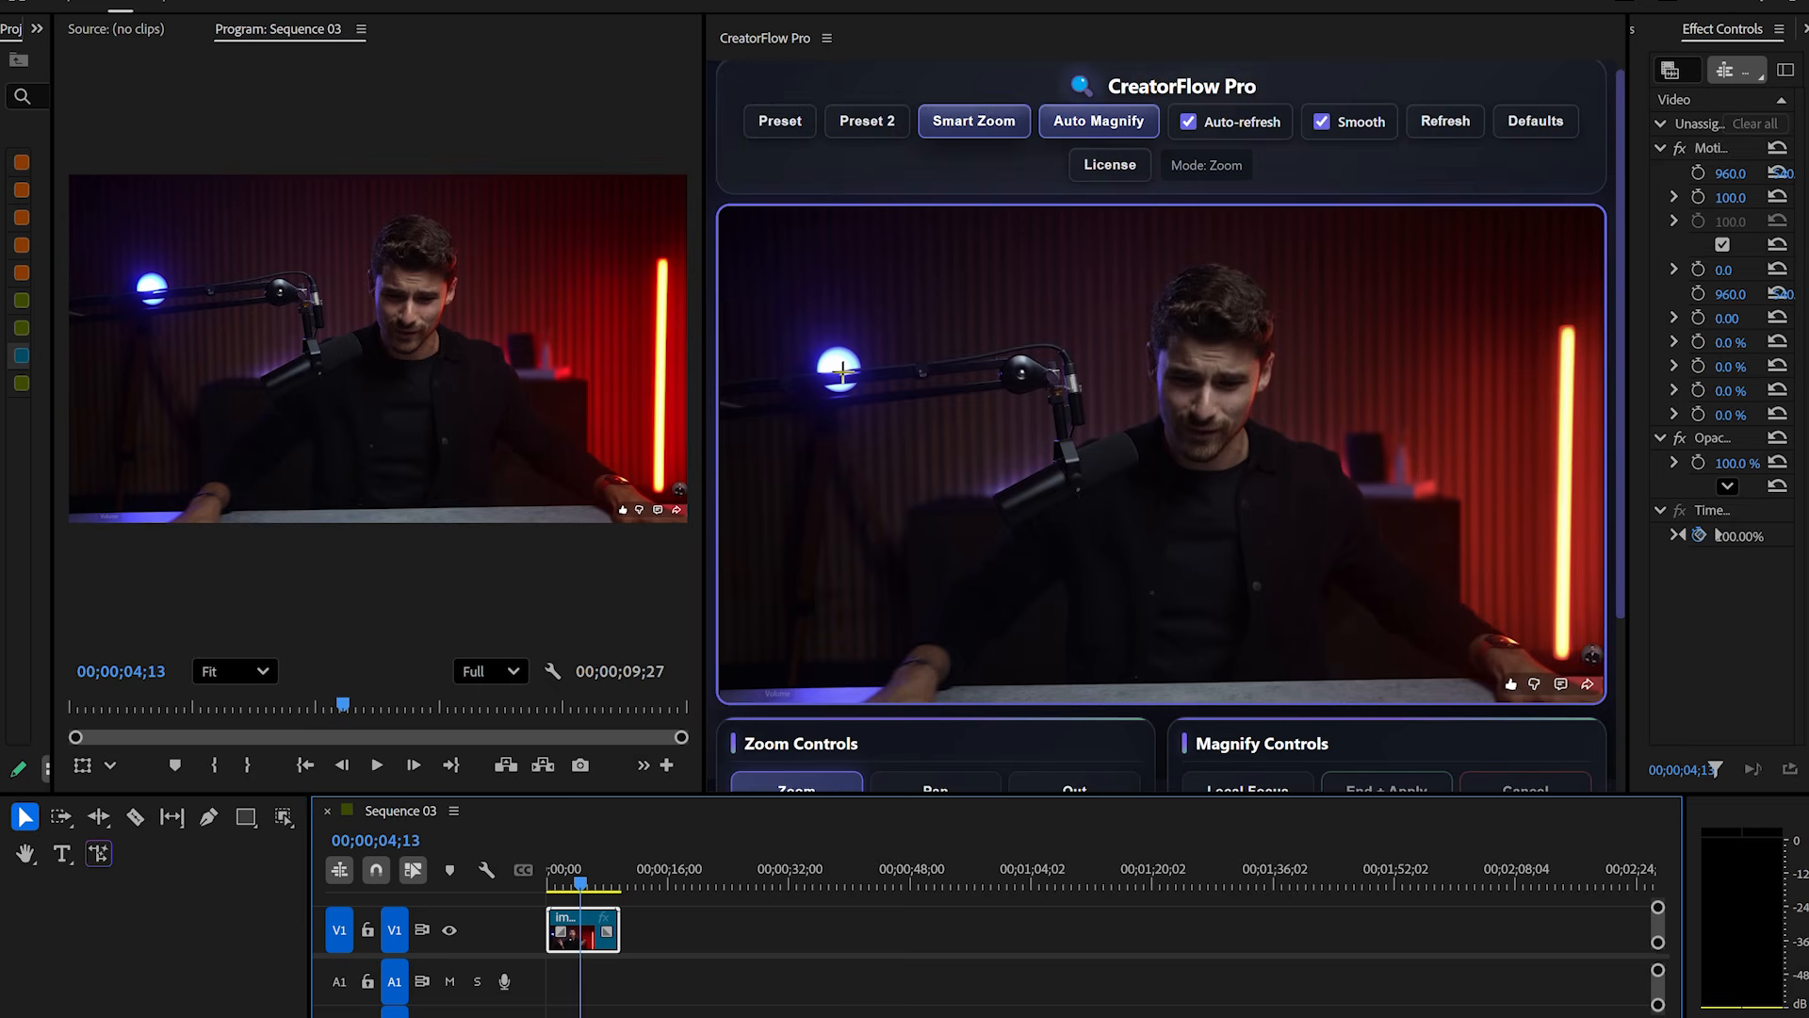
scroll(841, 372, down, 3)
click(937, 562)
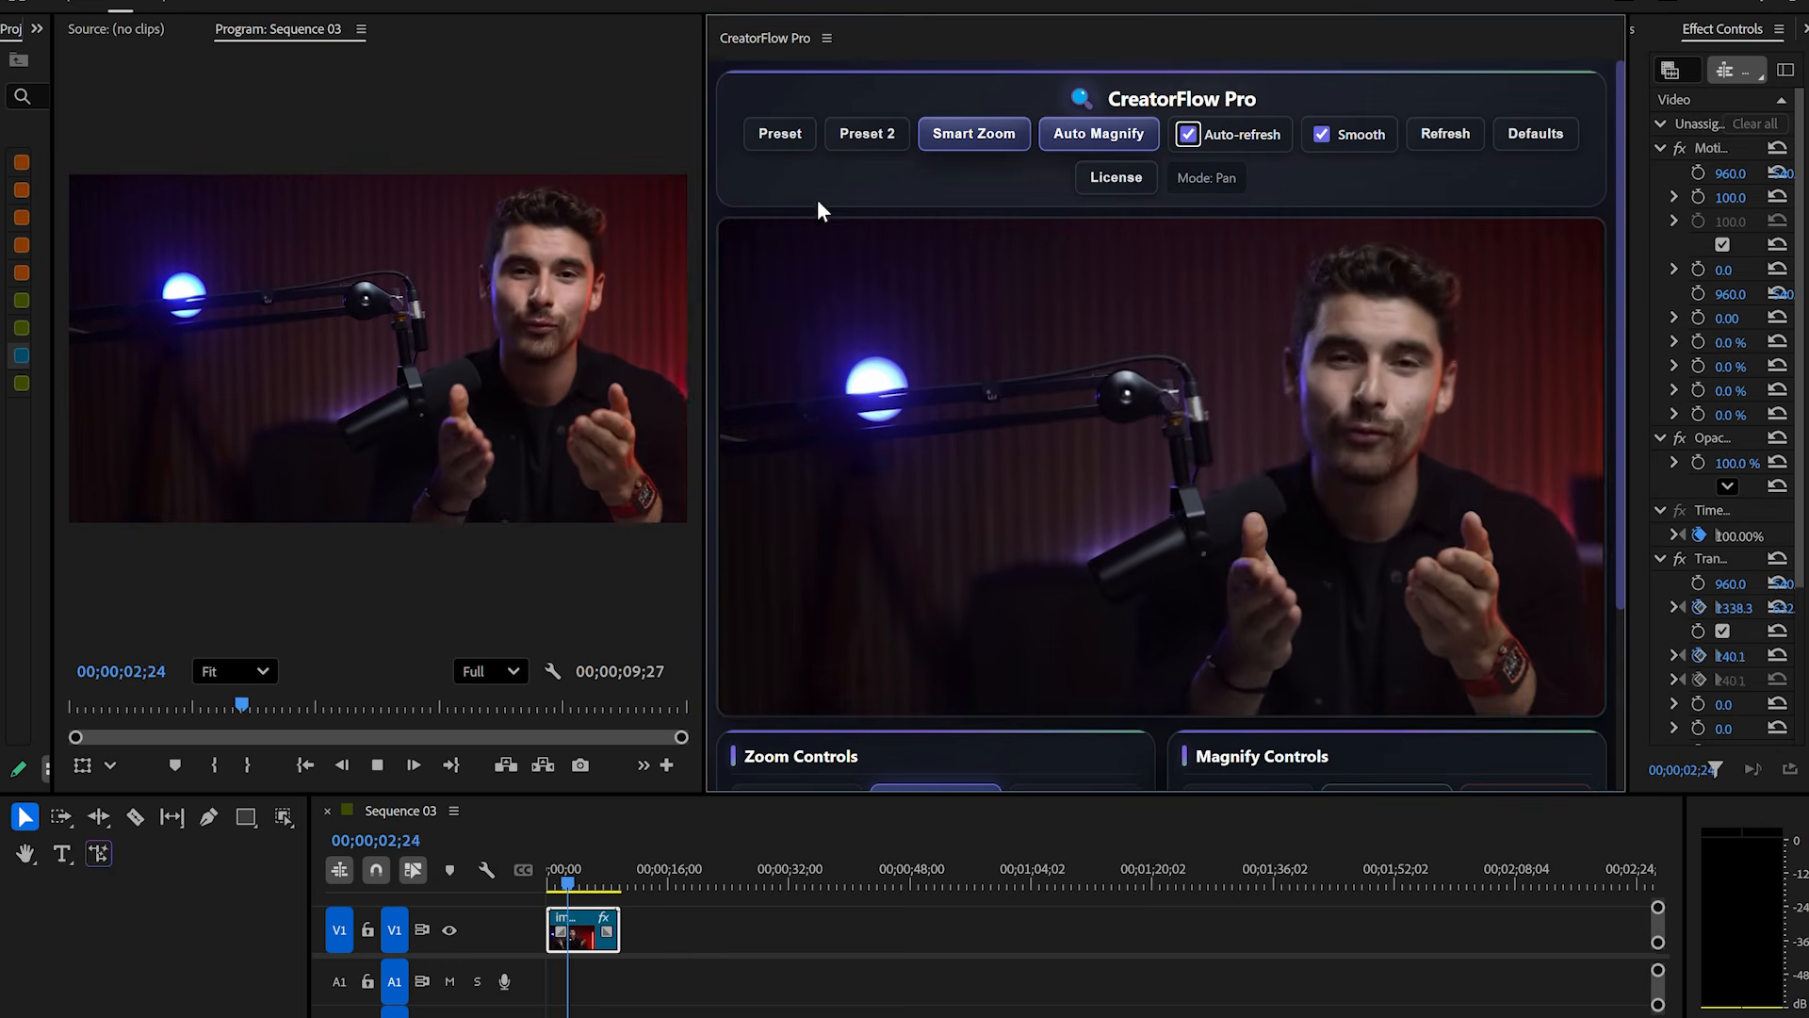
click(1189, 135)
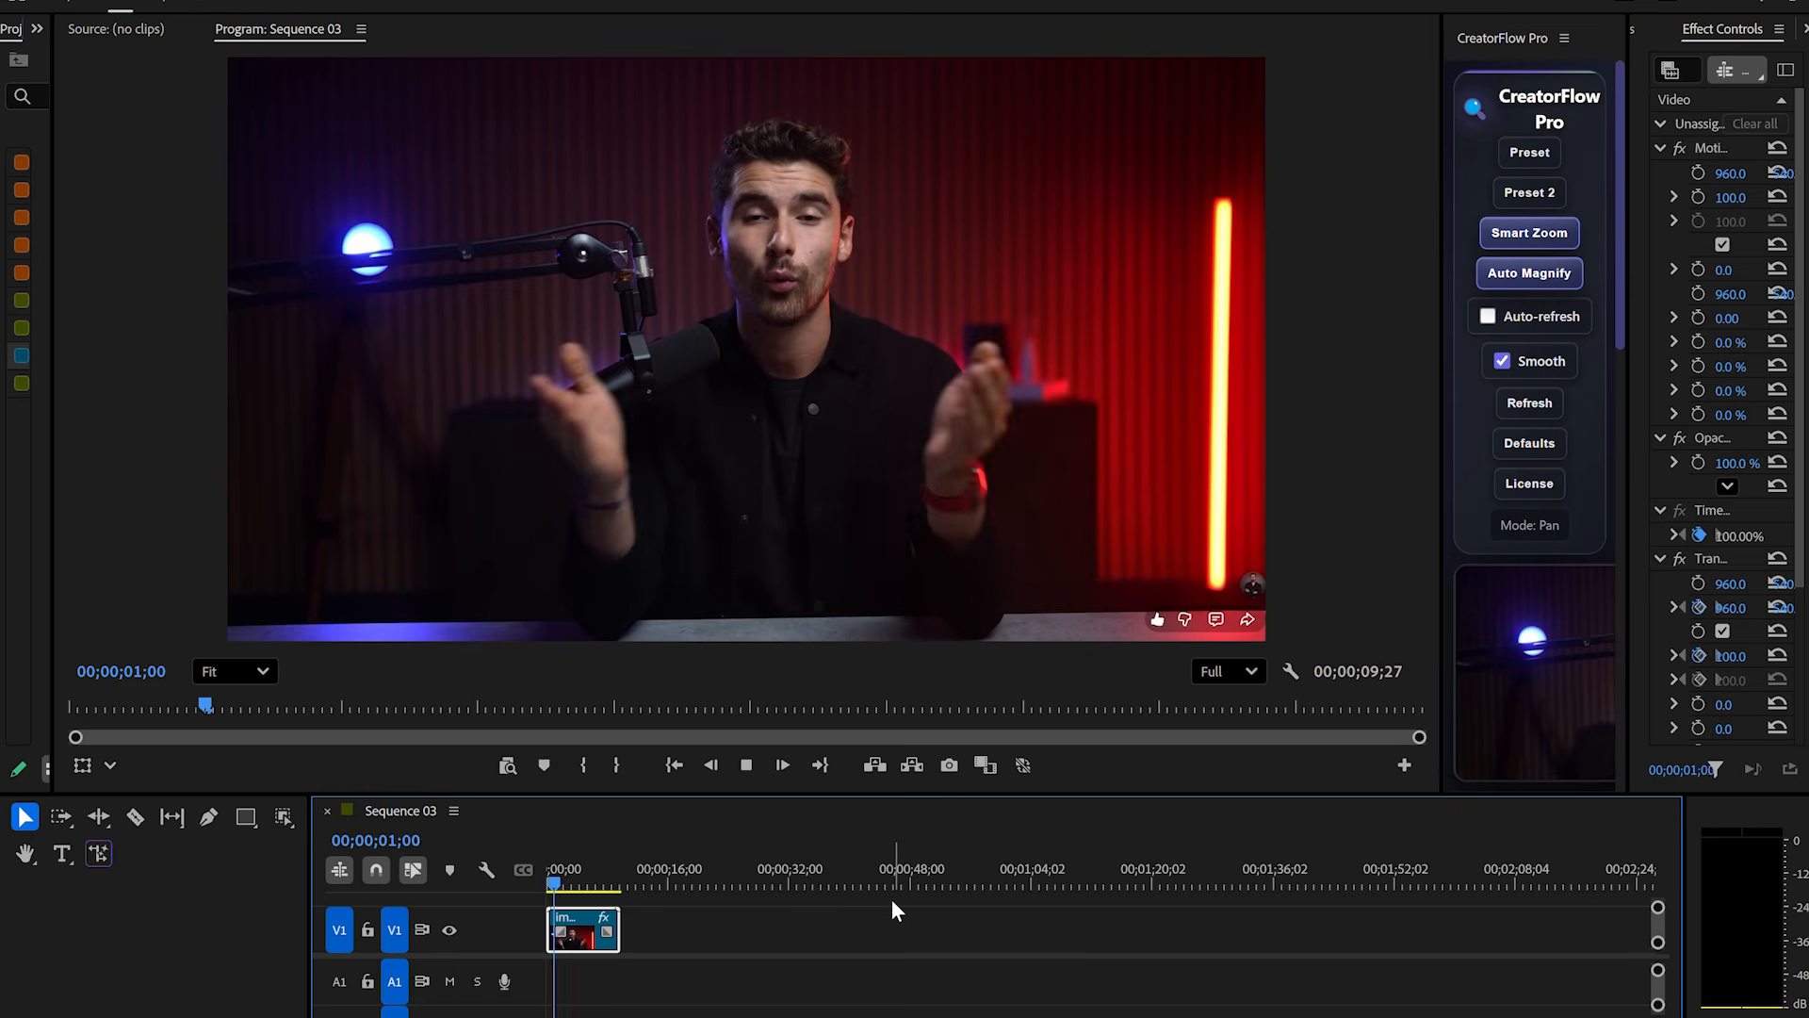
Play the zoom through to 00;00;05;18 and draw a rounded square graphic over the blue lamp beside the microphone.
key(space)
click(246, 817)
click(311, 812)
drag(364, 193, 661, 496)
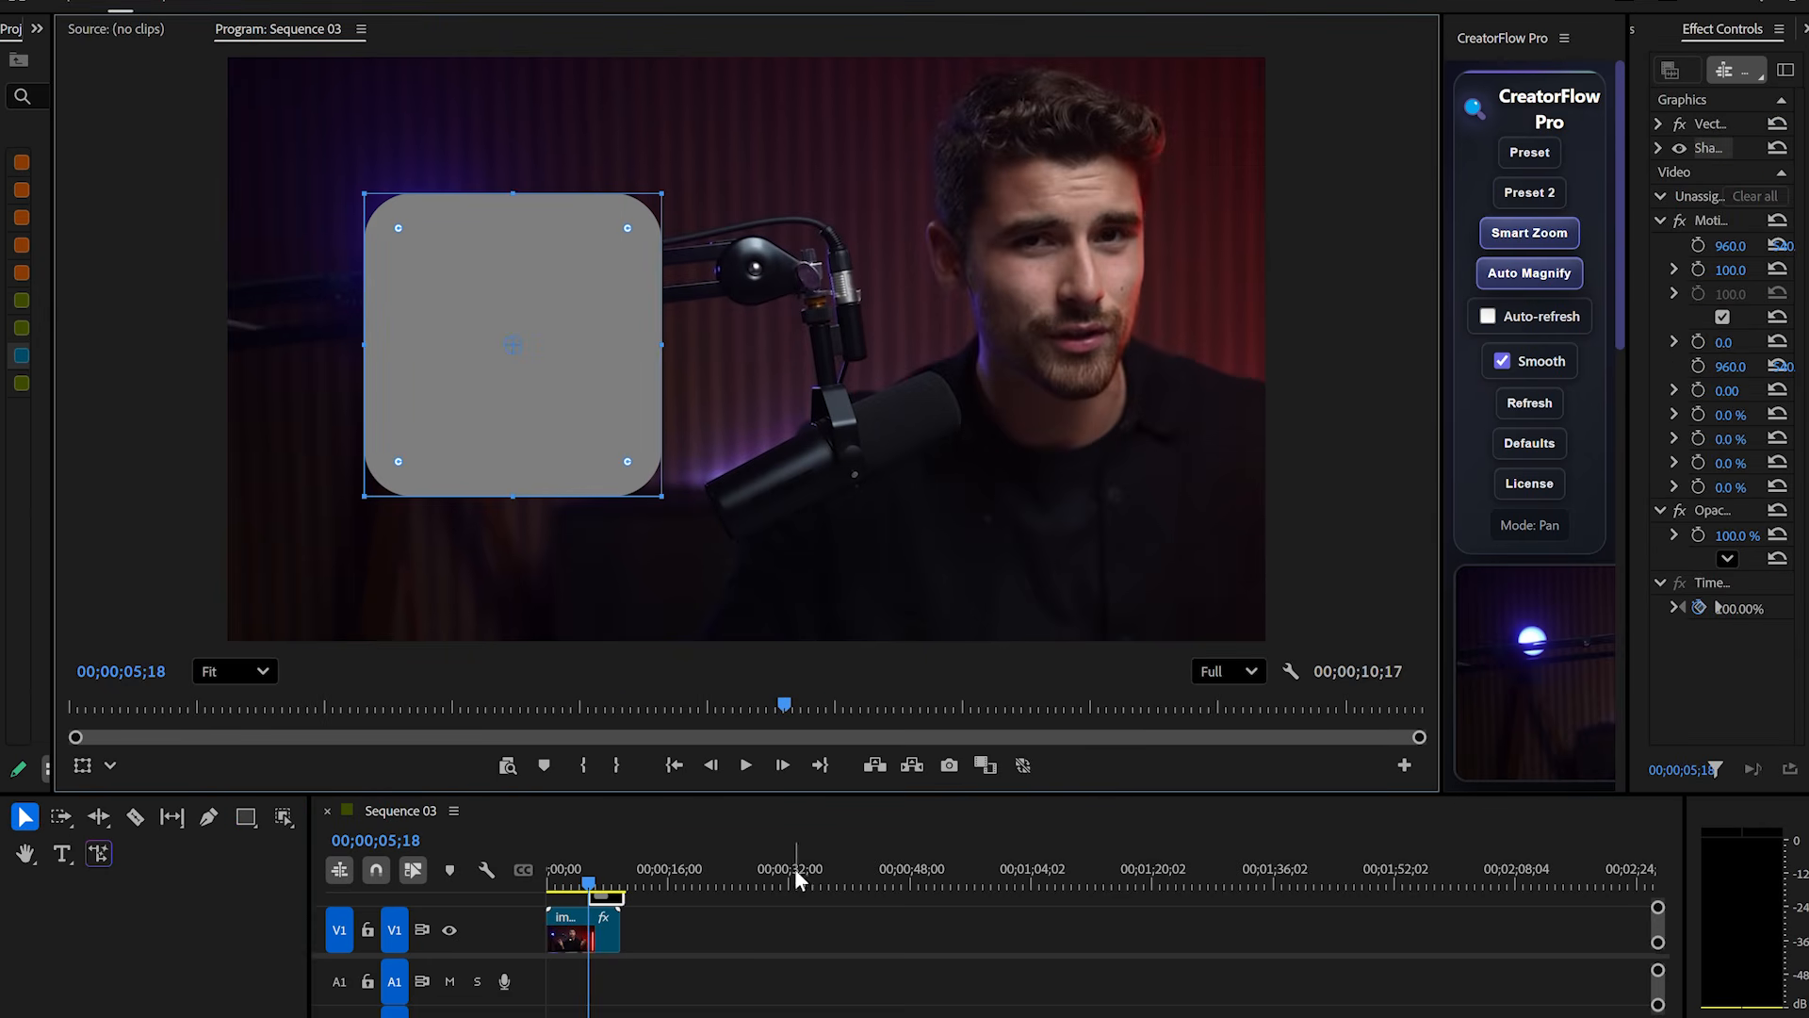
click(826, 888)
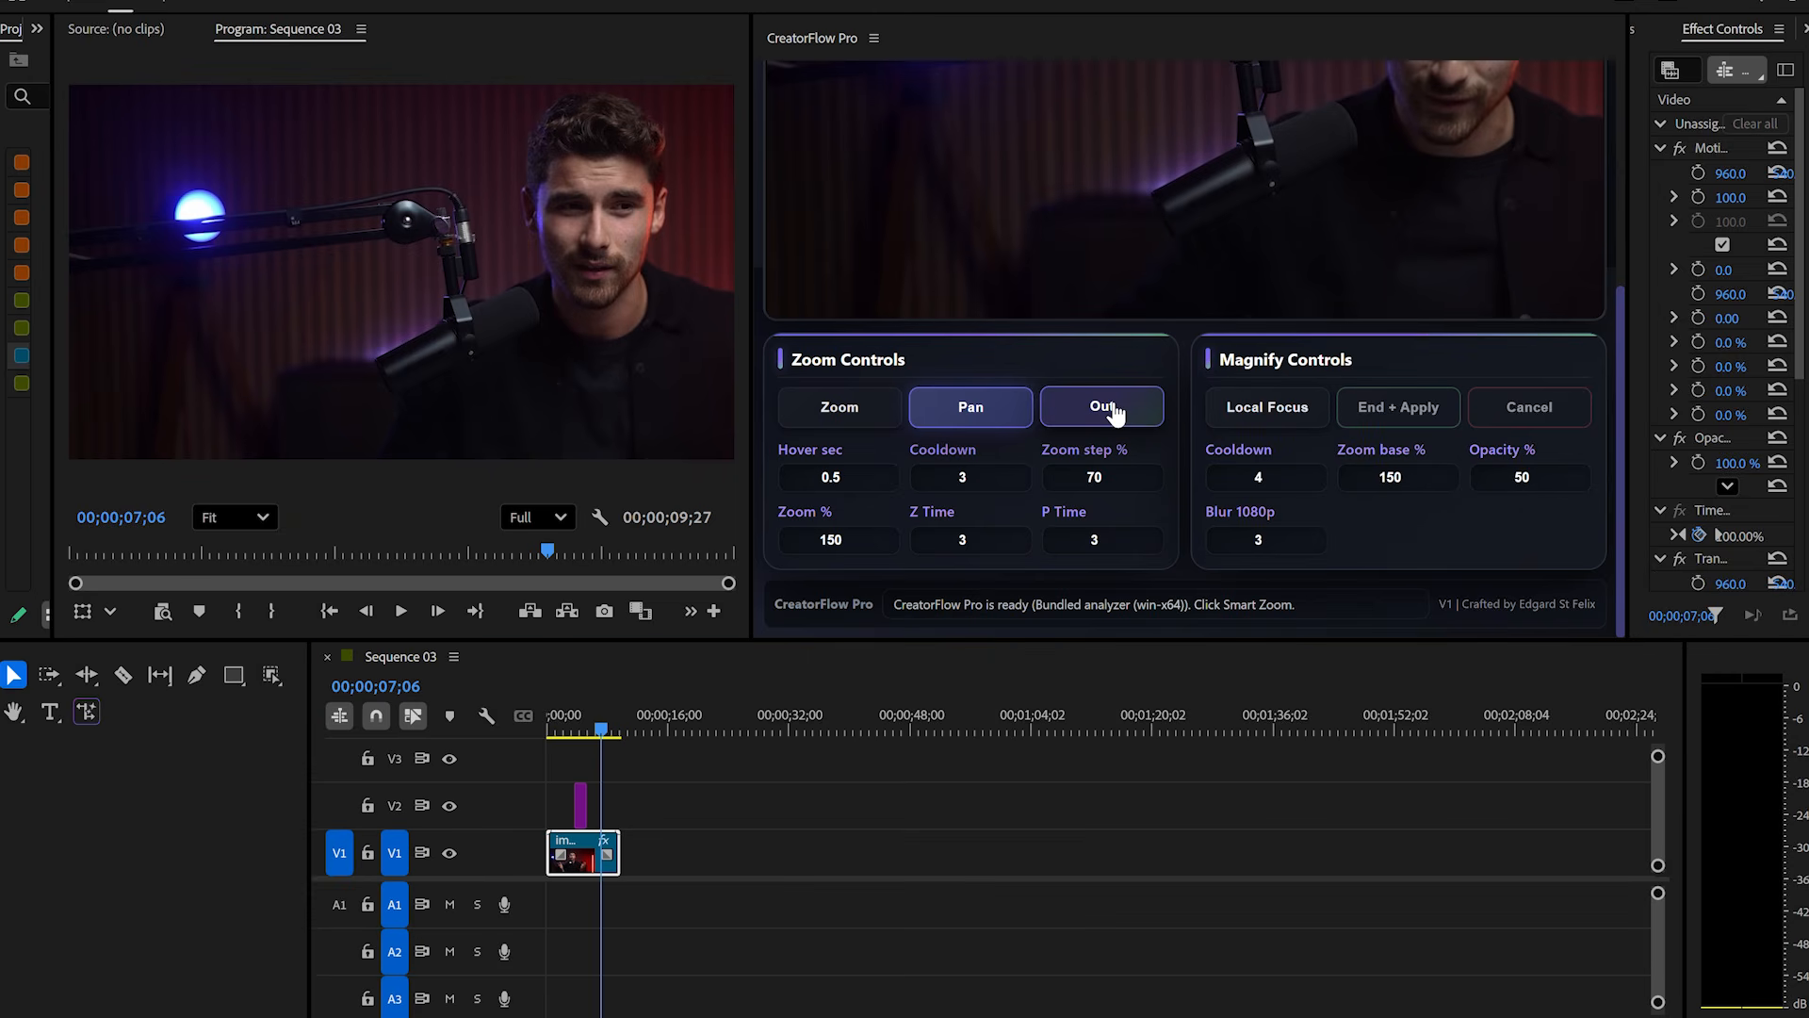
Zoom the iman1 clip back out at 00;00;07;06 and play the transition.
click(1115, 412)
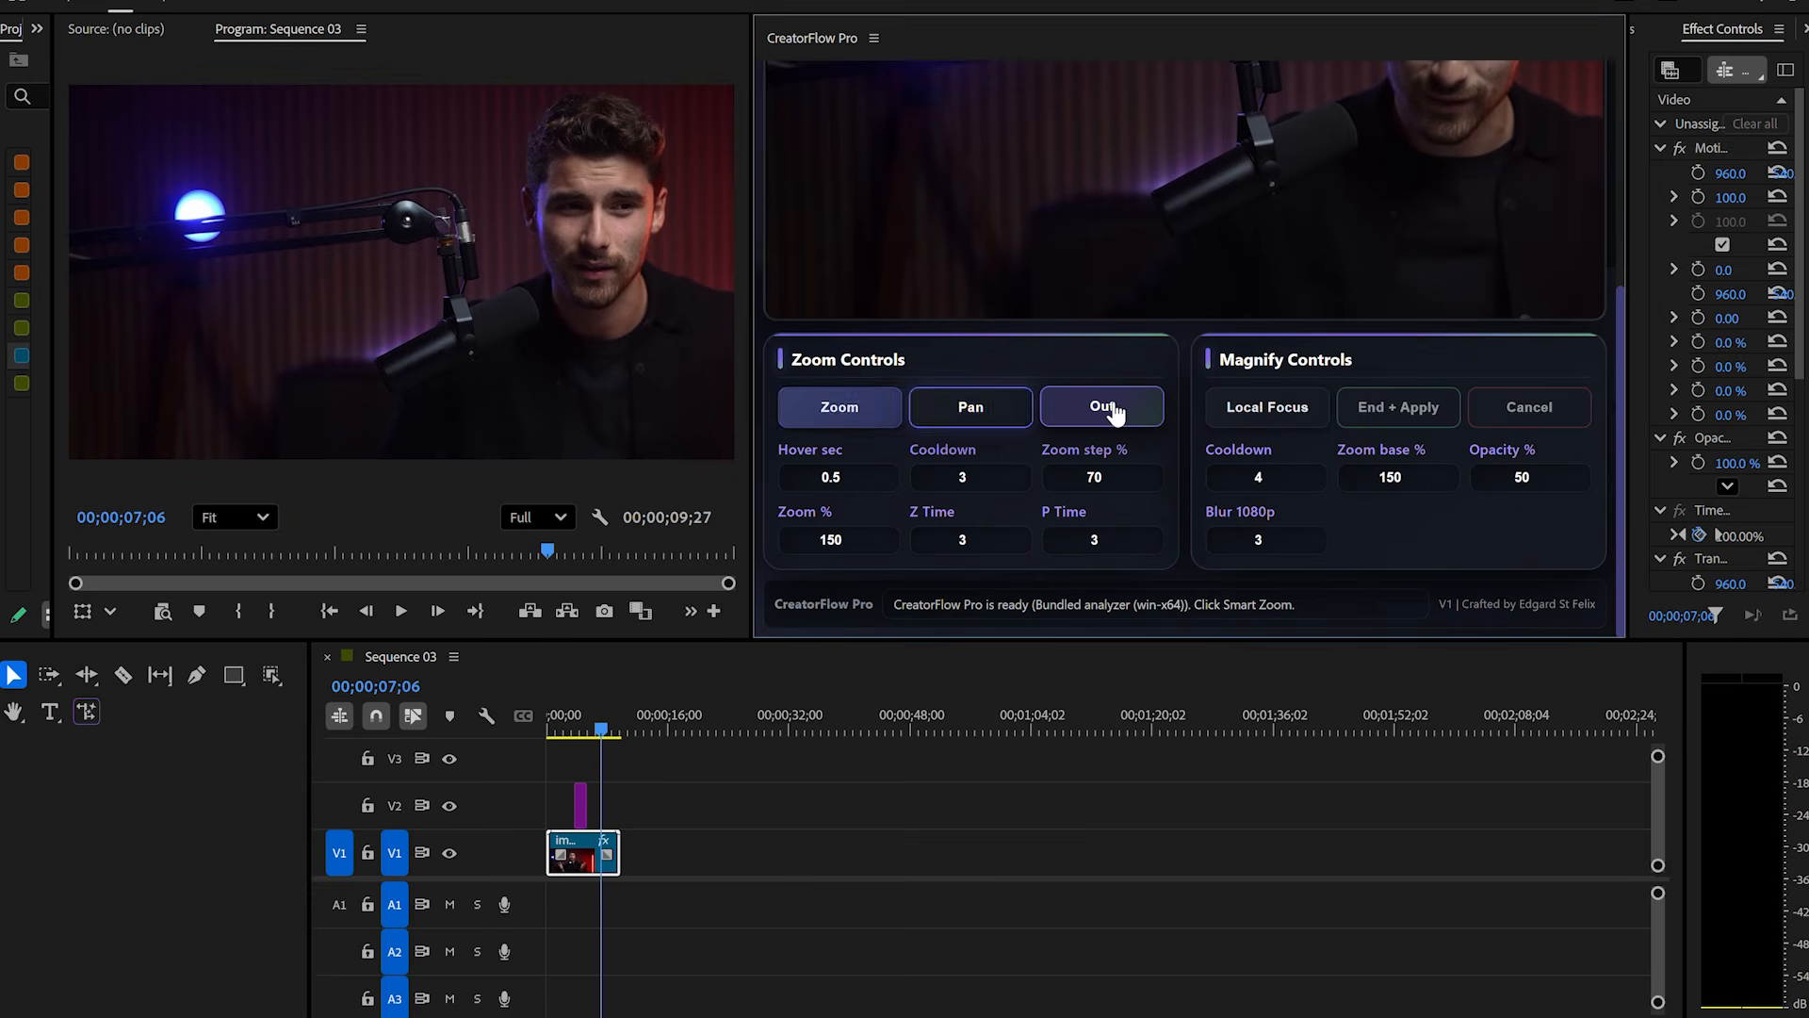
click(582, 731)
key(space)
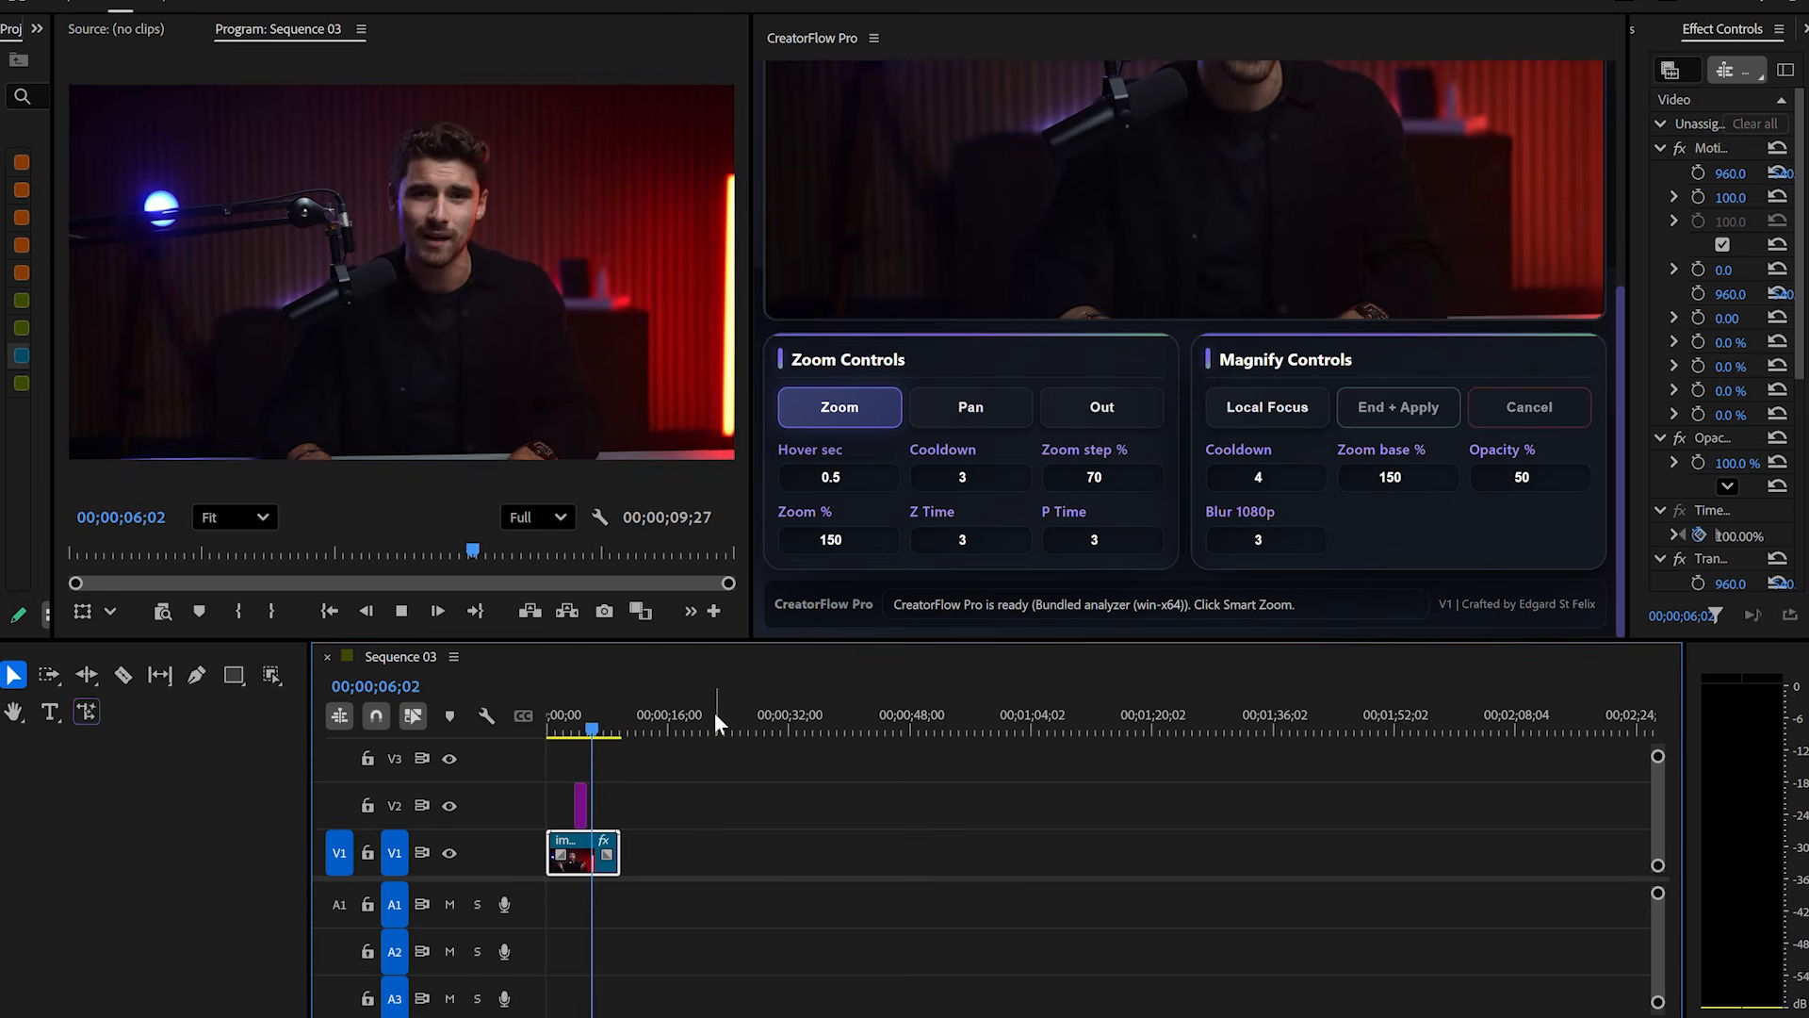
Replay the iman1 sequence from its start to review the zoom and the graphic.
drag(589, 731, 528, 727)
key(space)
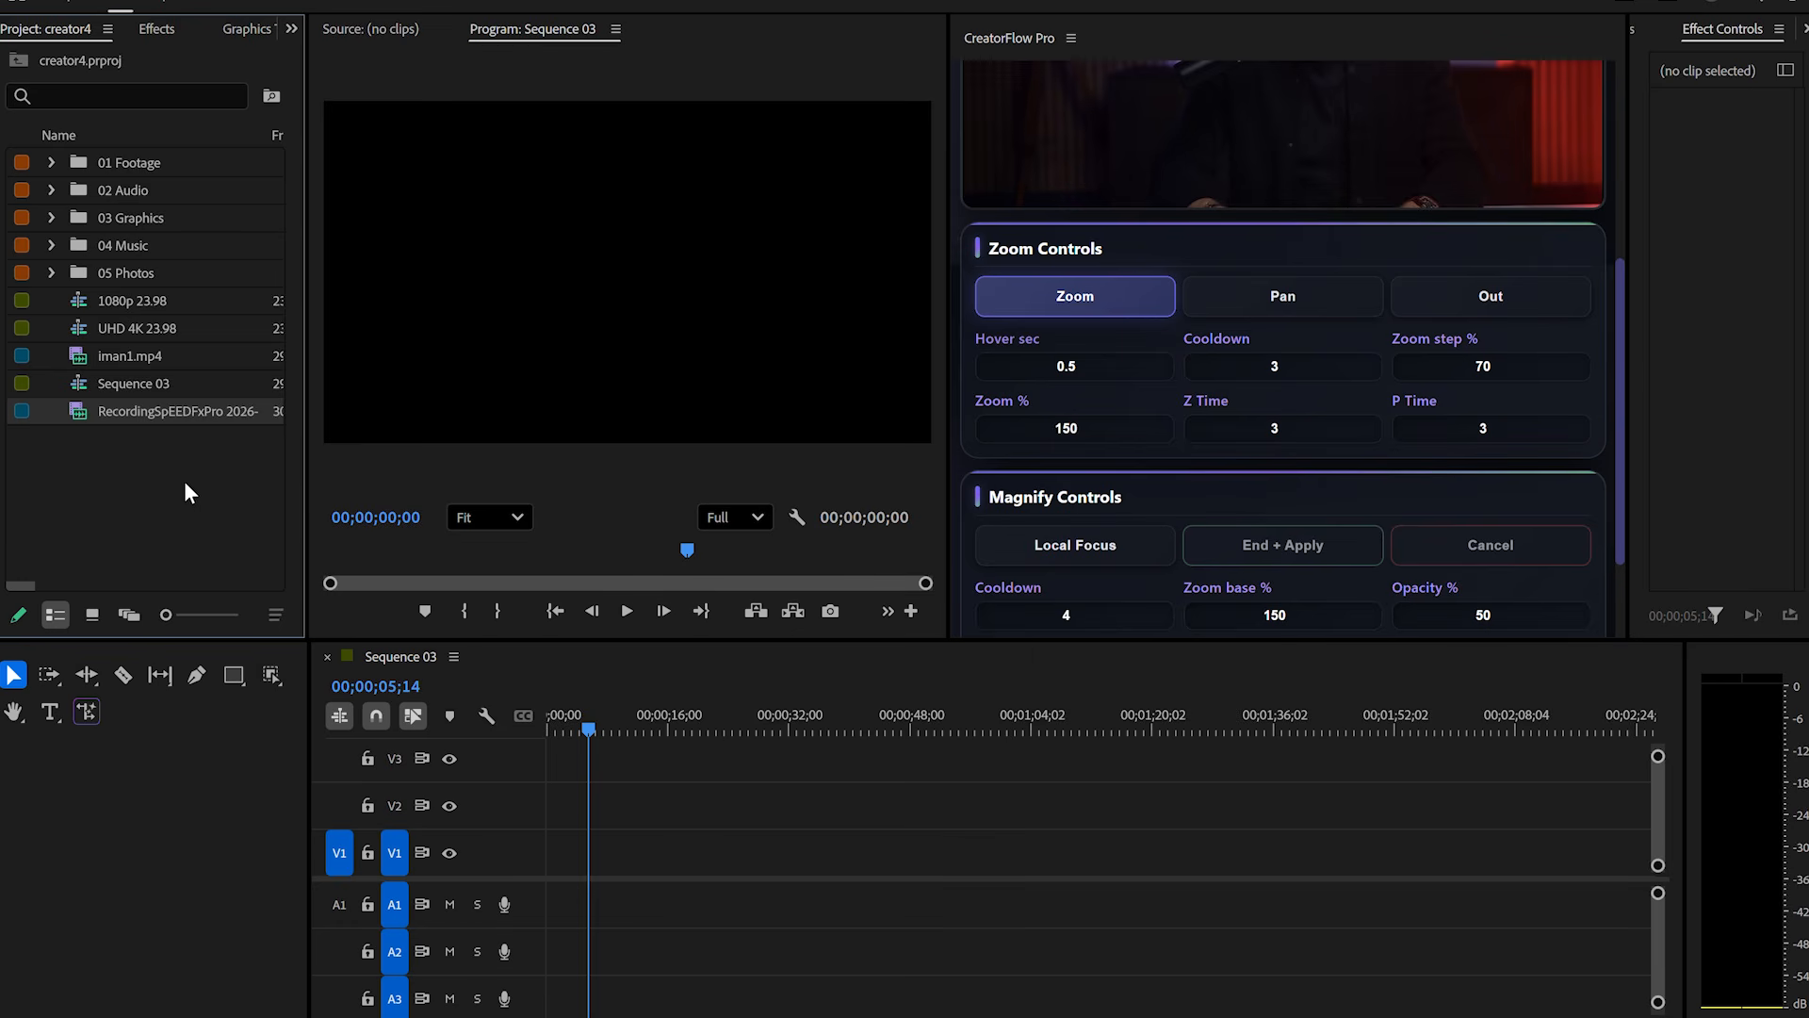
Place the RecordingSpEEDFxPro clip at the start of V1, keeping the existing sequence settings, and apply the first CreatorFlow Pro preset to it.
drag(139, 412, 545, 873)
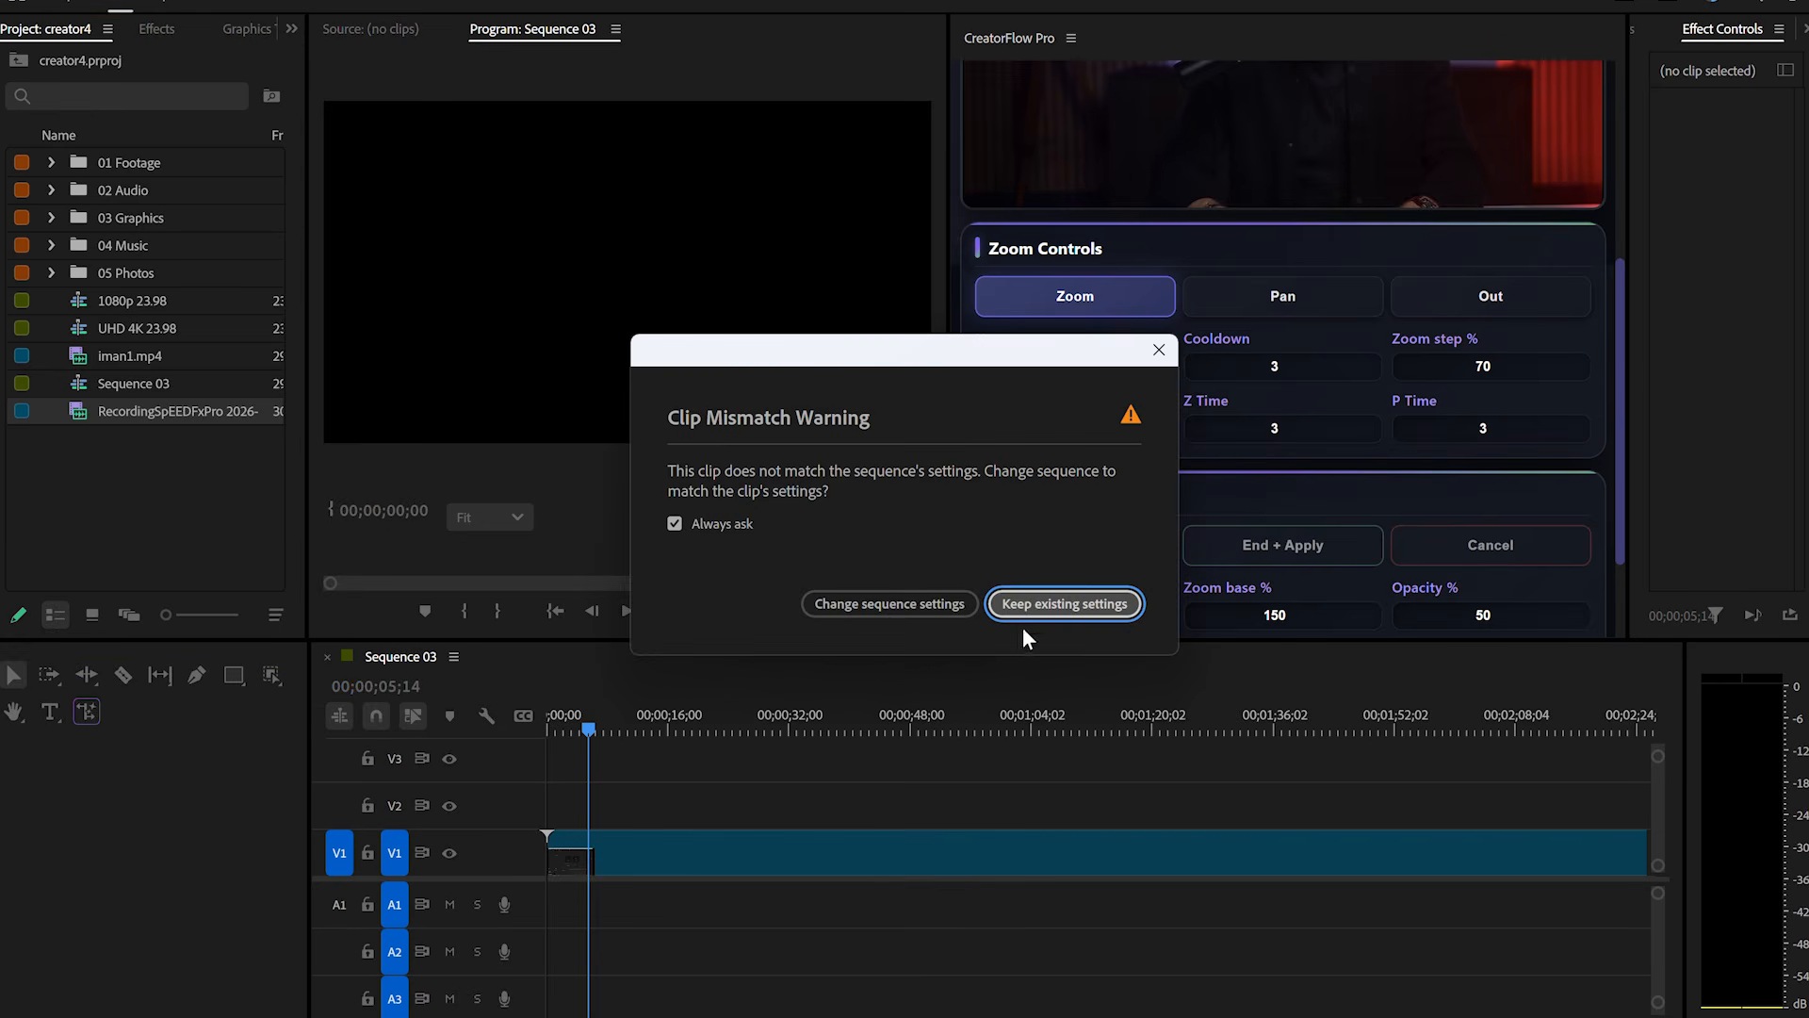
click(1090, 605)
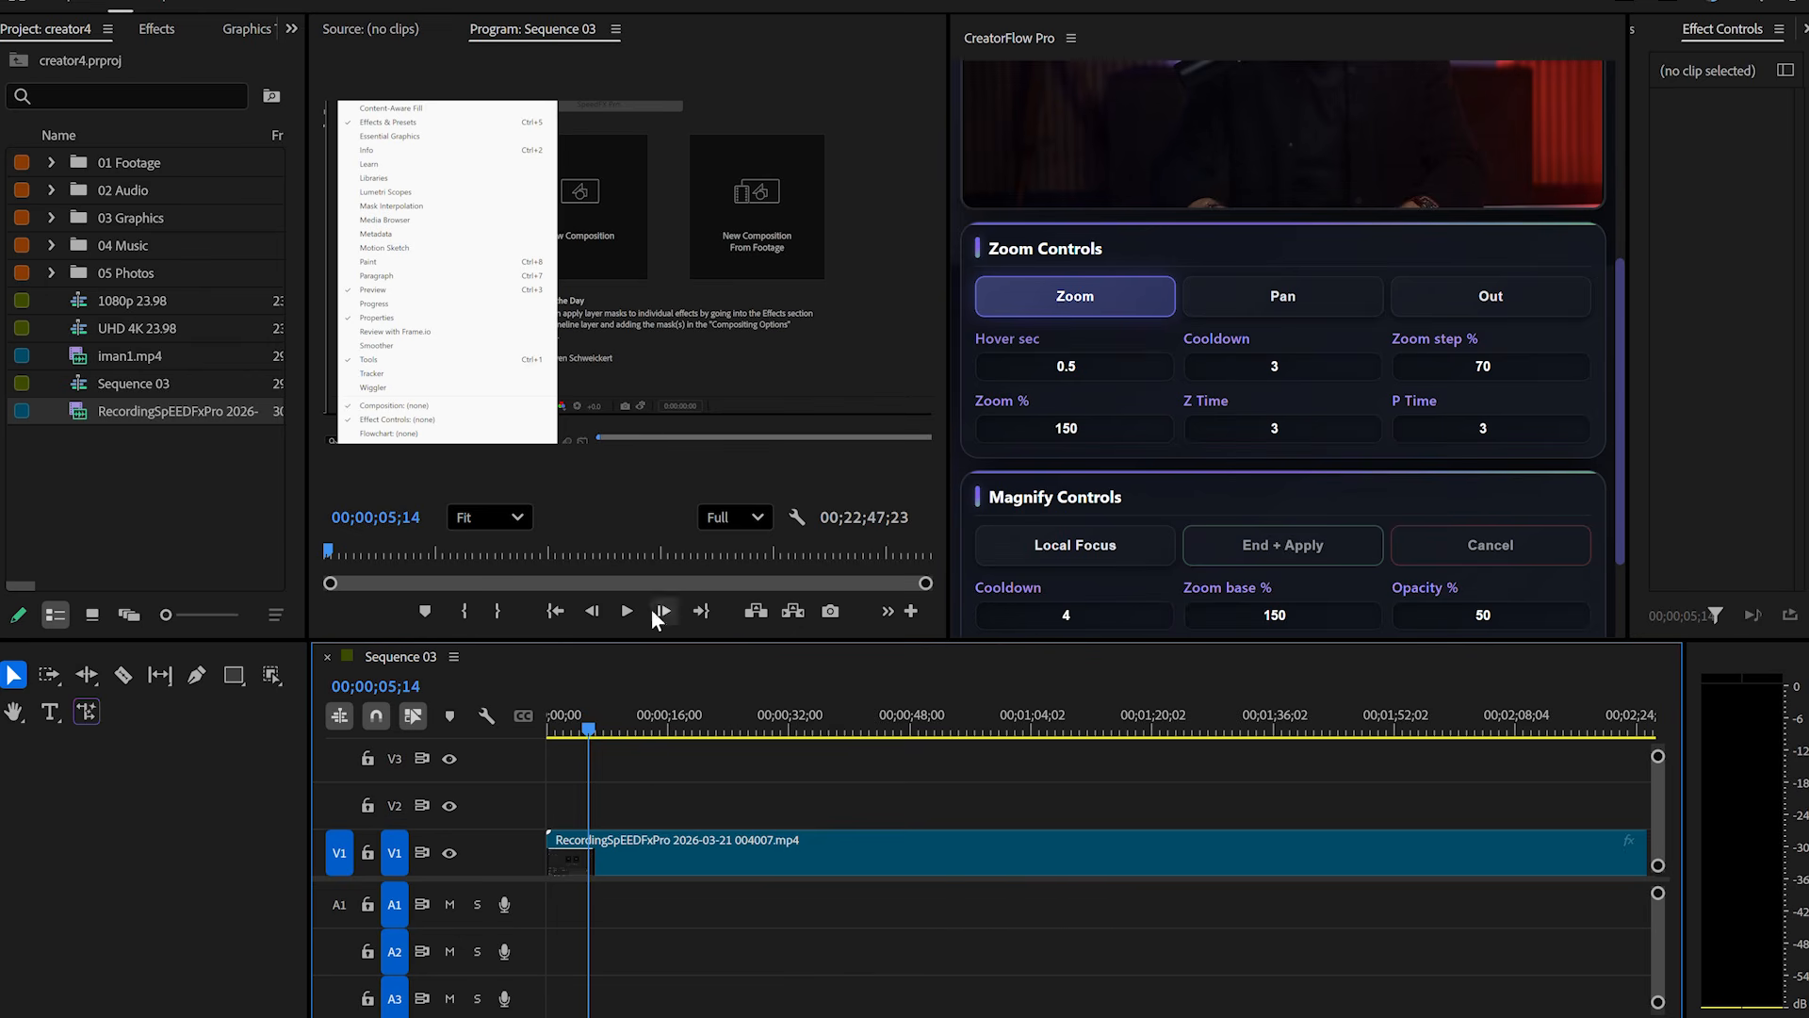
click(642, 858)
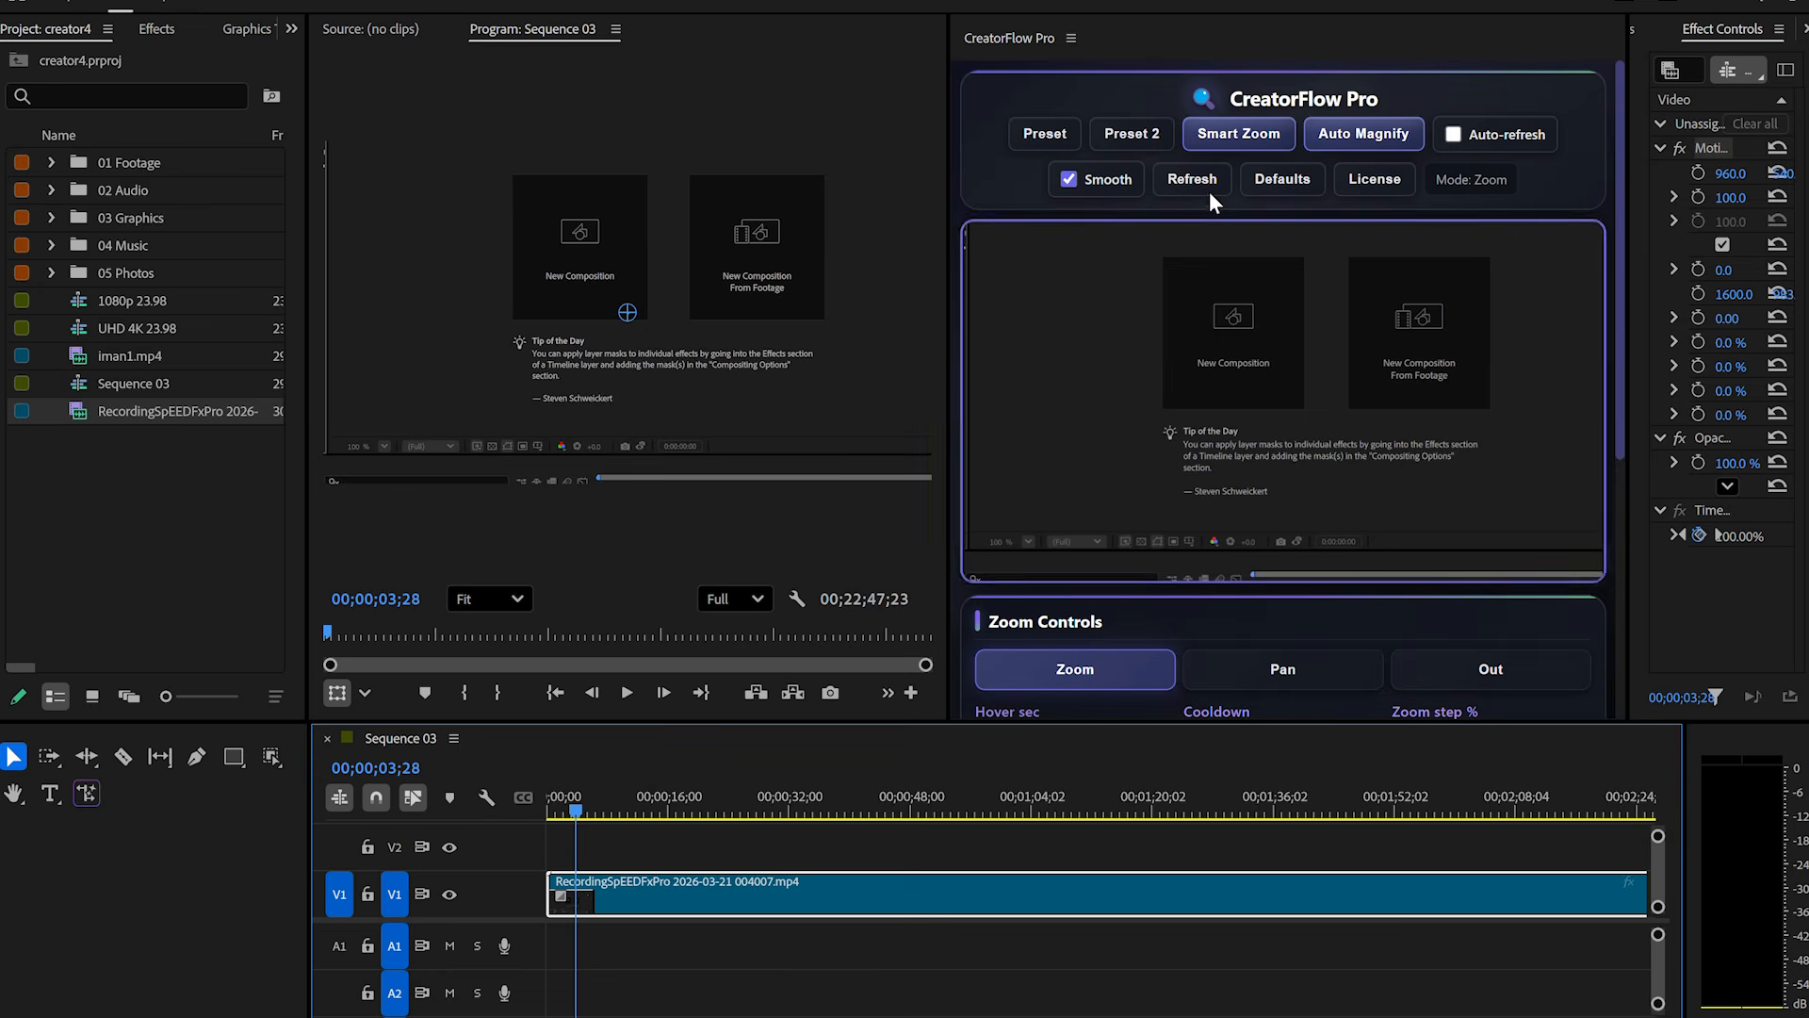
click(1041, 135)
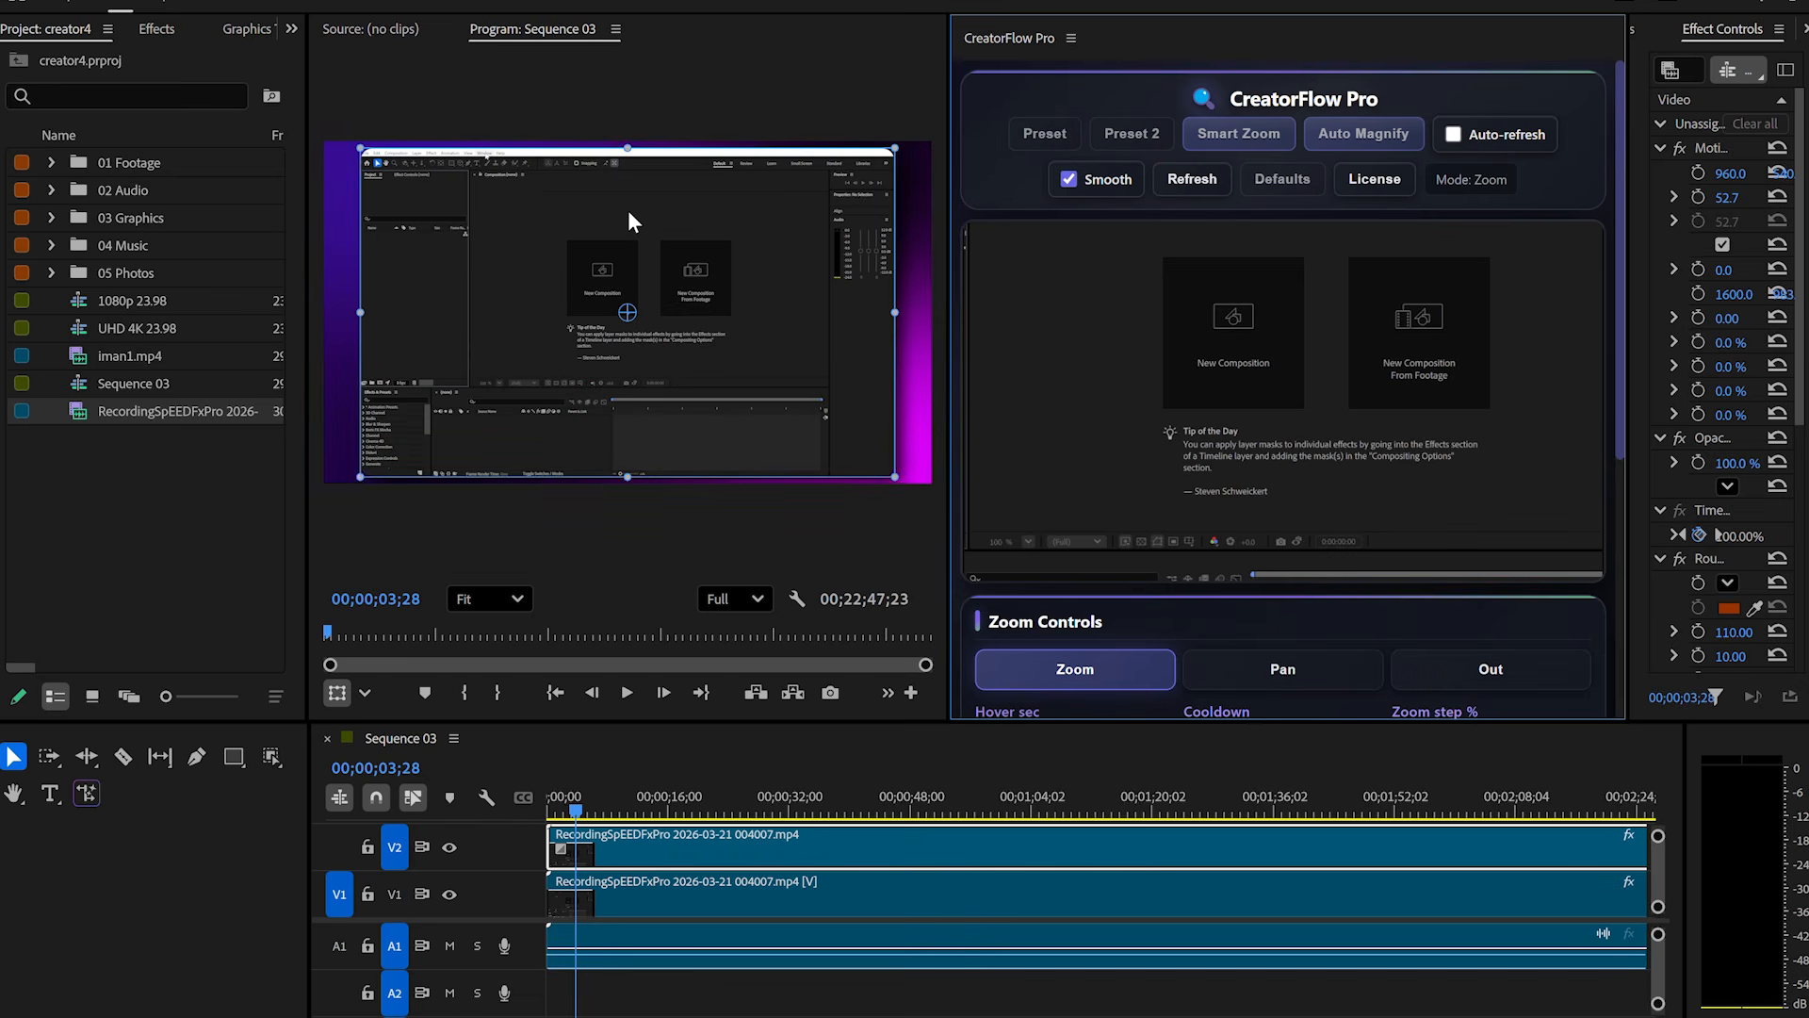
Set Color 4 of the V1 background's 4-Color Gradient to blue.
click(808, 1002)
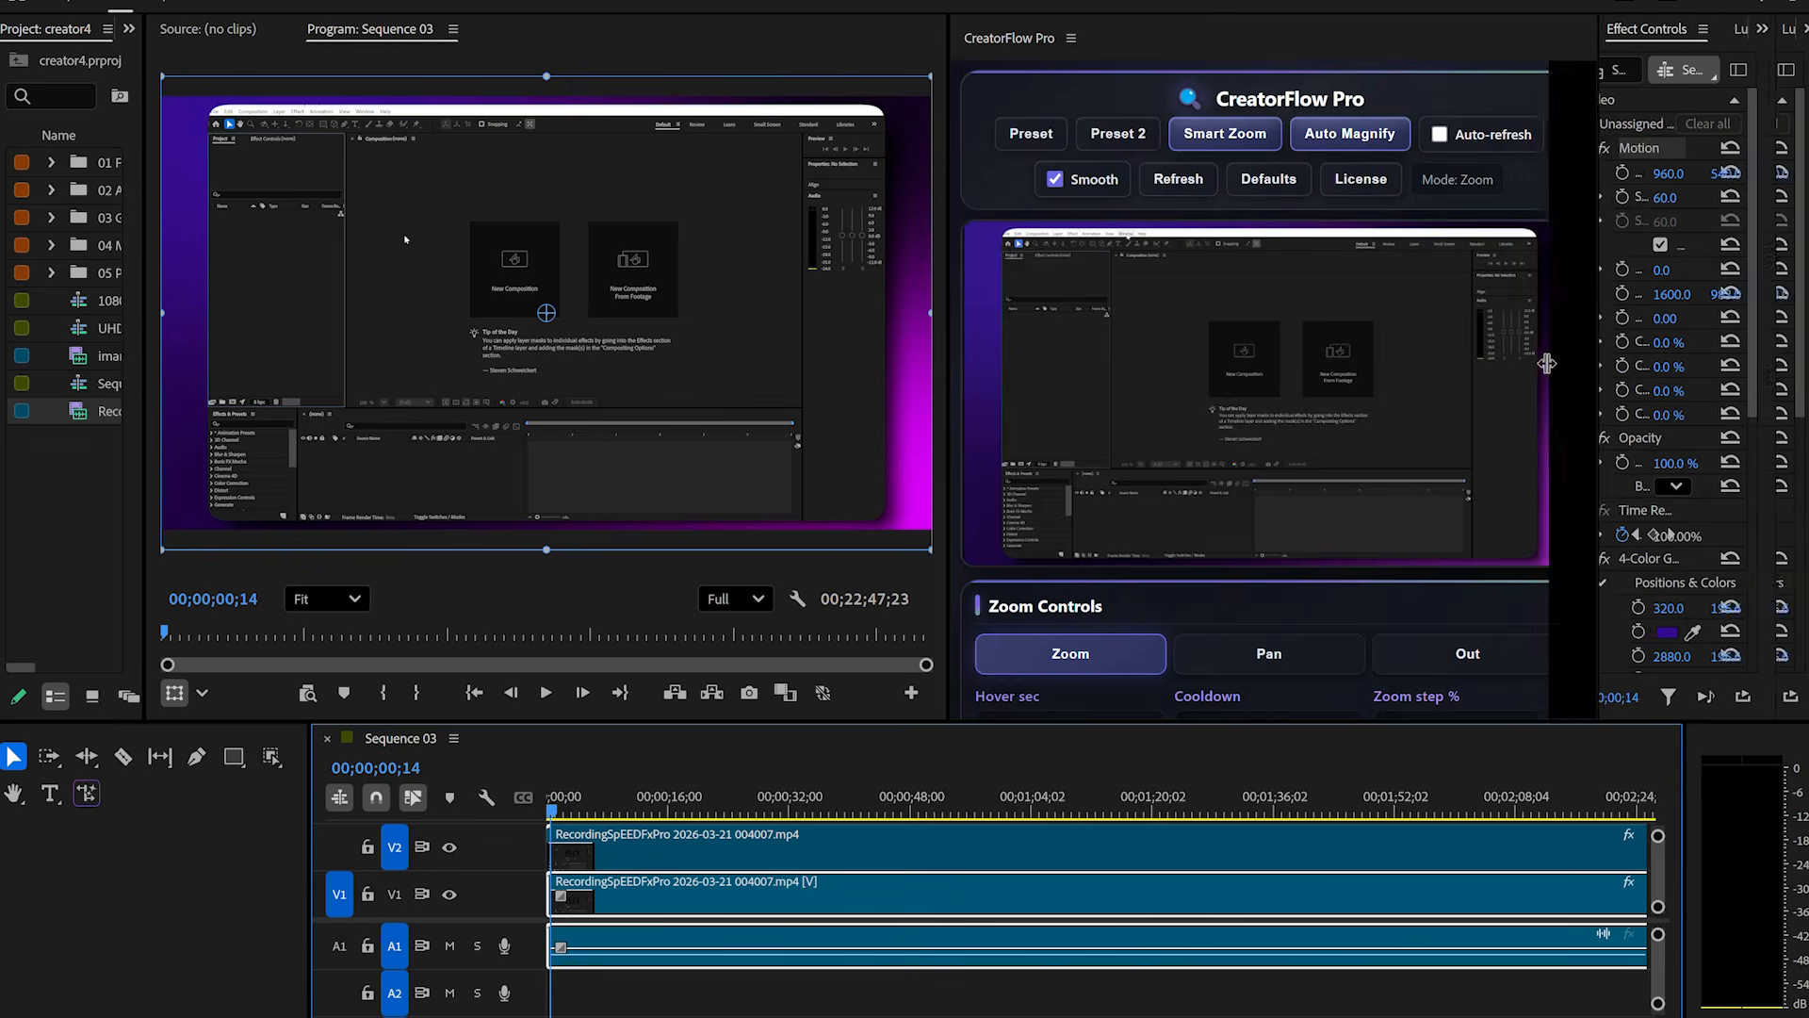
scroll(1503, 373, down, 2)
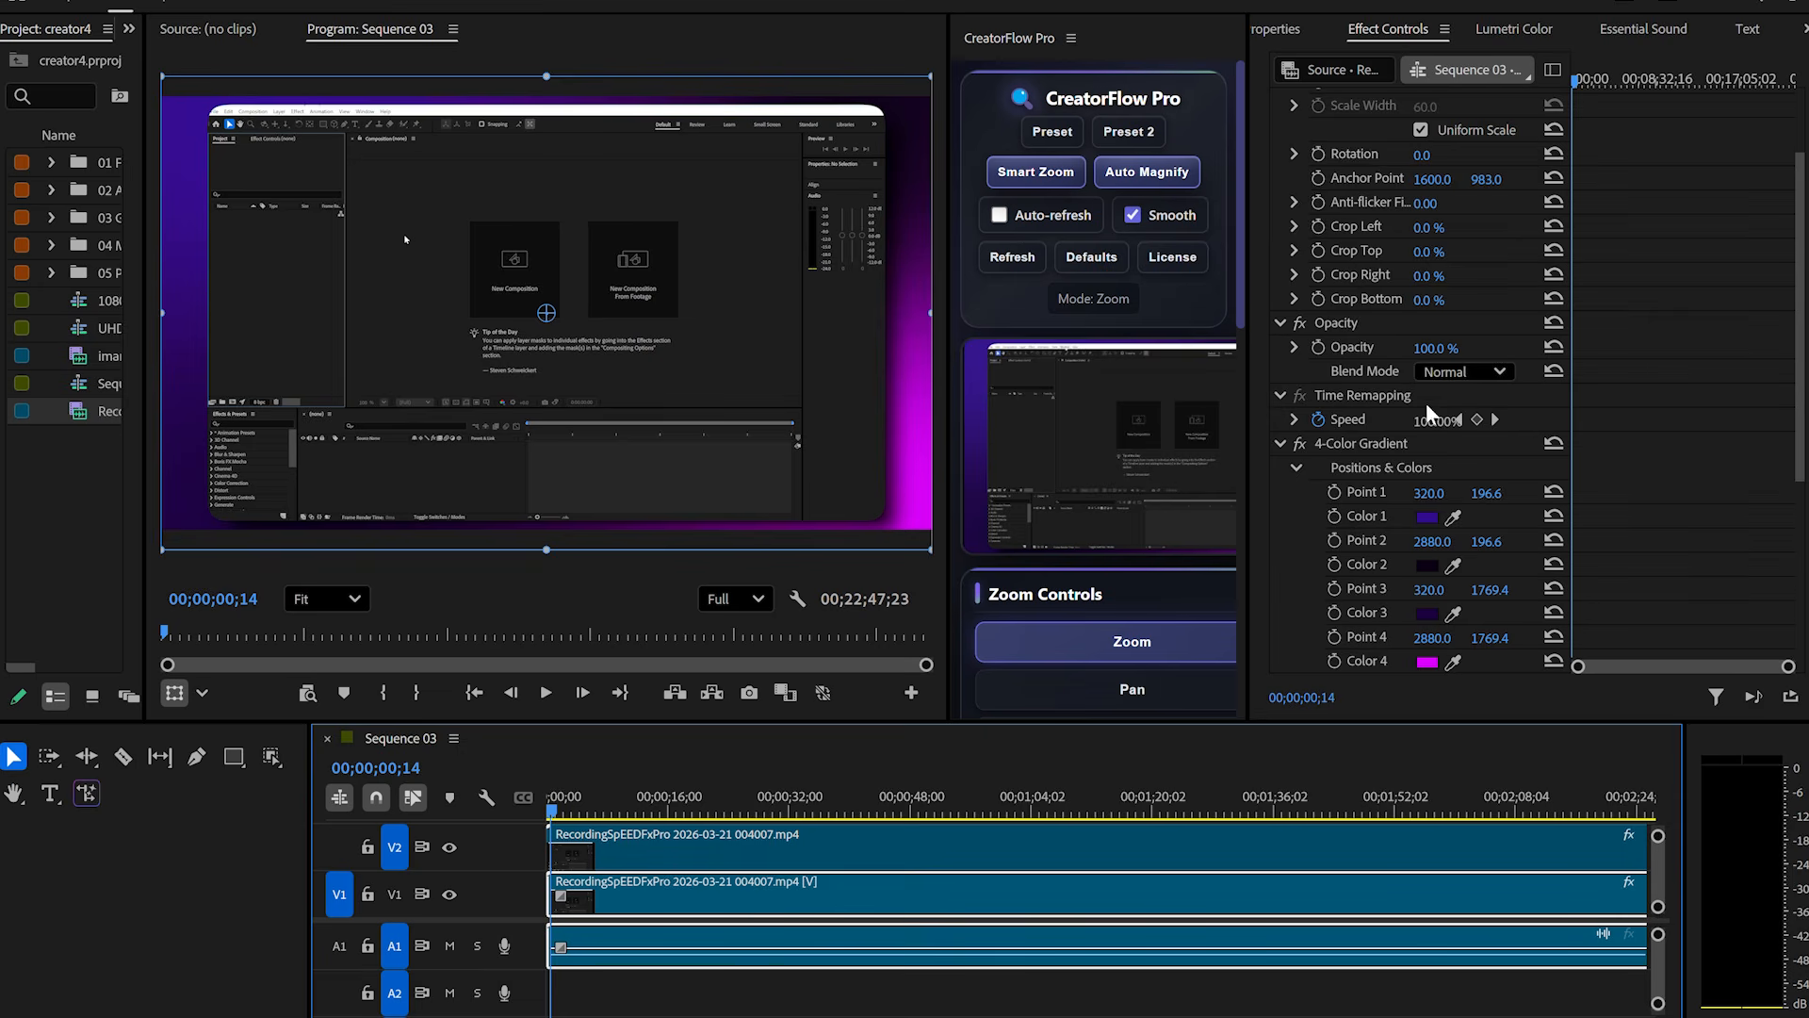
scroll(1431, 434, down, 5)
click(1428, 547)
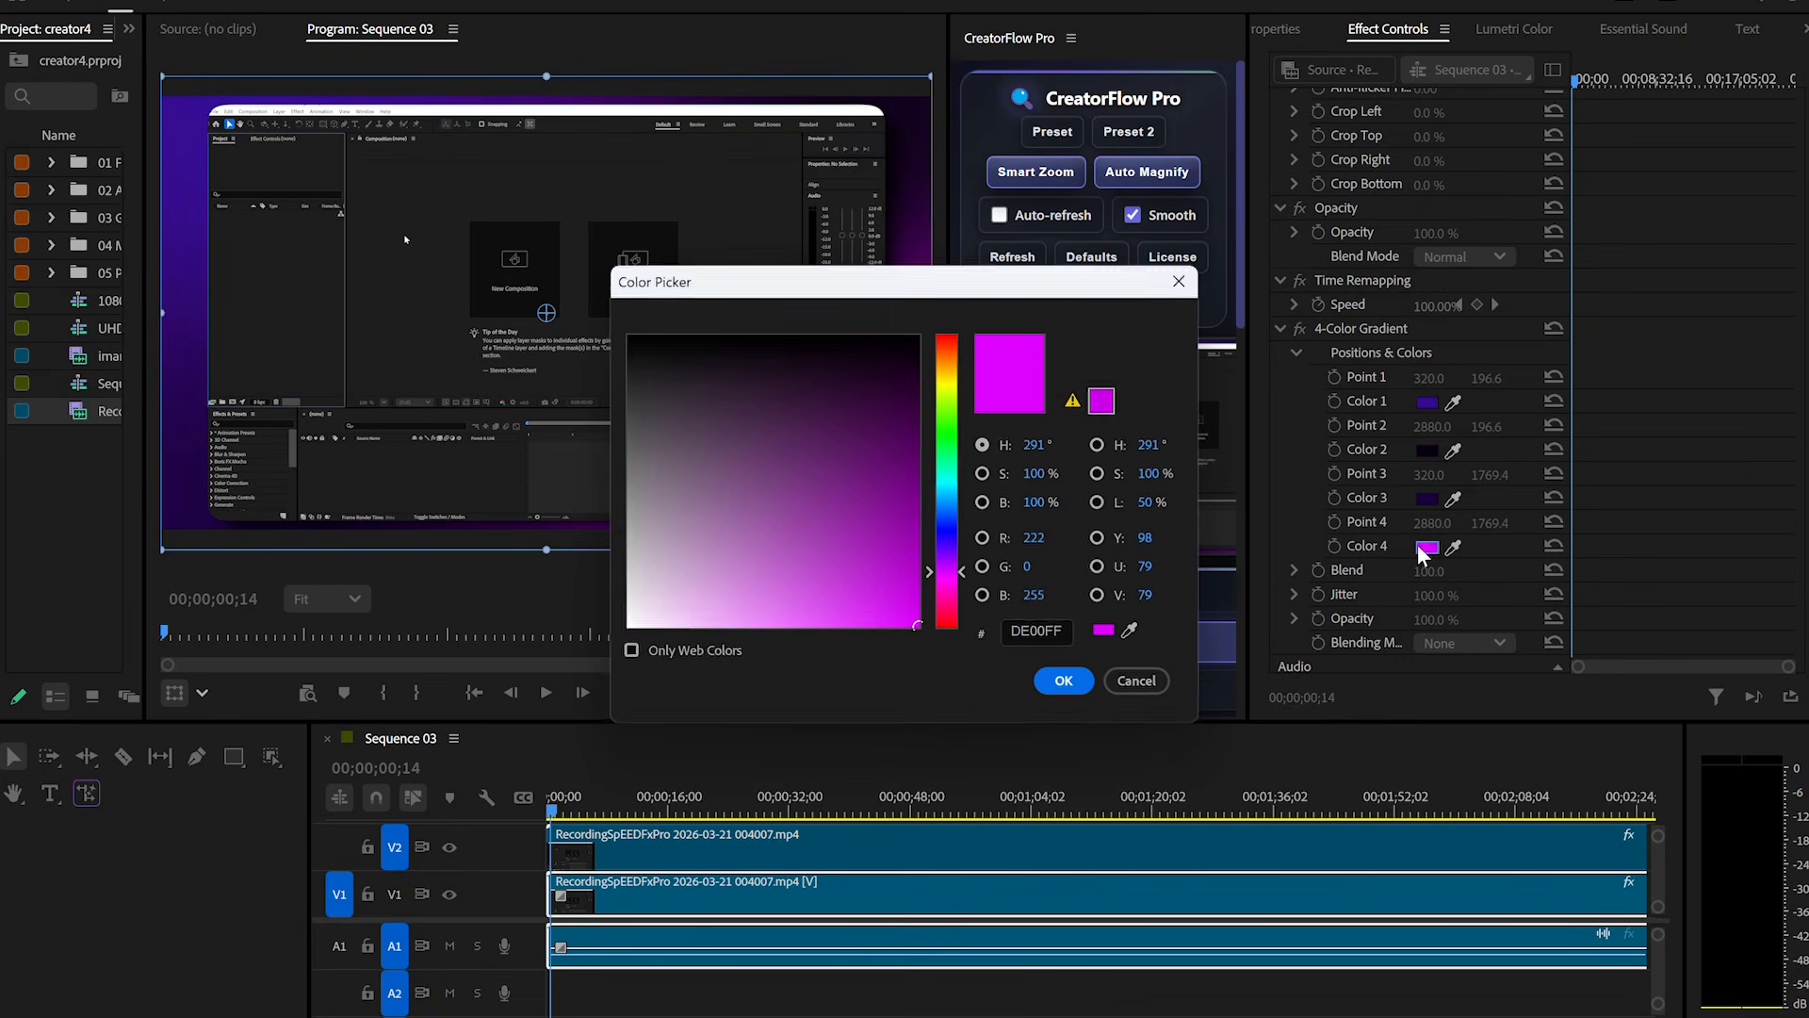
click(944, 513)
mouse_move(893, 560)
mouse_down()
mouse_move(918, 582)
mouse_move(917, 563)
mouse_up()
click(1064, 680)
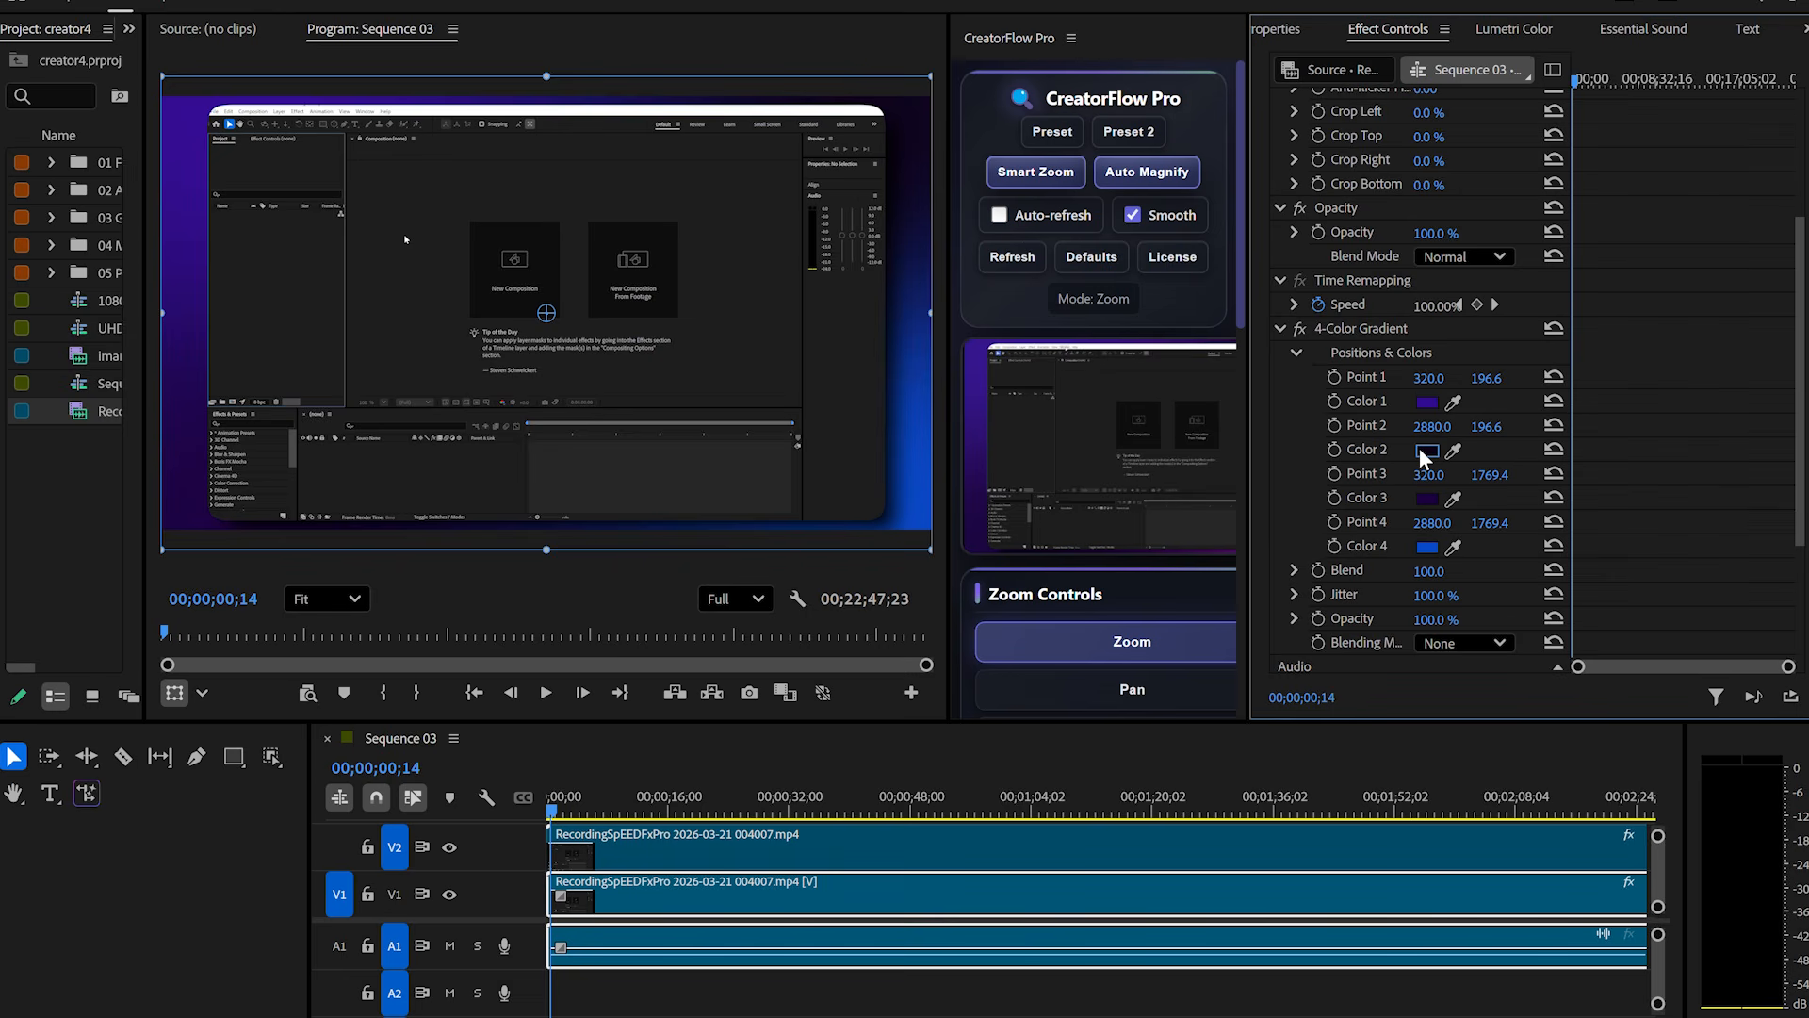
Darken Color 1 of the V1 background's 4-Color Gradient to a near-black purple.
click(1426, 405)
drag(920, 459, 789, 379)
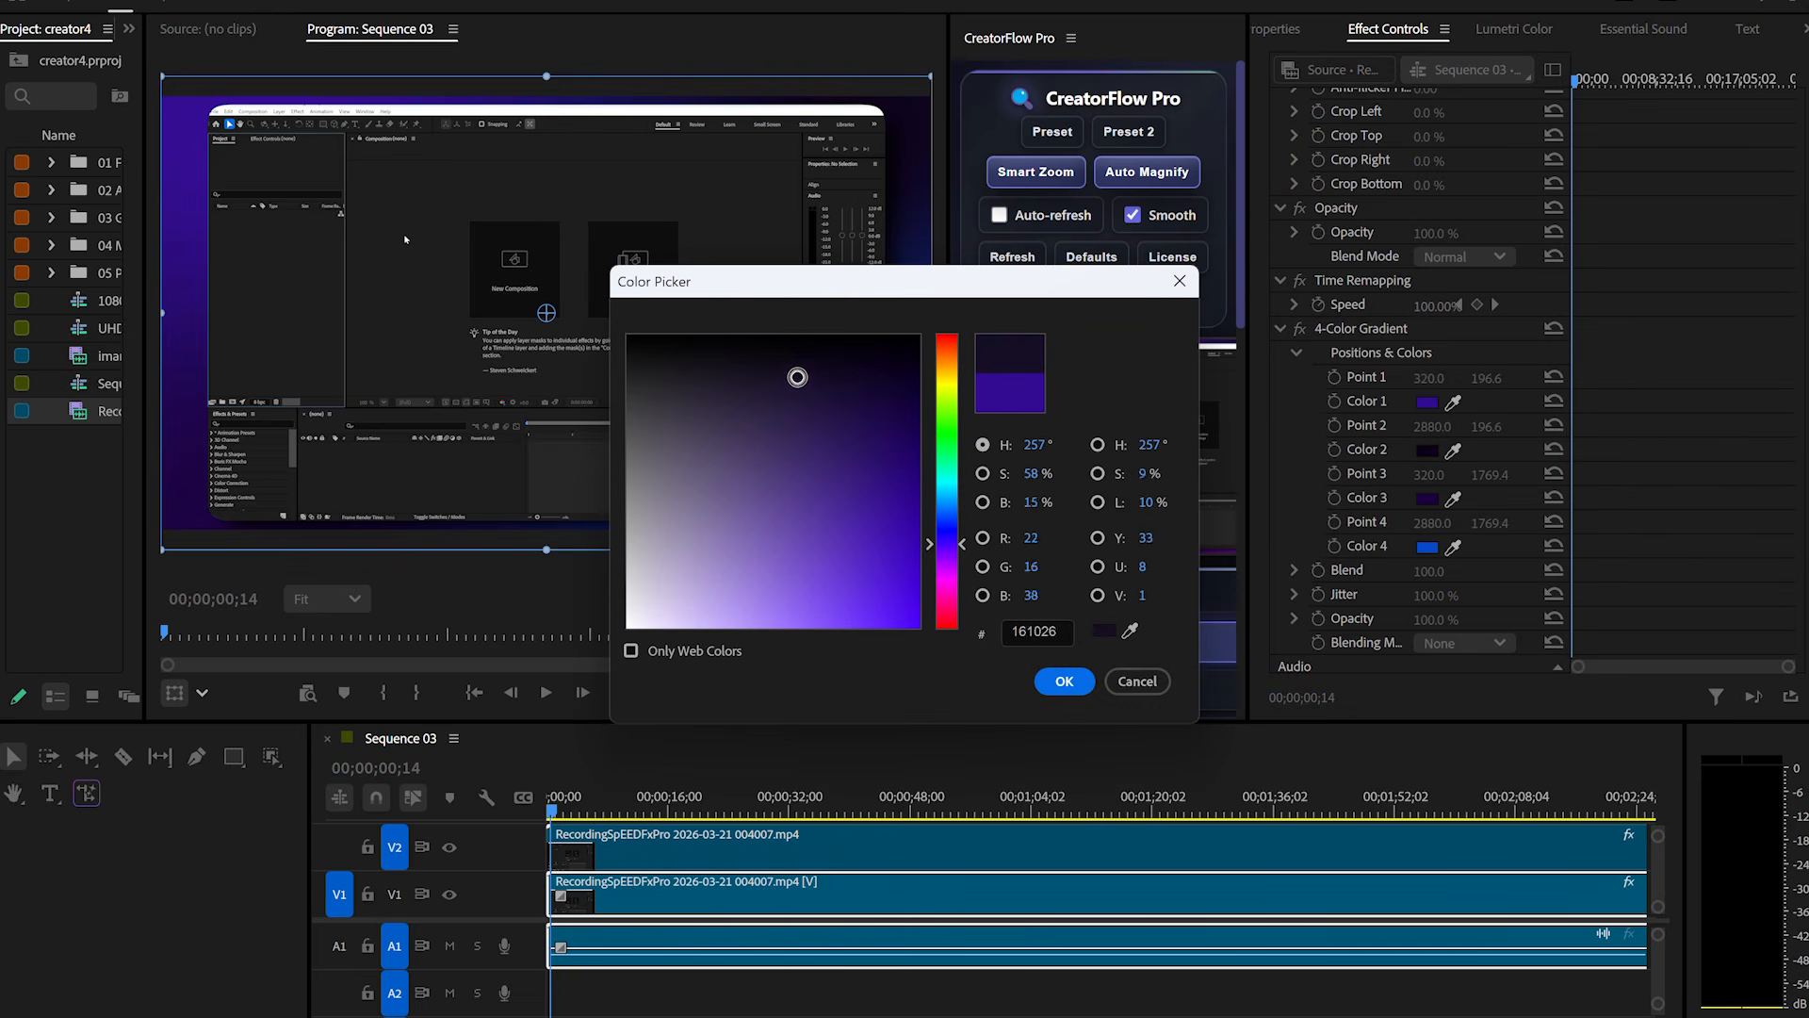
click(1062, 680)
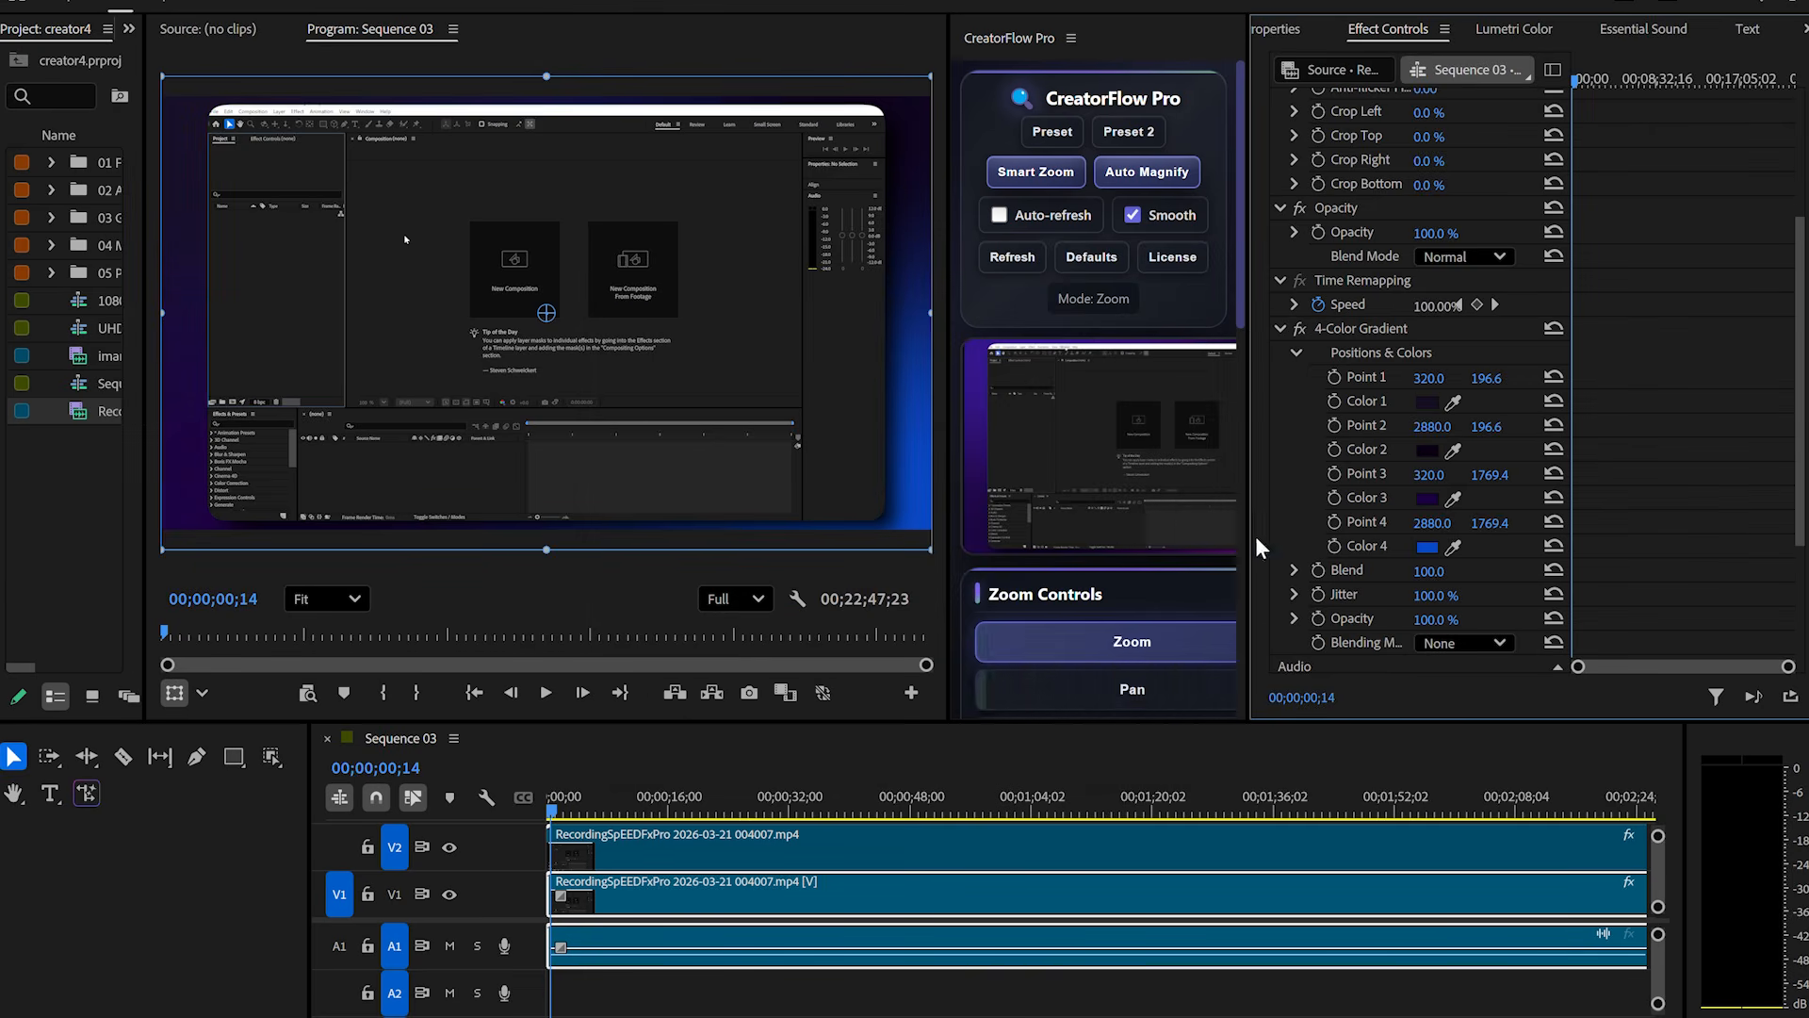
click(1429, 404)
drag(822, 399, 860, 368)
click(1064, 681)
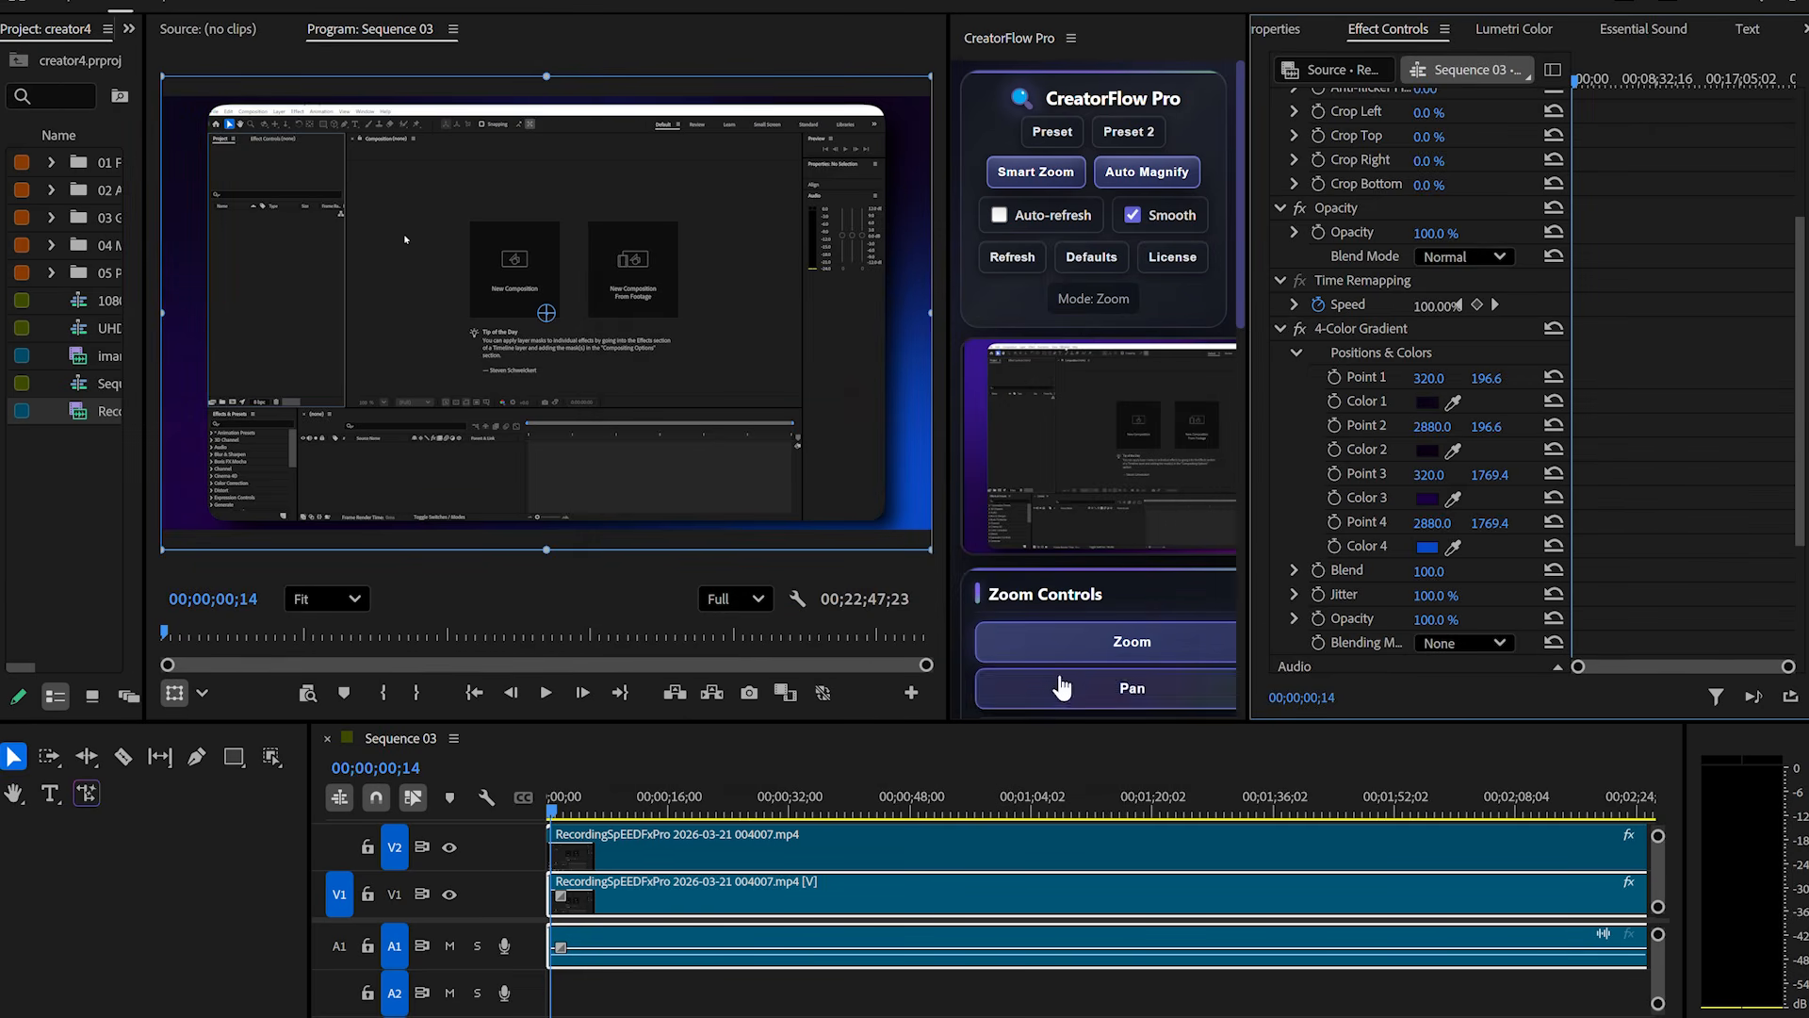
Darken Color 3 of the background's 4-Color Gradient to a near-black purple.
click(1428, 498)
click(819, 356)
click(1062, 679)
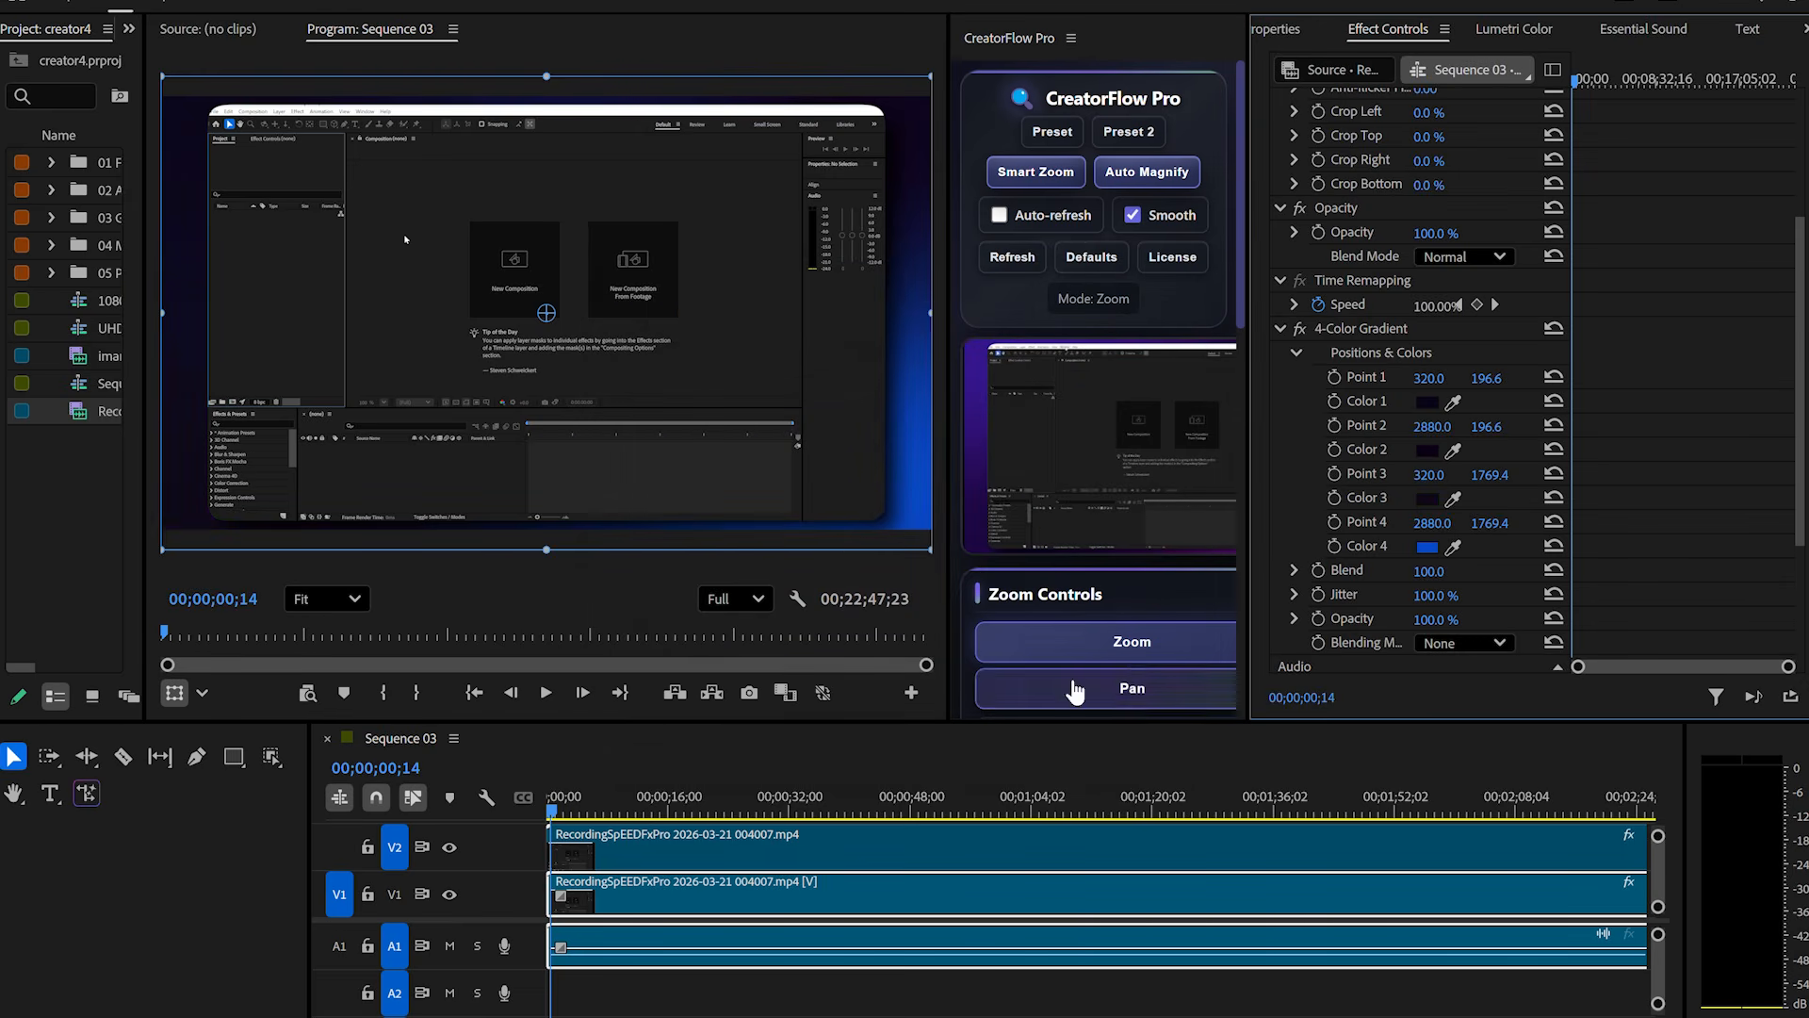
click(1427, 498)
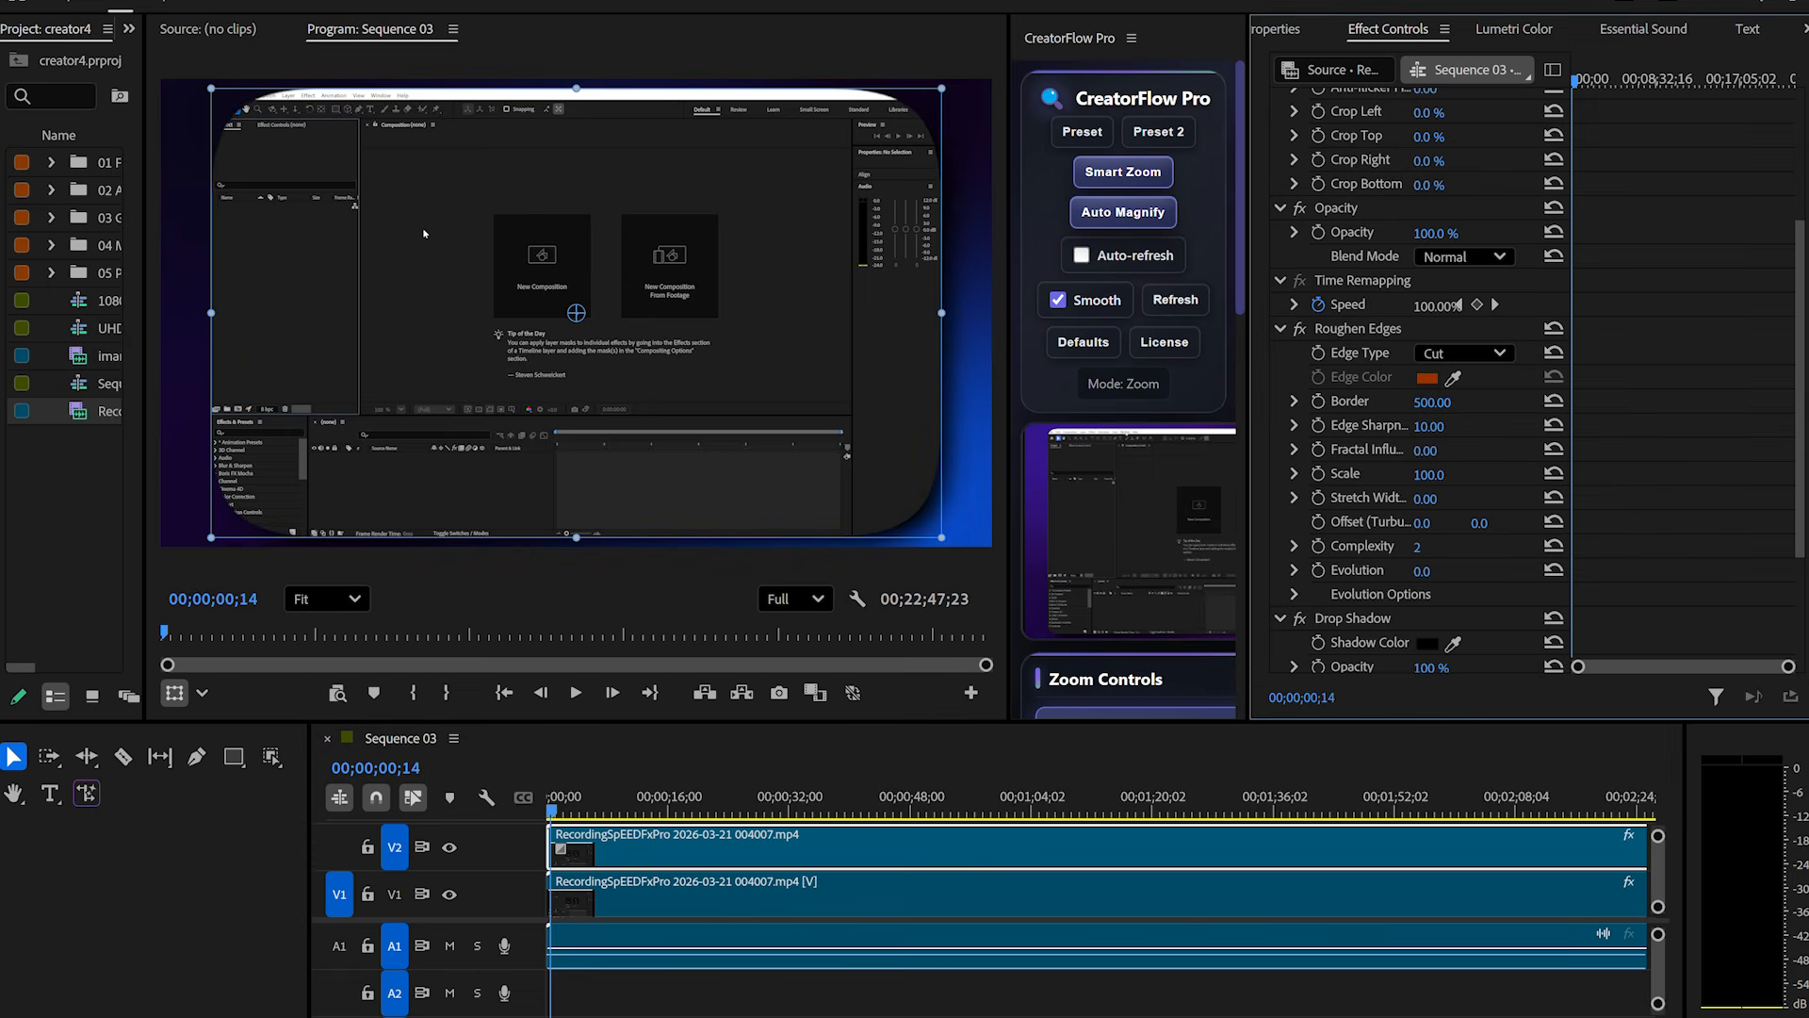
Set the Roughen Edges Border of the V2 screen recording to 263 to adjust its rounded corners.
drag(1433, 402, 1502, 402)
key(ctrl+z)
key(ctrl+z)
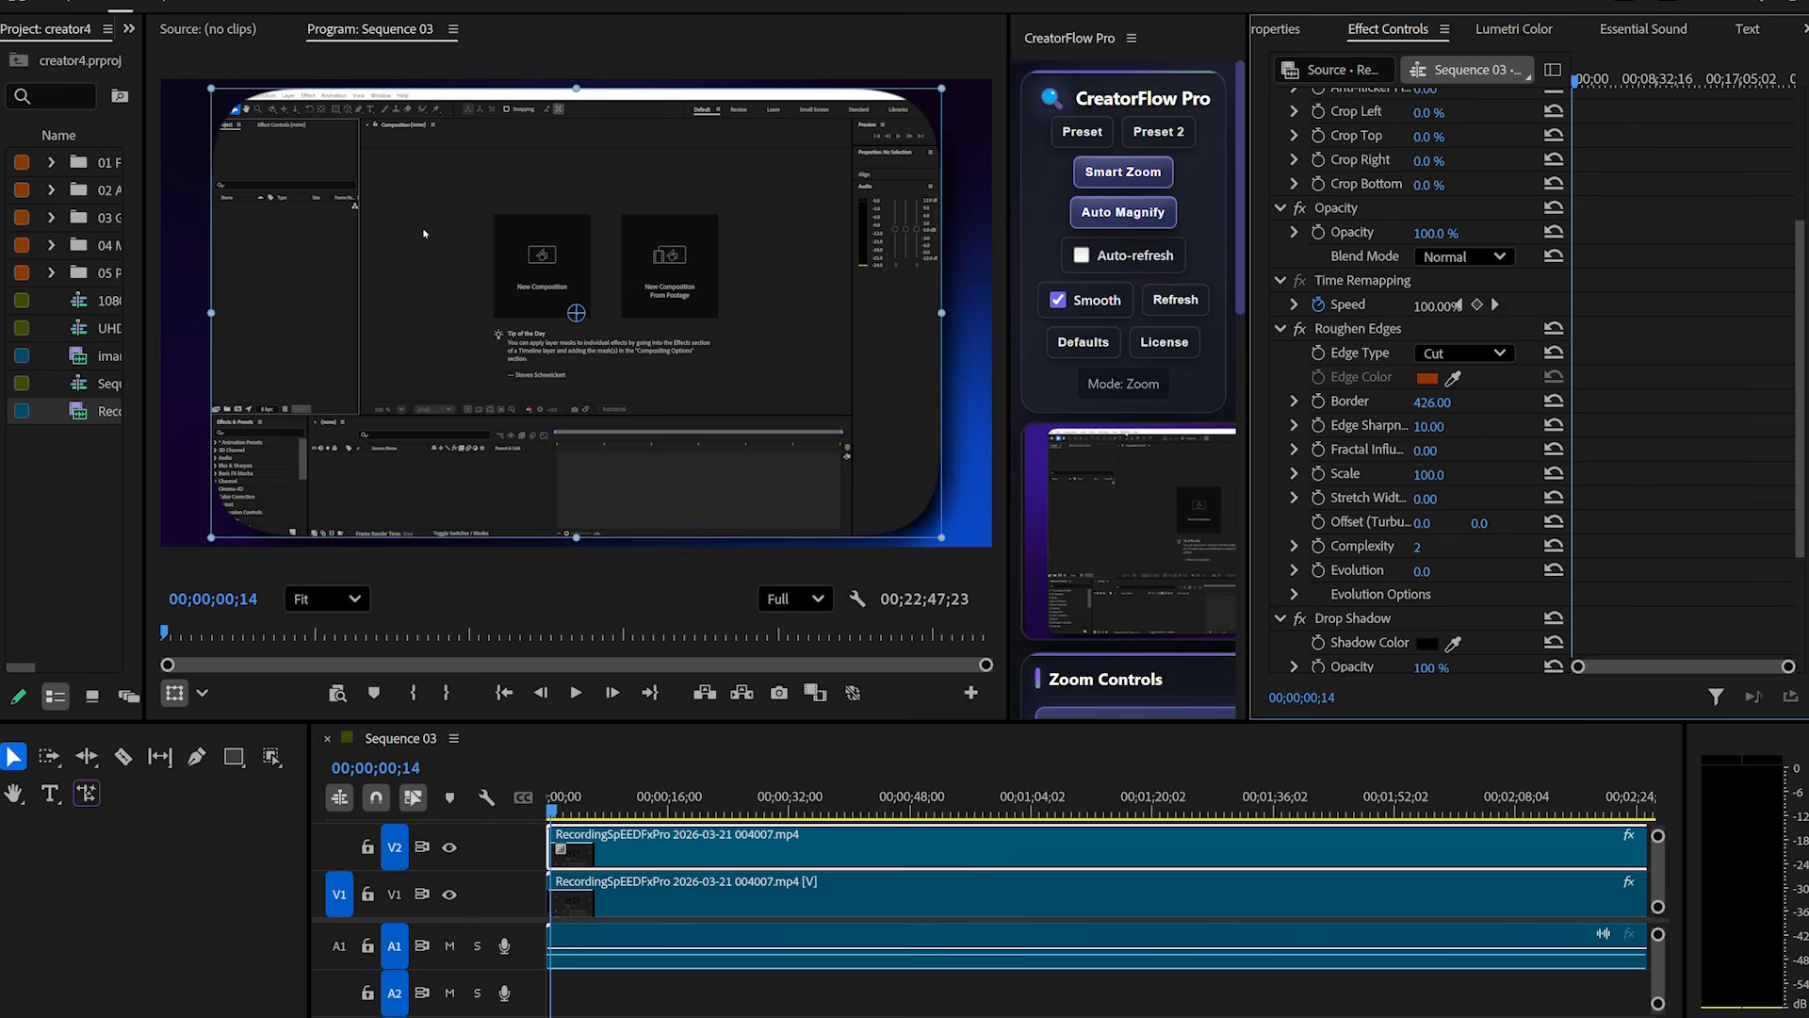
drag(1433, 402, 1310, 402)
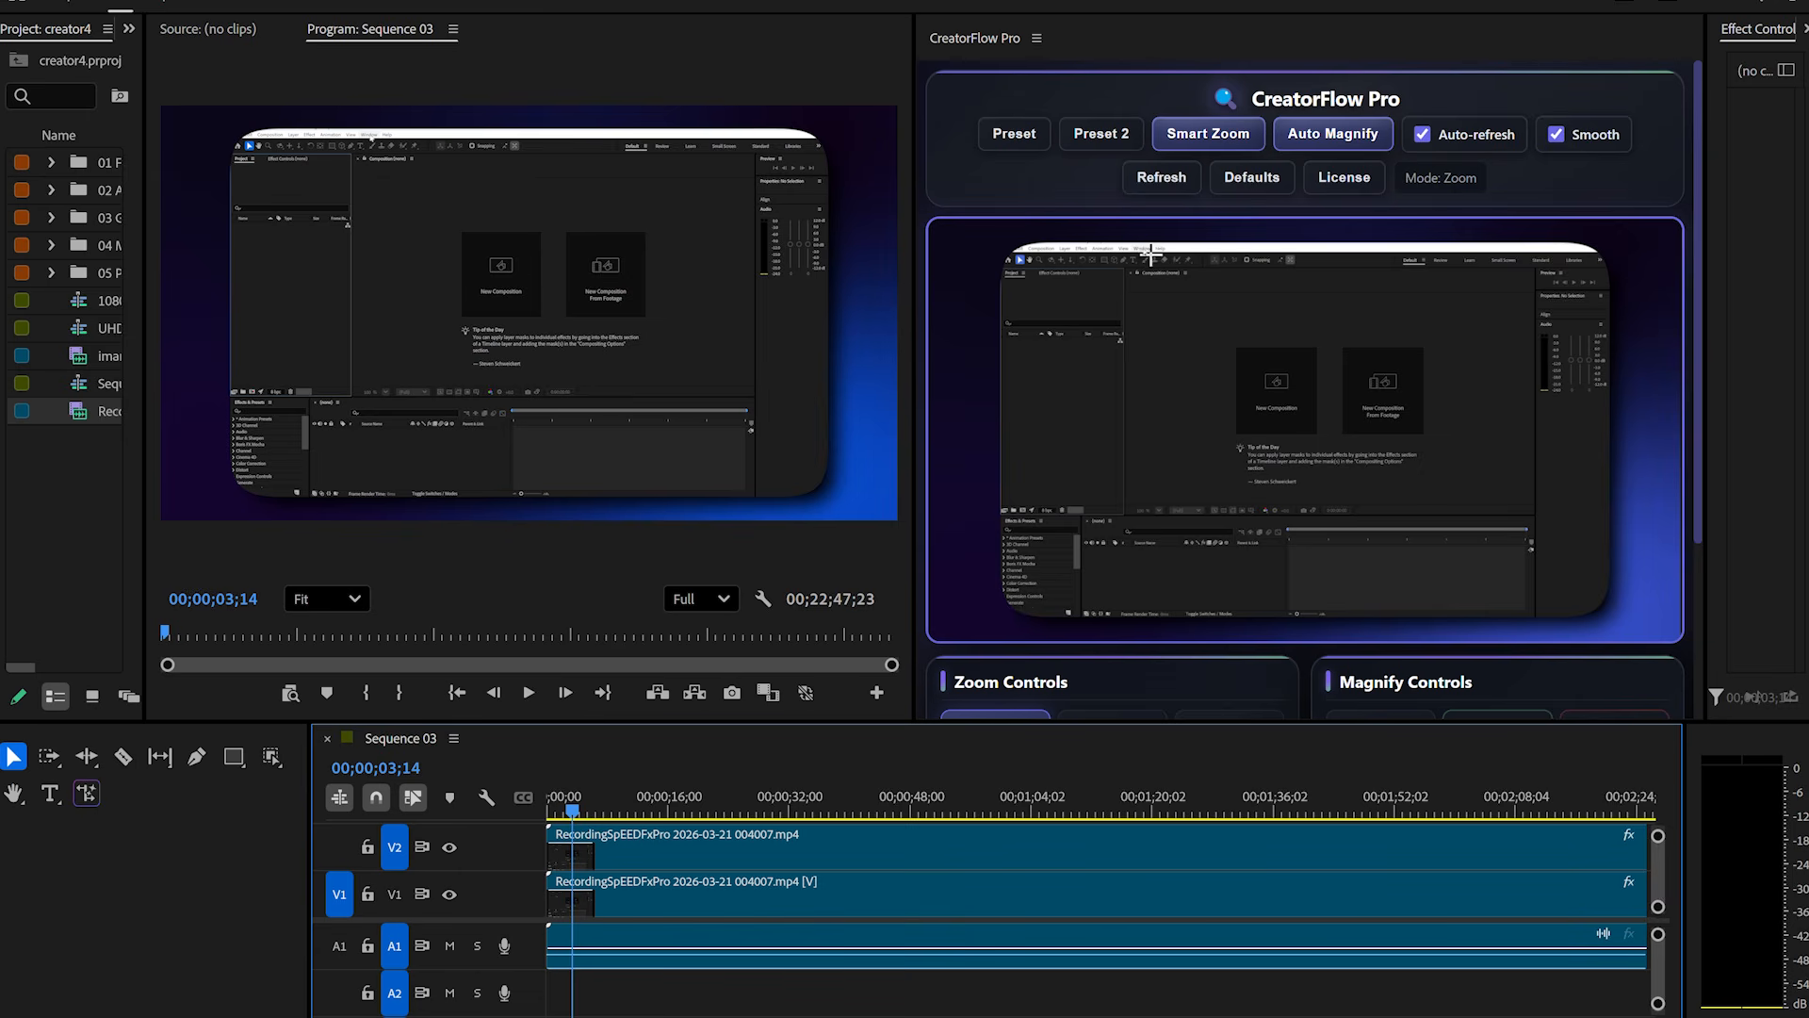
Zoom the V2 recording in on the Window menu at 00;00;03;14 and back out at 00;00;09;18 from the preview.
click(650, 850)
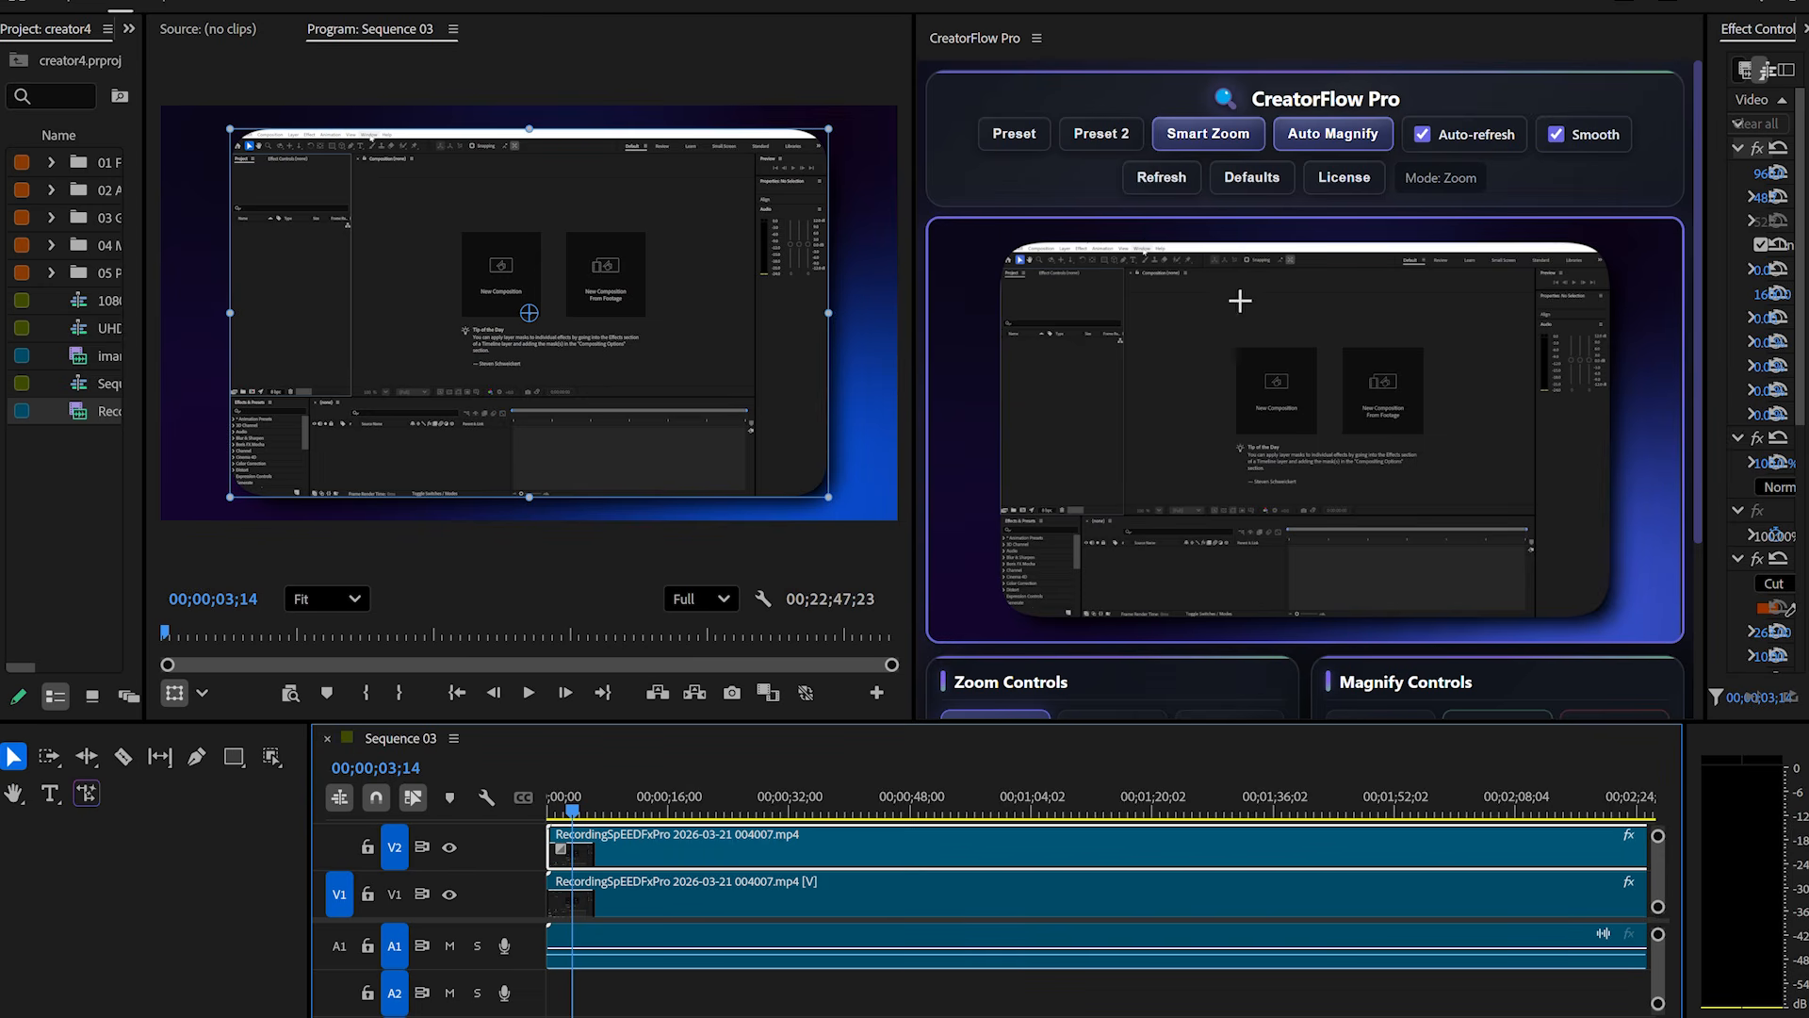
click(1144, 248)
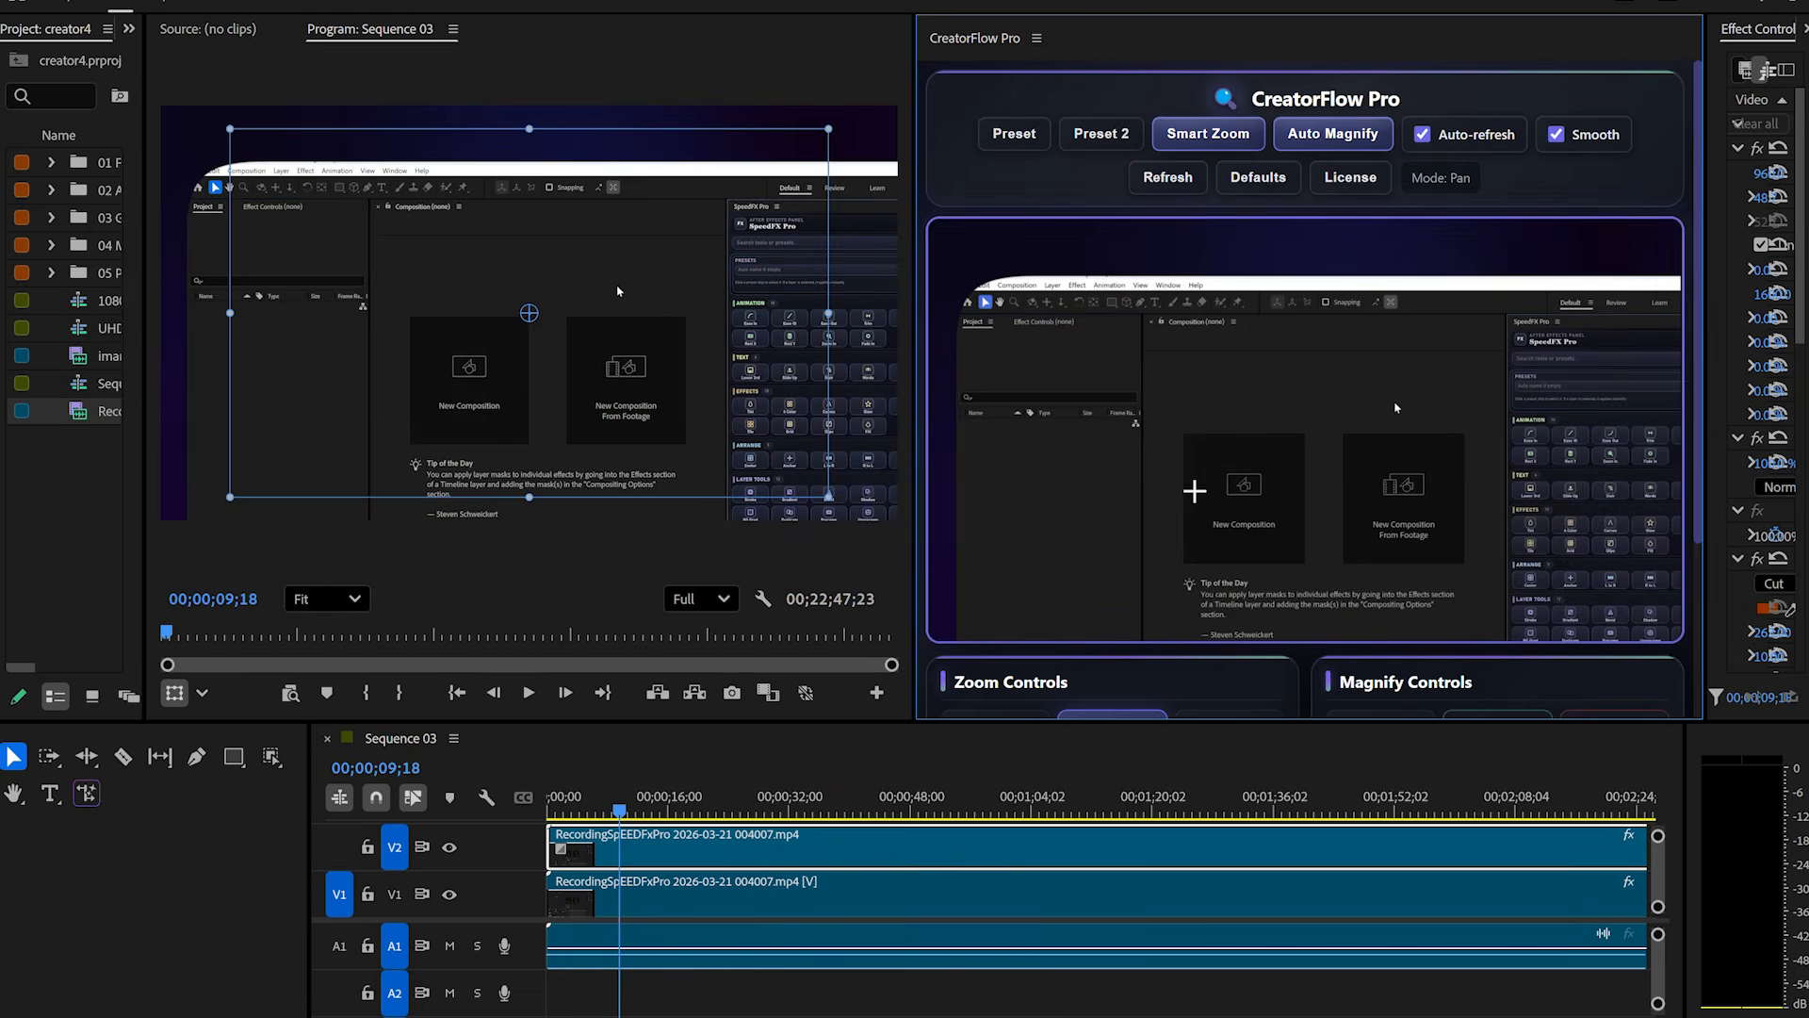
scroll(1188, 497, down, 3)
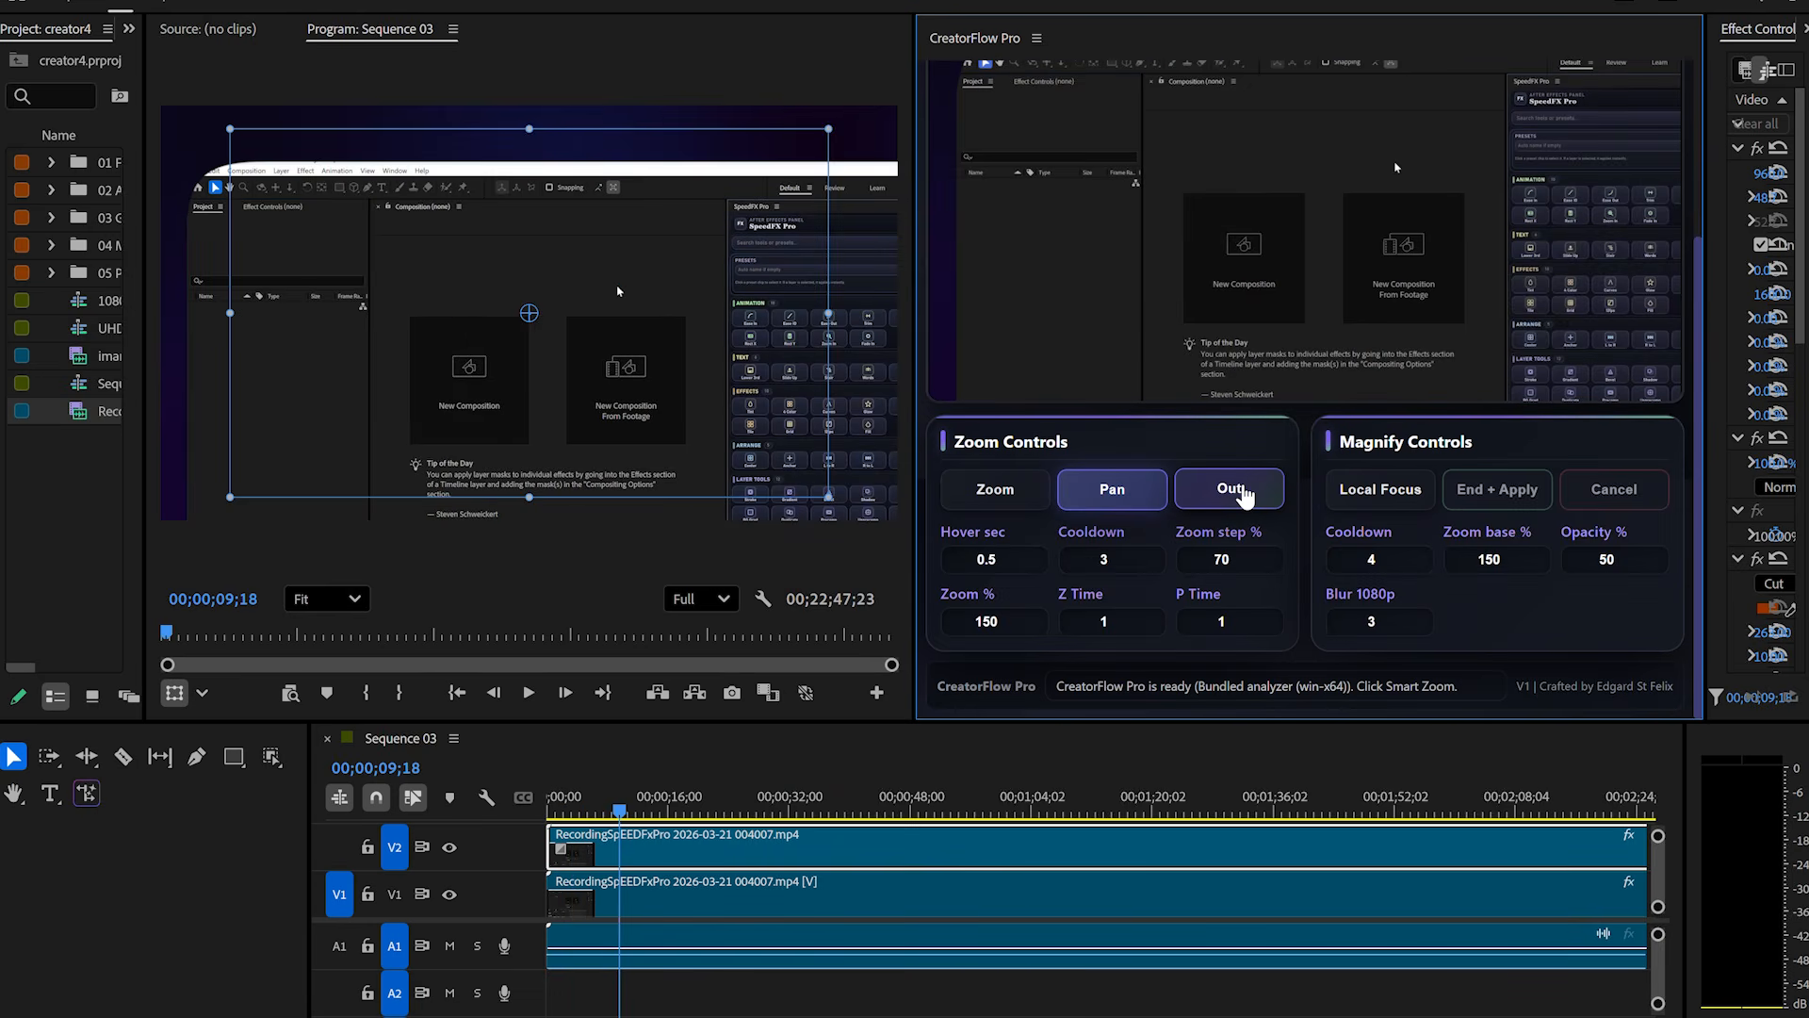
click(1244, 492)
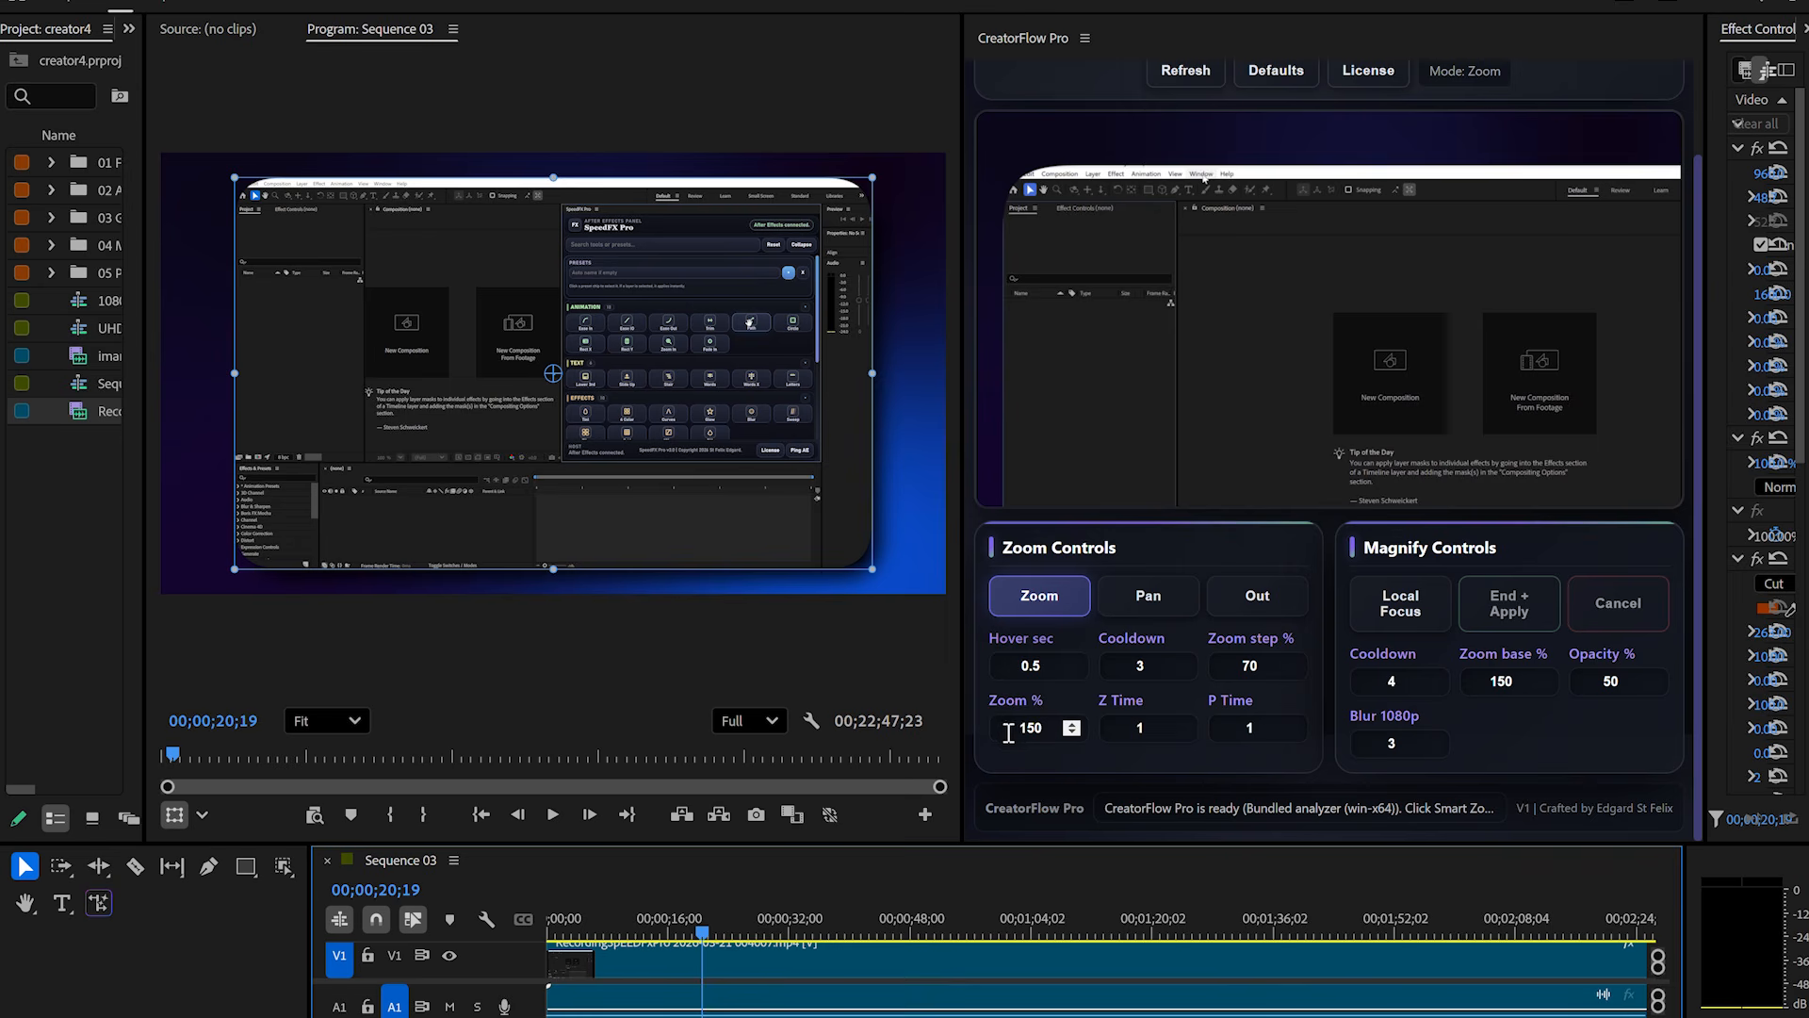
Zoom in on the recording's Composition Settings dialog and pan down to its OK button at about 00;00;27;19 with Auto-refresh on.
click(1072, 727)
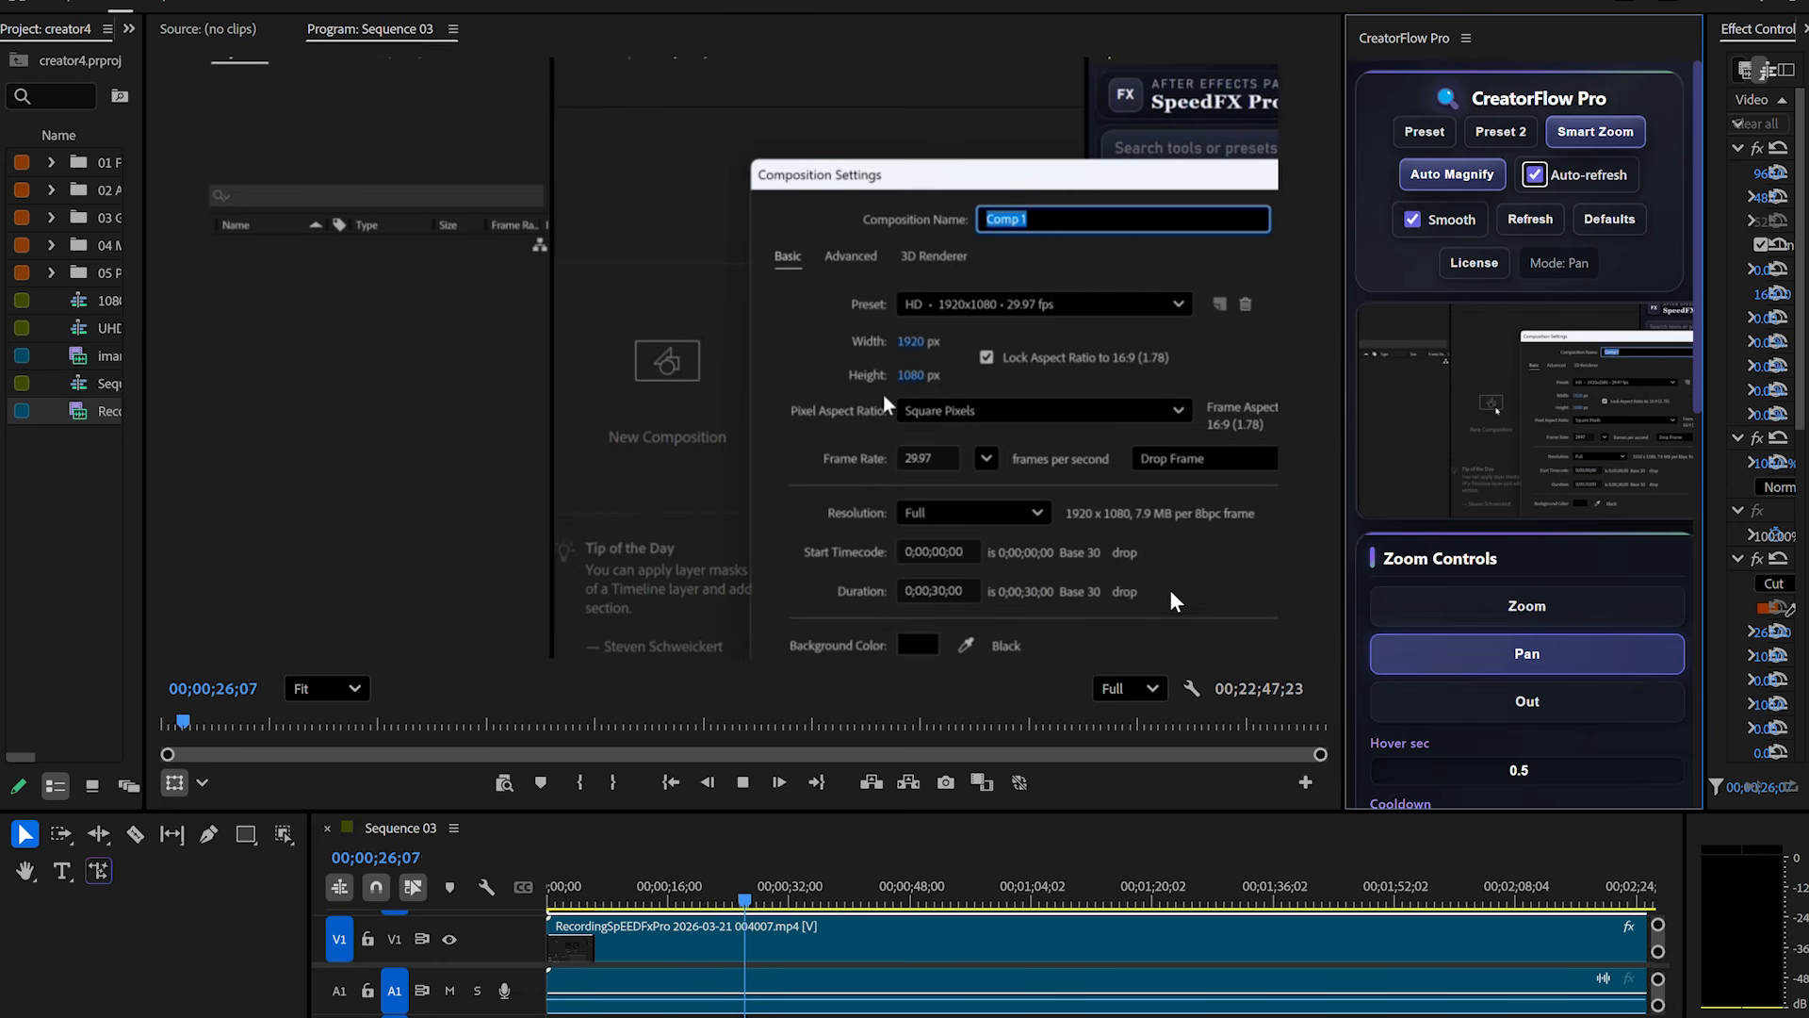
click(1141, 611)
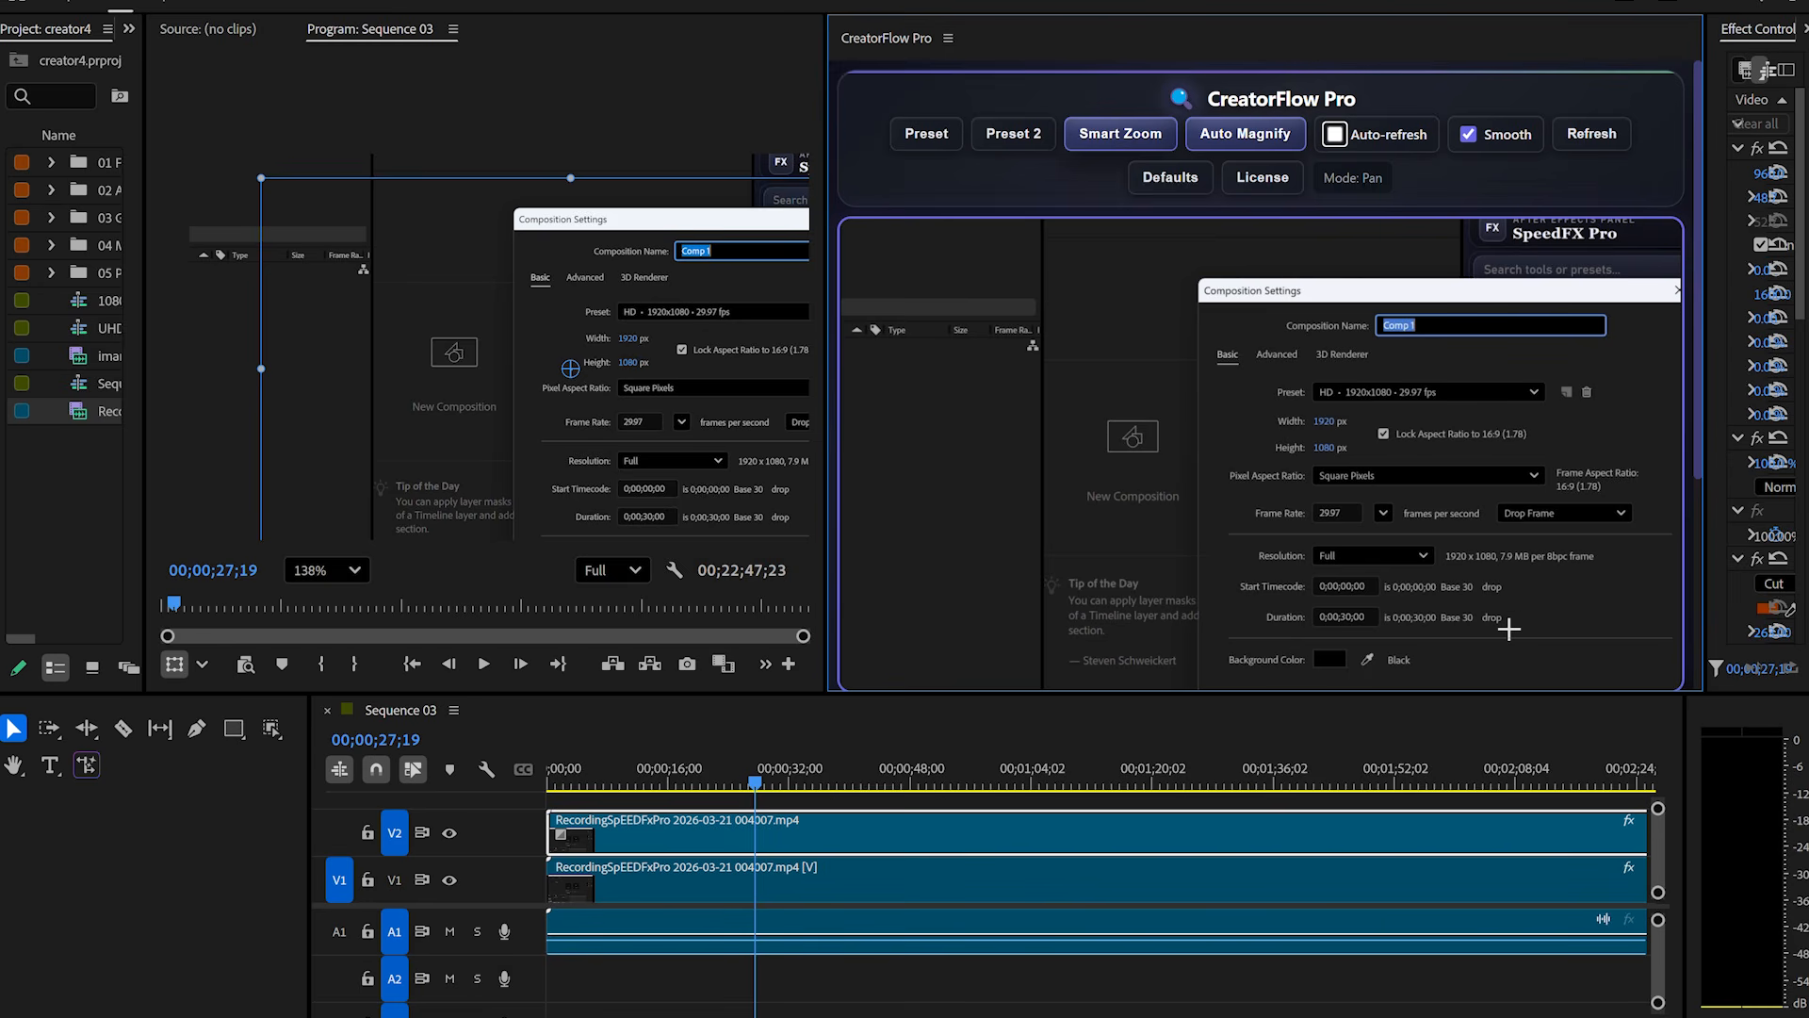
click(1336, 134)
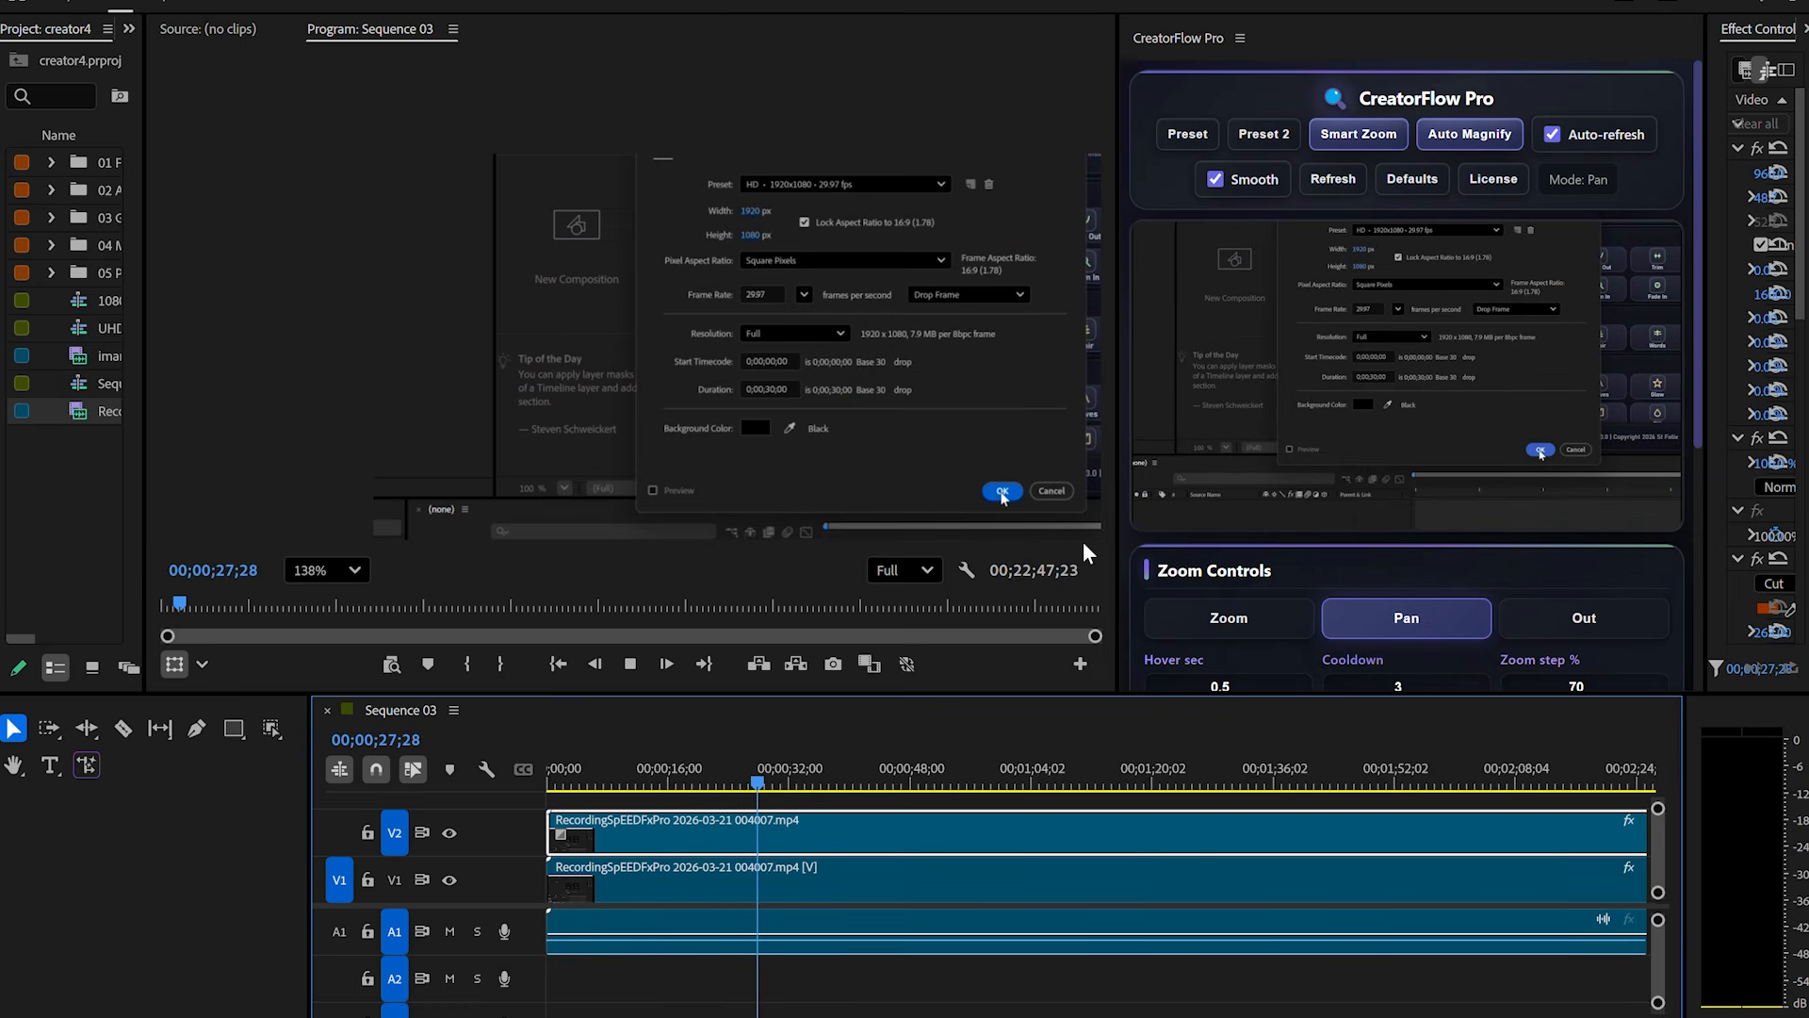
key(space)
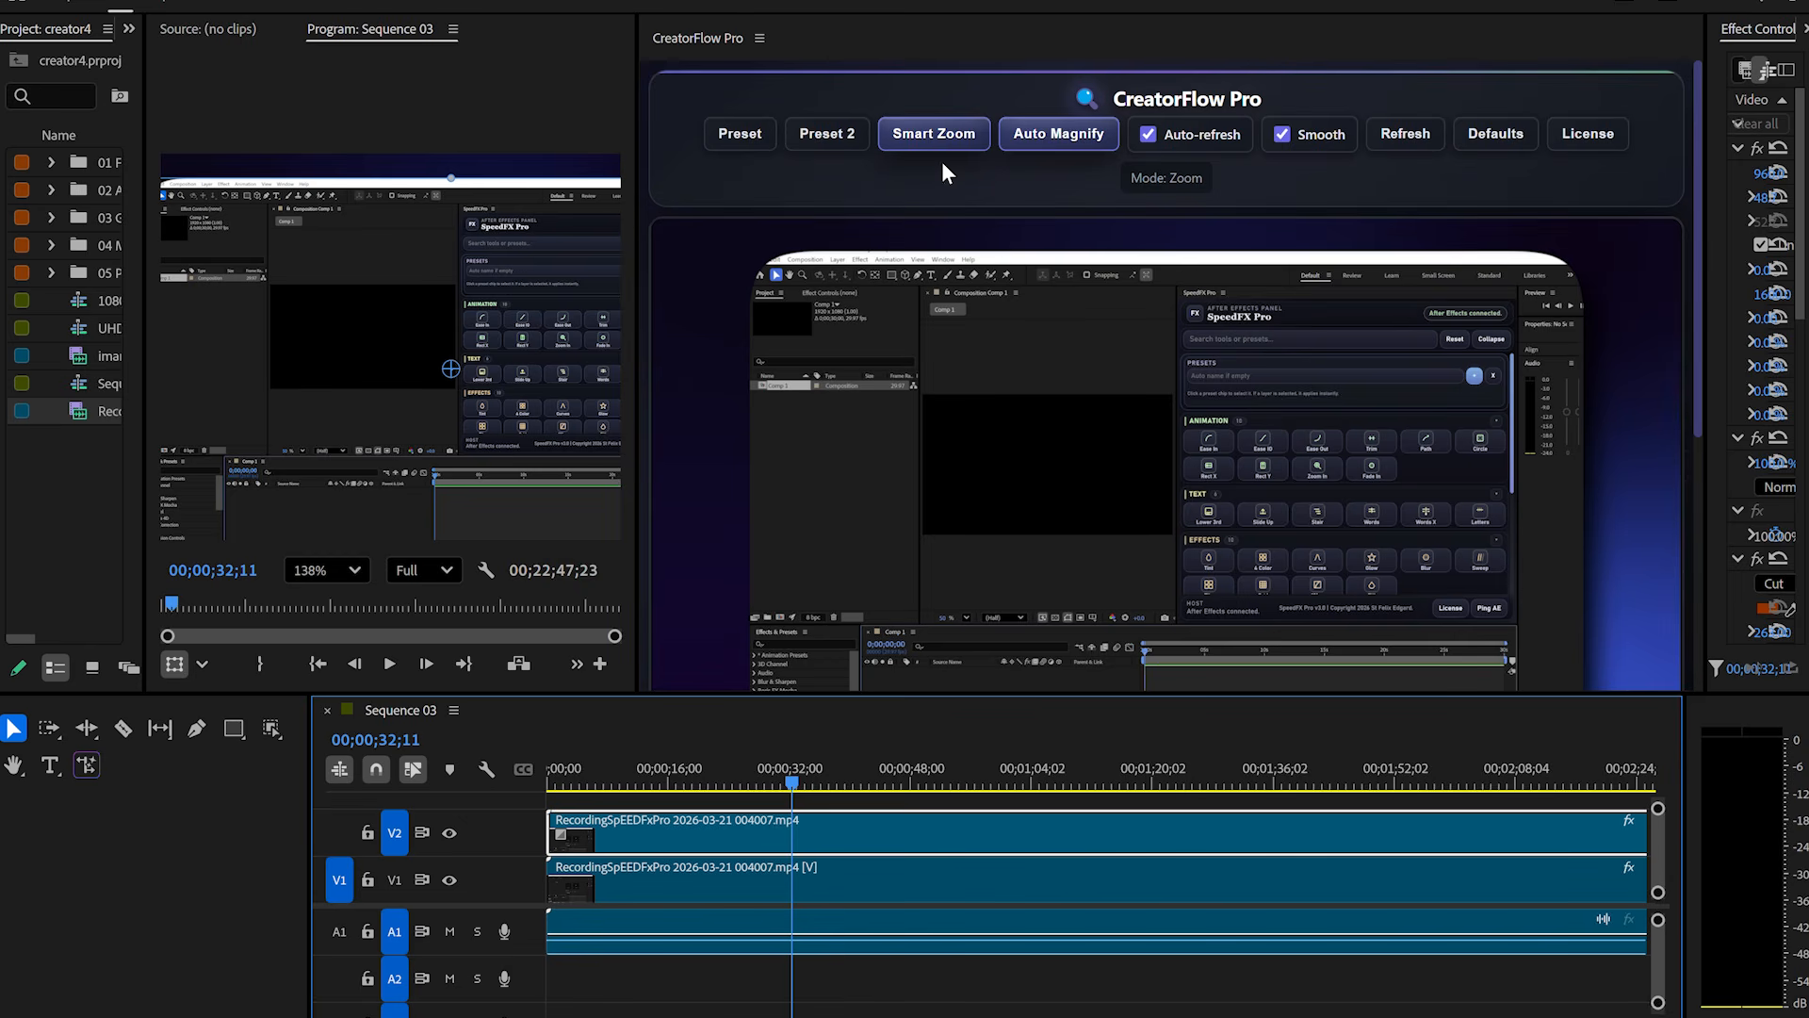
Start a Local Focus on the V2 recording at 00;12;02;16 and frame the color picker dialog in the preview.
click(930, 151)
scroll(1090, 822, down, 5)
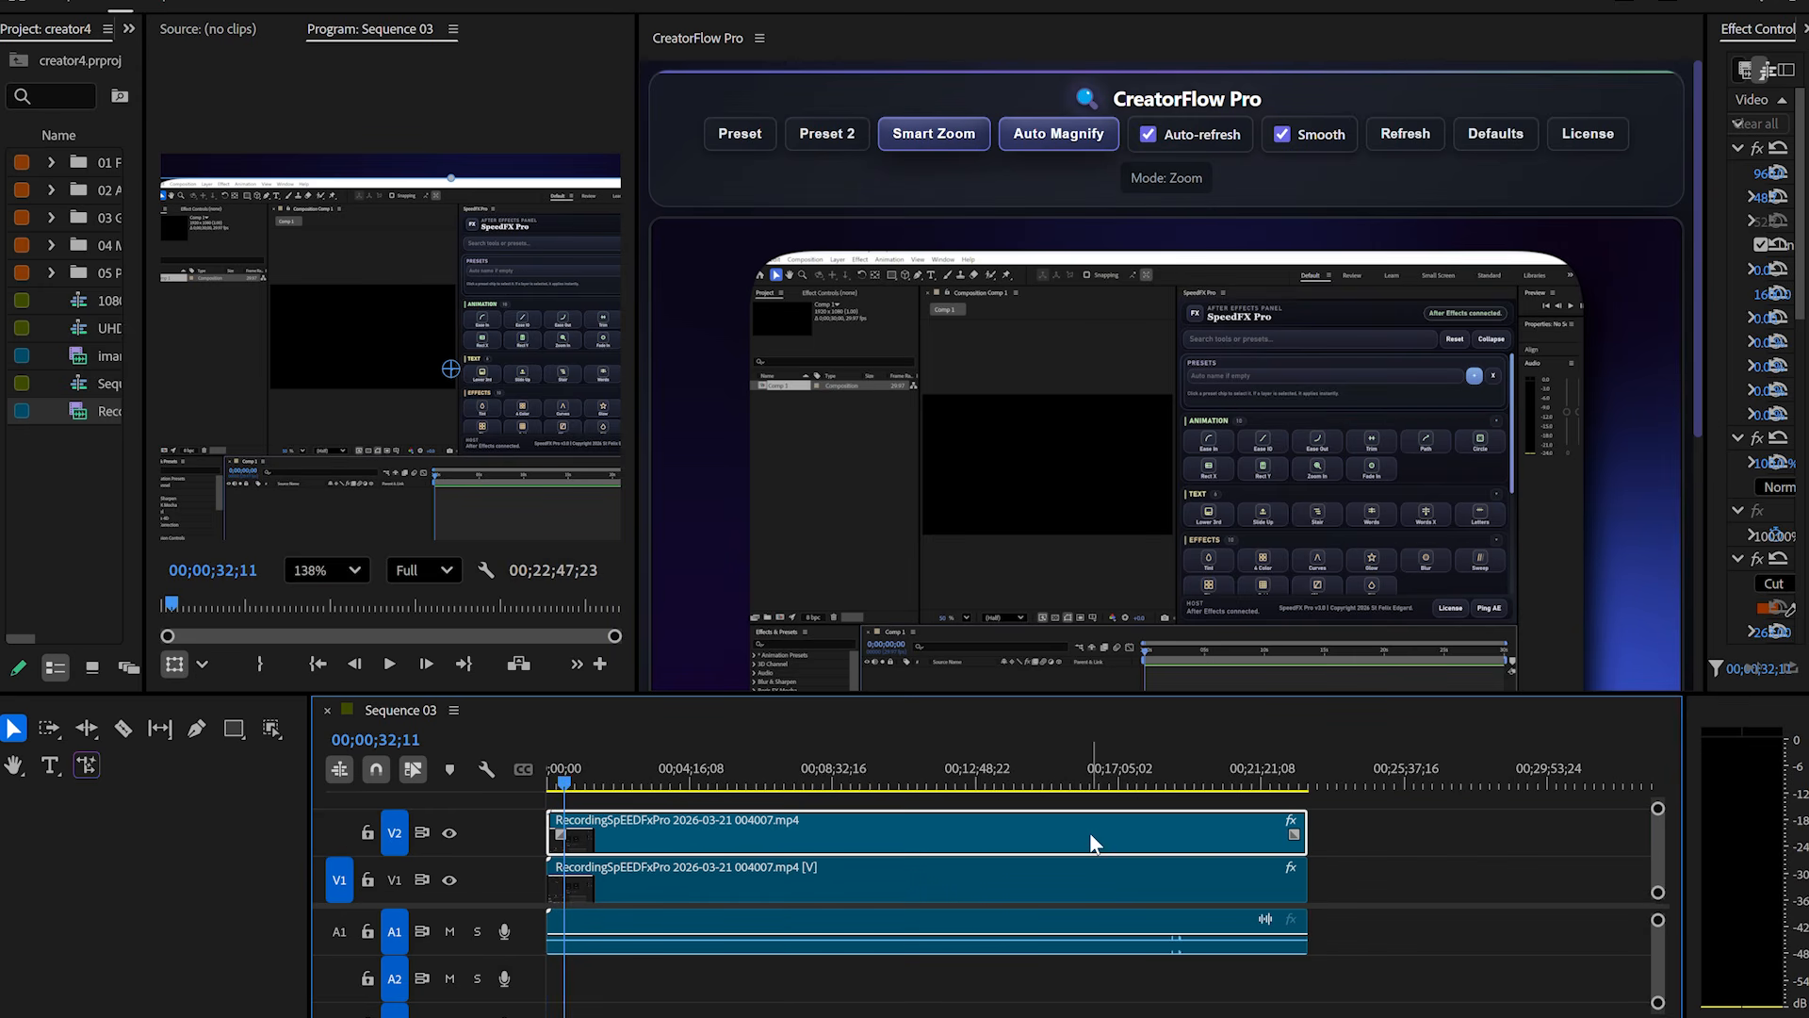
click(1302, 830)
click(777, 829)
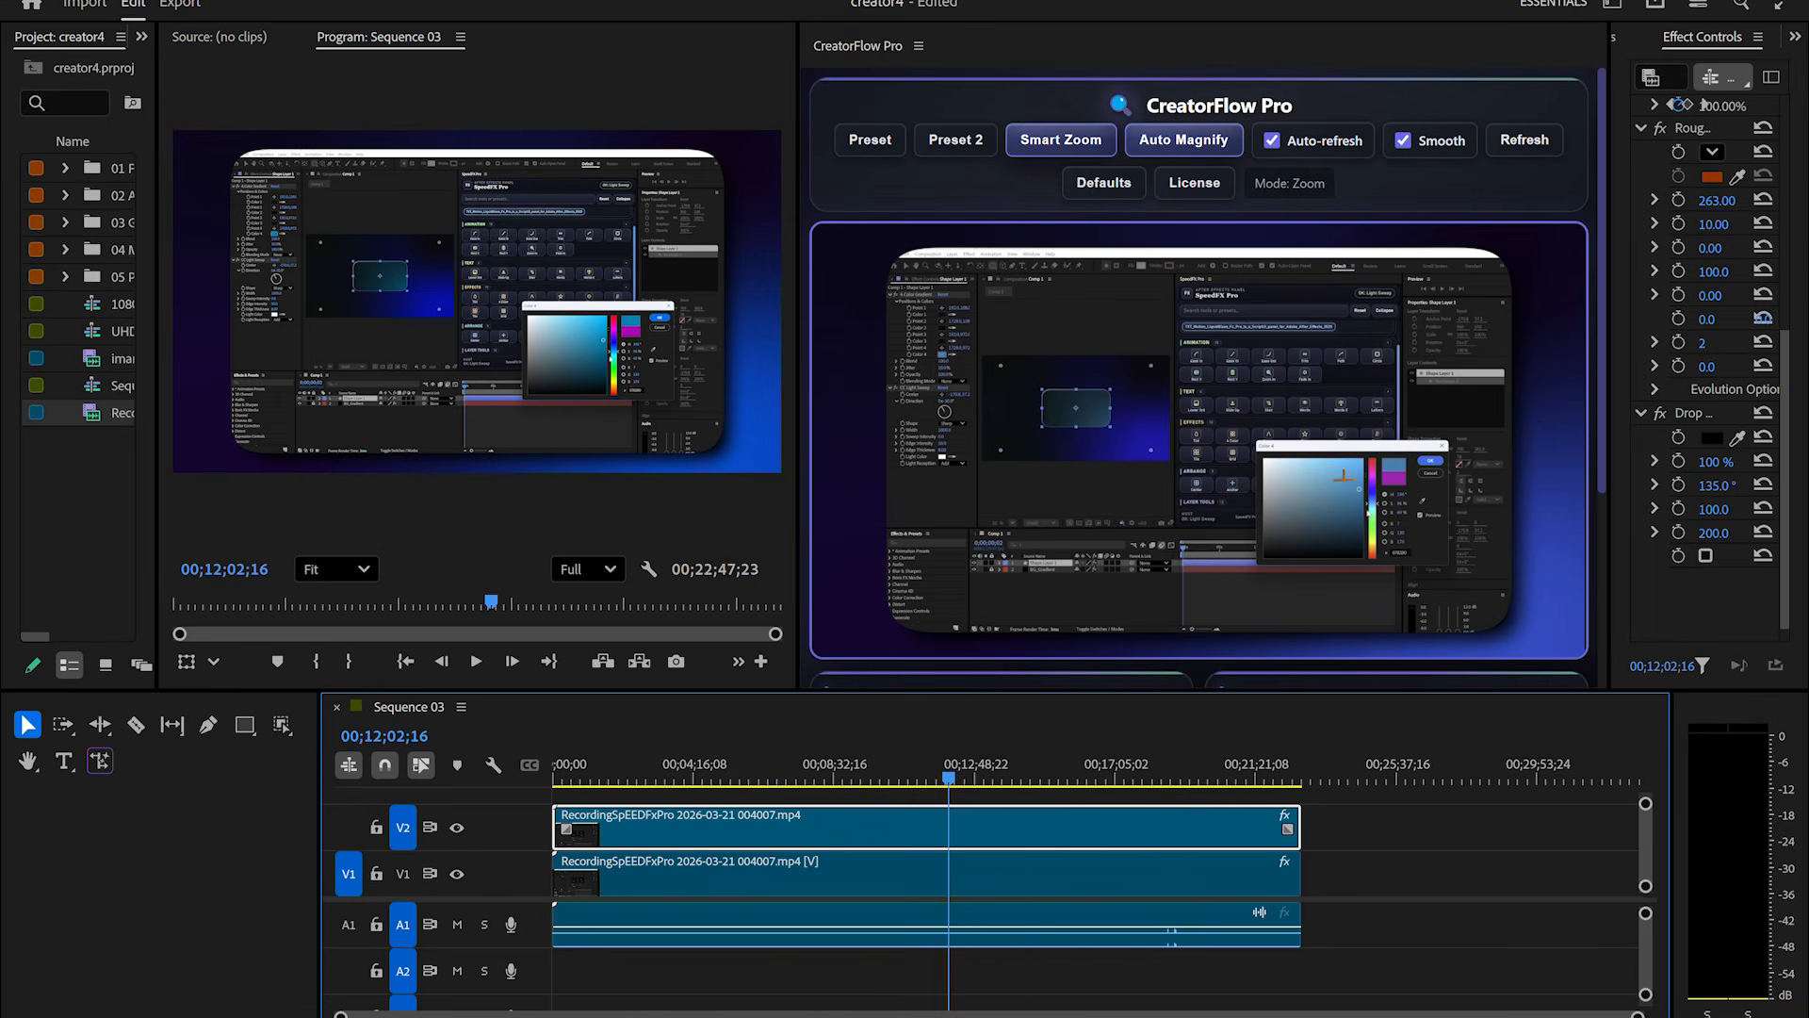
drag(1608, 409, 1561, 415)
scroll(1425, 477, down, 3)
click(1245, 474)
drag(1224, 423, 1414, 554)
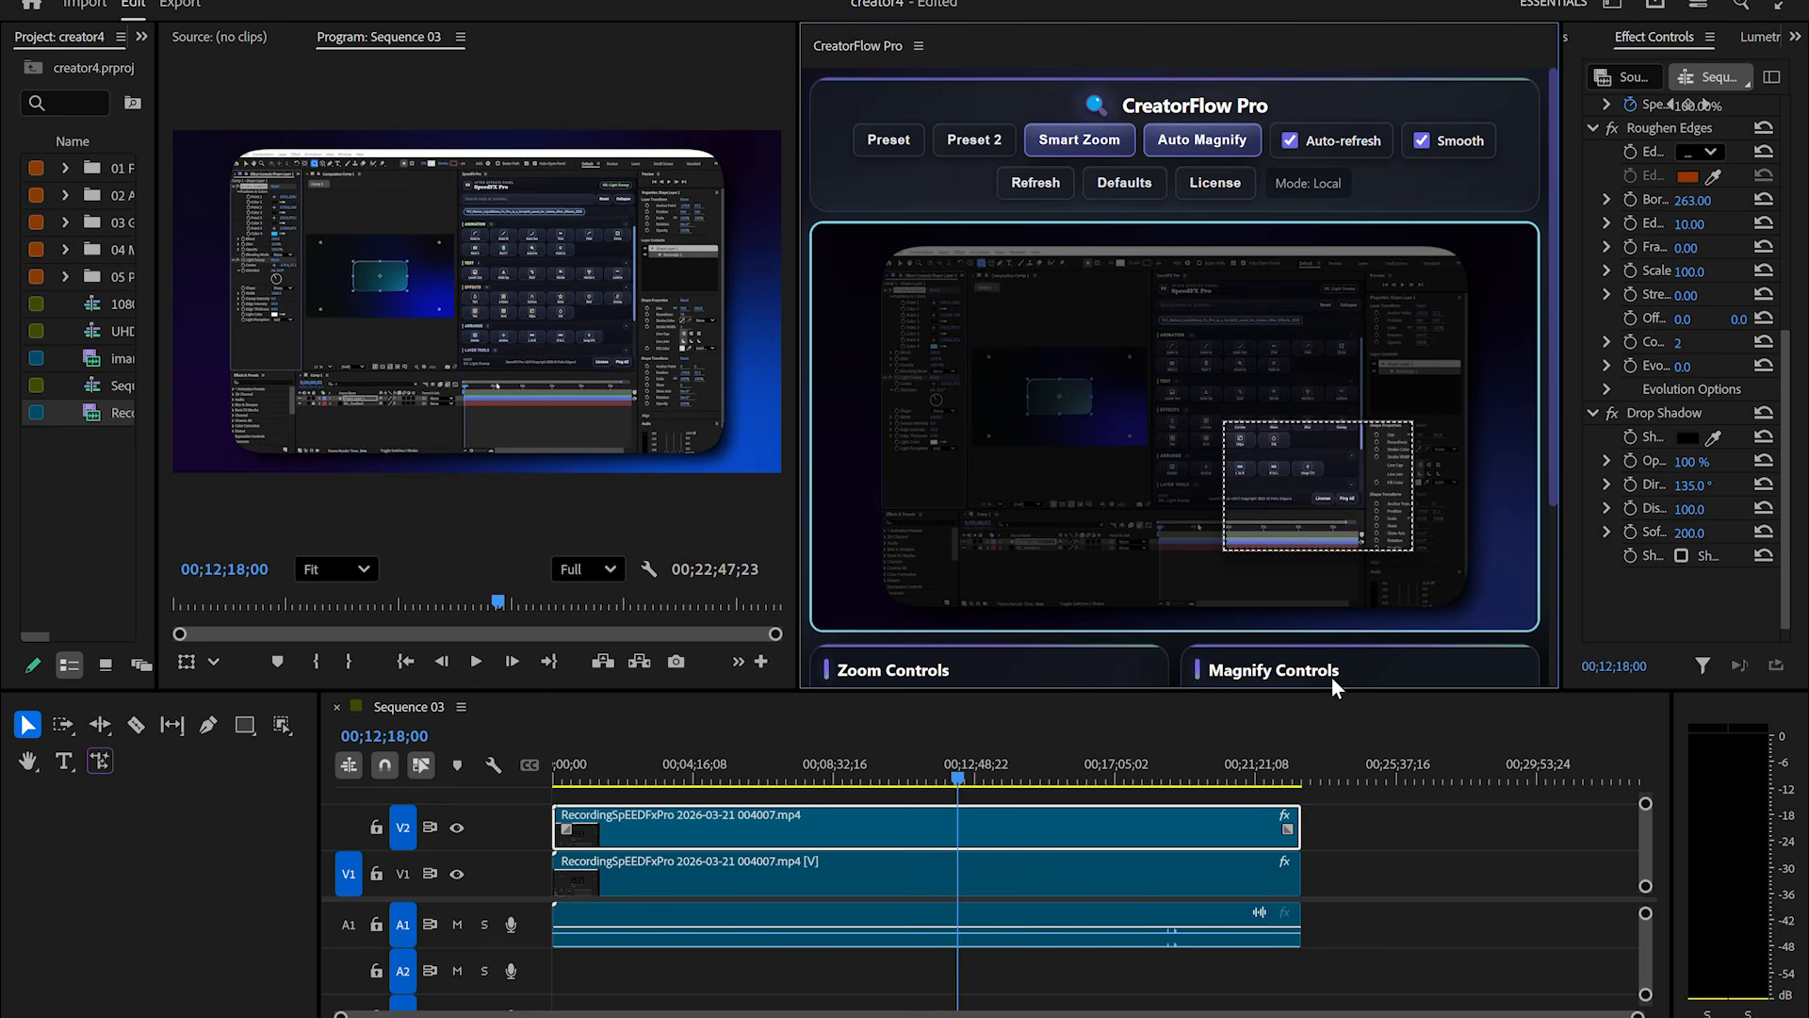
Play to 00;12;18;00, then end and apply the Local Focus on the color picker.
key(space)
scroll(1357, 612, down, 5)
click(1357, 466)
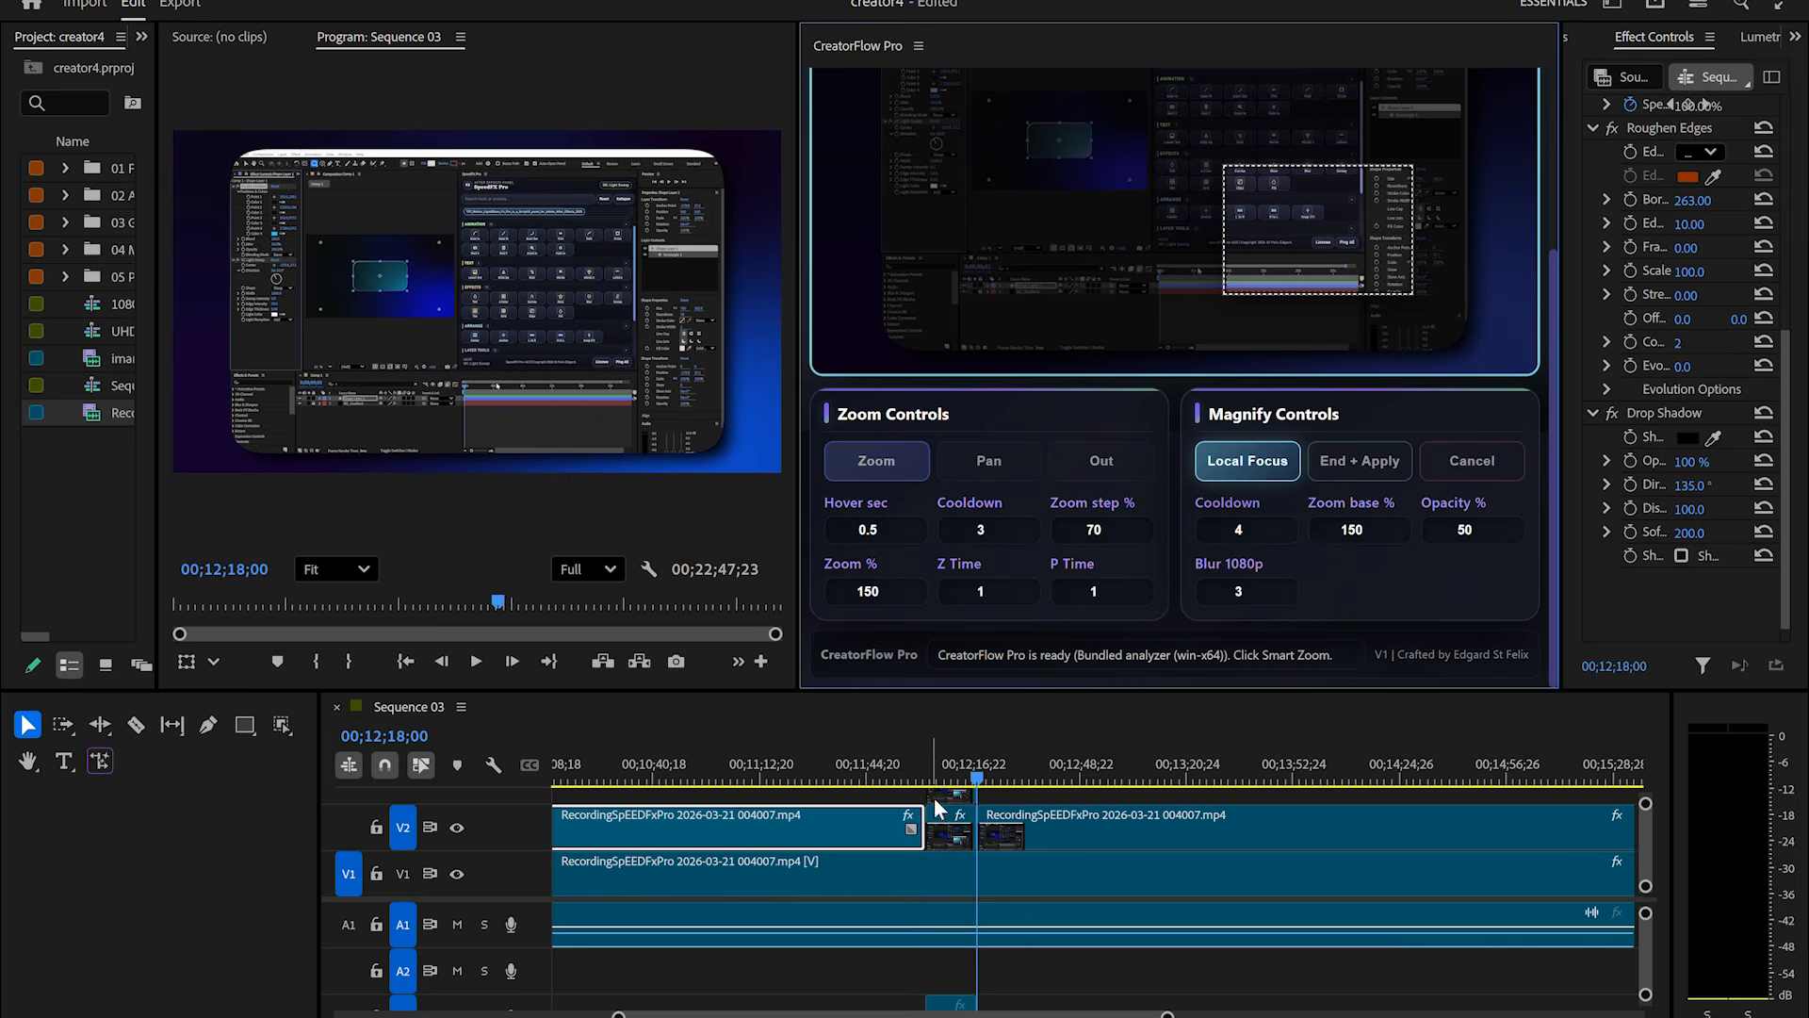
Enlarge the Program monitor and play the magnified color picker section from 00;12;02;01 to review the blurred background.
drag(991, 692, 992, 553)
scroll(991, 553, up, 5)
drag(1010, 705, 950, 705)
drag(801, 312, 1106, 312)
key(space)
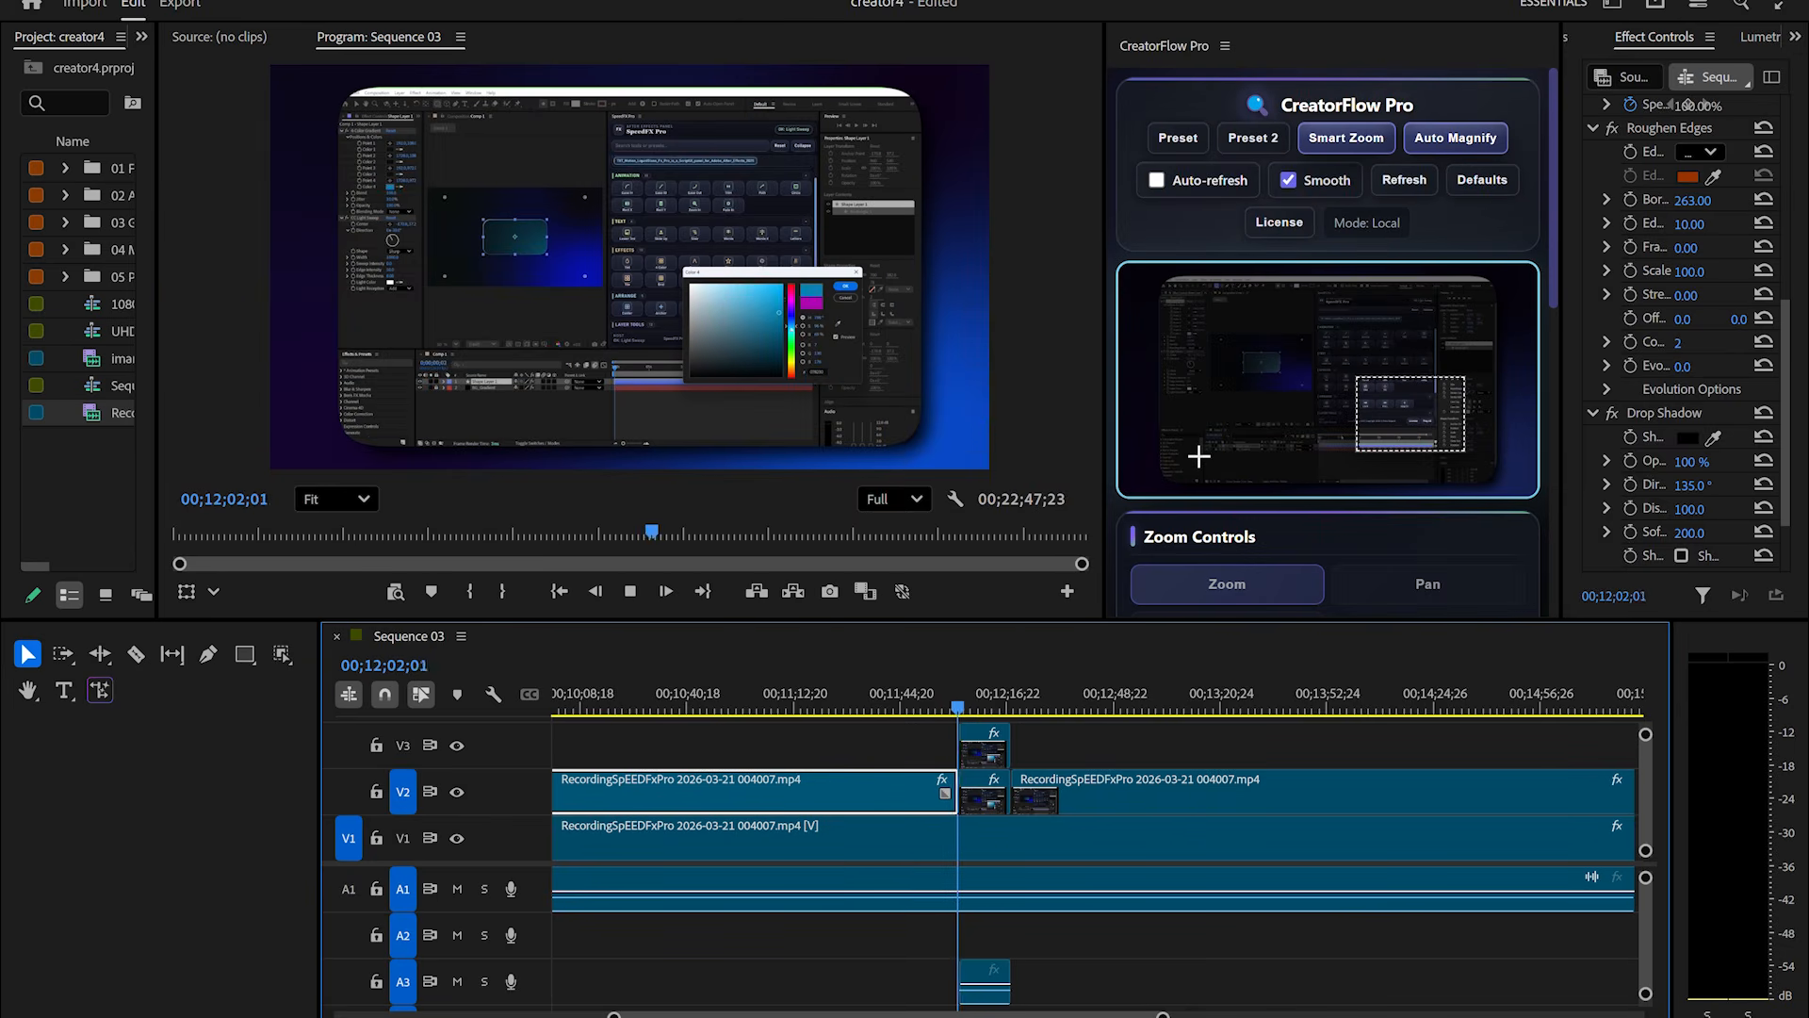
key(space)
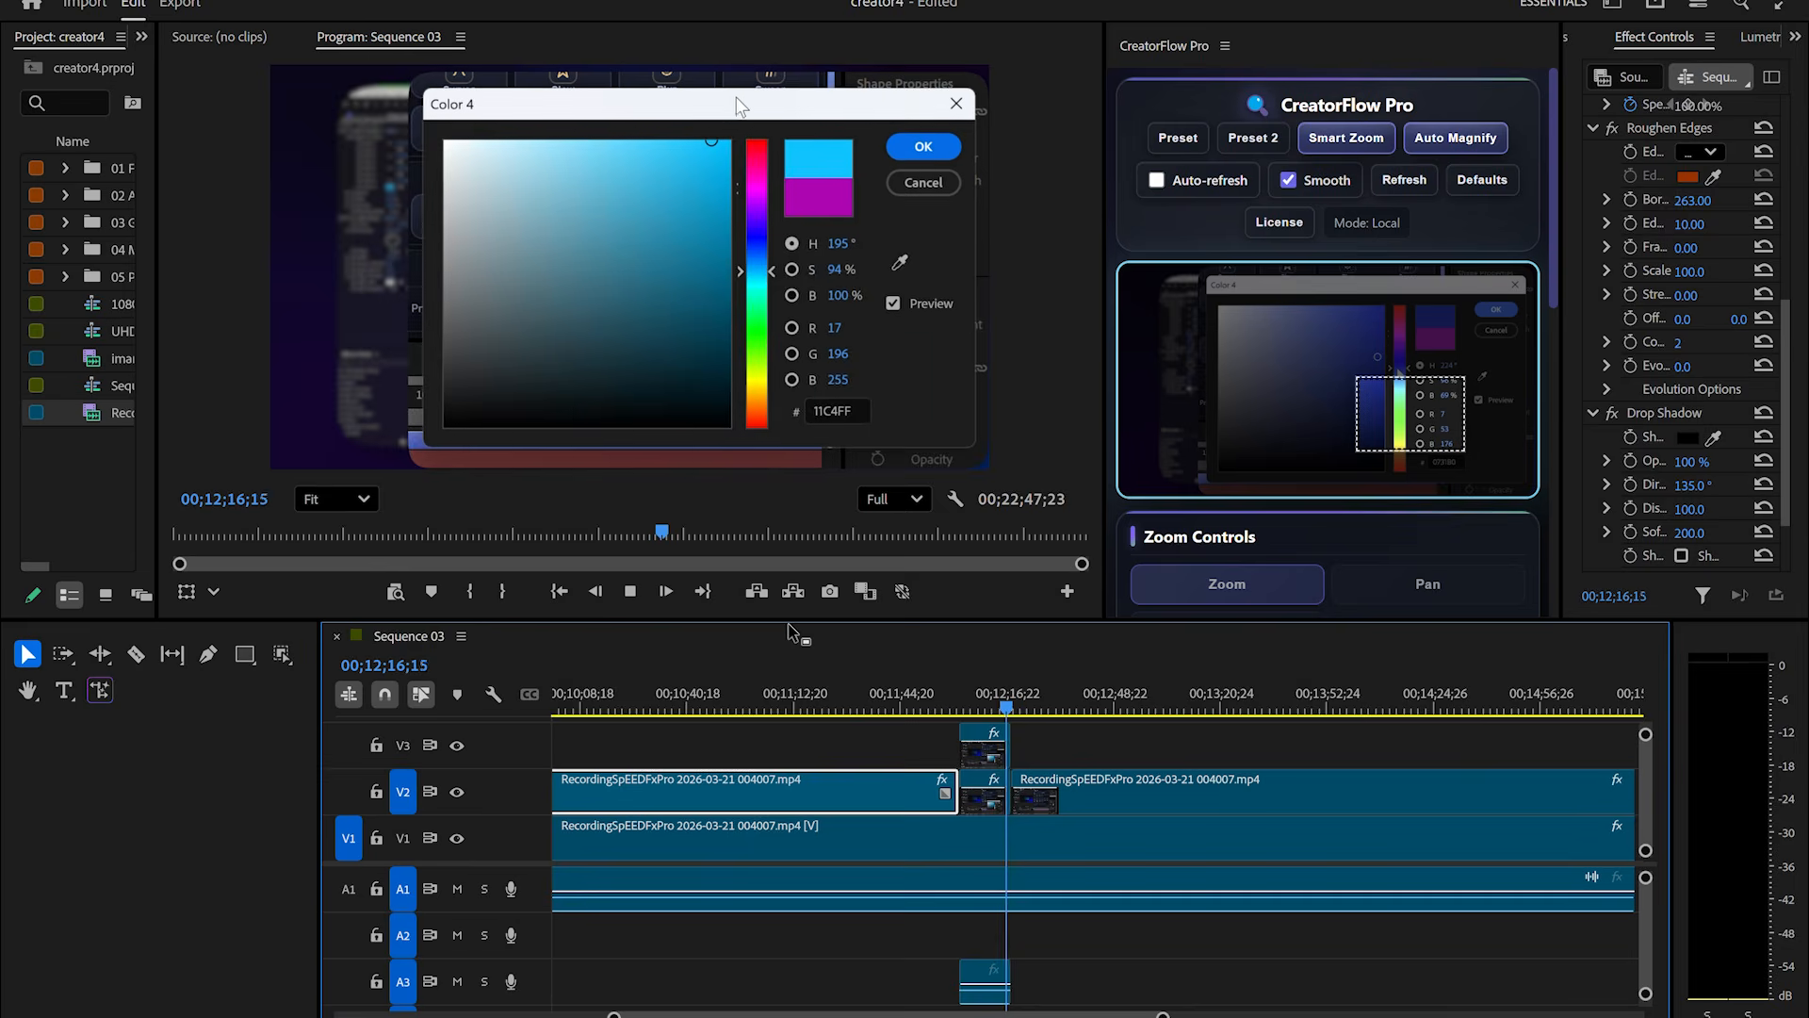
key(space)
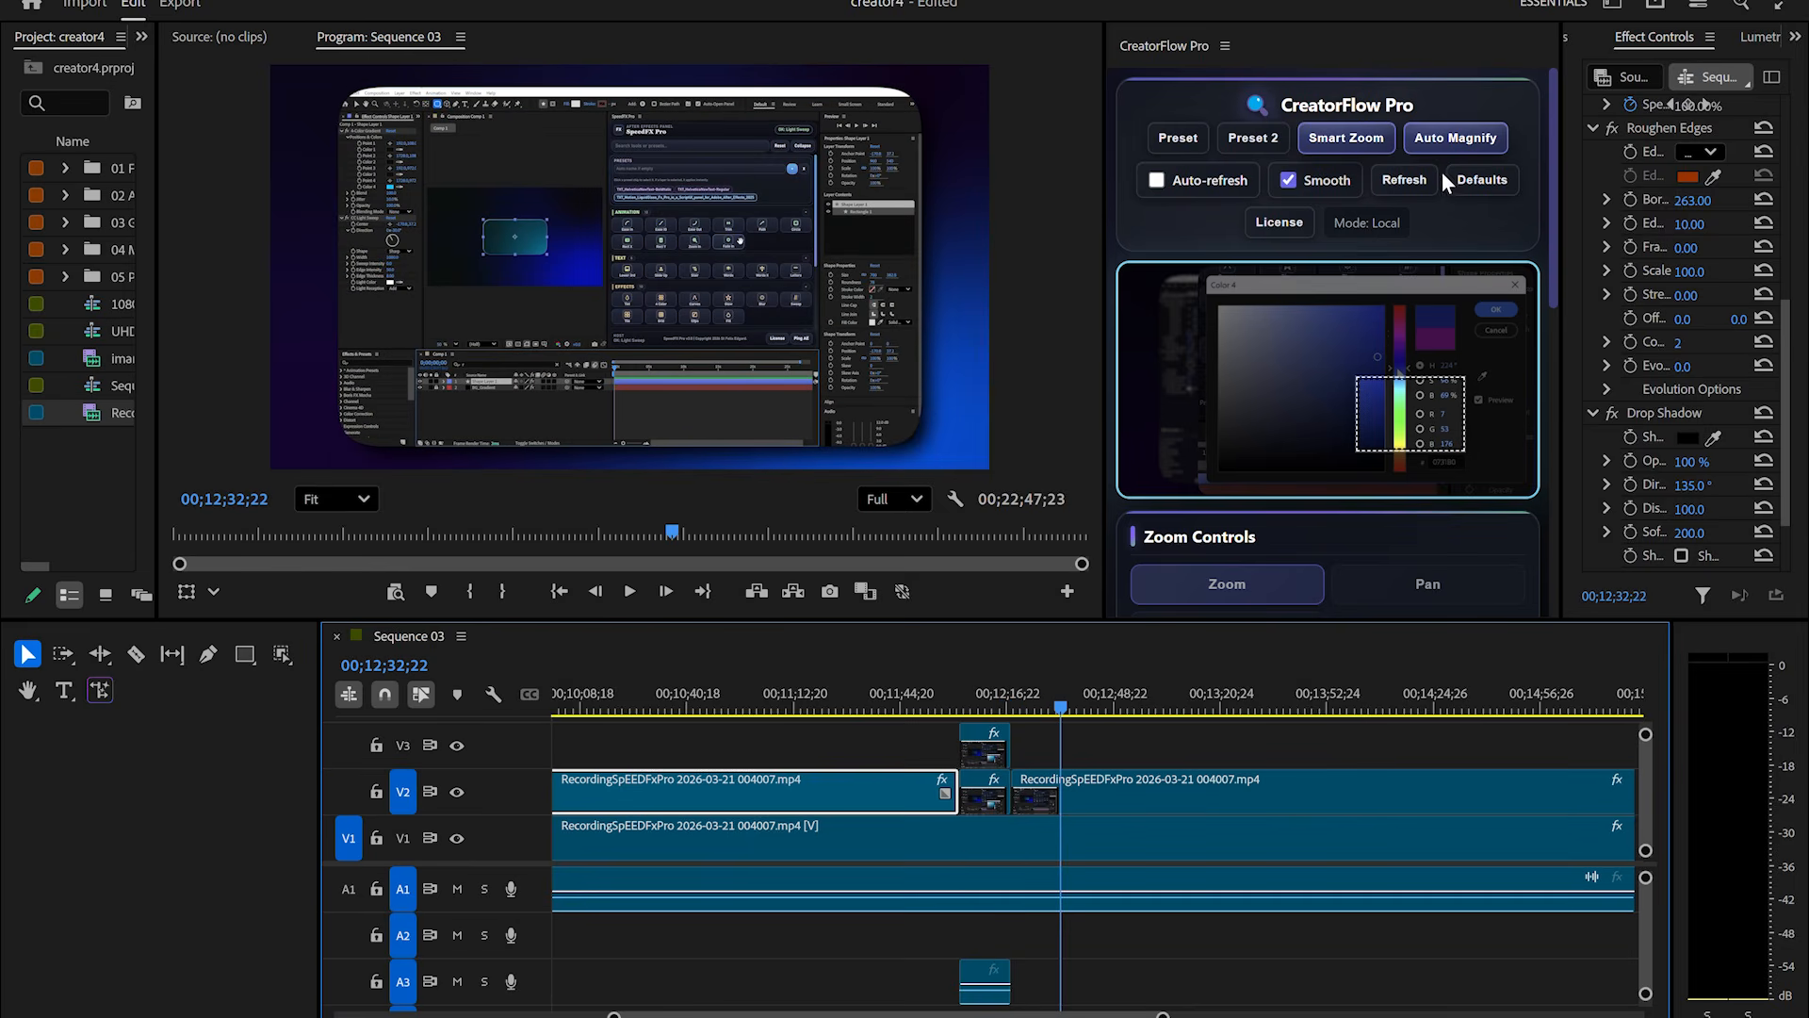
Turn on Auto-refresh and frame the SpeedFX Pro Animation buttons for a Local Focus at 00;12;32;22.
click(1164, 184)
drag(1561, 251, 1730, 255)
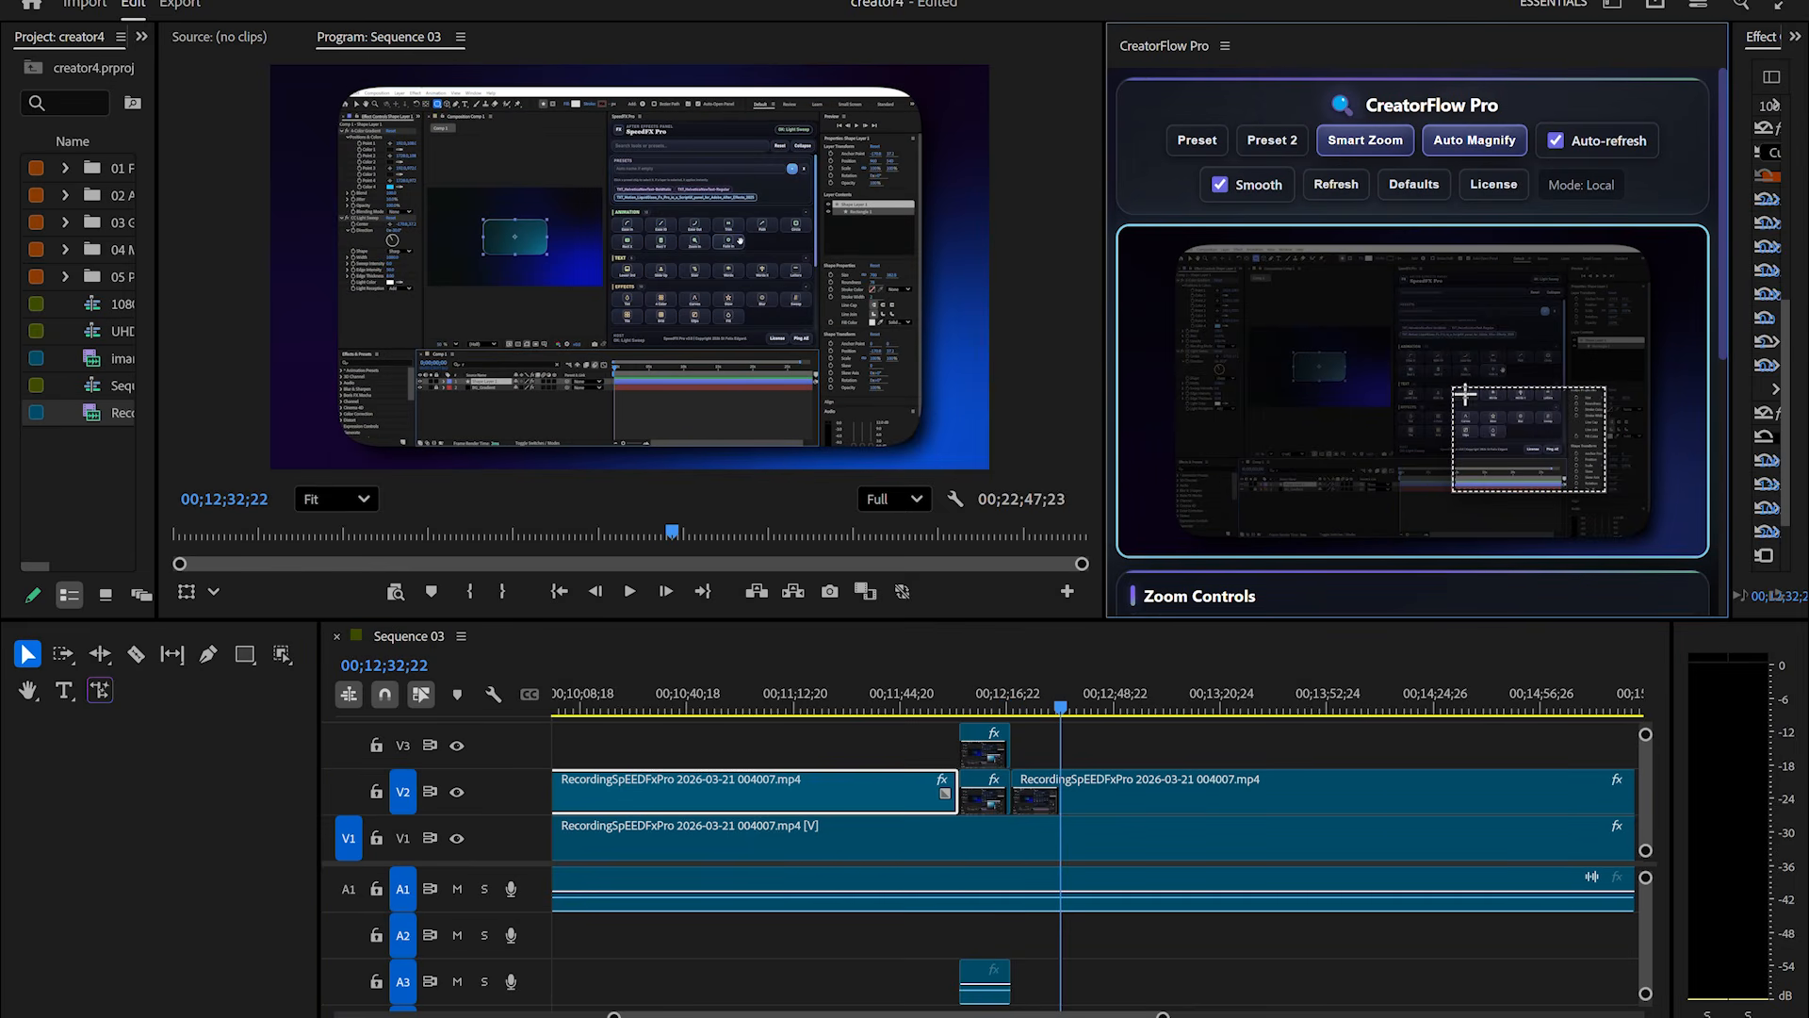
drag(1397, 345, 1482, 386)
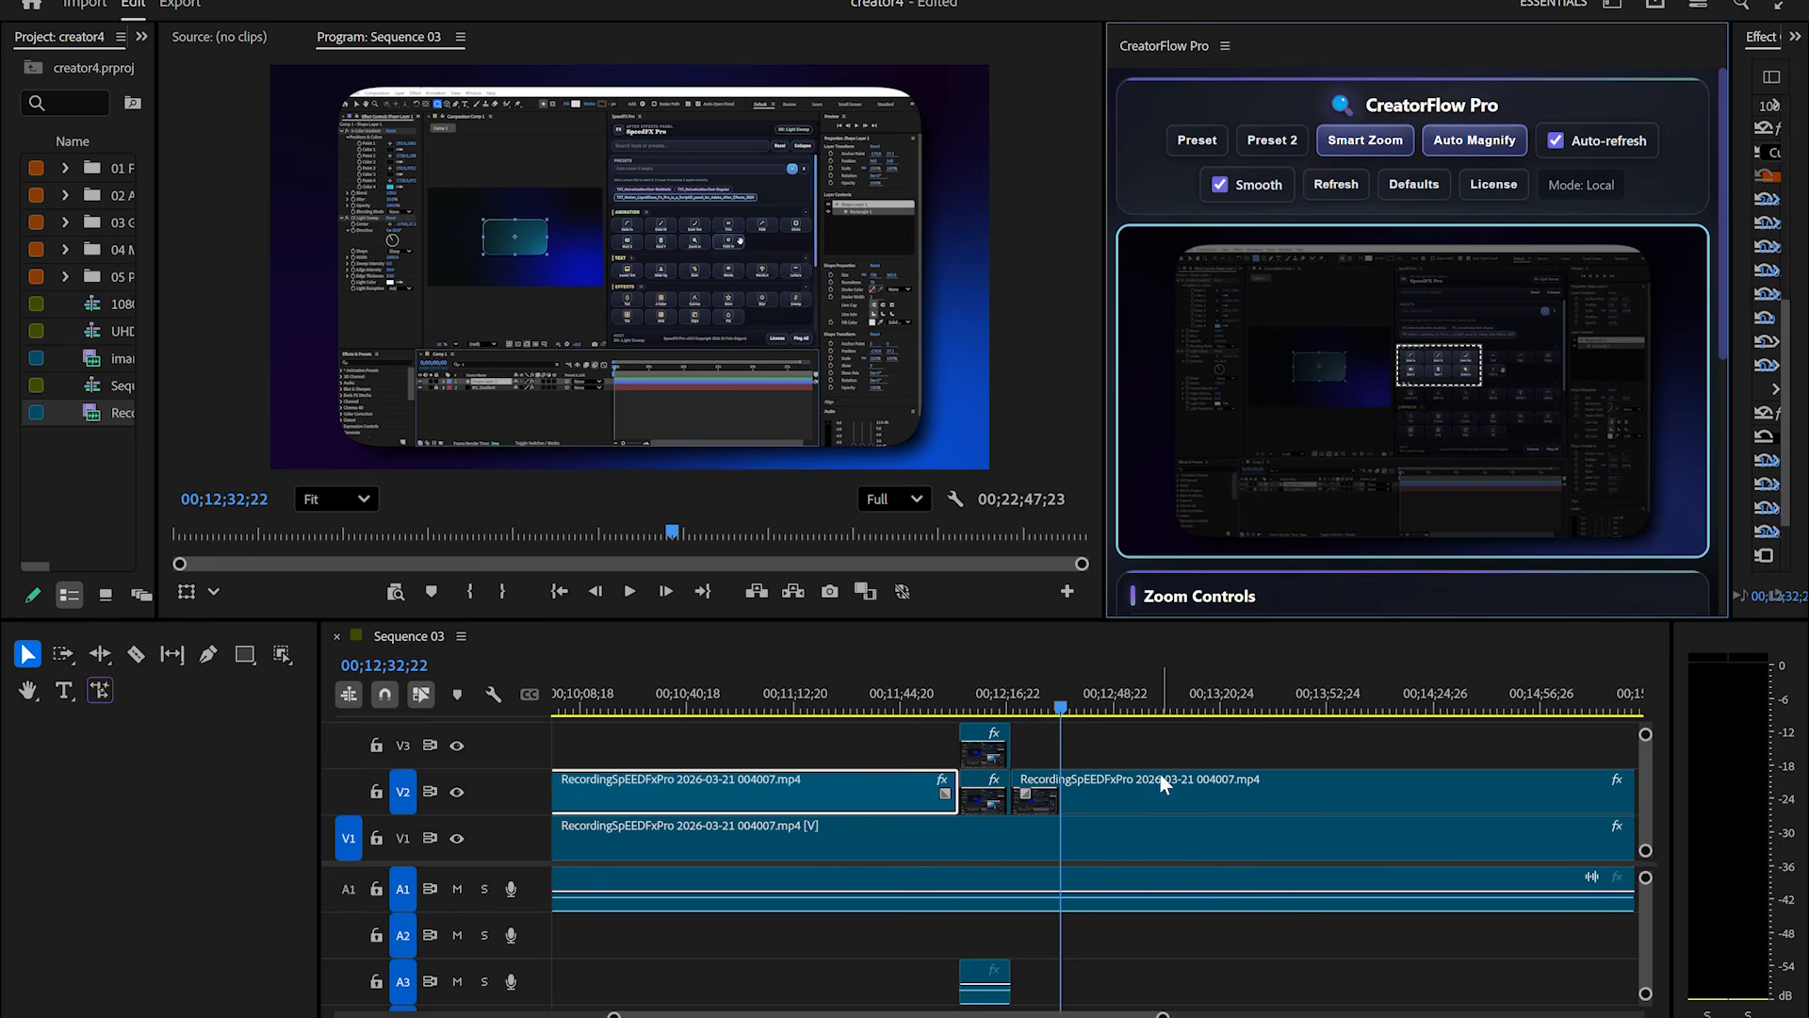
Select the V2 clip, play to 00;12;37;20, and end and apply the Local Focus on the Animation buttons.
click(1225, 777)
key(space)
key(space)
scroll(1456, 527, down, 4)
click(1456, 546)
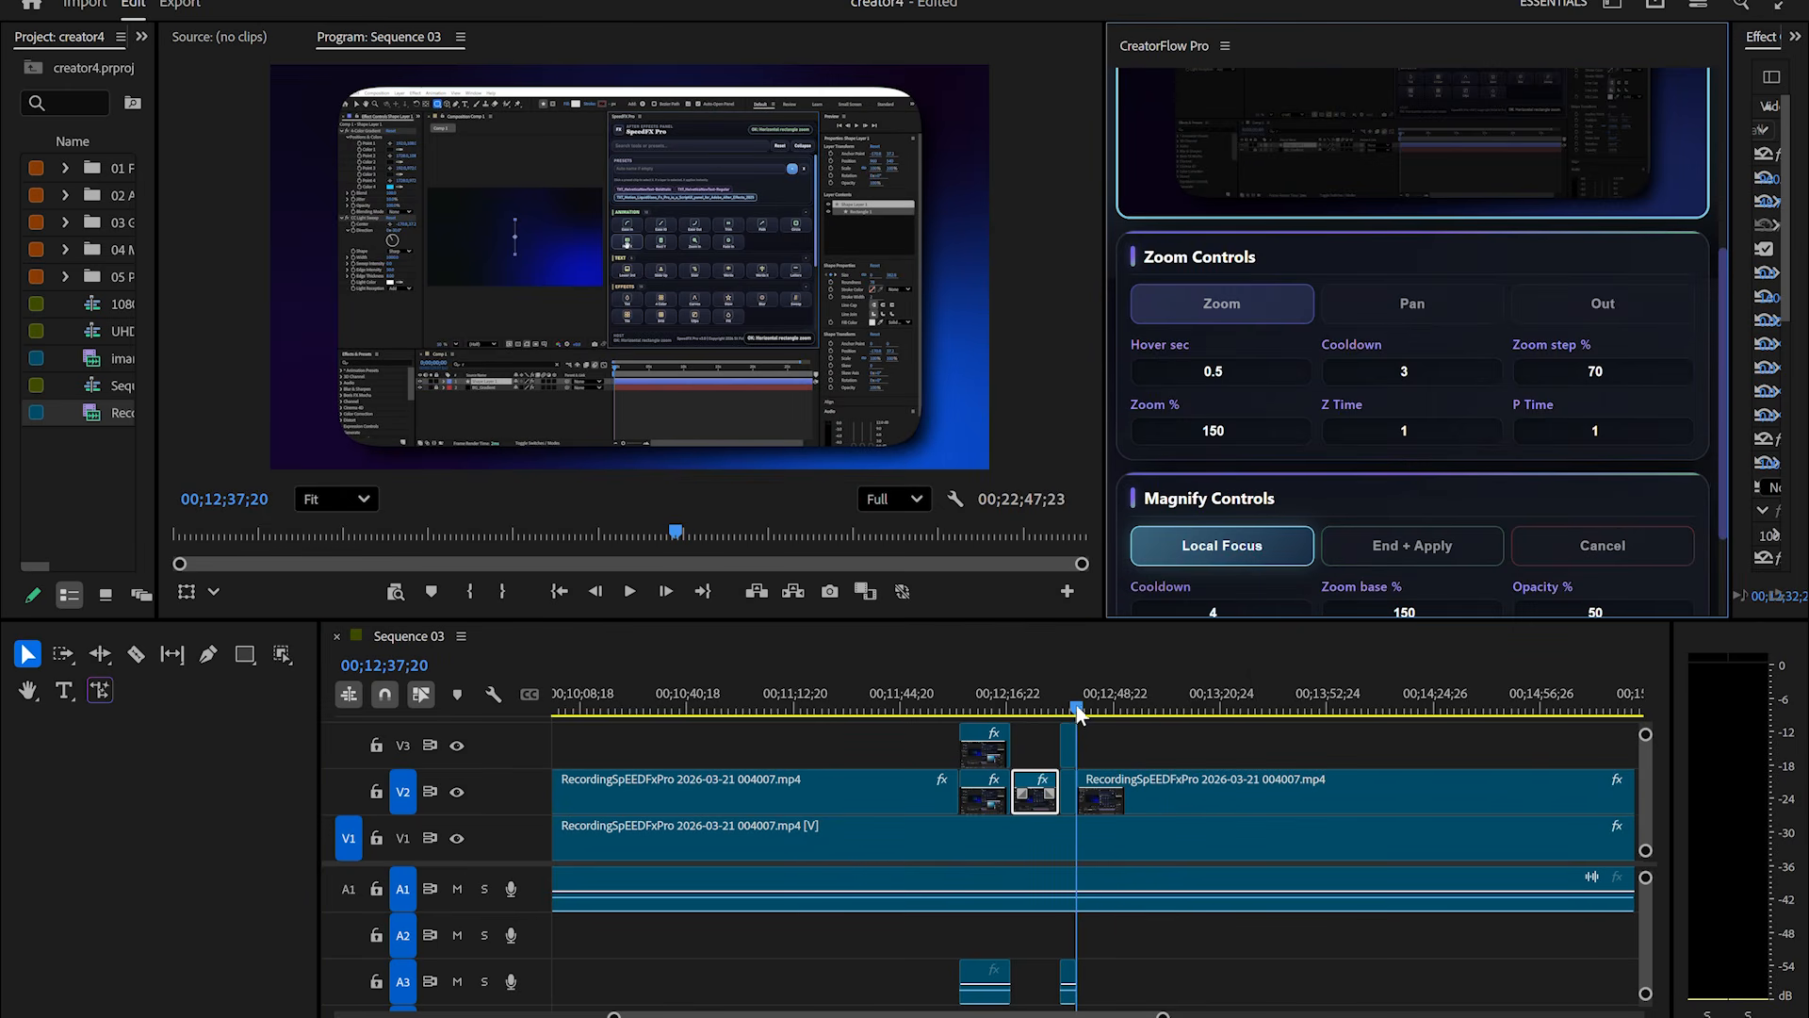
Turn off Local Focus and play the magnified Animation buttons section from its start.
drag(1077, 708, 1059, 711)
click(1240, 549)
key(space)
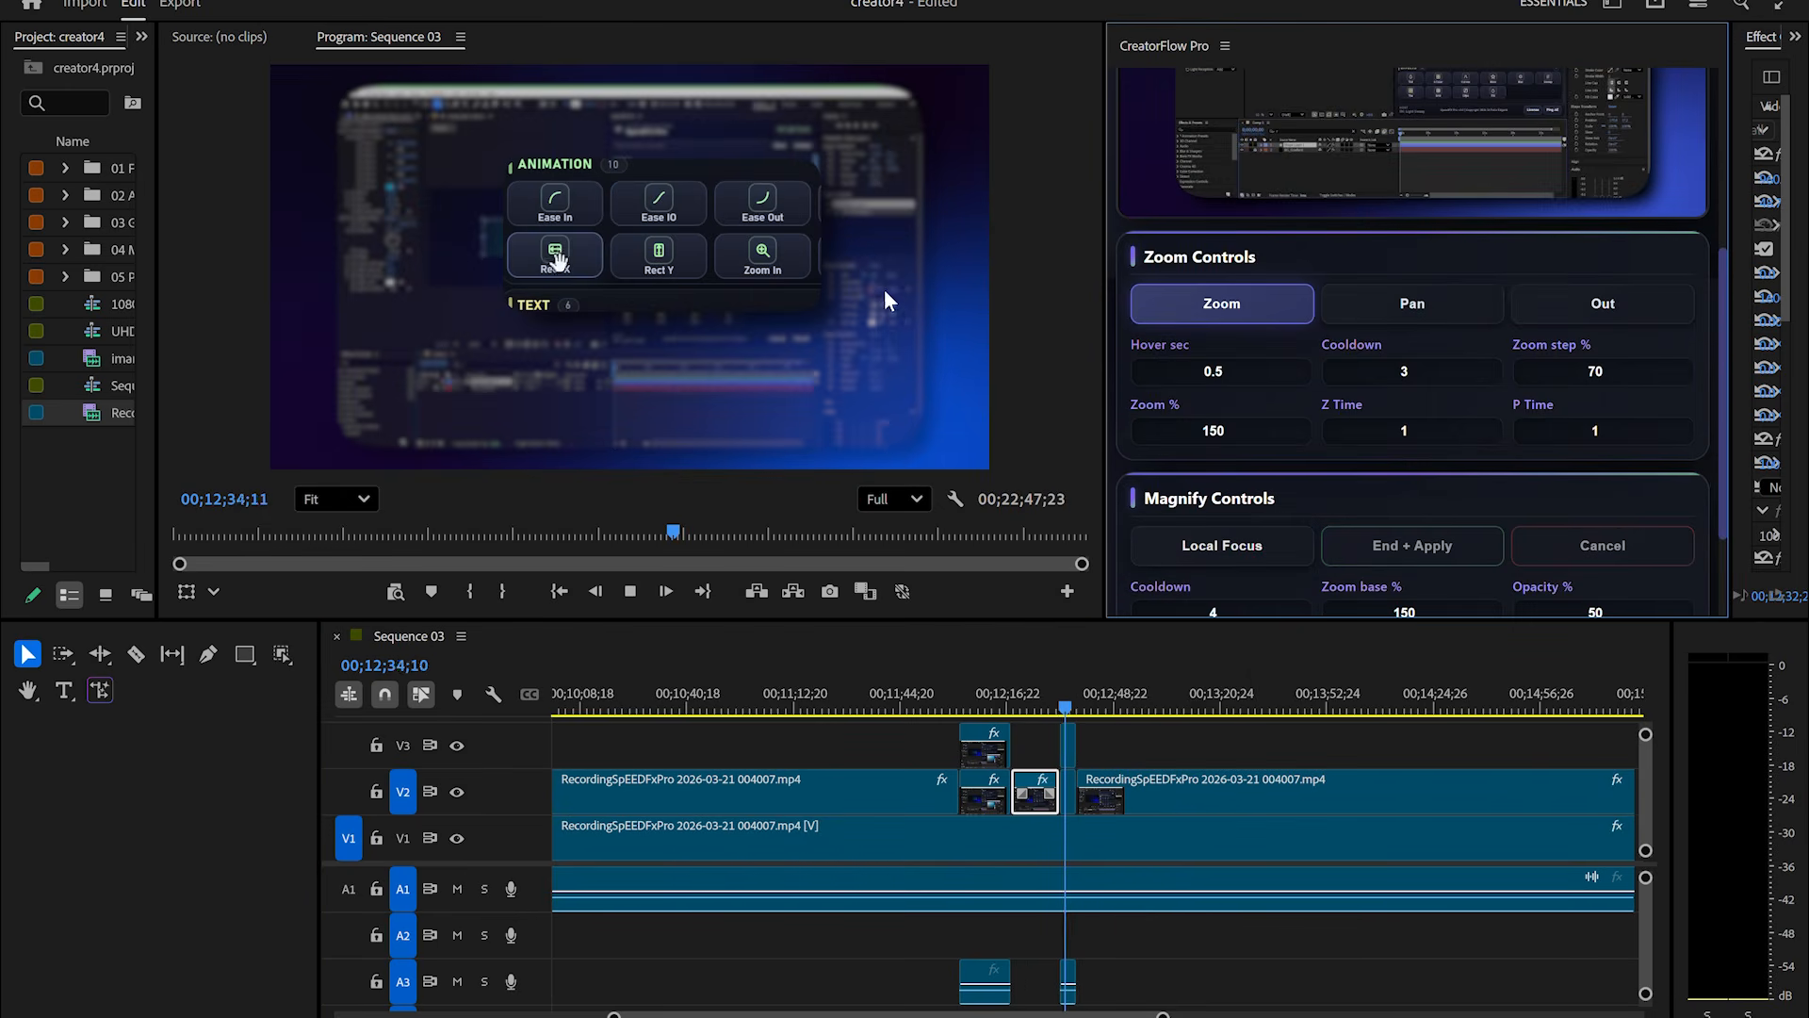
Enlarge the Program monitor, replay the magnified Animation buttons from 00;12;30;10, and widen the CreatorFlow Pro panel.
click(1057, 709)
click(1052, 710)
drag(795, 621, 1061, 741)
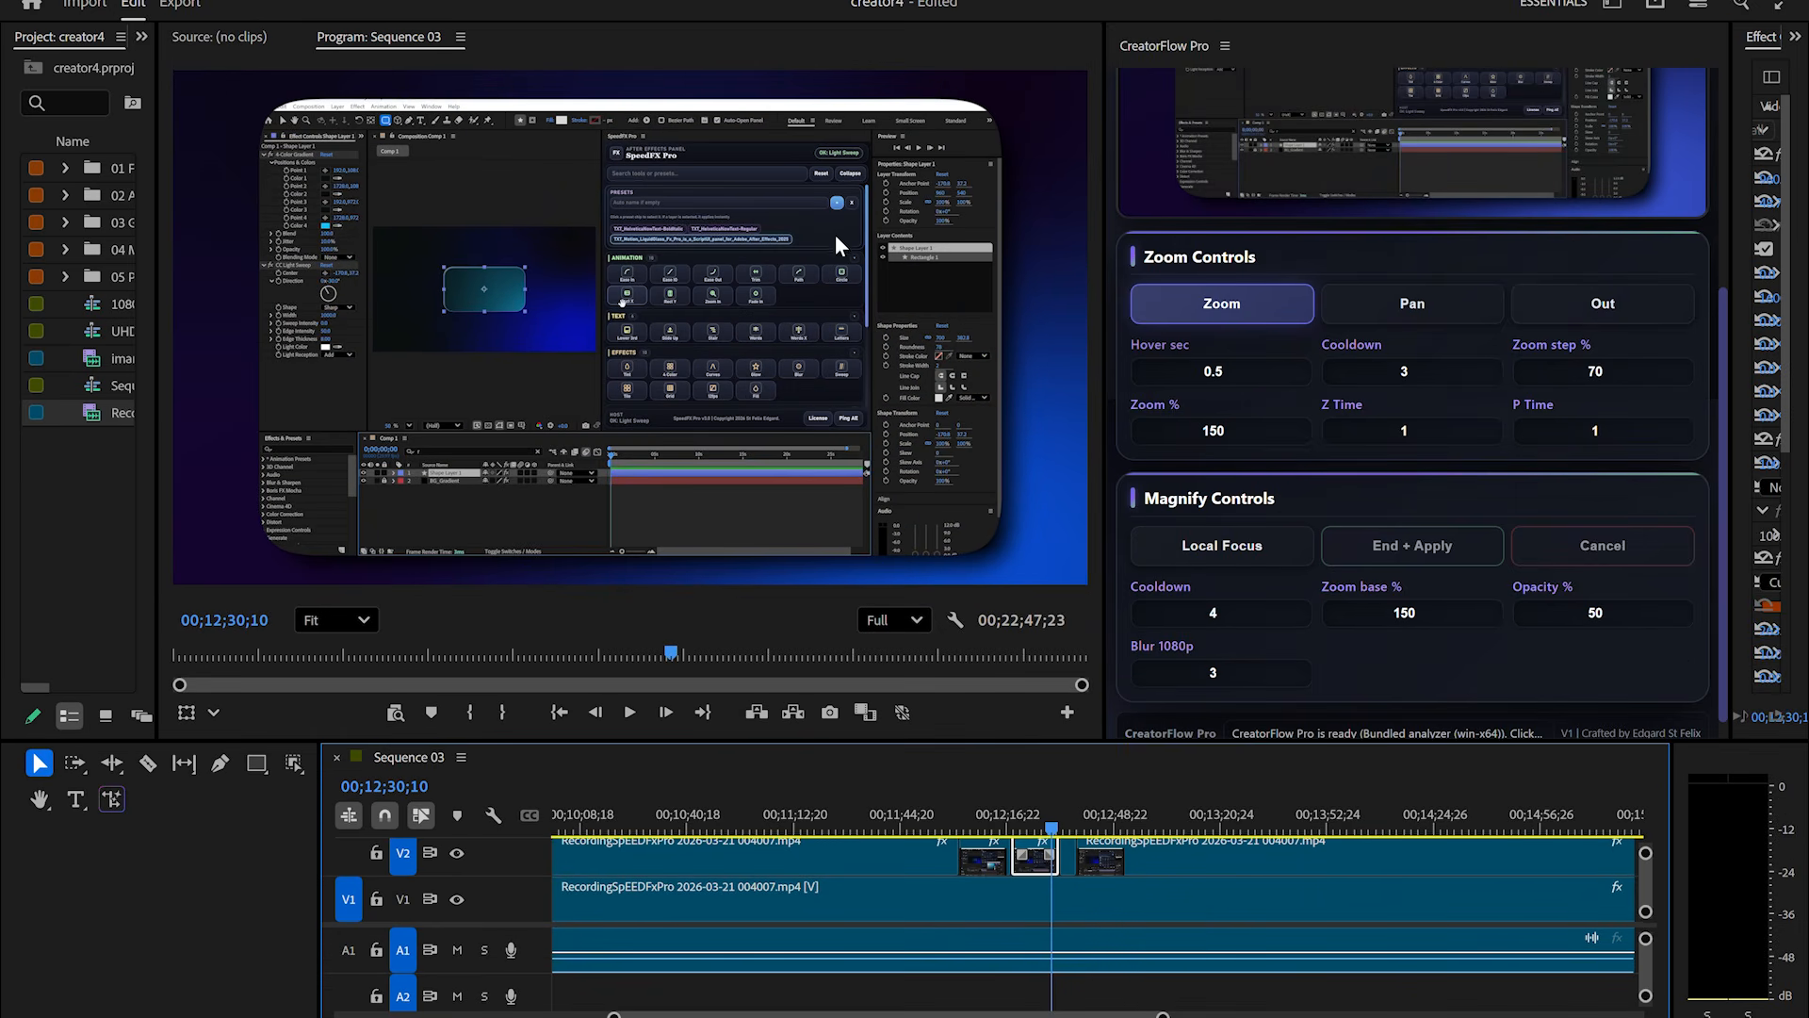
key(space)
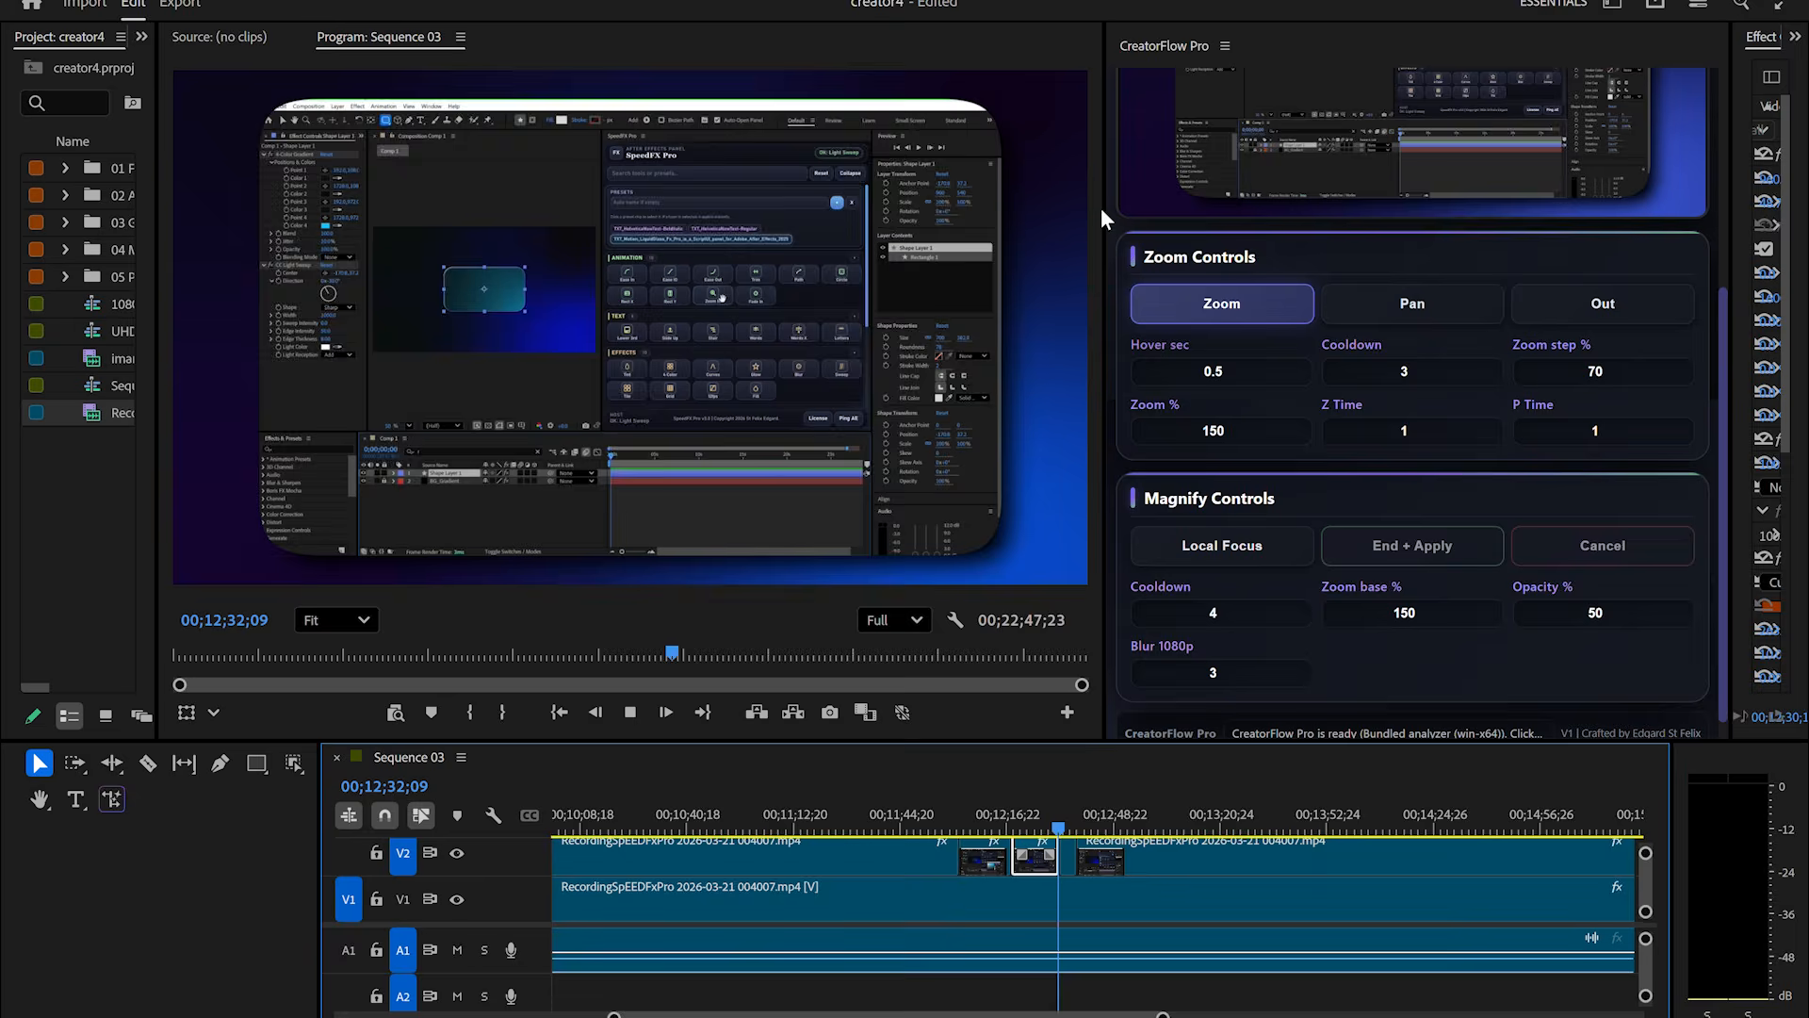
key(space)
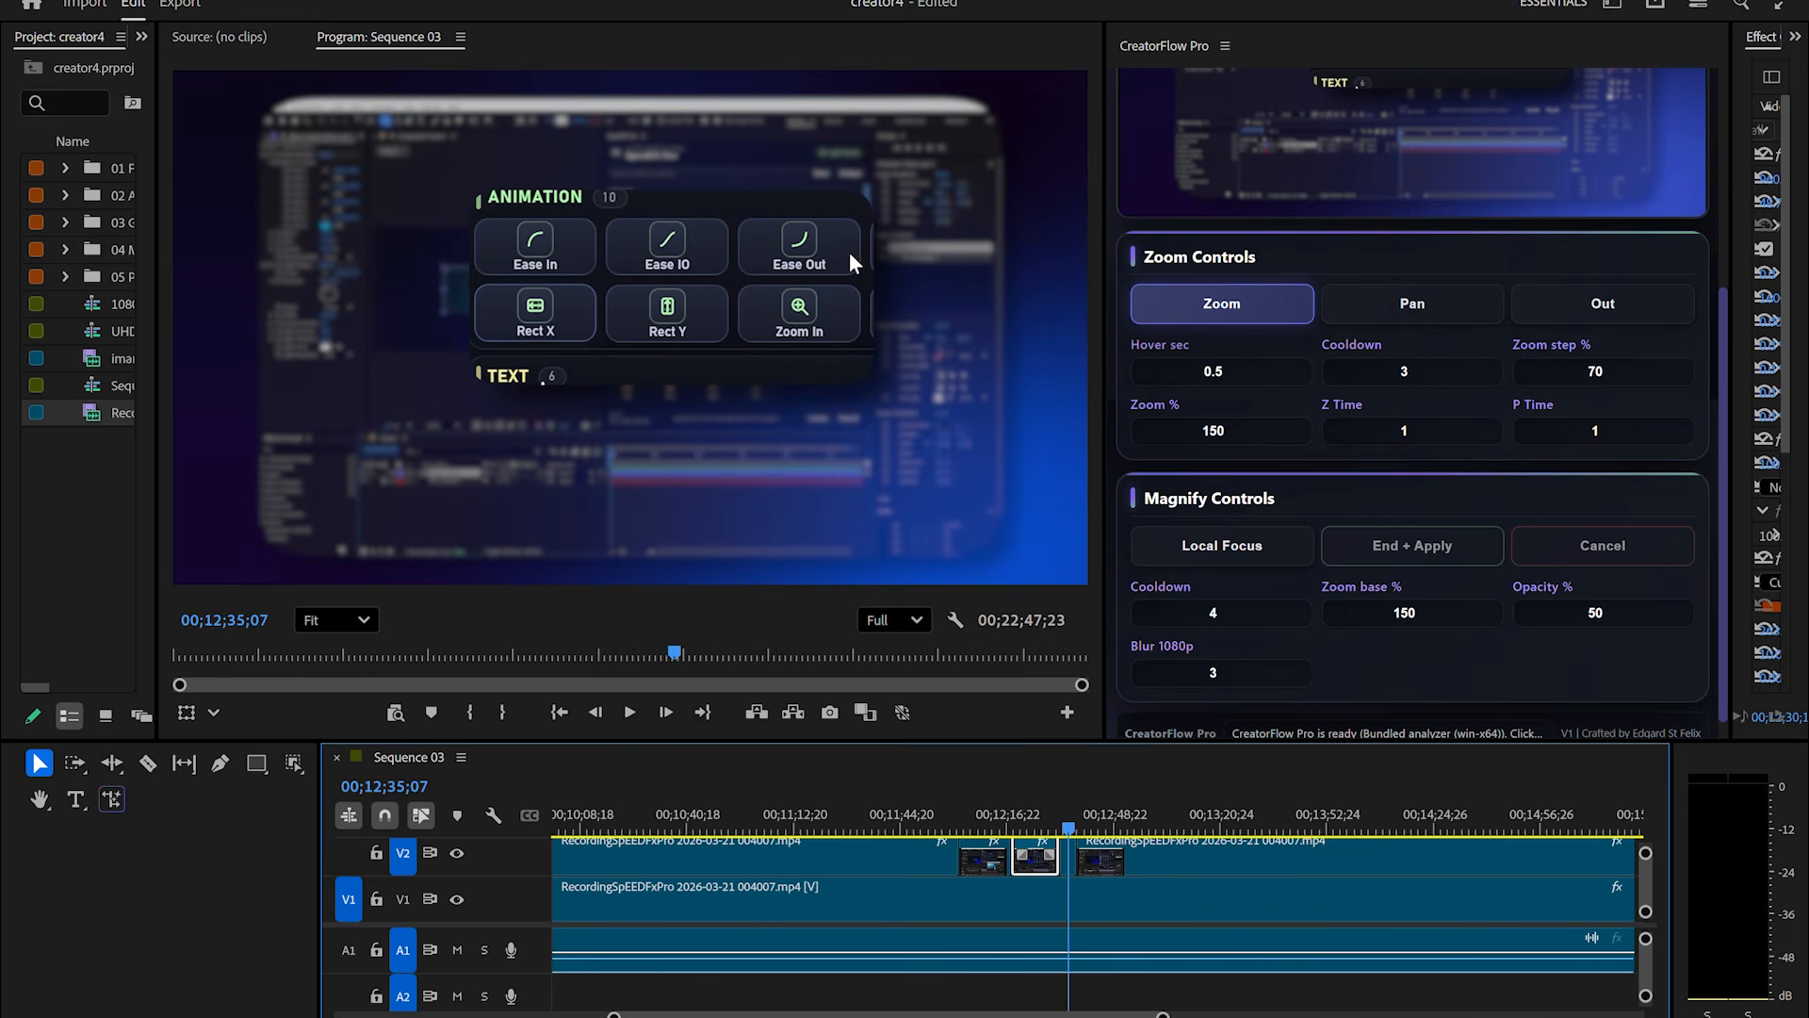
key(space)
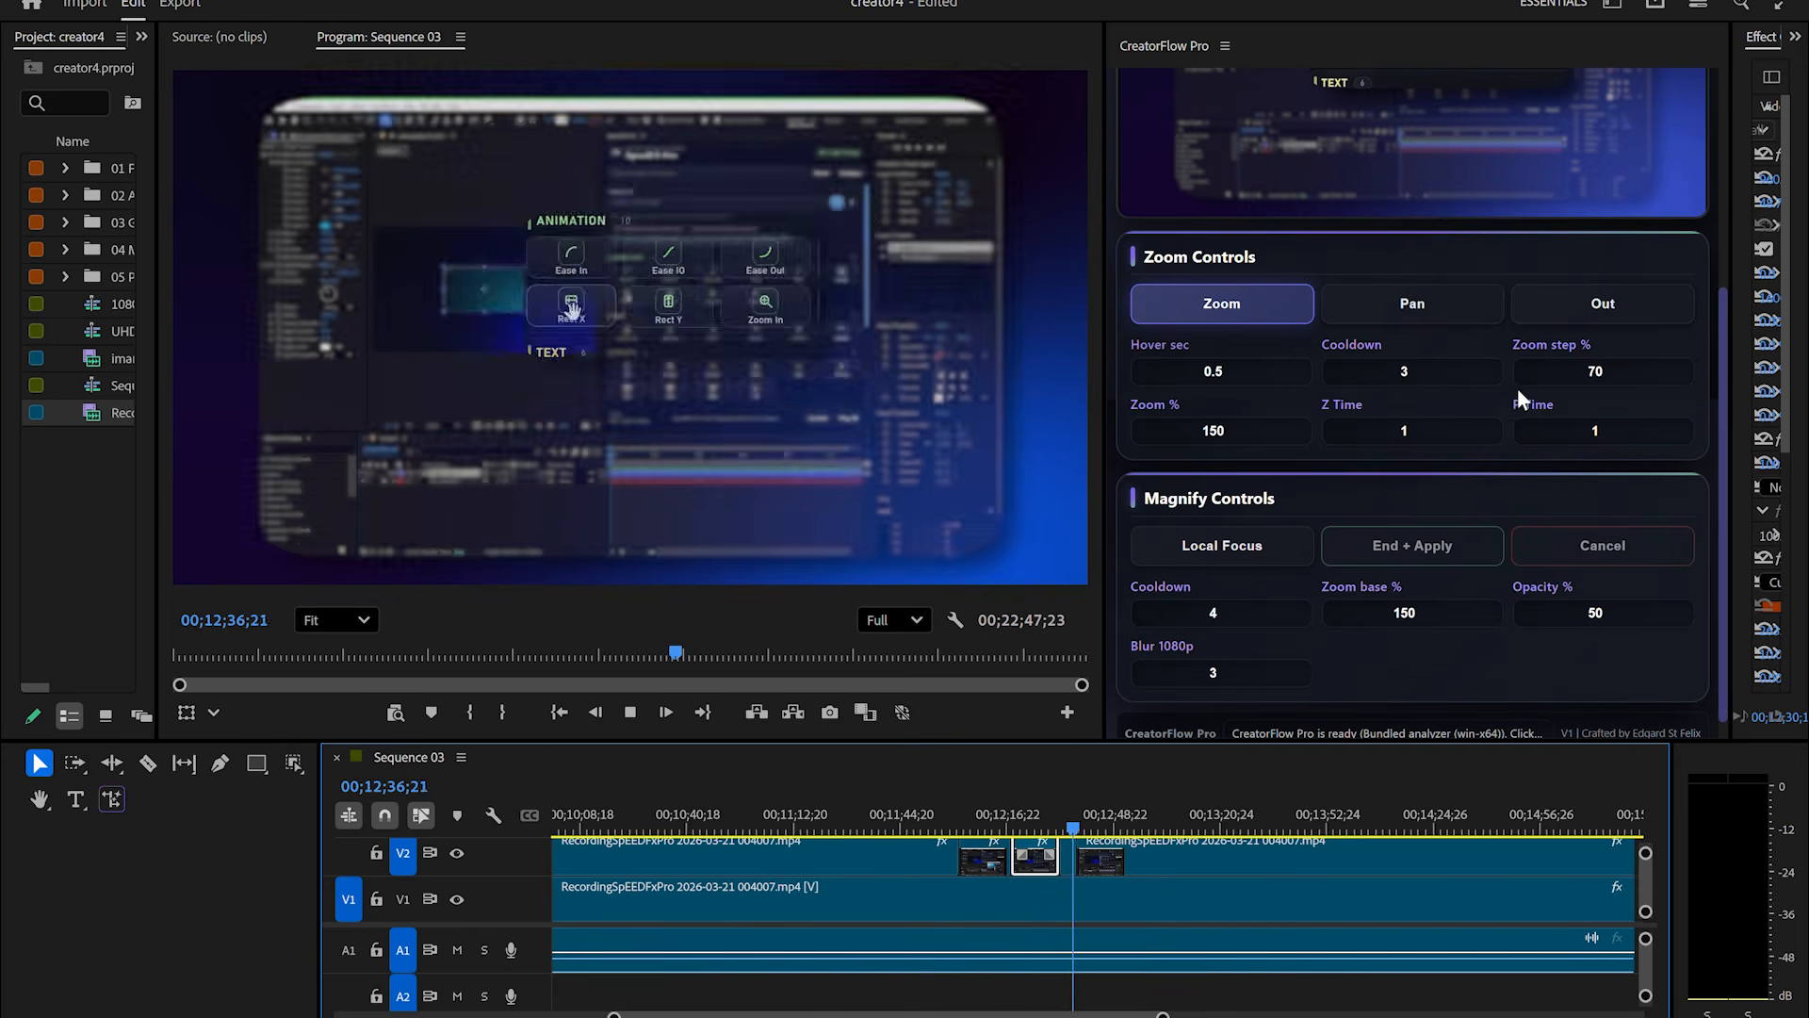
key(space)
scroll(1497, 485, down, 1)
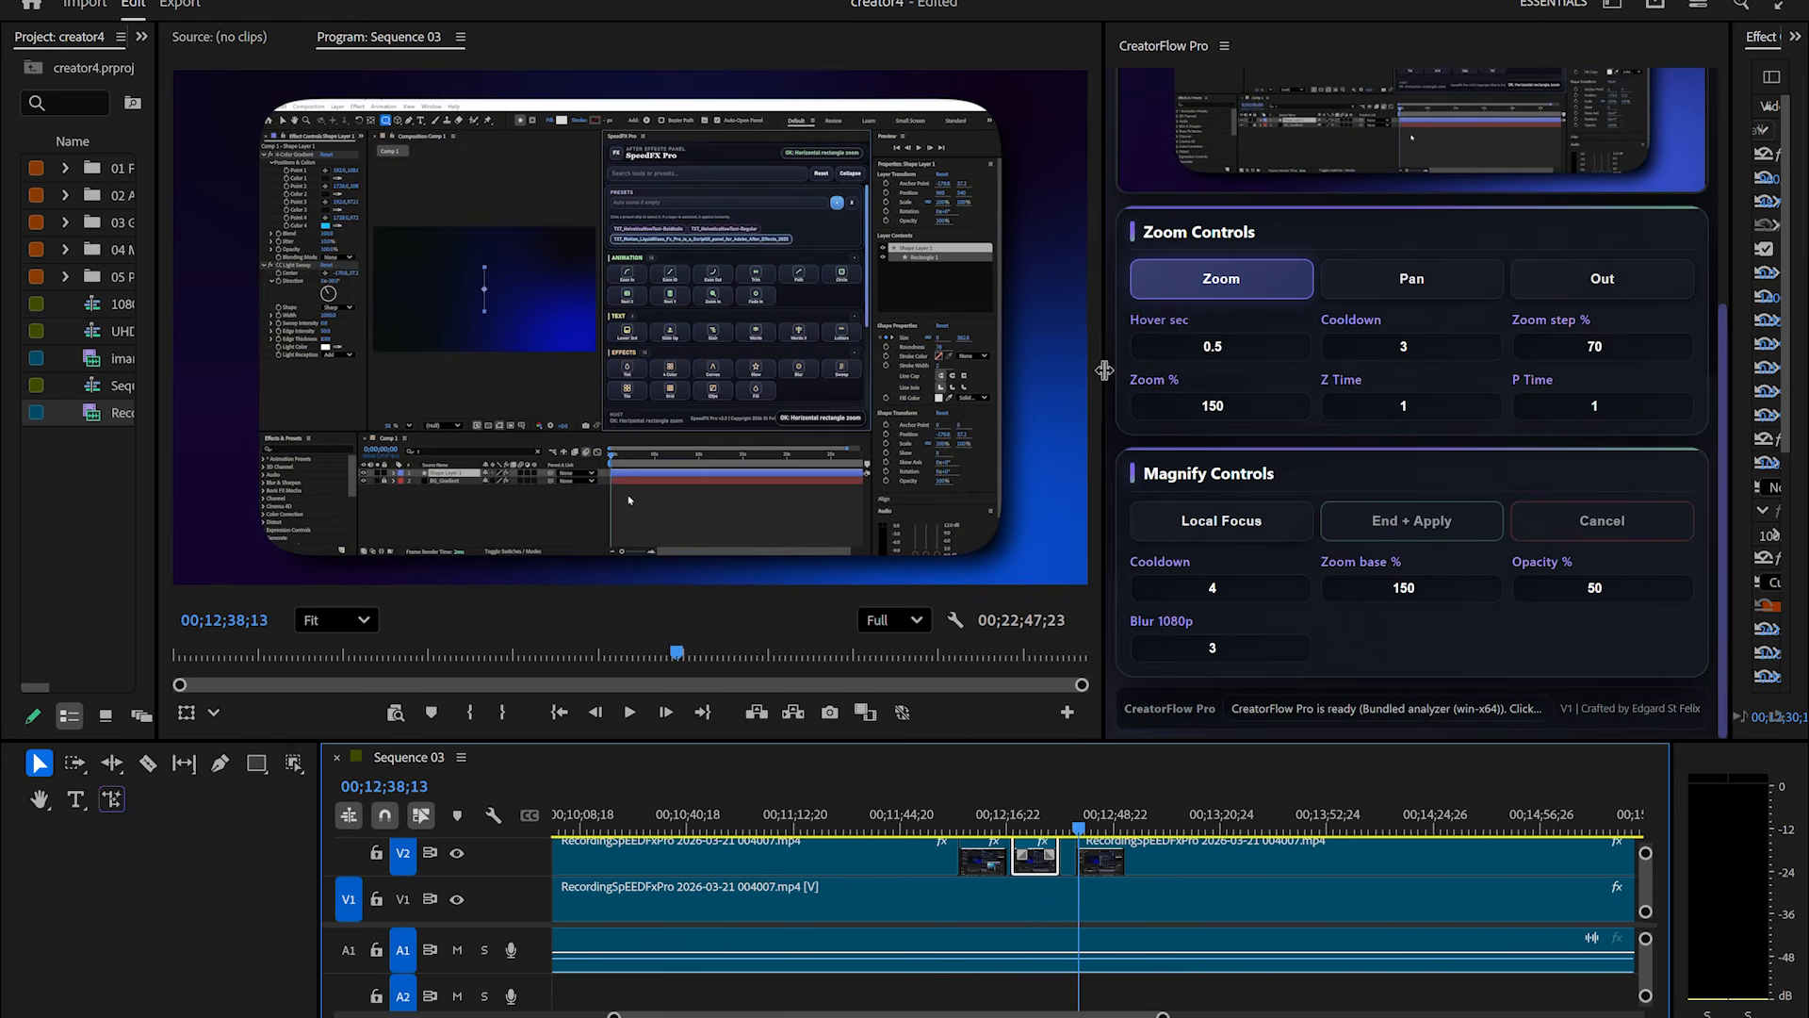
drag(1109, 375, 970, 379)
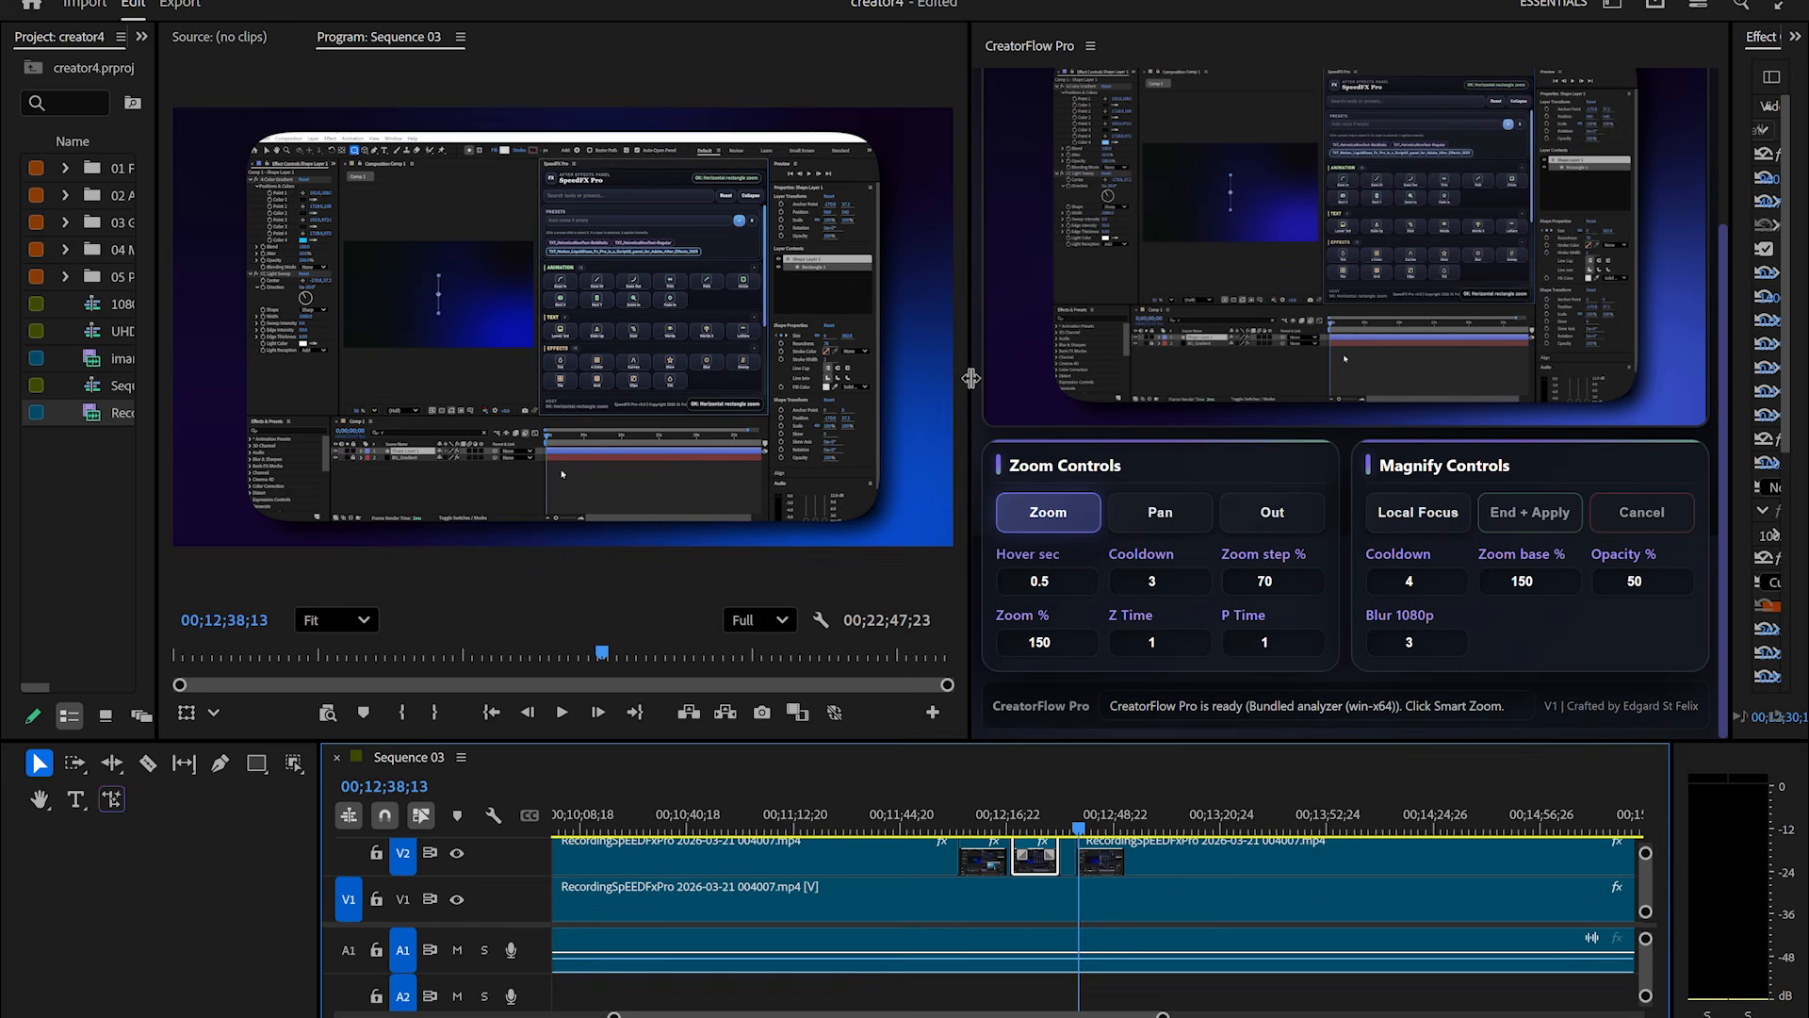
Cut the V2 recording at about 00;01;35 and delete every V2 piece after the cut.
scroll(902, 897, left, 15)
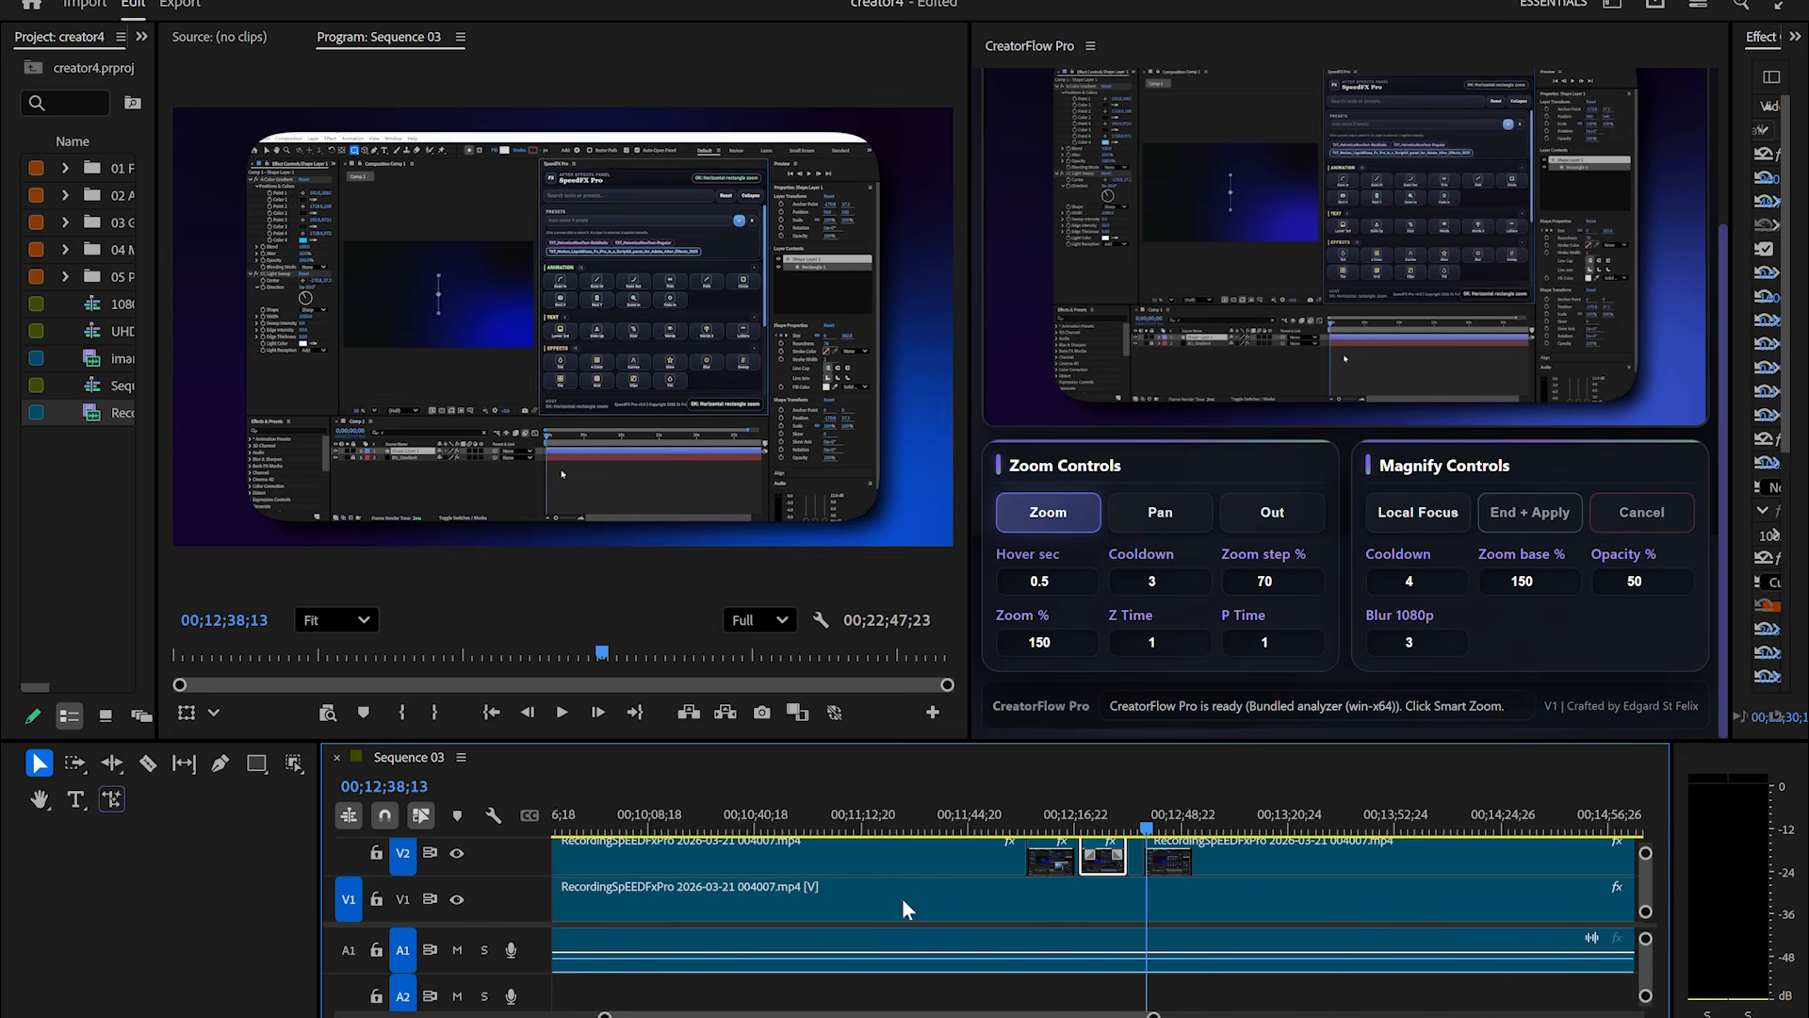
key(c)
click(886, 853)
key(v)
click(989, 858)
key(backslash)
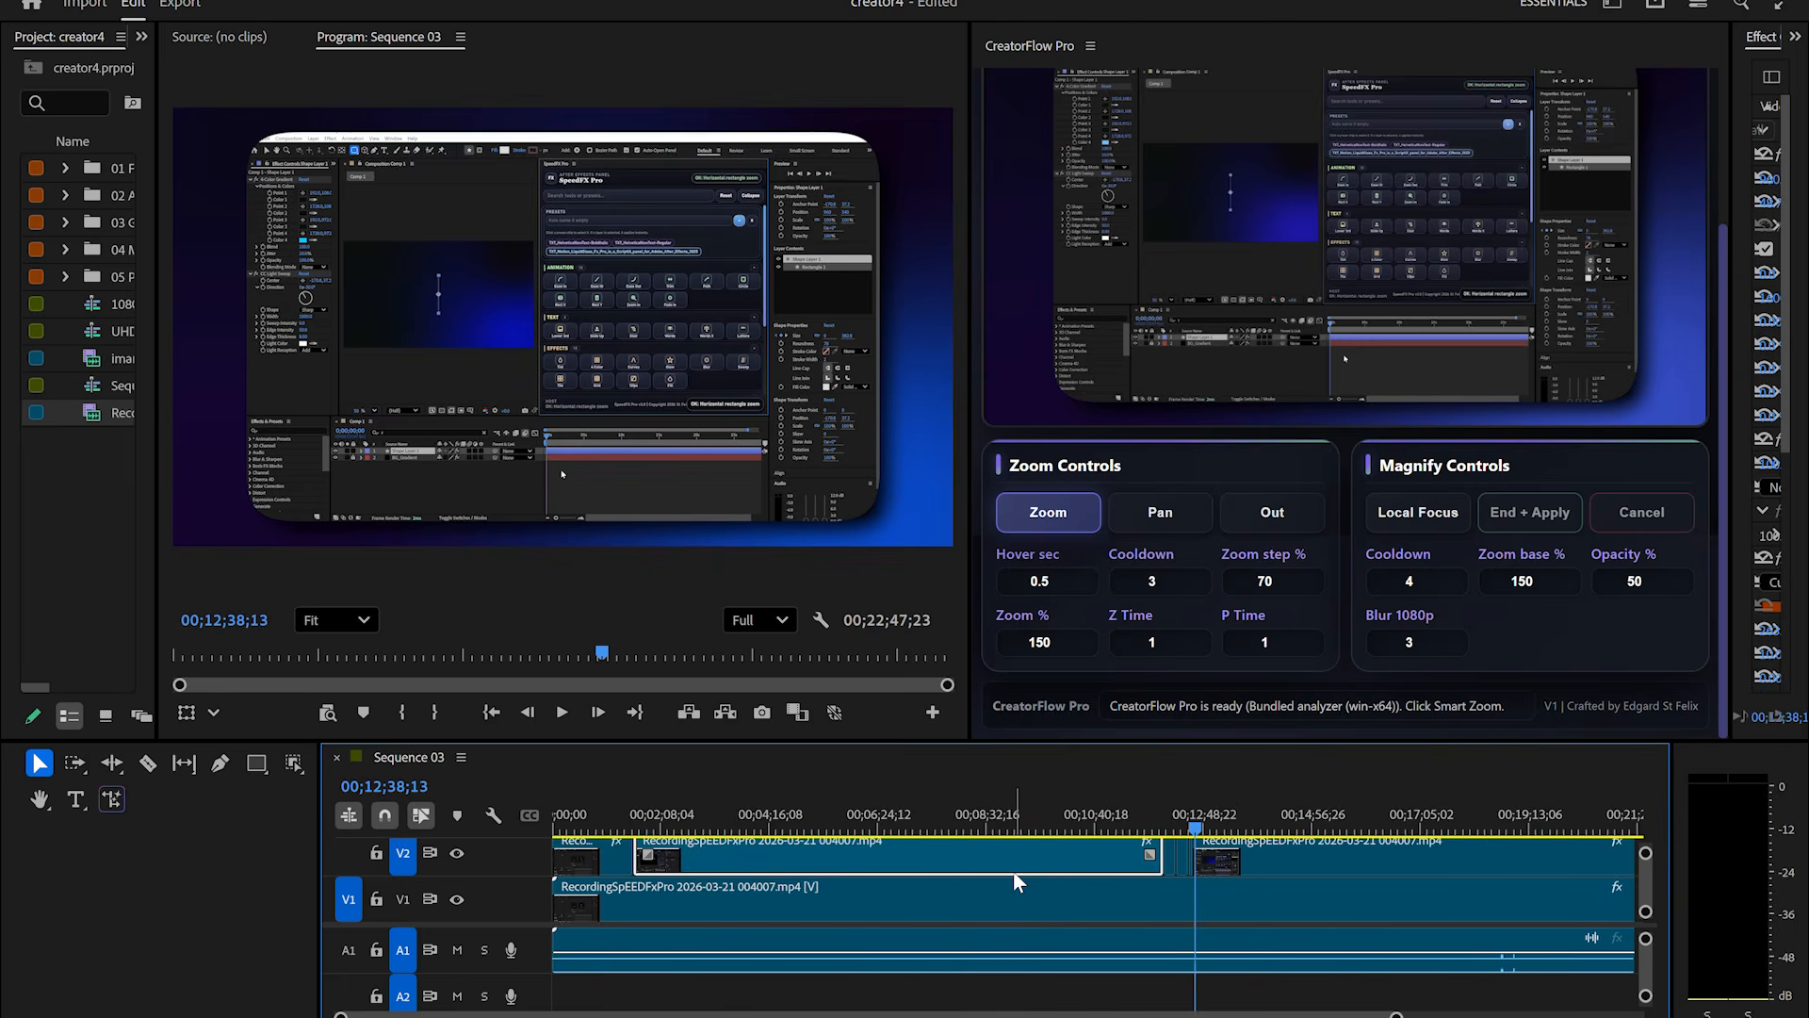
key(minus)
key(Delete)
click(1196, 853)
key(Delete)
Delete the remaining opening clip on V2 and undo the deletion.
key(equal)
drag(589, 822, 568, 821)
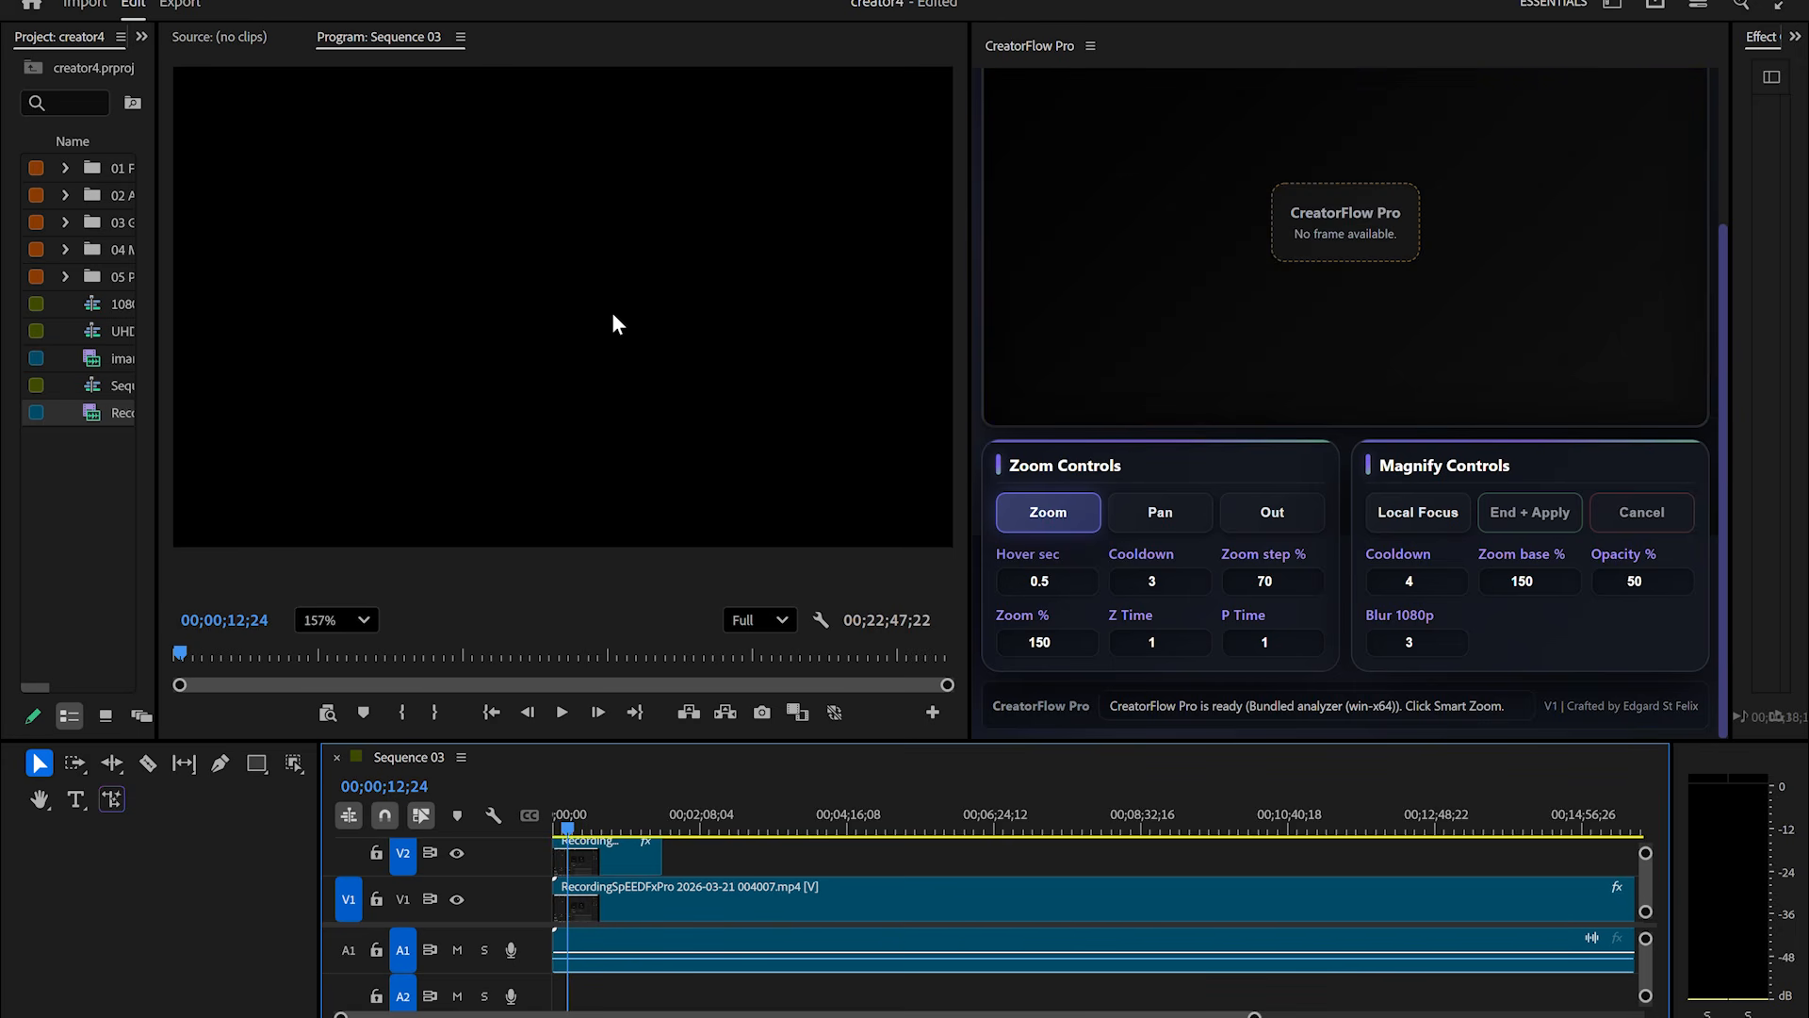
click(606, 856)
click(596, 822)
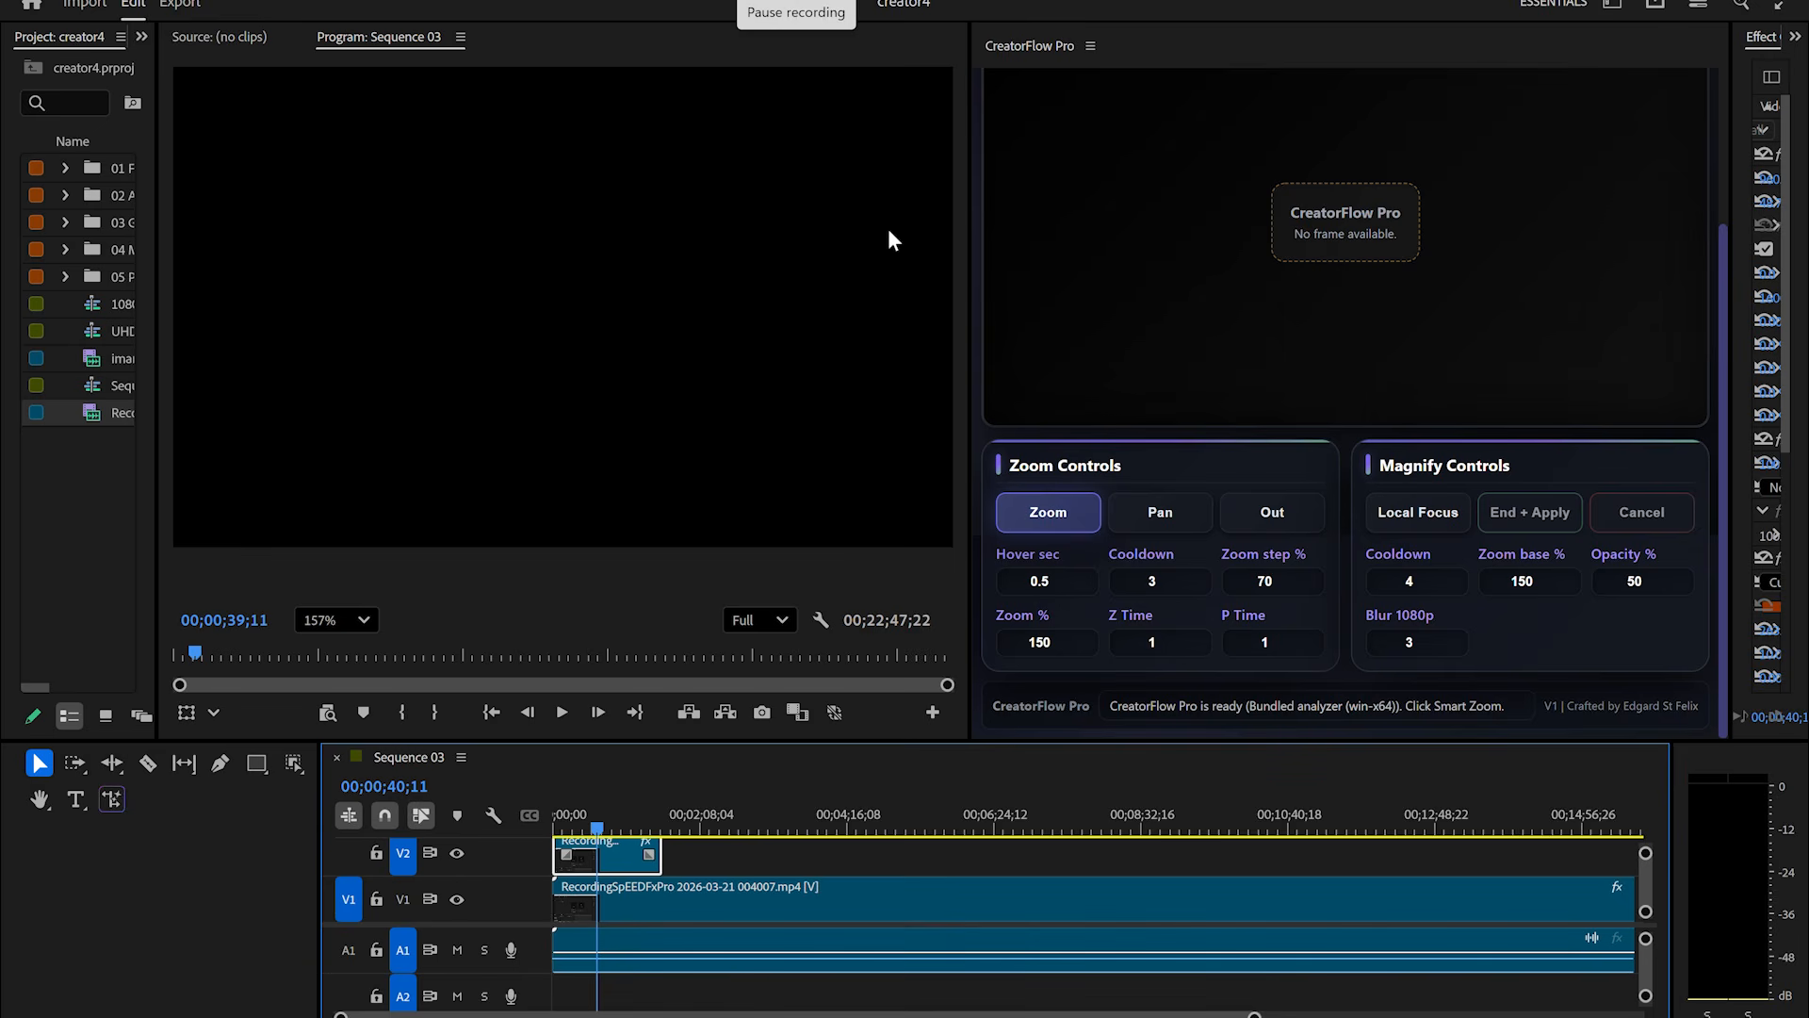
key(Delete)
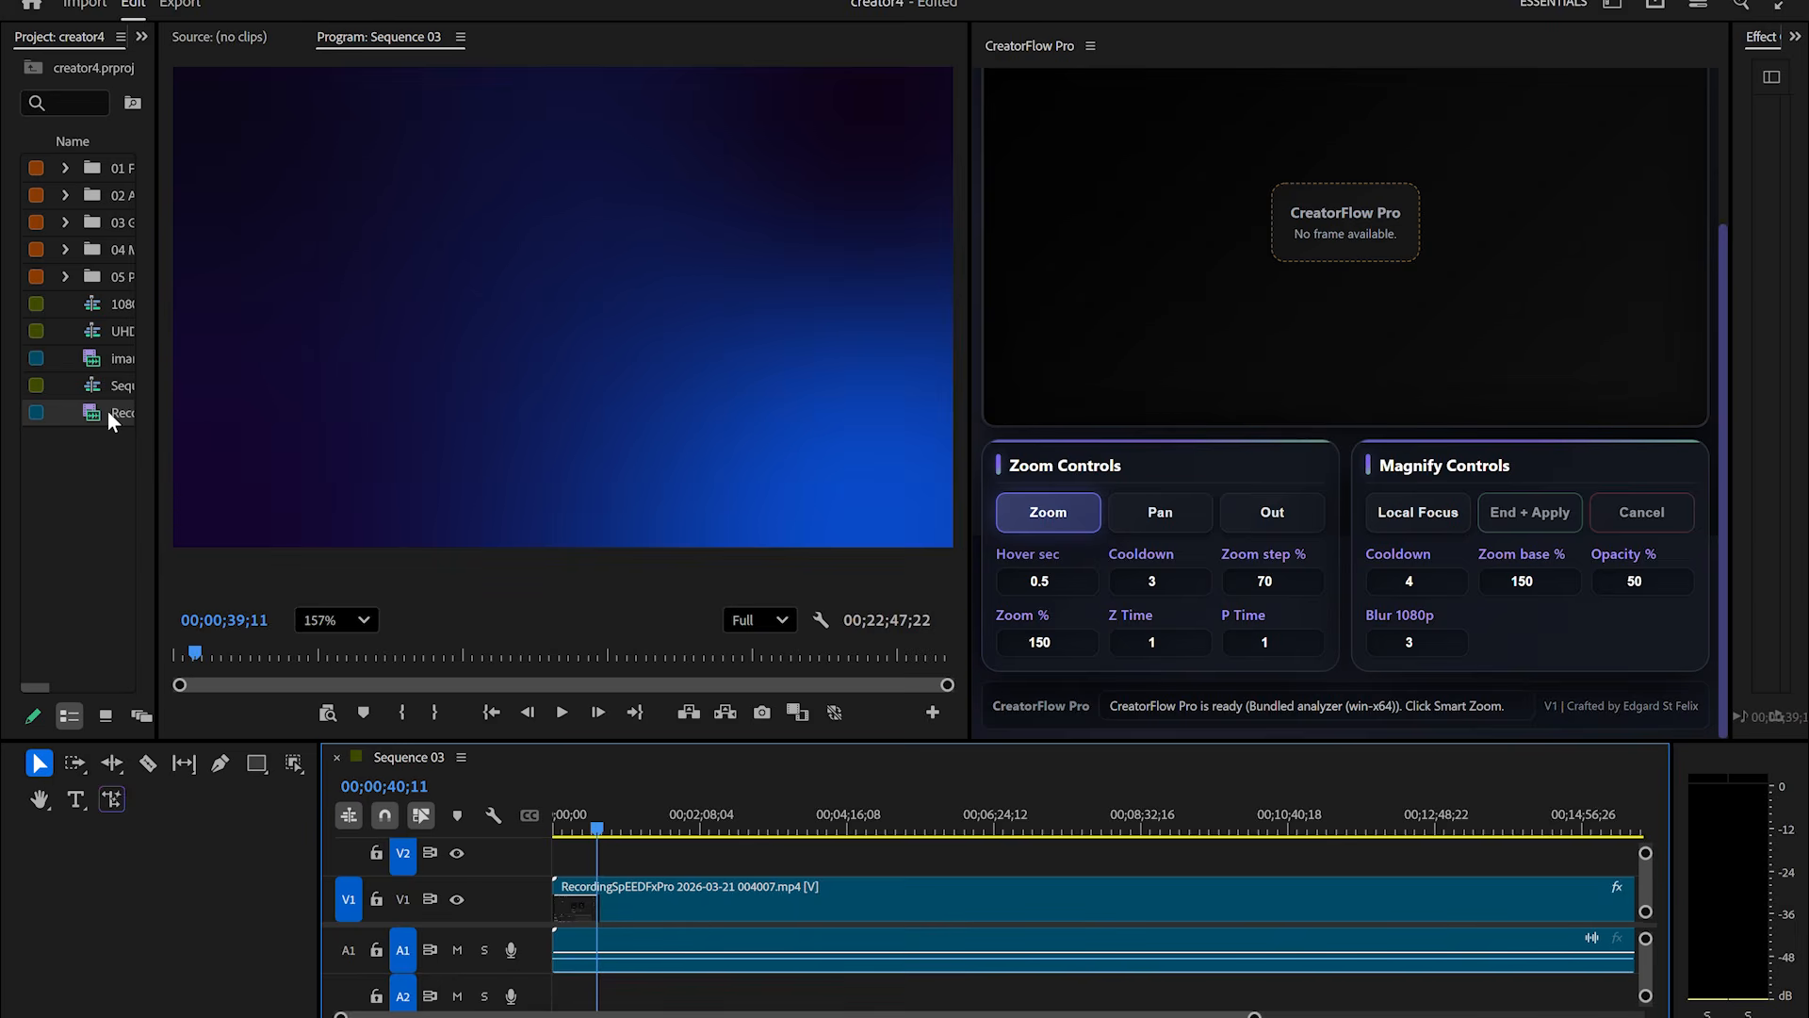
key(ctrl+z)
Enlarge the opening part of the timeline and briefly play the shortened V2 clip from the sequence start.
click(608, 856)
key(Home)
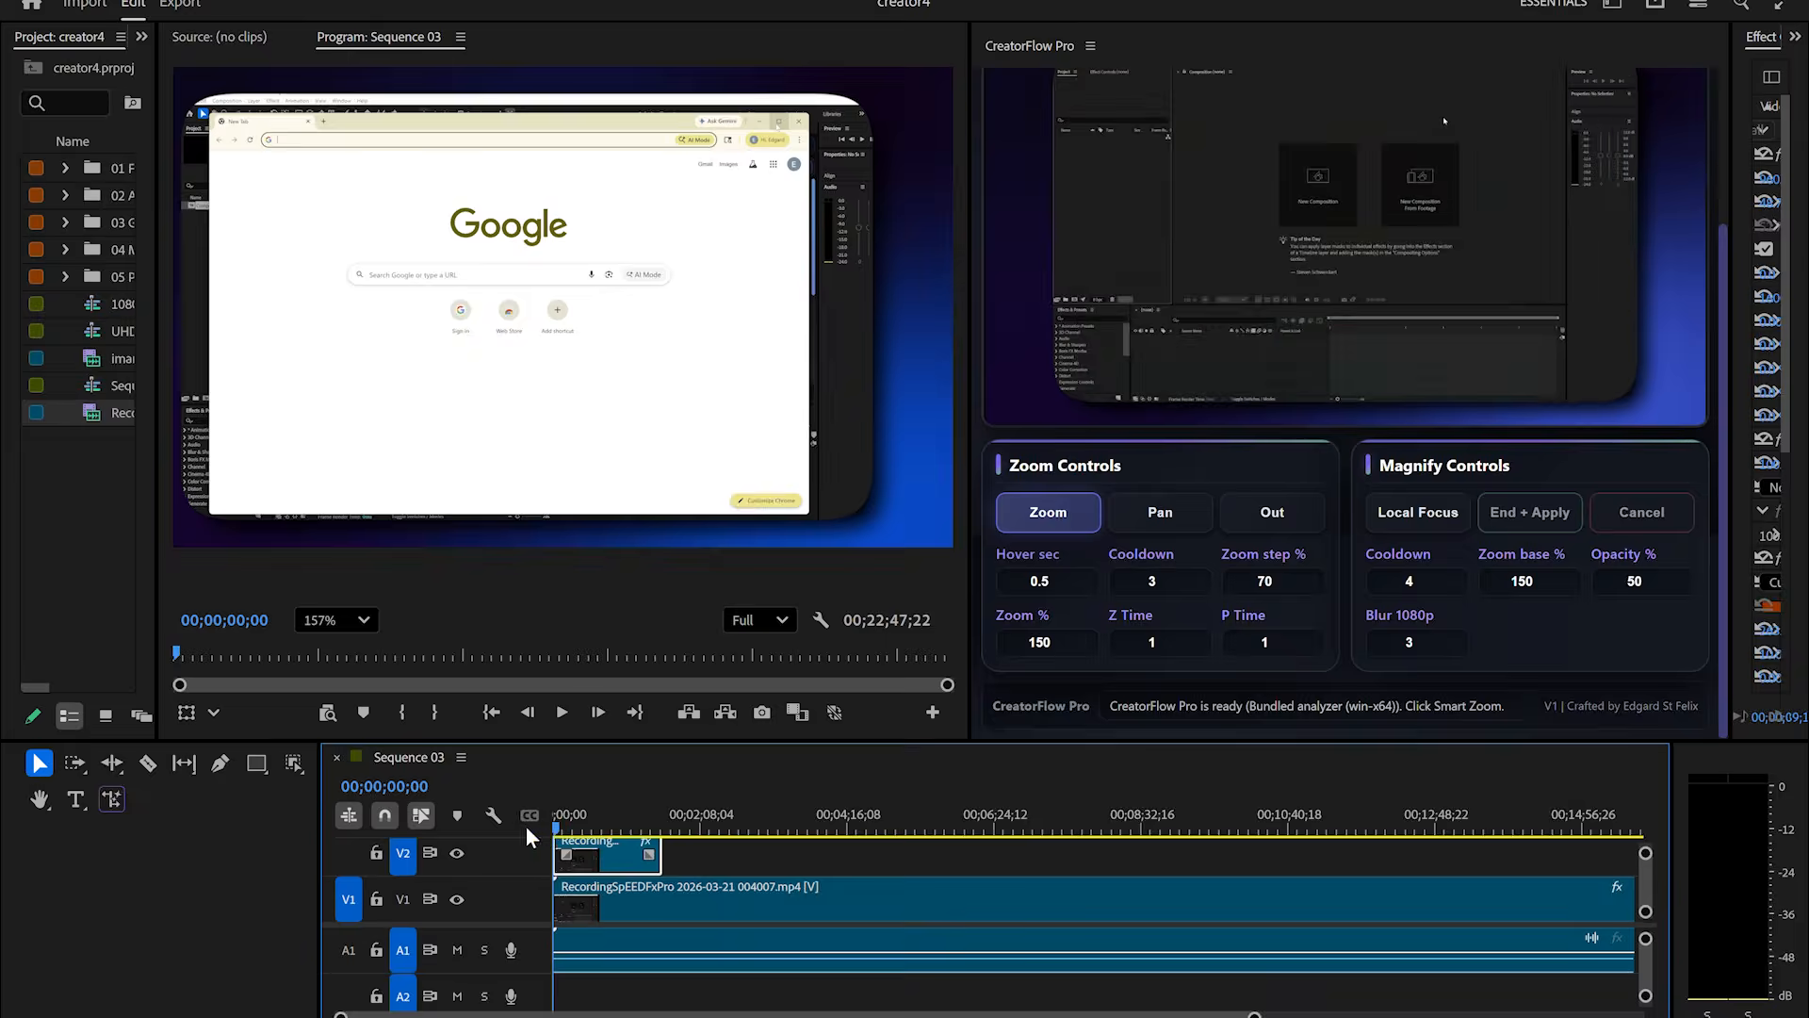
key(equal)
key(equal)
key(equal)
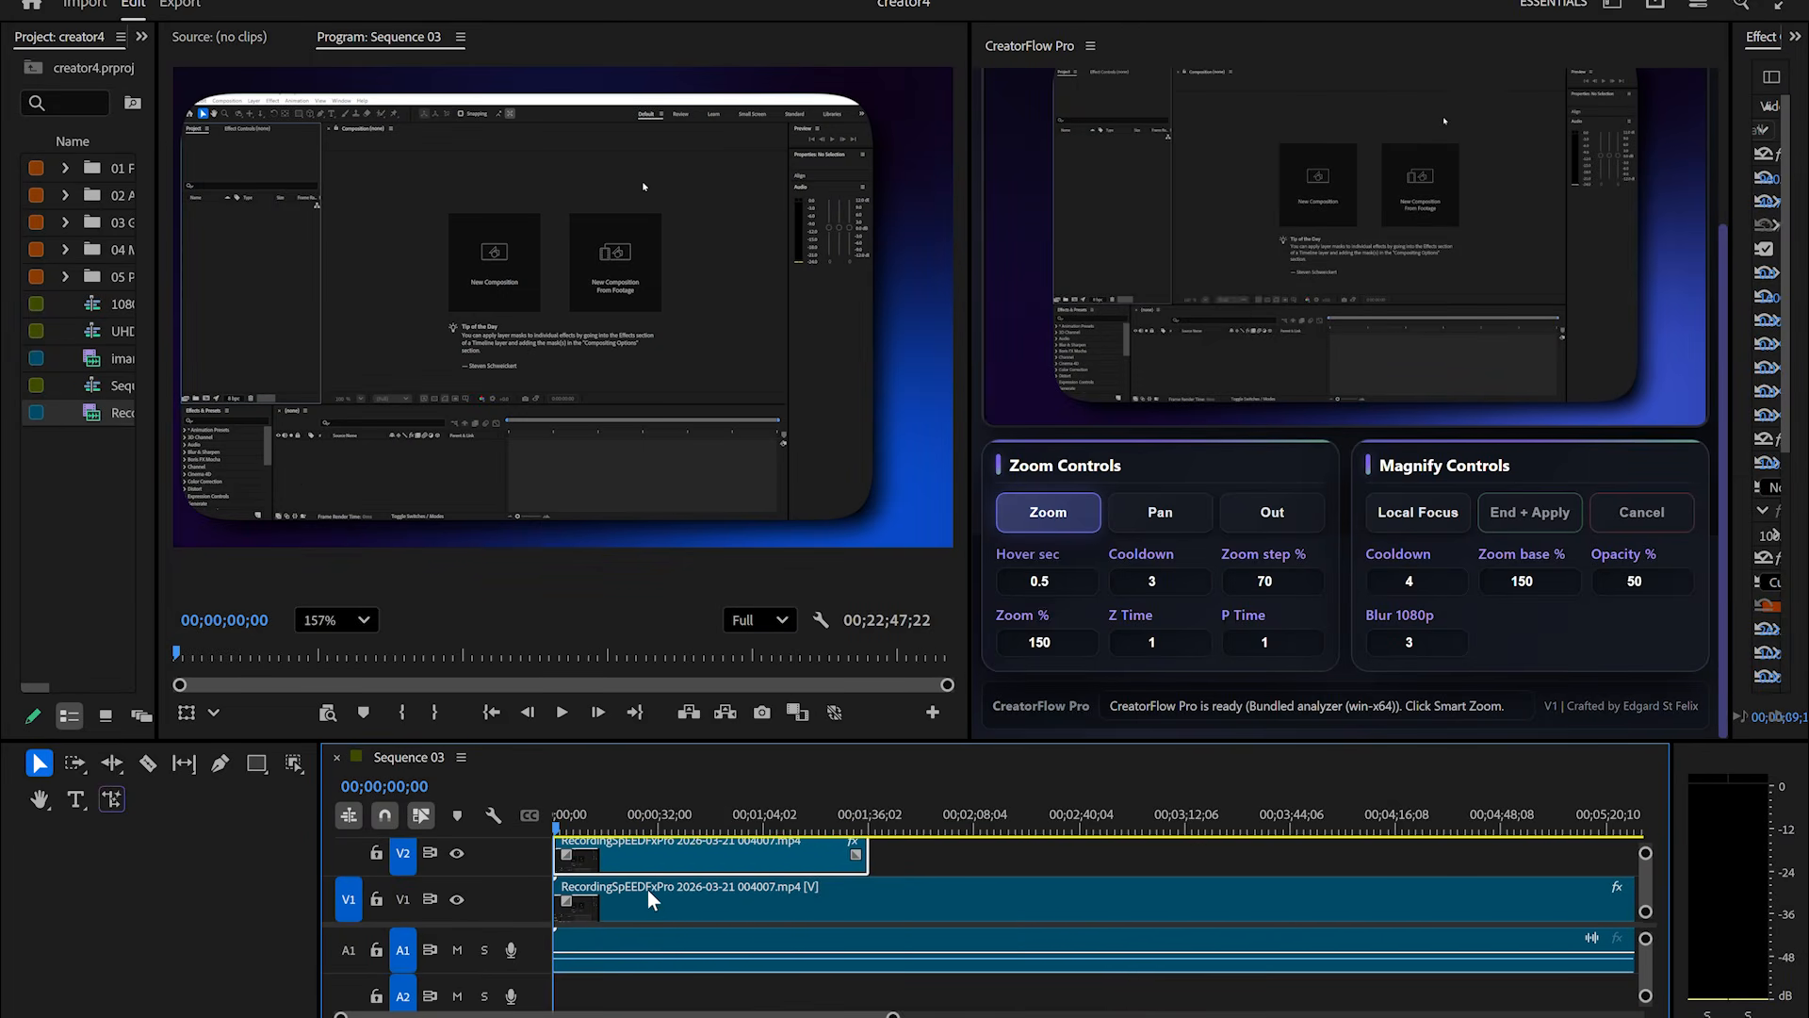
click(900, 860)
drag(540, 926, 540, 942)
key(space)
key(space)
Select the shortened V2 clip with Zoom mode active and run Smart Zoom on it.
scroll(1337, 235, up, 3)
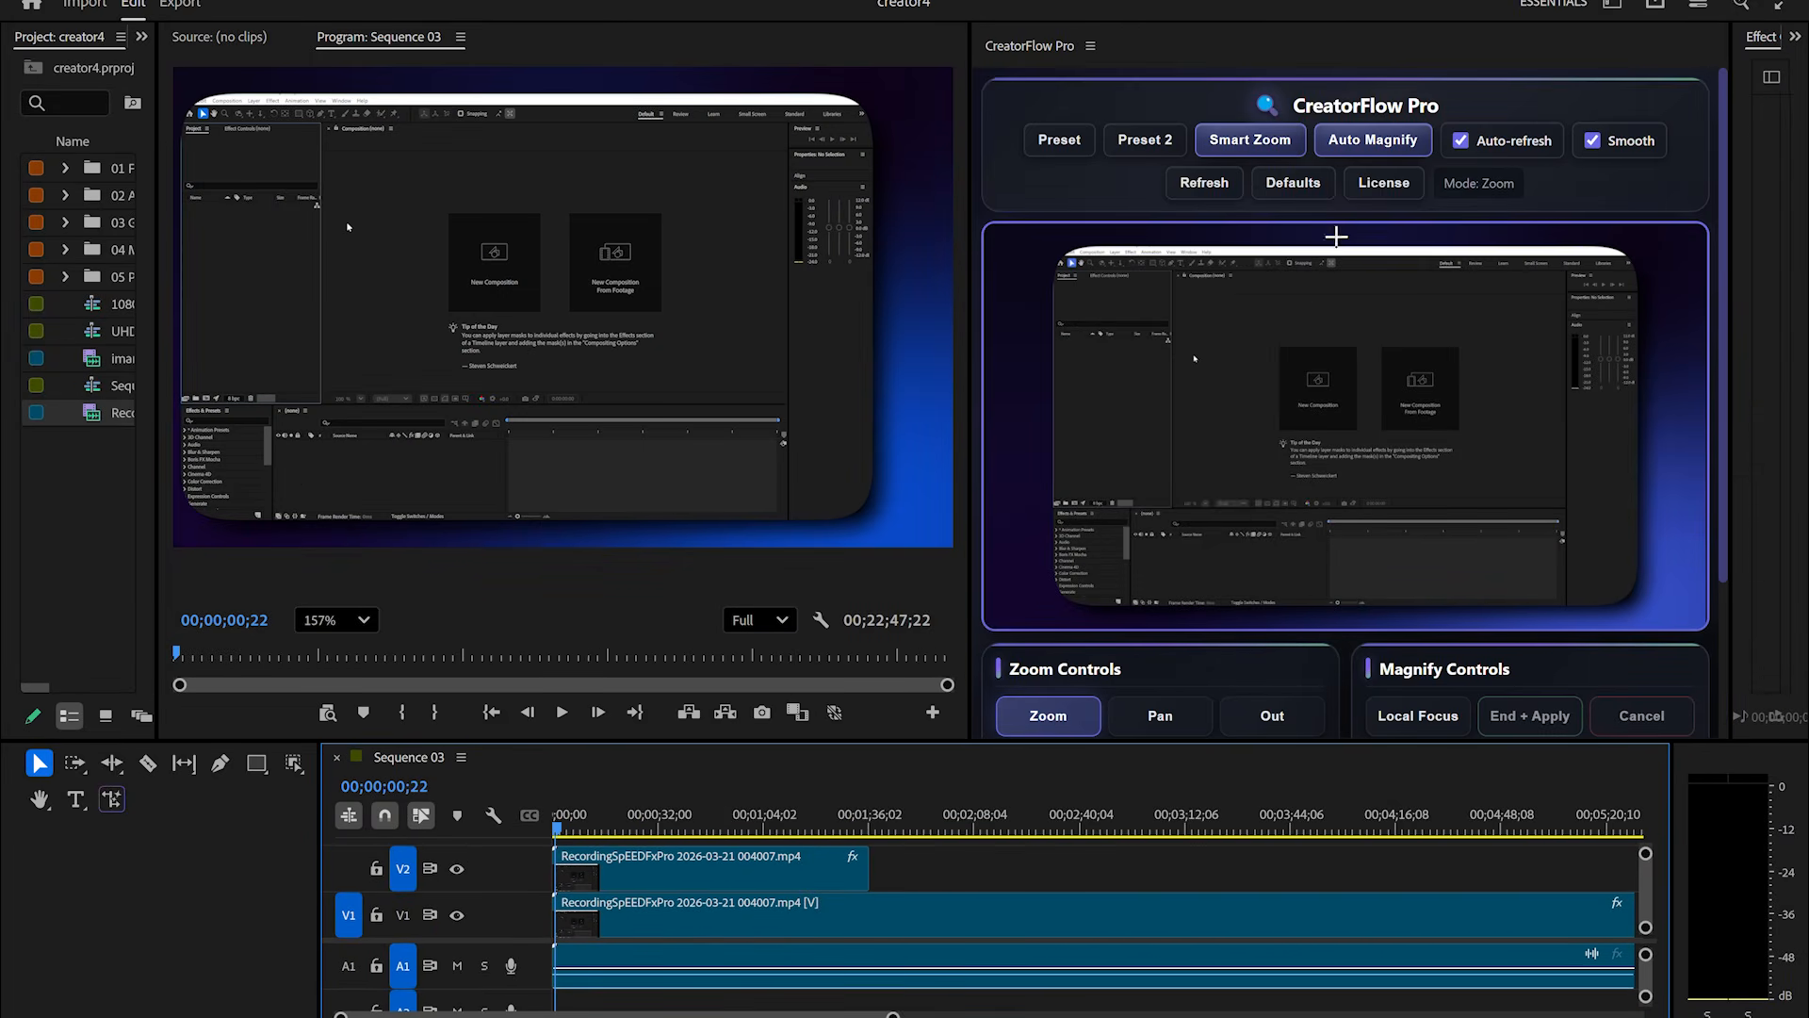
scroll(1373, 393, down, 3)
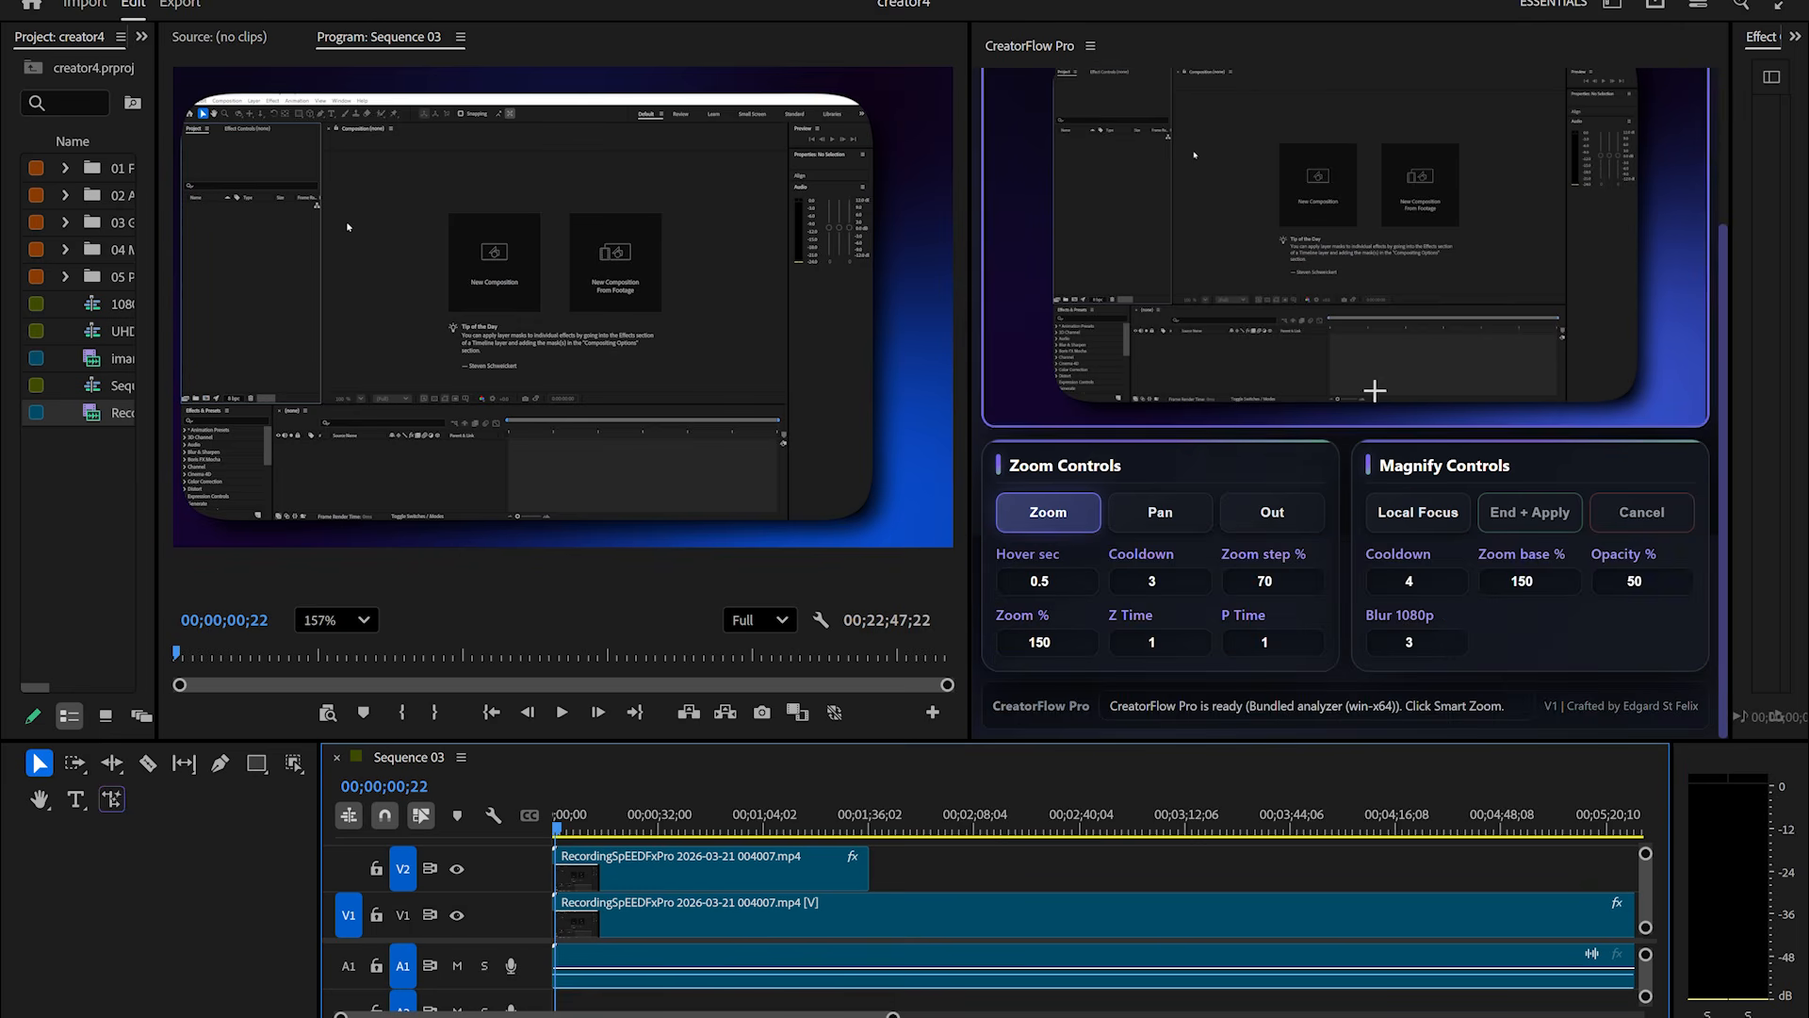
click(1075, 512)
click(634, 853)
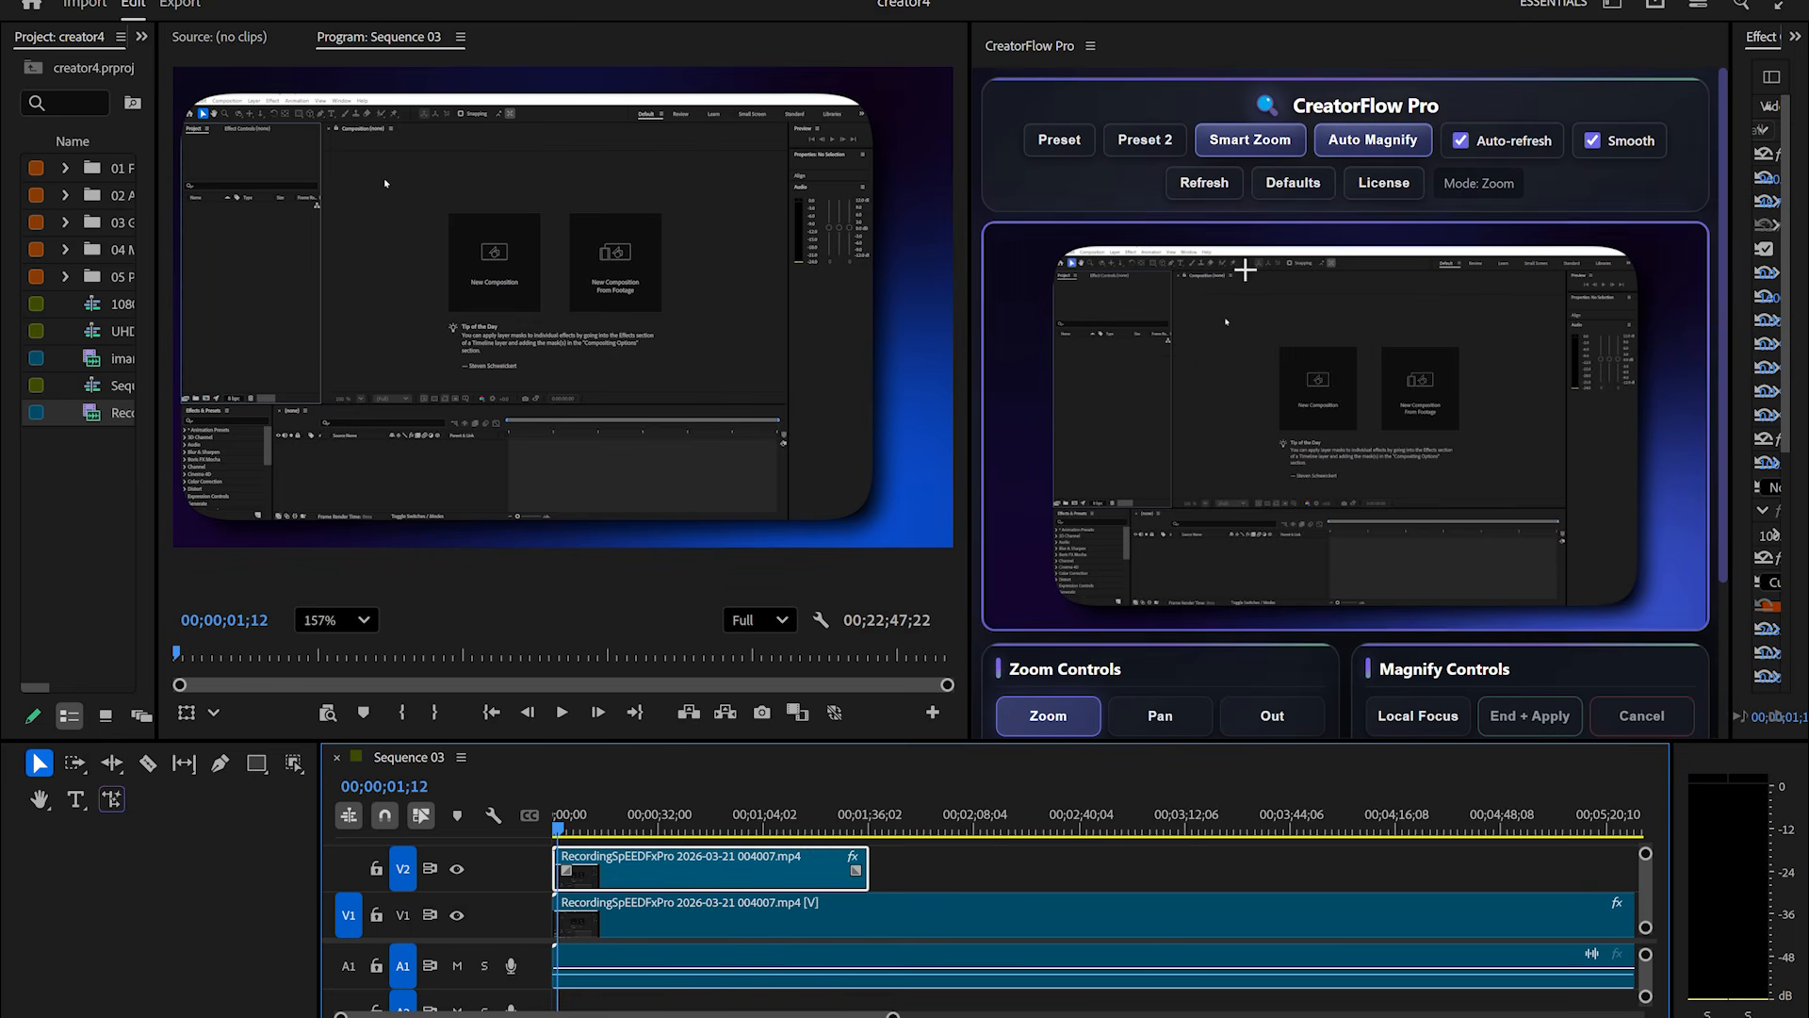
click(1247, 142)
Expand Effect Controls and examine the V2 clip's Transform keyframes for position and scale.
drag(975, 283, 751, 283)
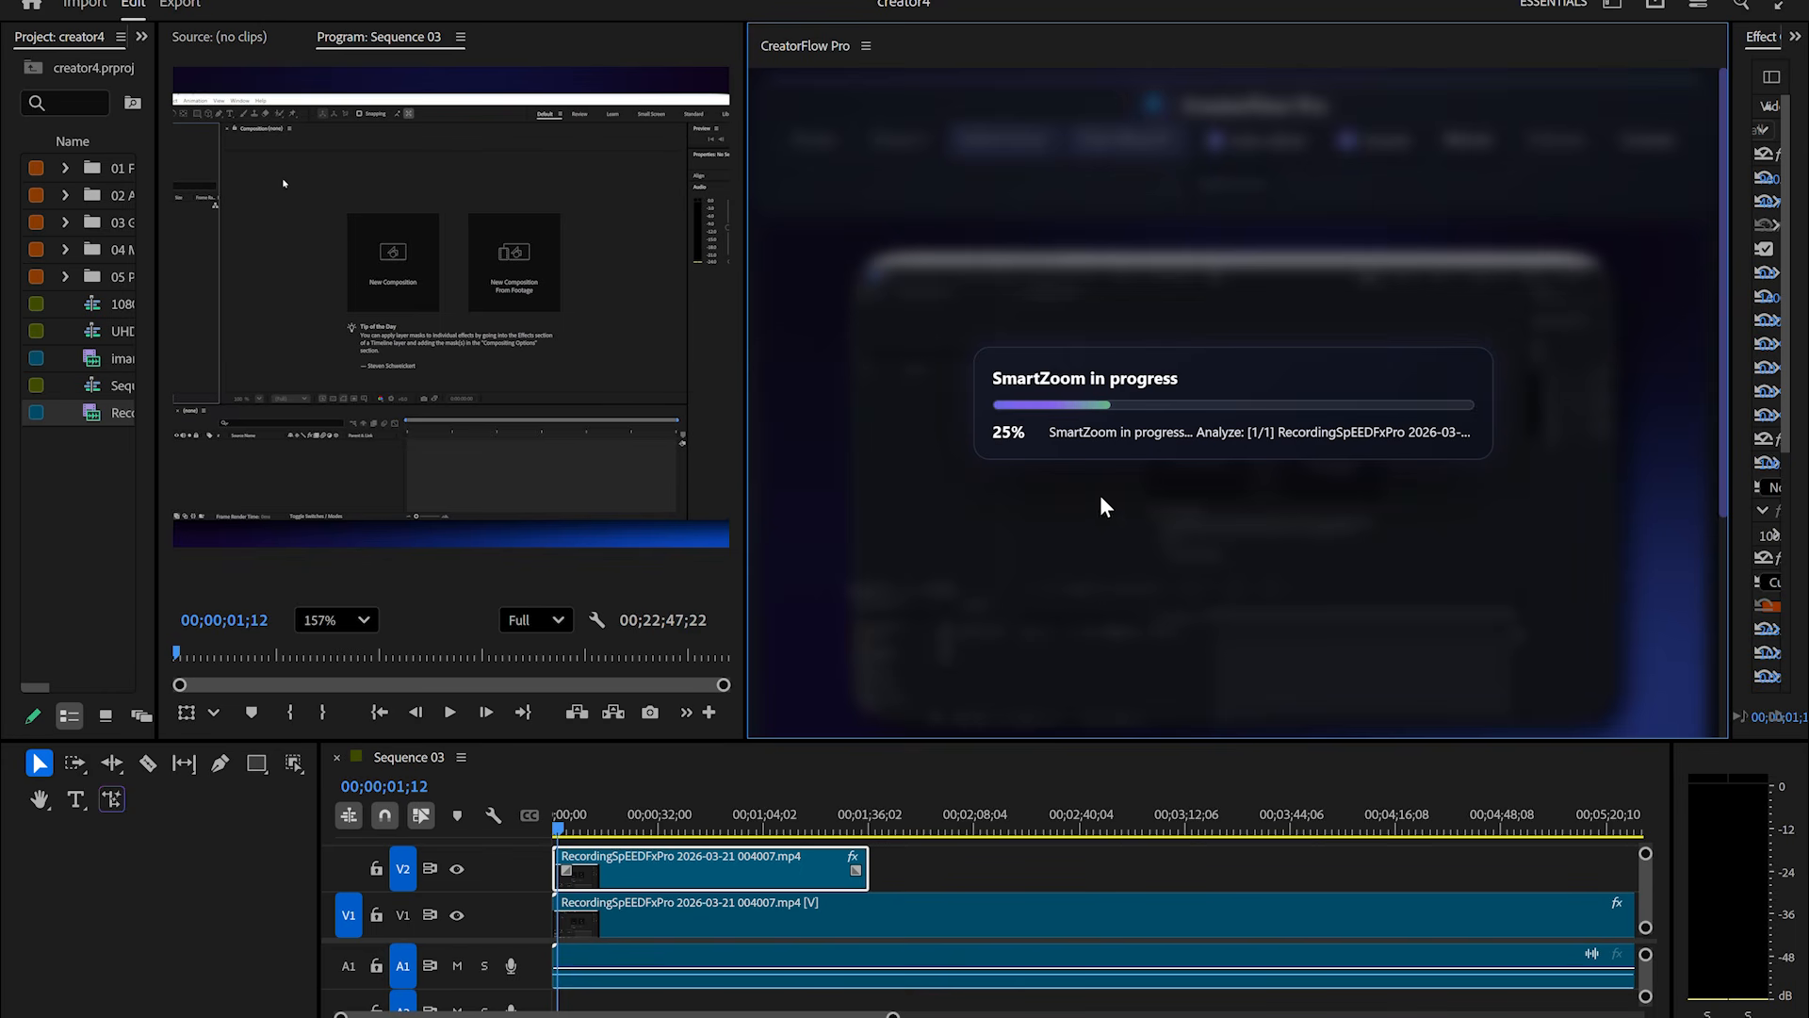
drag(1723, 535, 1332, 471)
drag(744, 393, 655, 393)
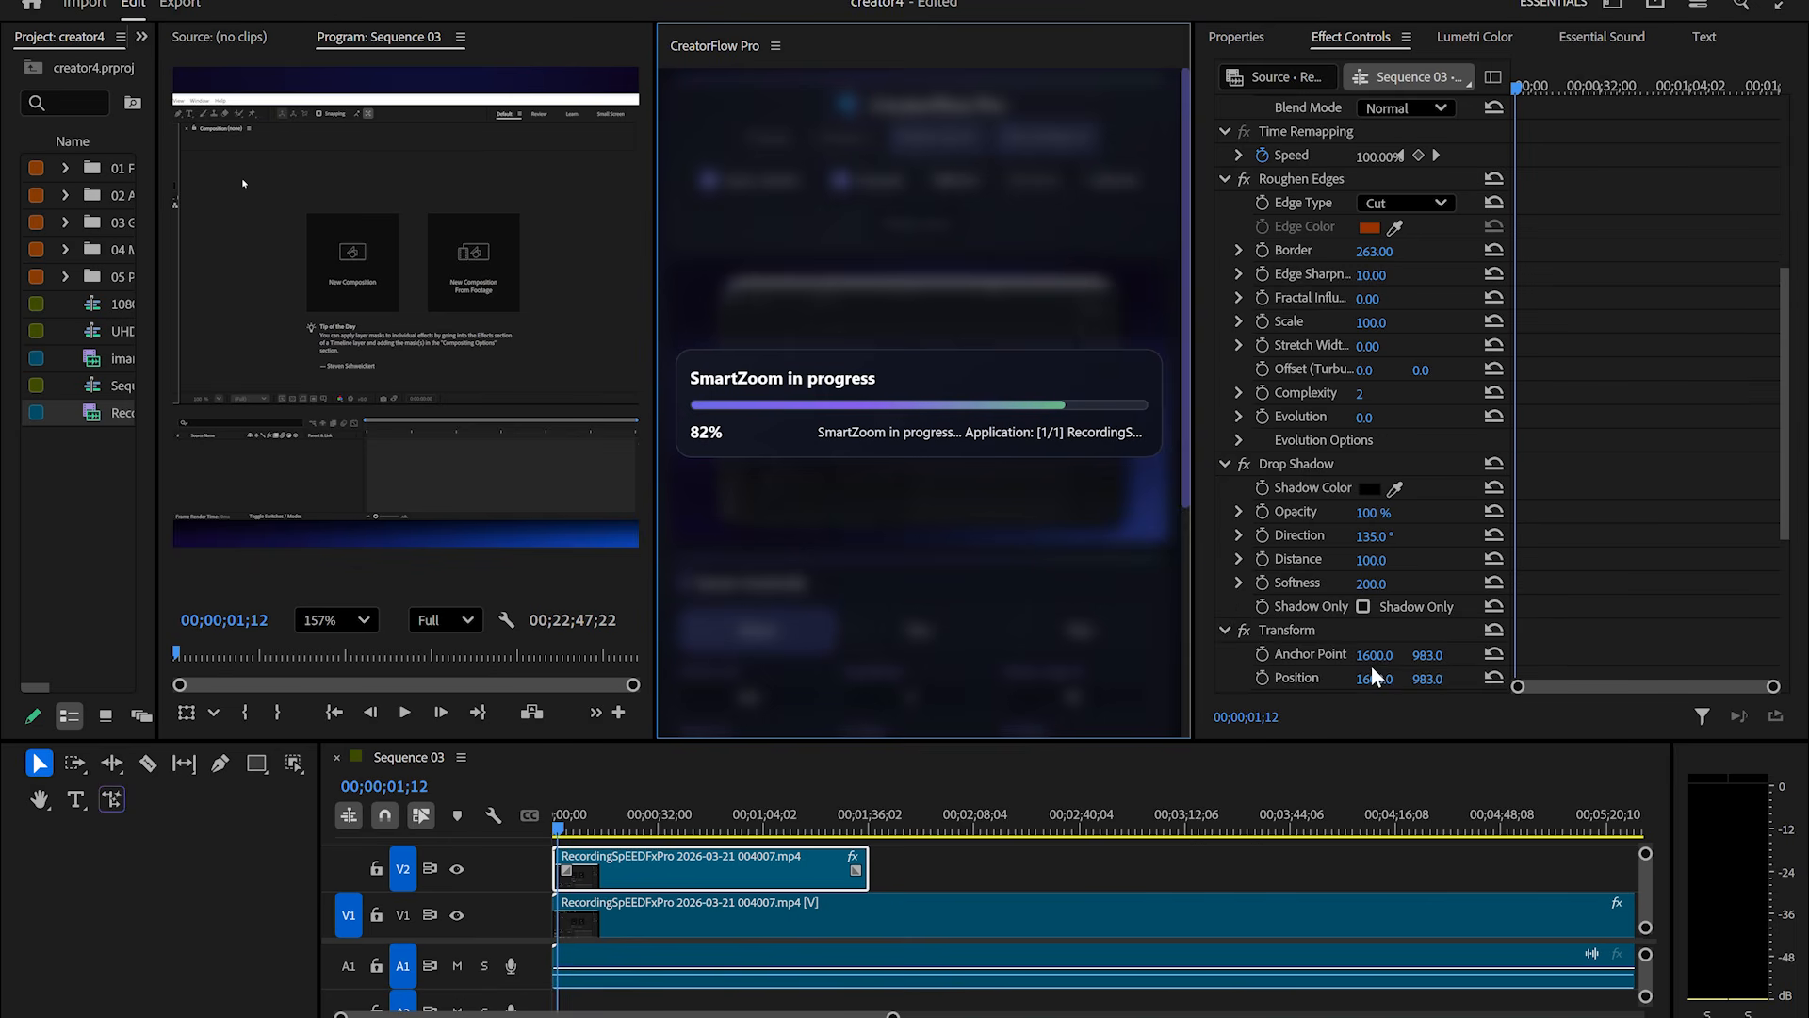
scroll(1371, 673, down, 3)
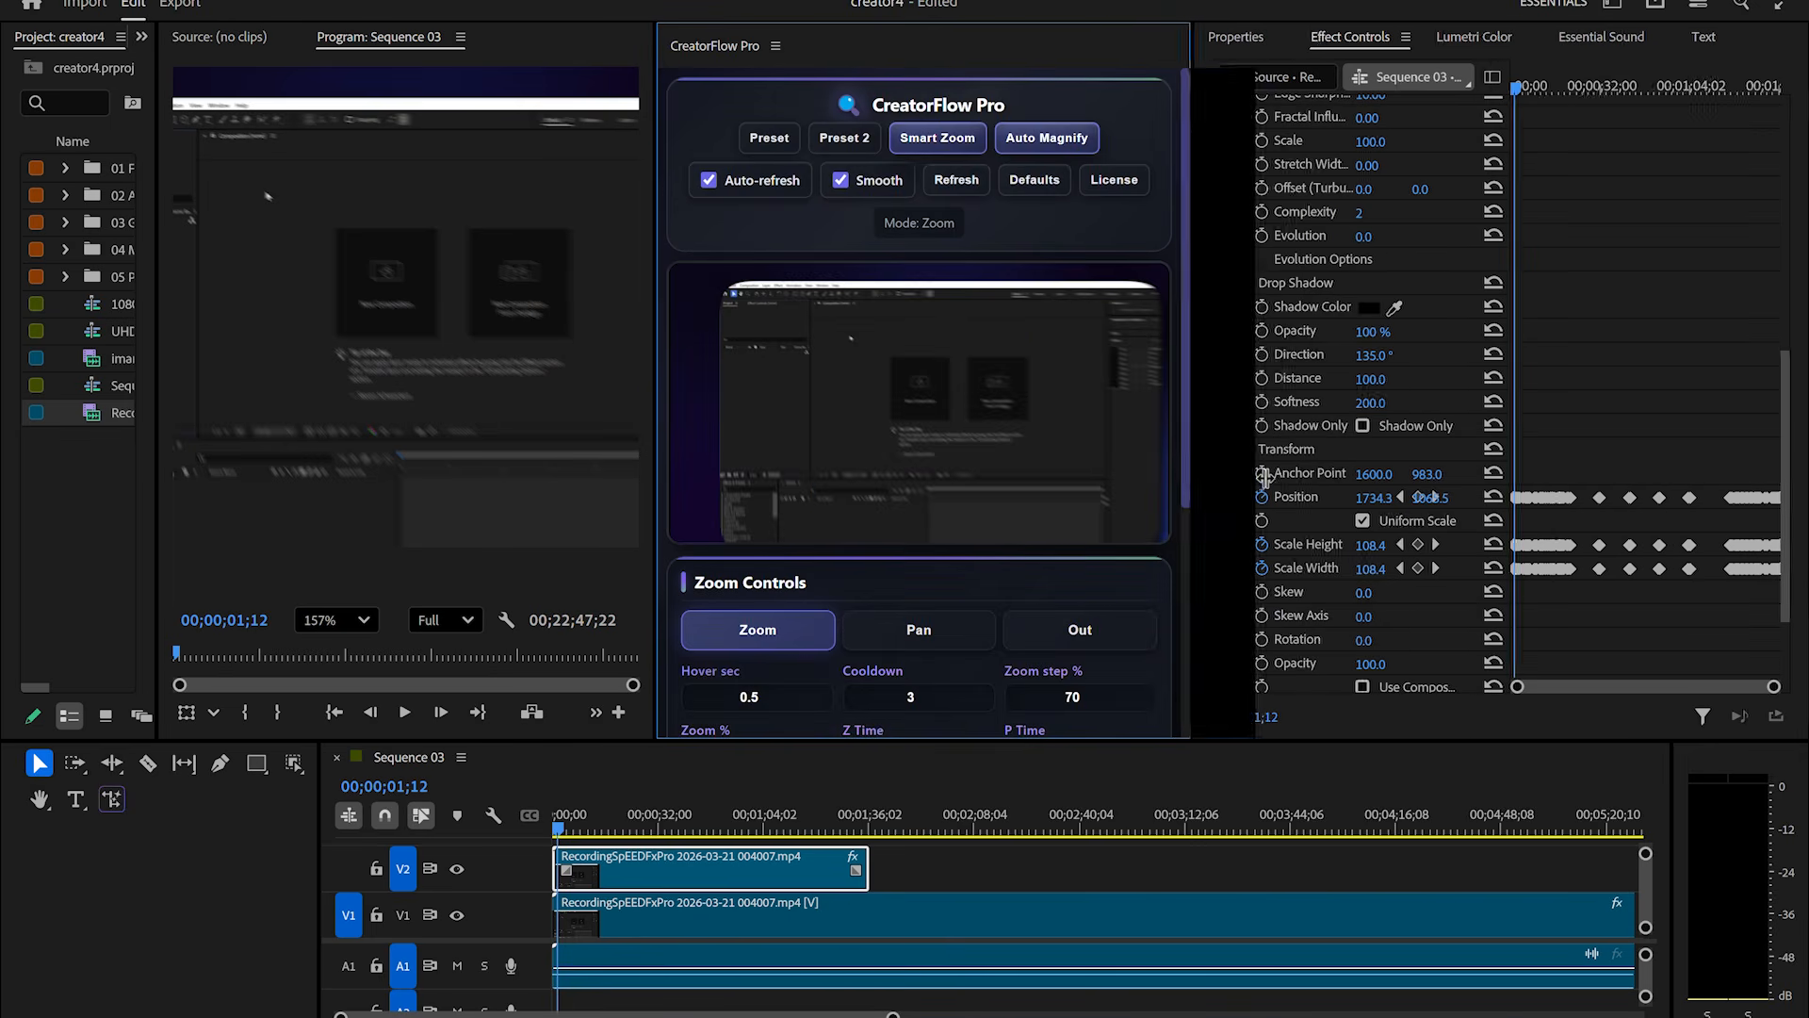
Collapse Effect Controls, turn off Auto-refresh, and play the Smart Zoom result from the sequence start in an enlarged Program monitor.
drag(1195, 479, 1749, 471)
click(1137, 141)
drag(657, 331, 1300, 377)
drag(556, 830, 535, 829)
key(space)
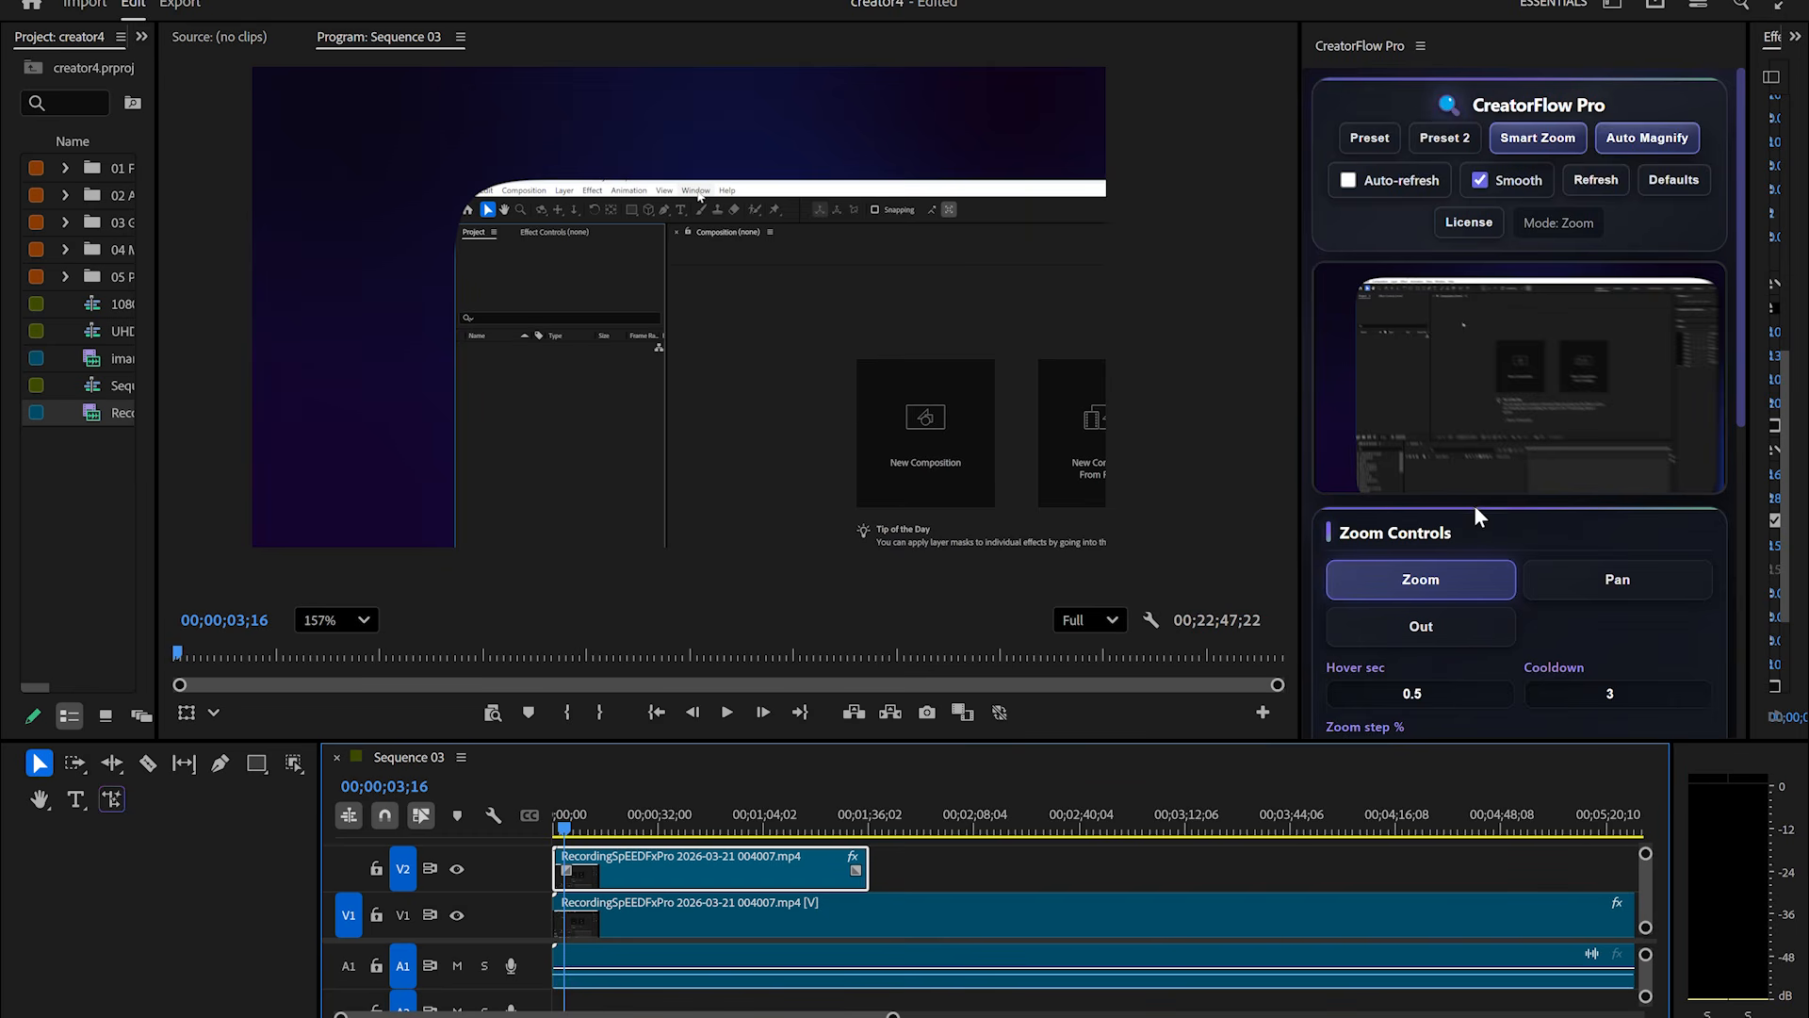
Check the Zoom Controls settings and review the Smart Zoom playback, stopping at 00;00;23;04.
scroll(1476, 517, down, 6)
drag(1301, 462, 830, 480)
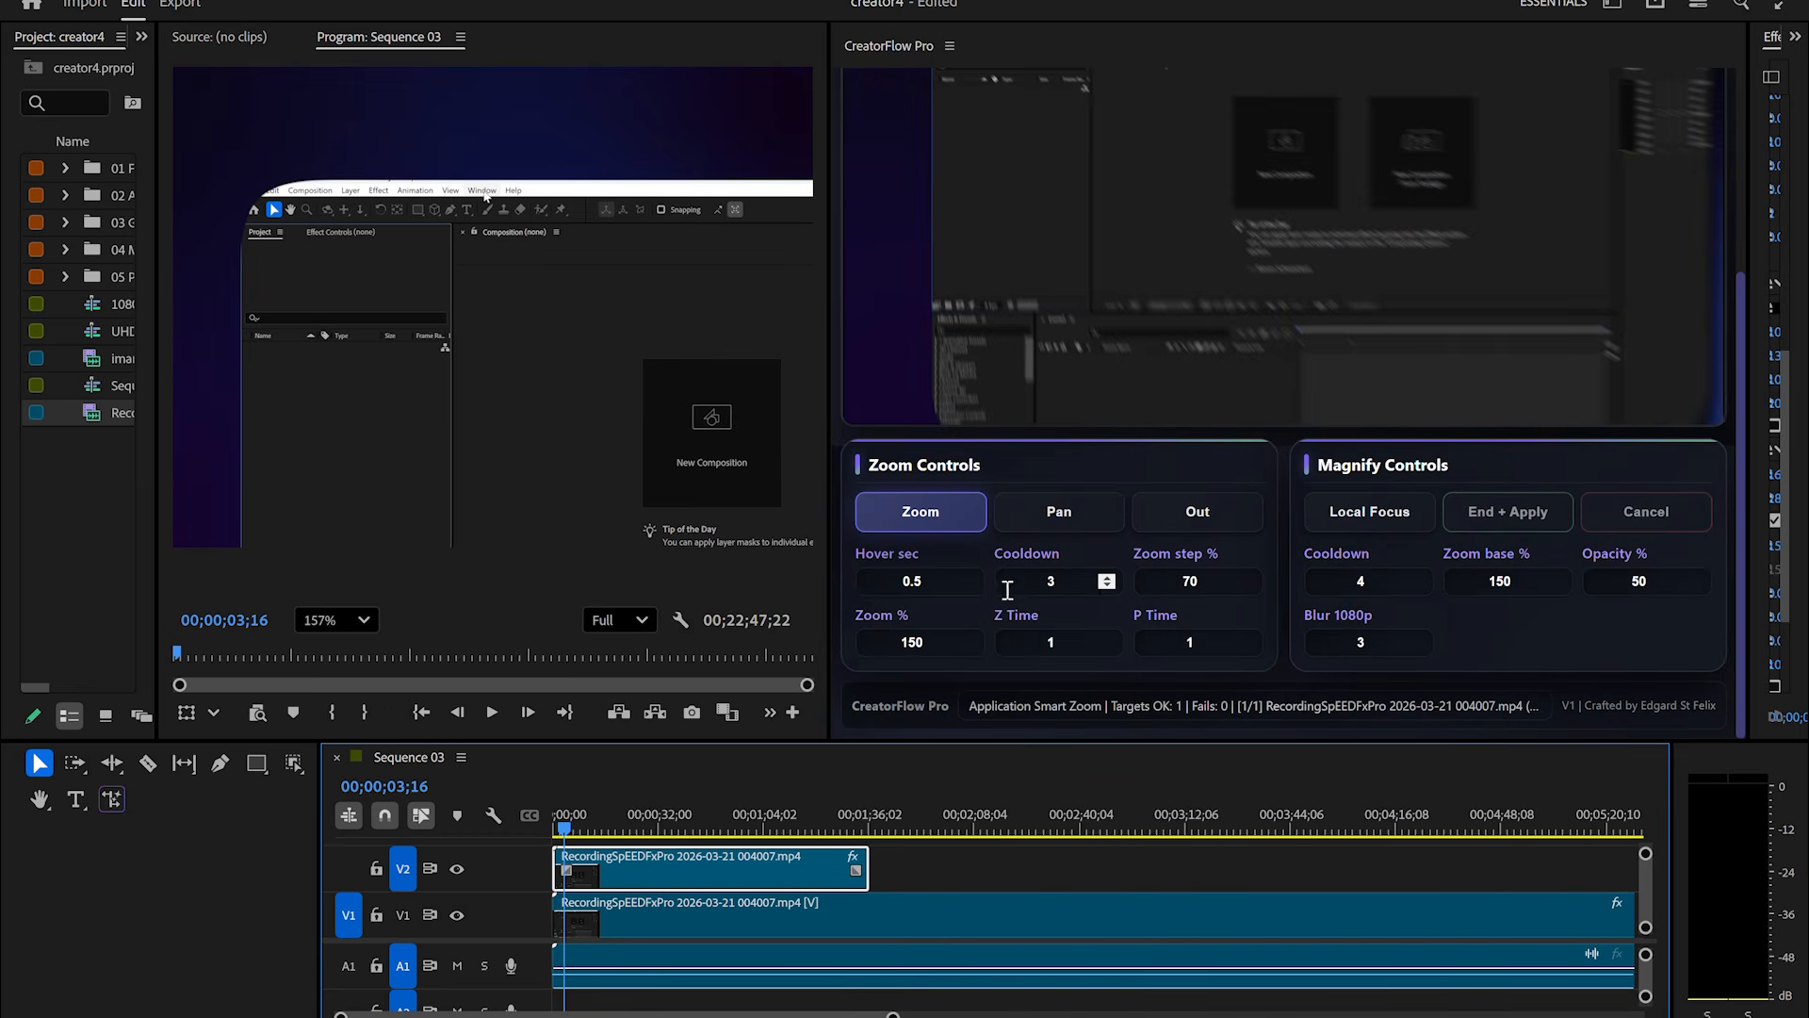
drag(827, 418, 1514, 414)
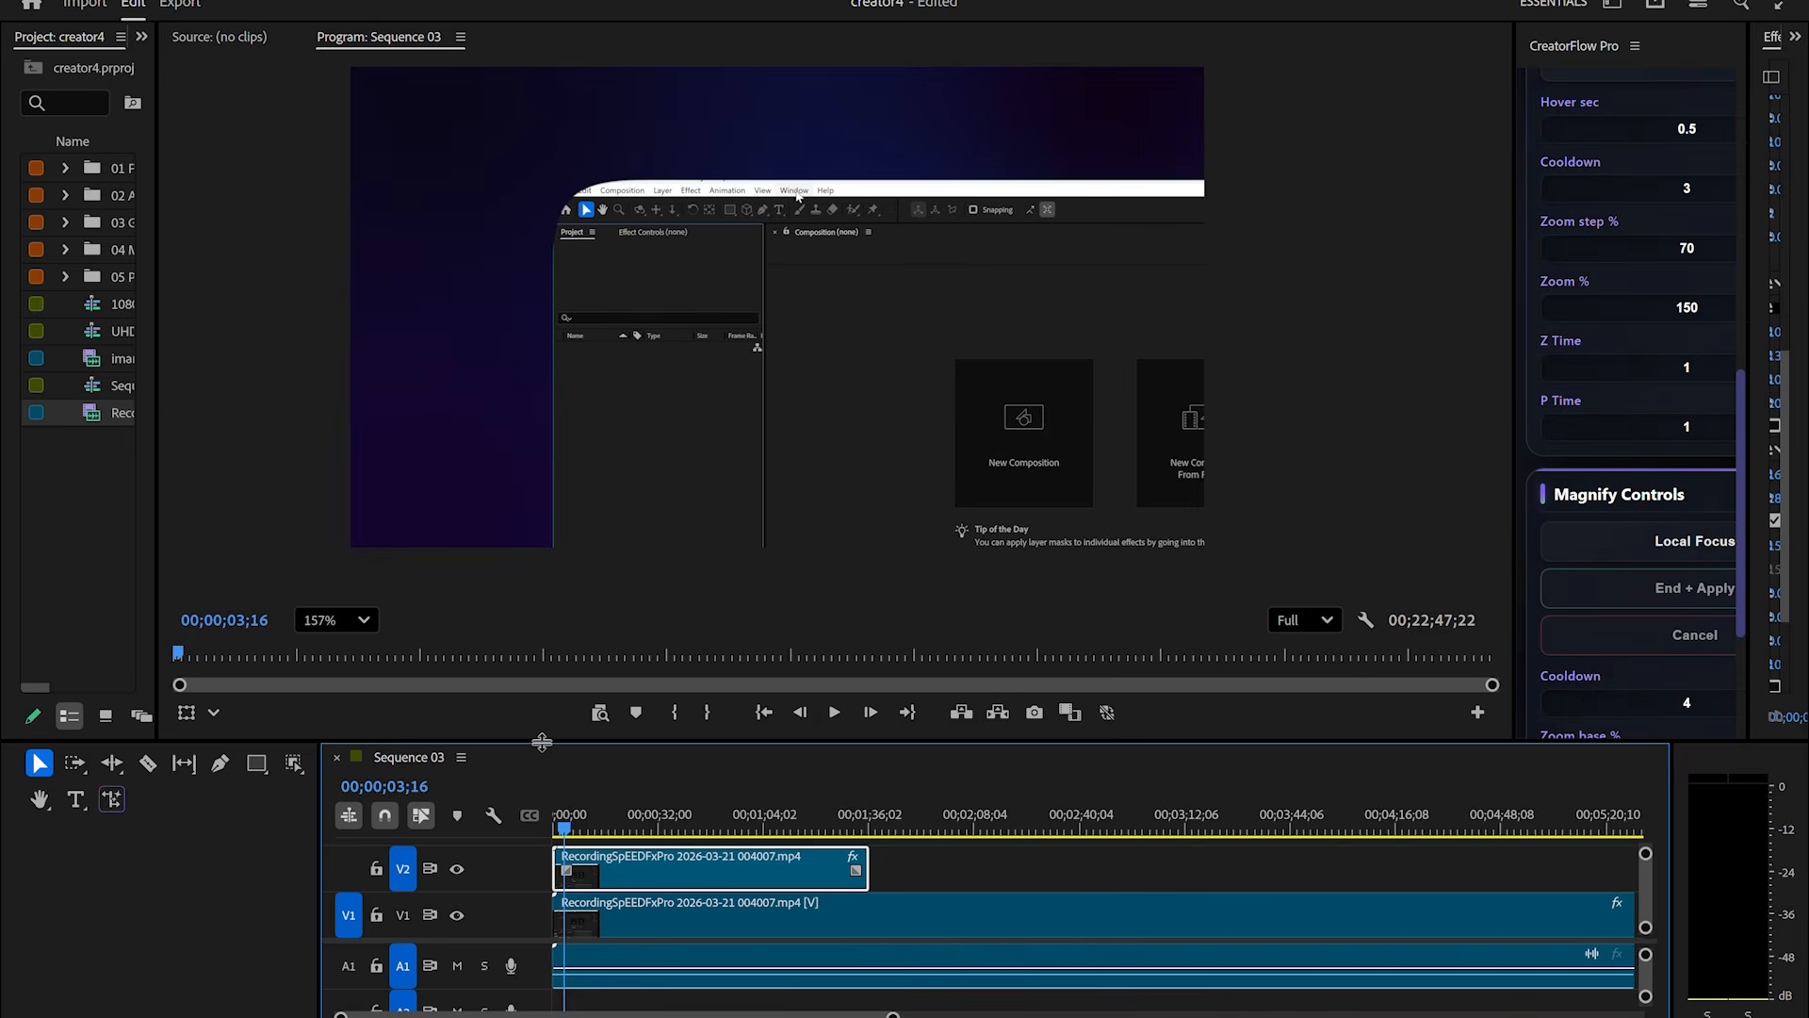
drag(542, 741, 616, 761)
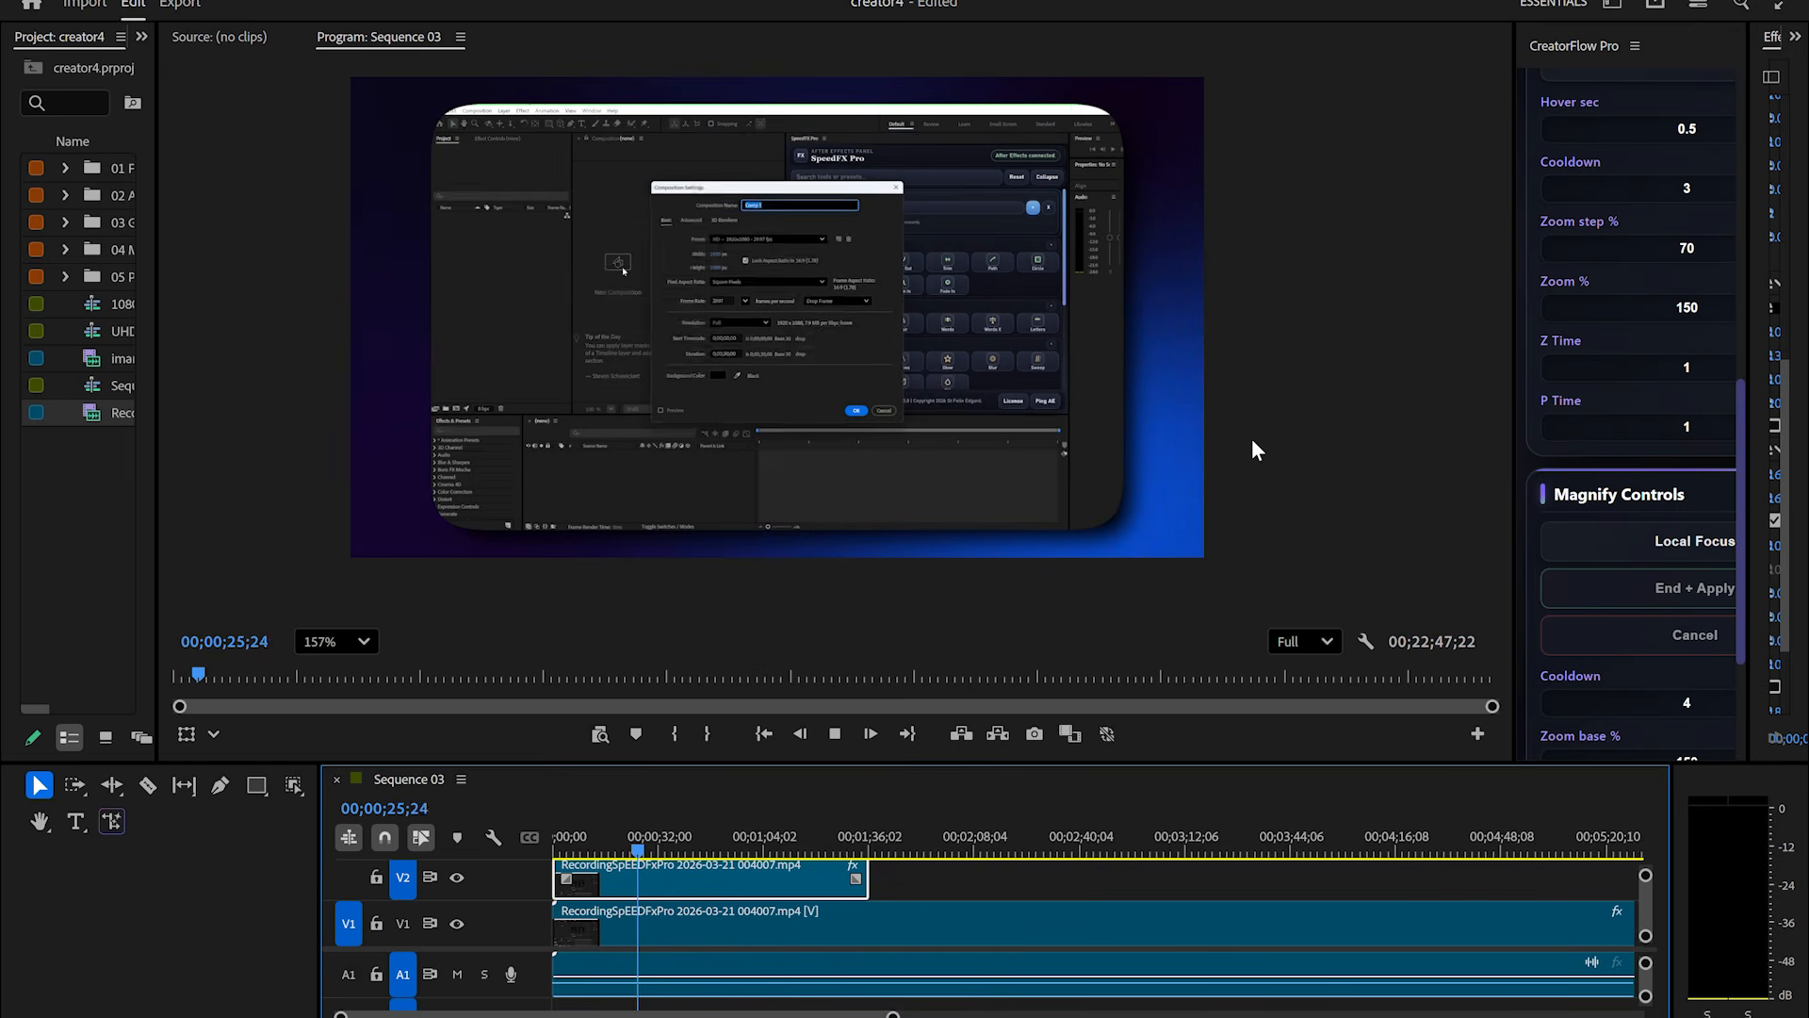
key(Home)
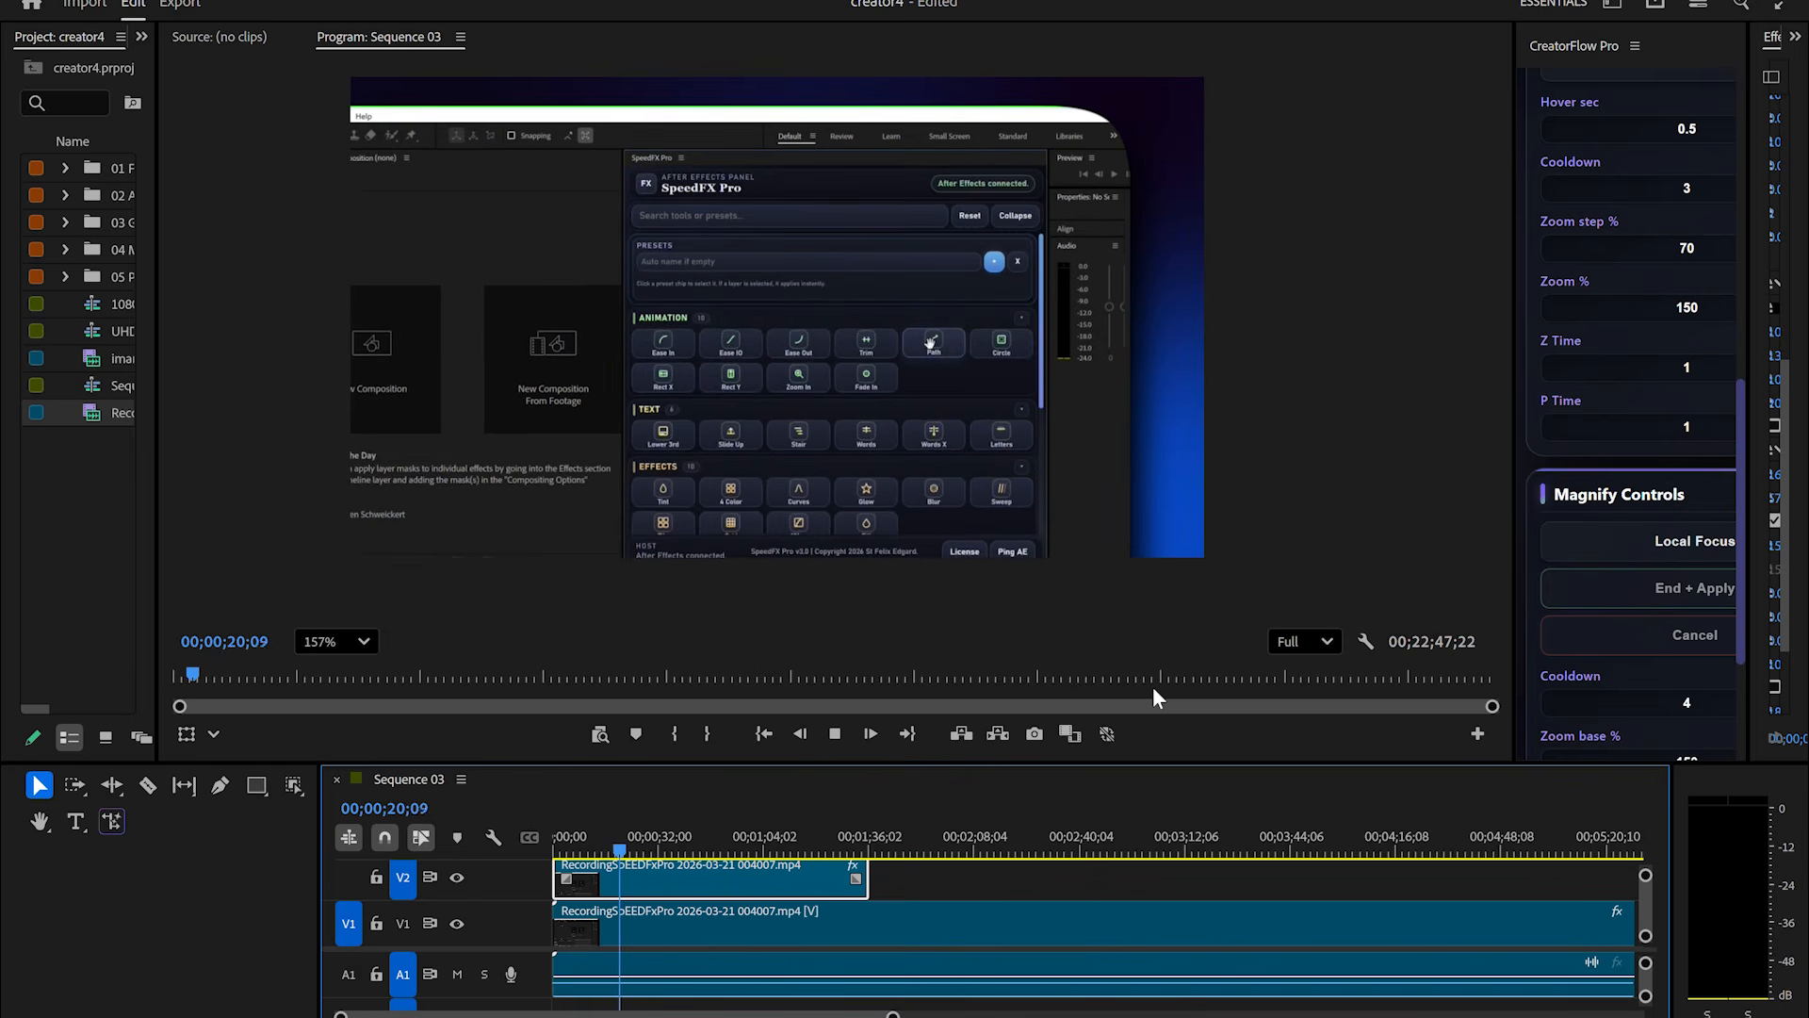
key(space)
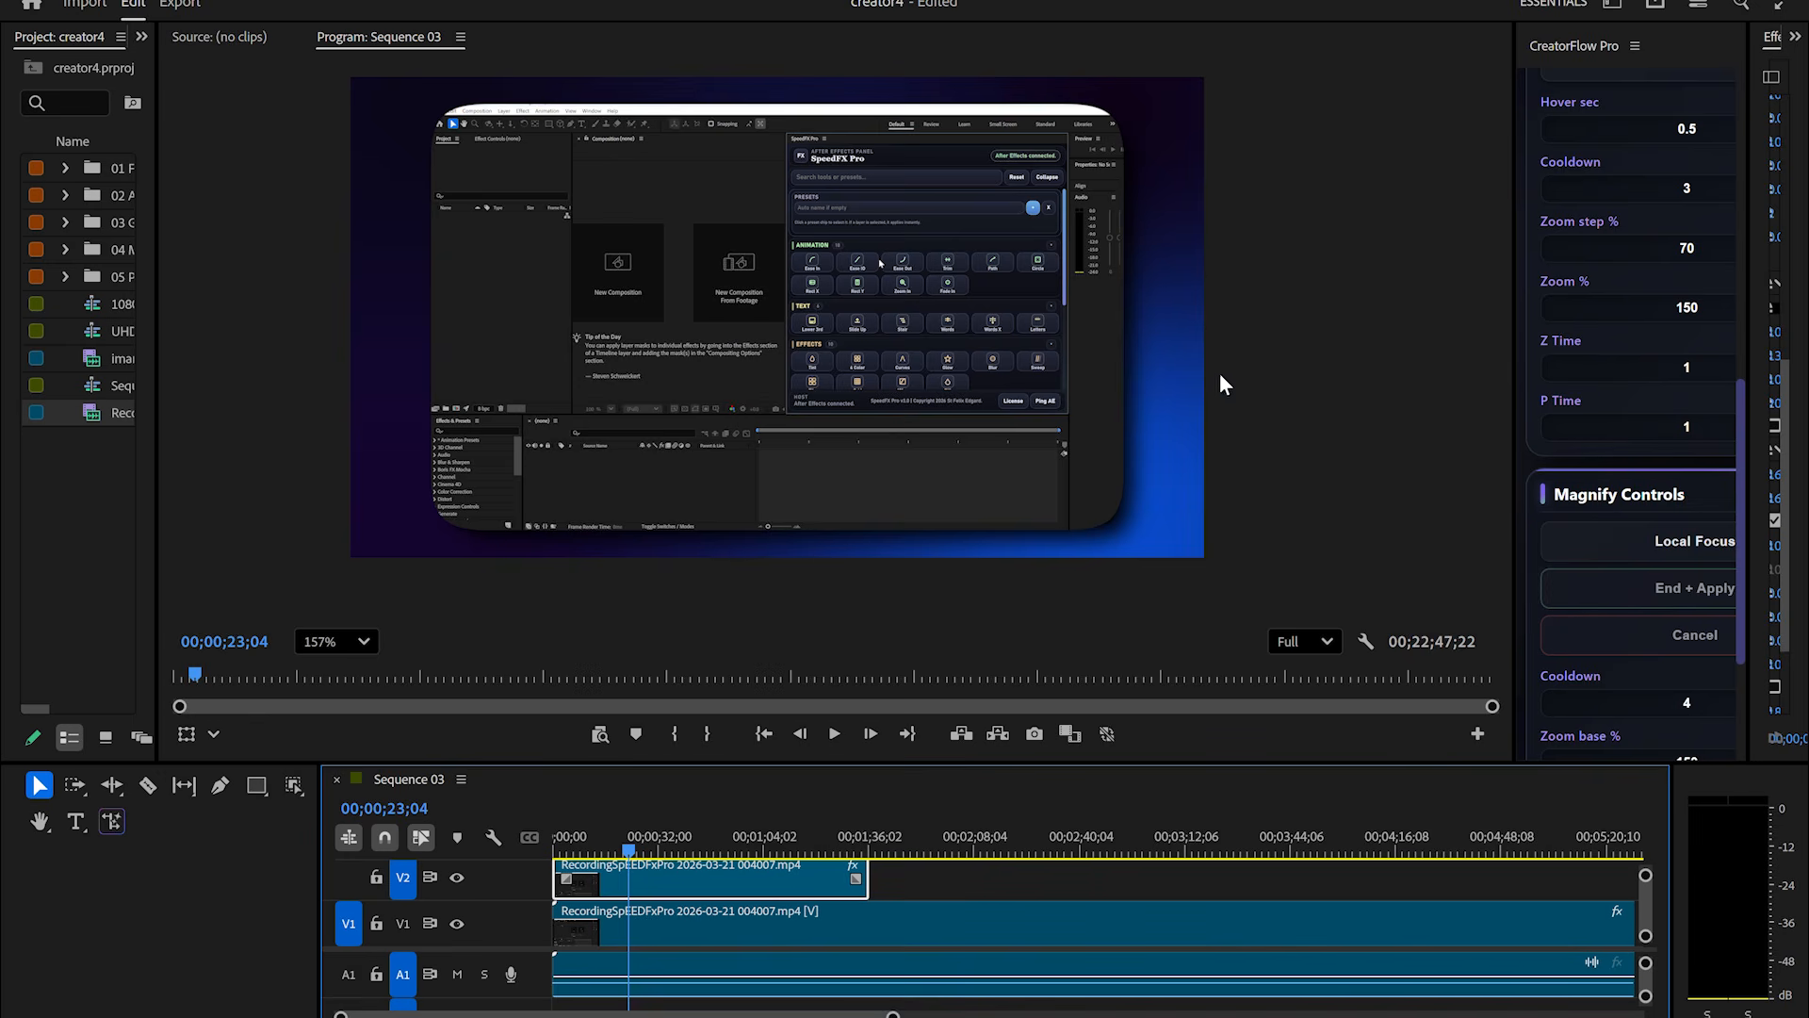
Widen the CreatorFlow Pro panel and examine its Smart Zoom and Auto Magnify commands.
drag(1514, 396, 906, 395)
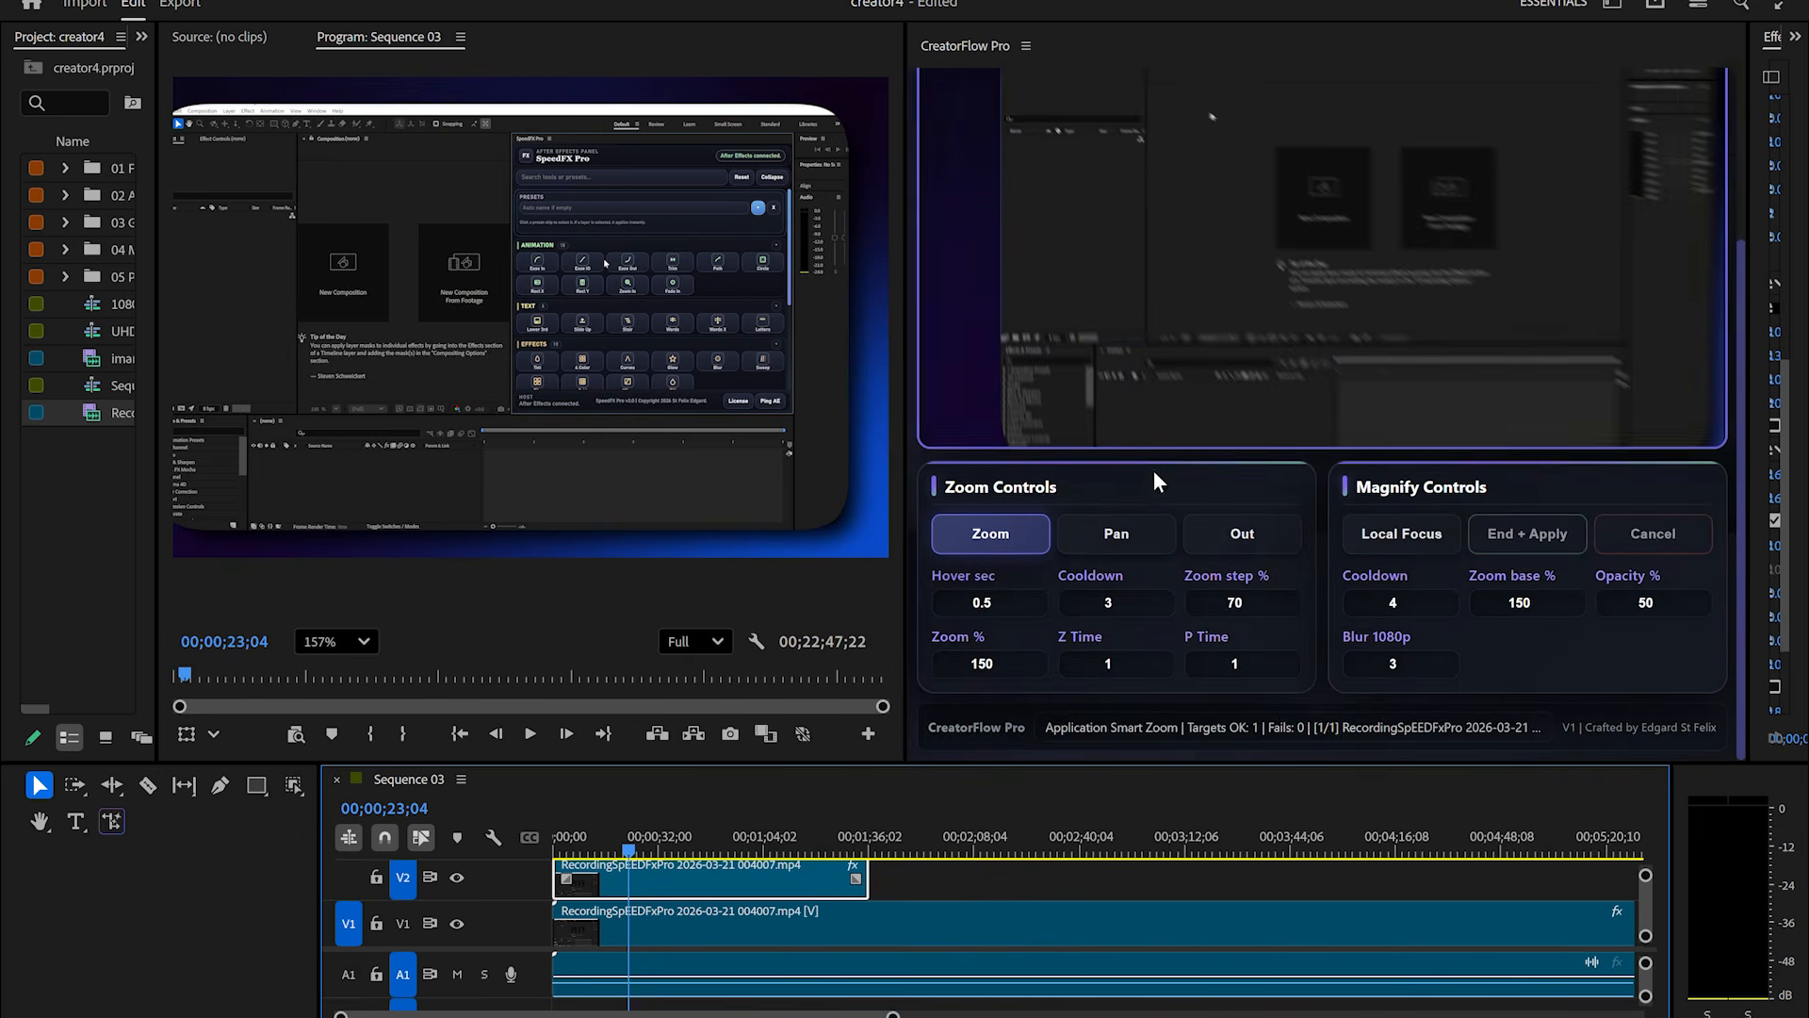
scroll(1242, 366, up, 3)
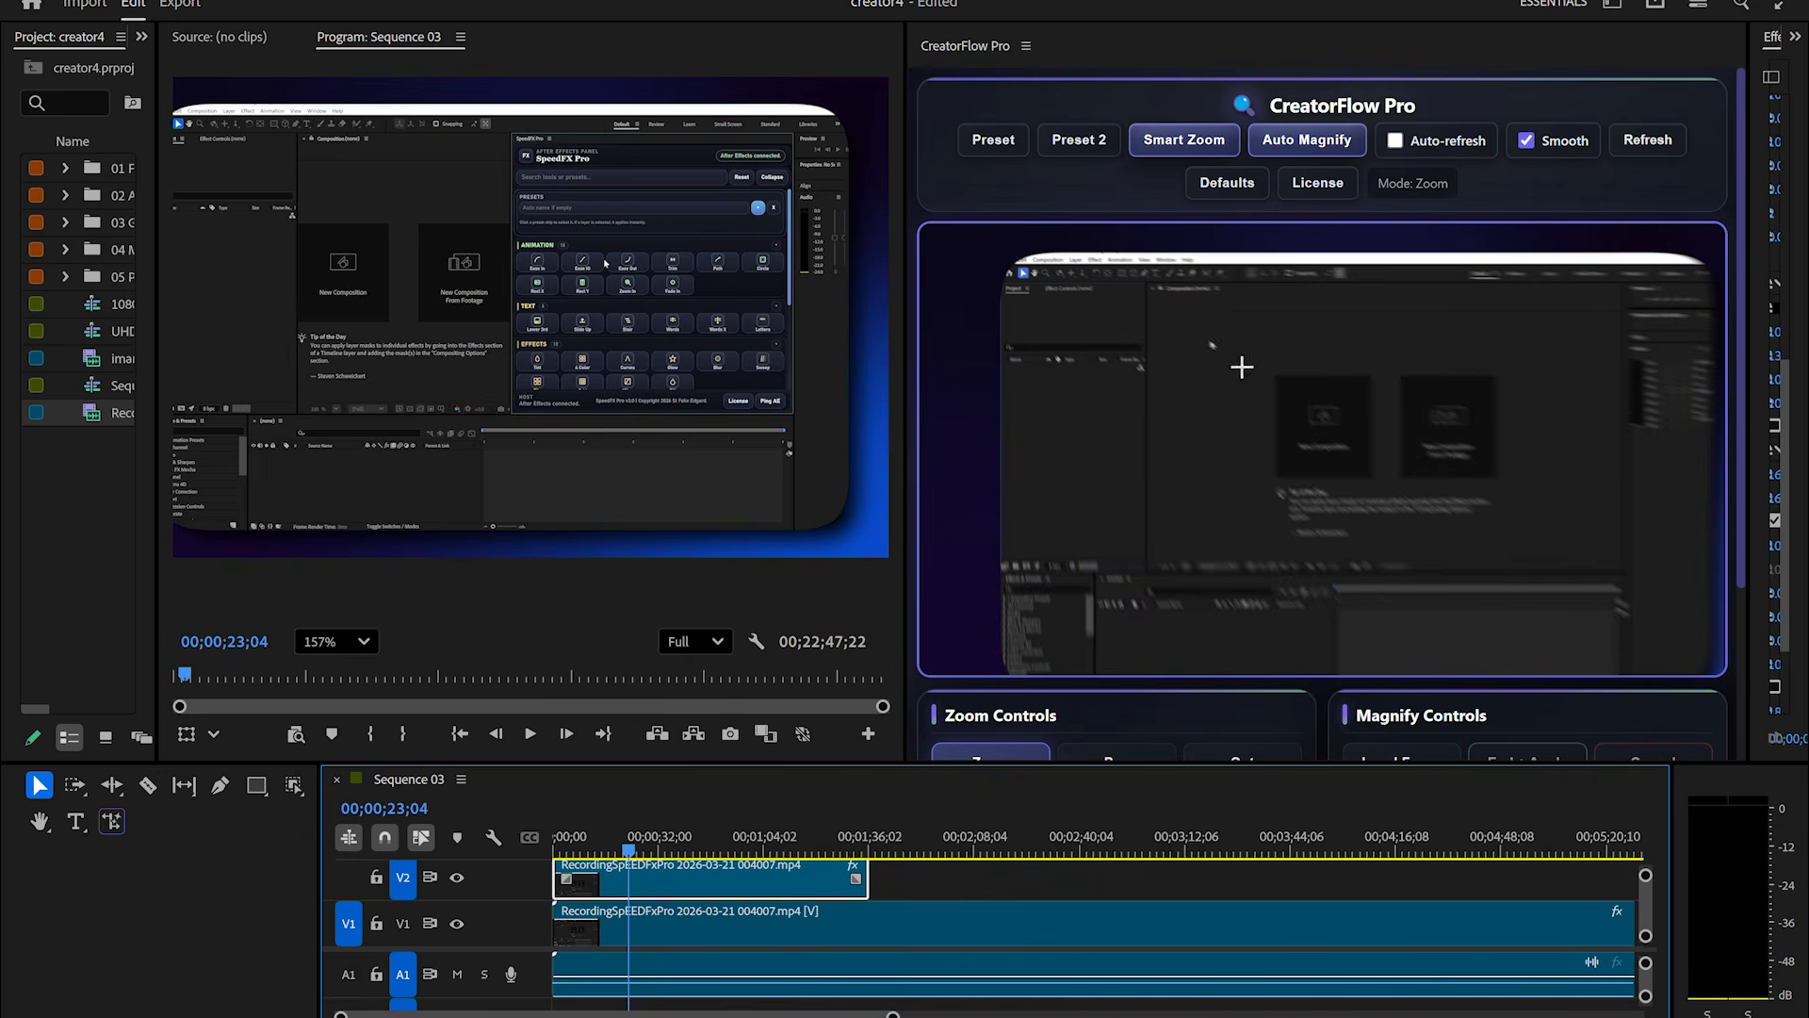
click(1166, 150)
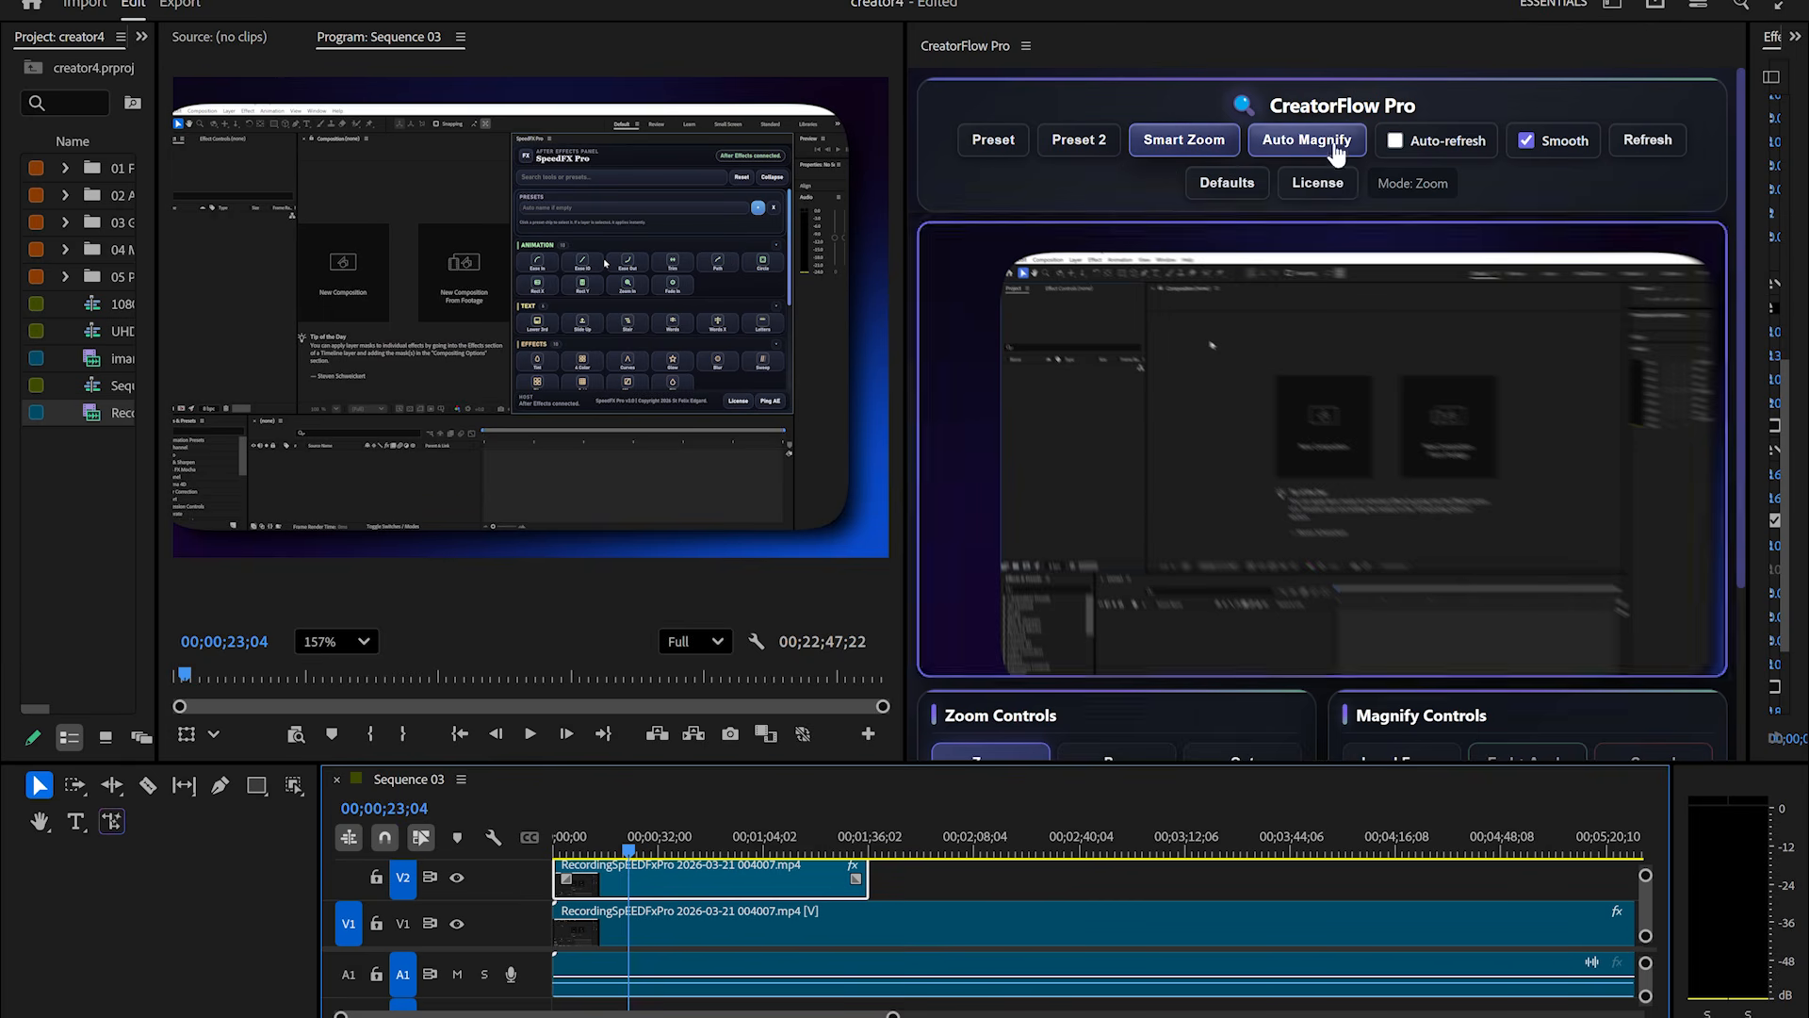
Split the V2 clip at 00;00;32;29, scrub back through its first part, and undo the recent edits.
drag(629, 851, 663, 856)
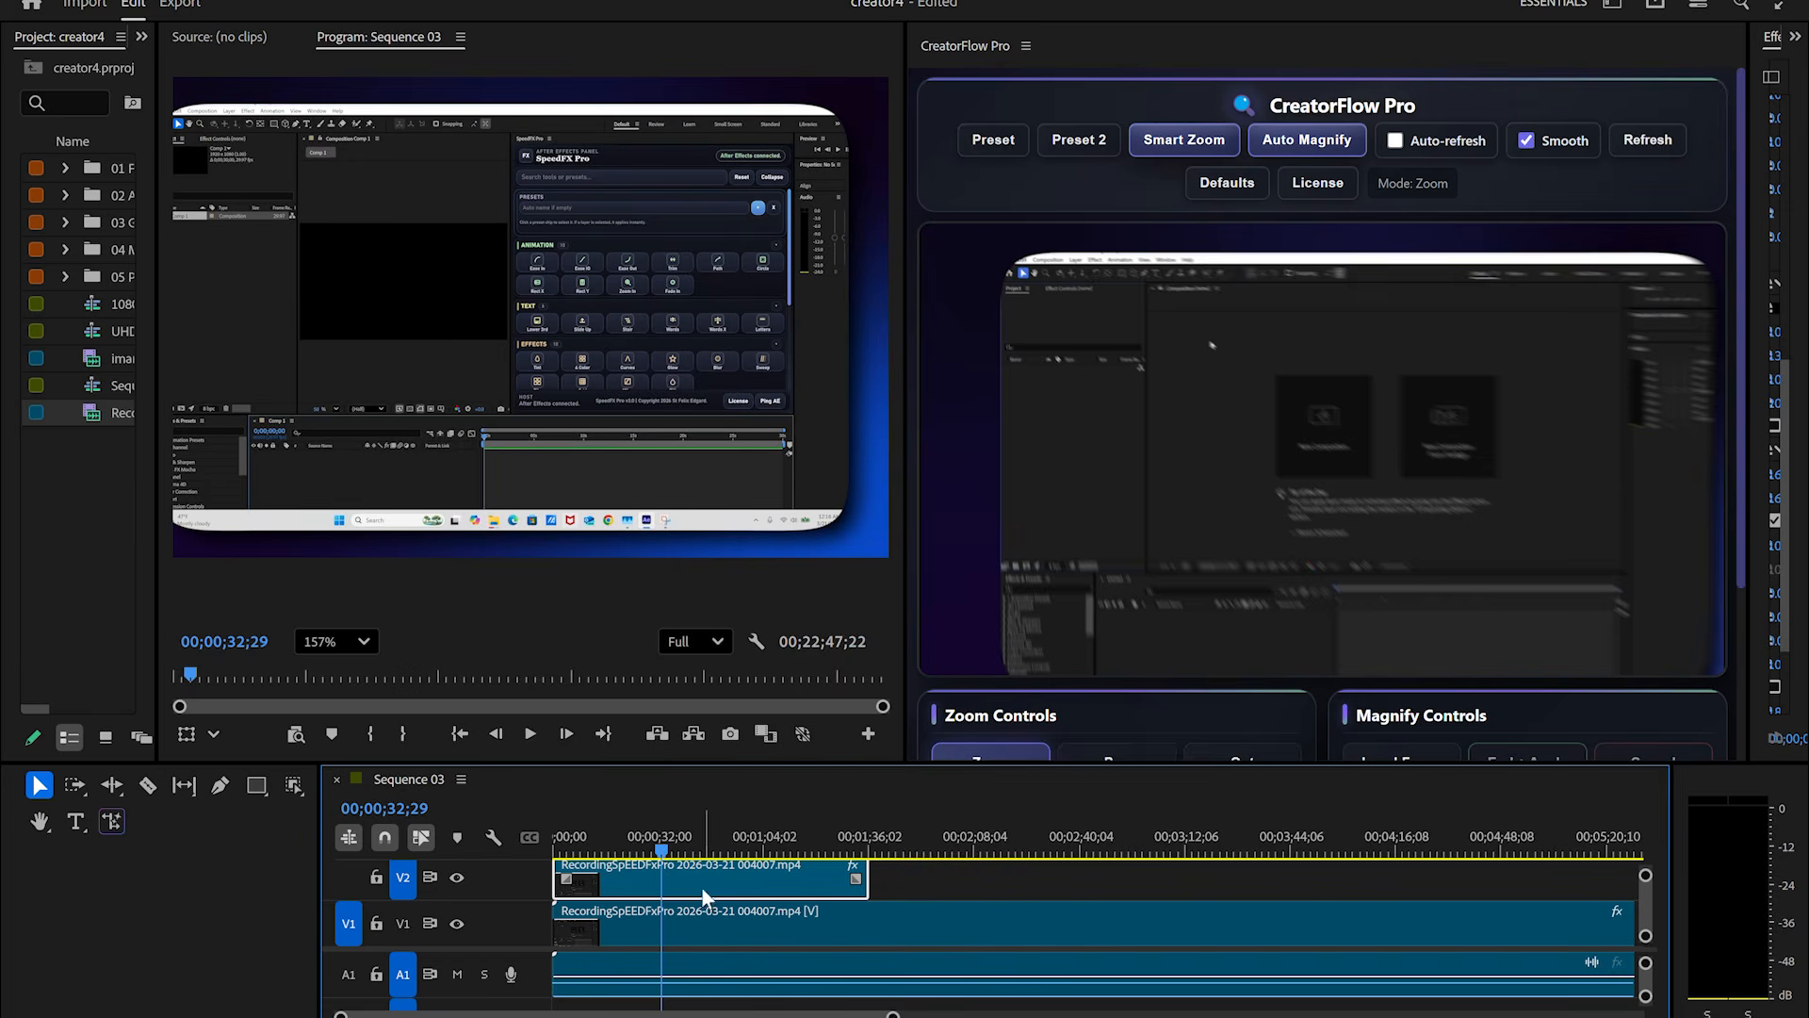
key(c)
click(661, 876)
click(800, 851)
drag(803, 853, 583, 851)
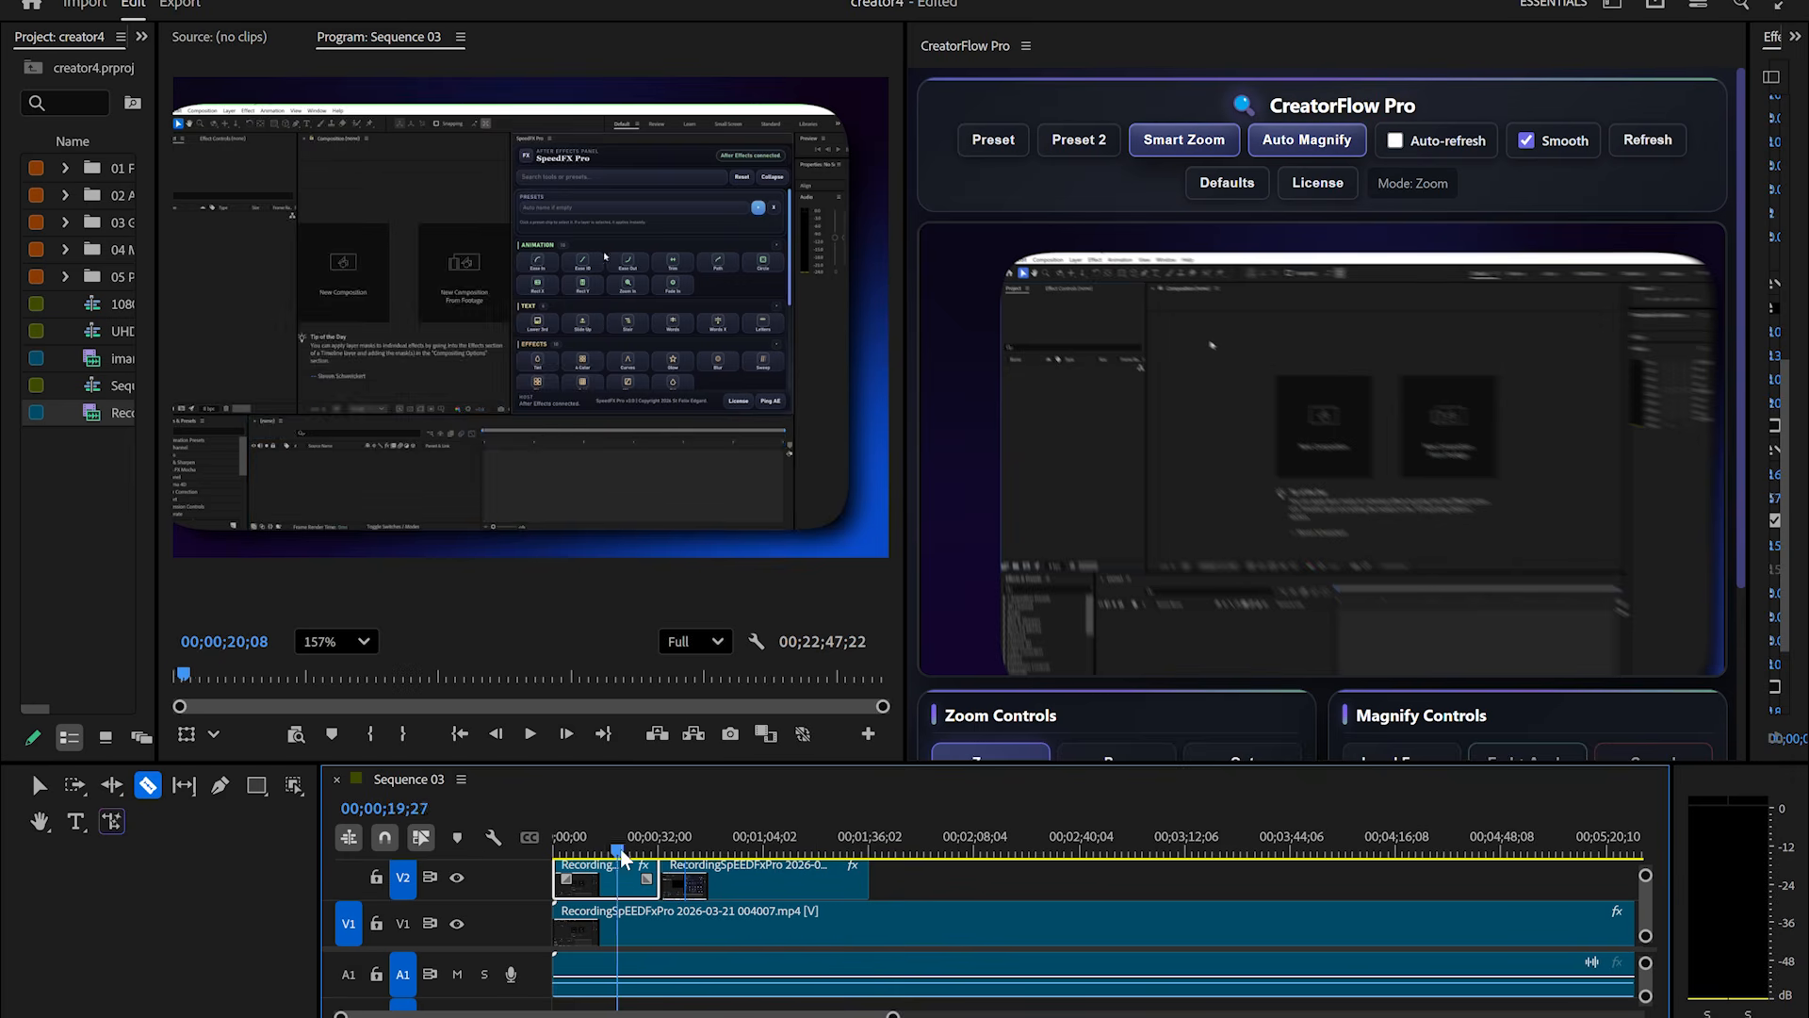
key(v)
click(751, 893)
key(super+z)
key(super+z)
key(super+z)
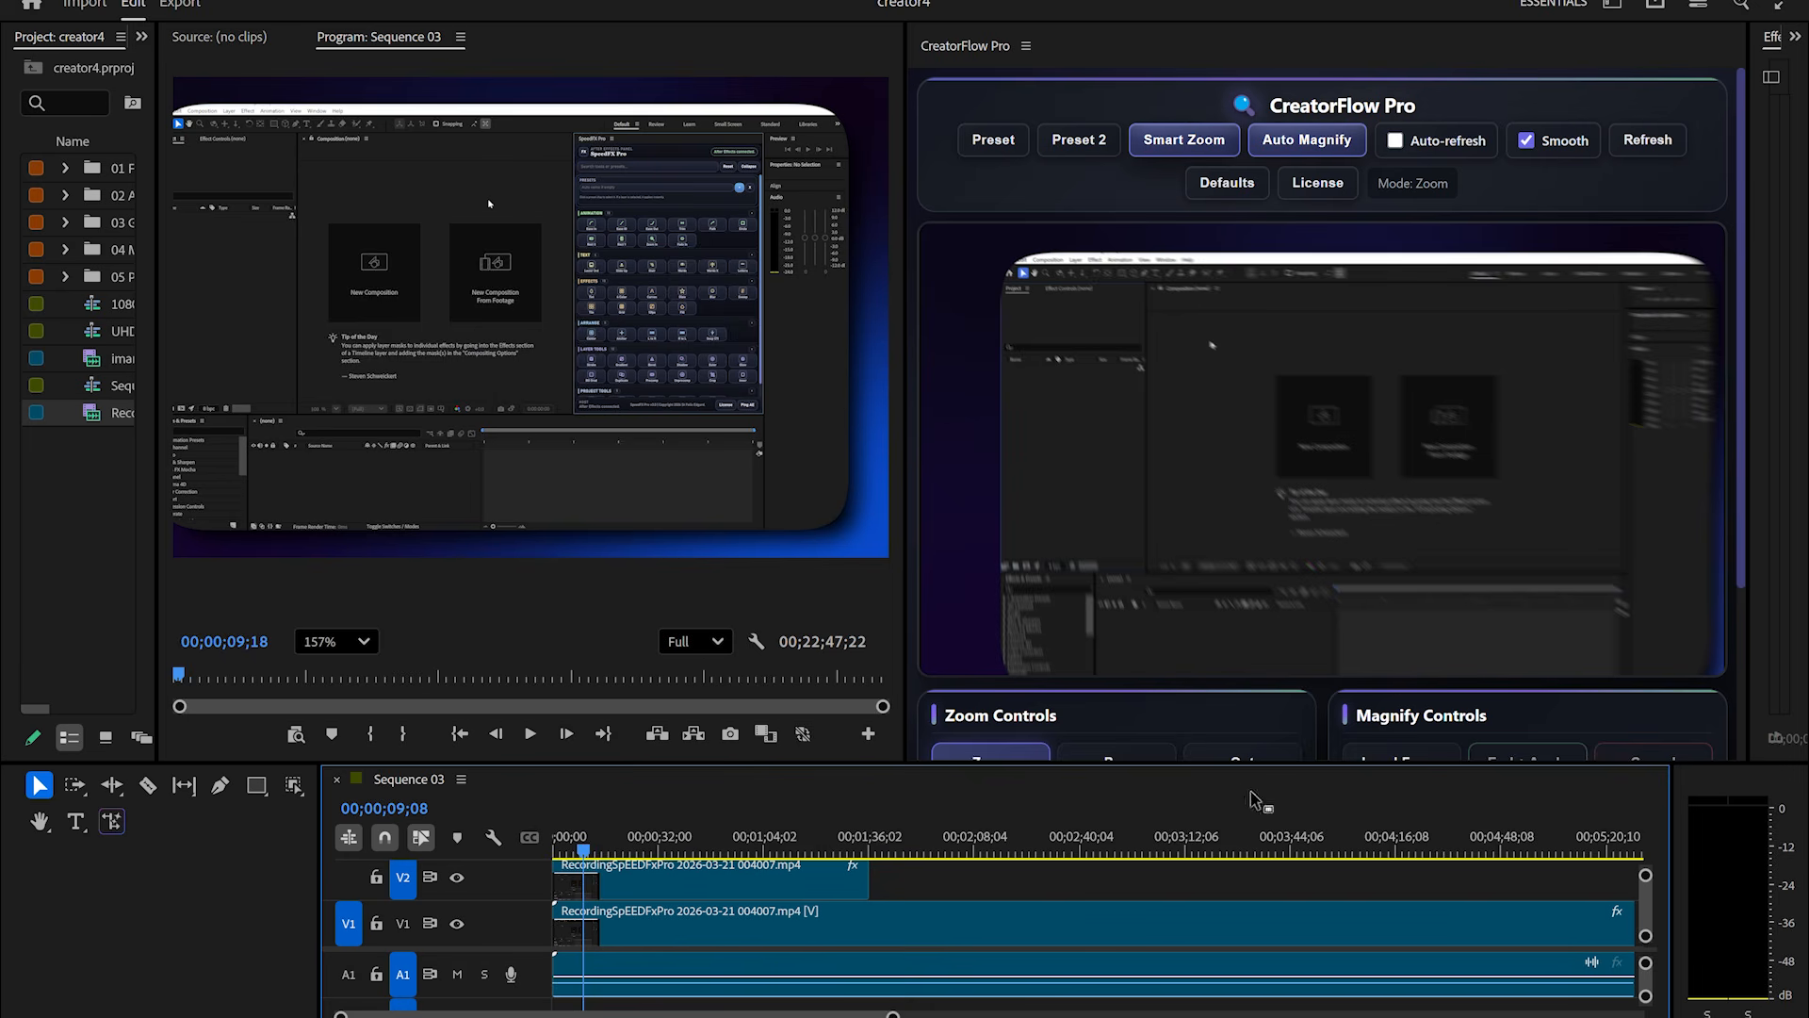
Run Auto Magnify on the V2 clip from the sequence start and enlarge the timeline to show track V3.
click(1310, 142)
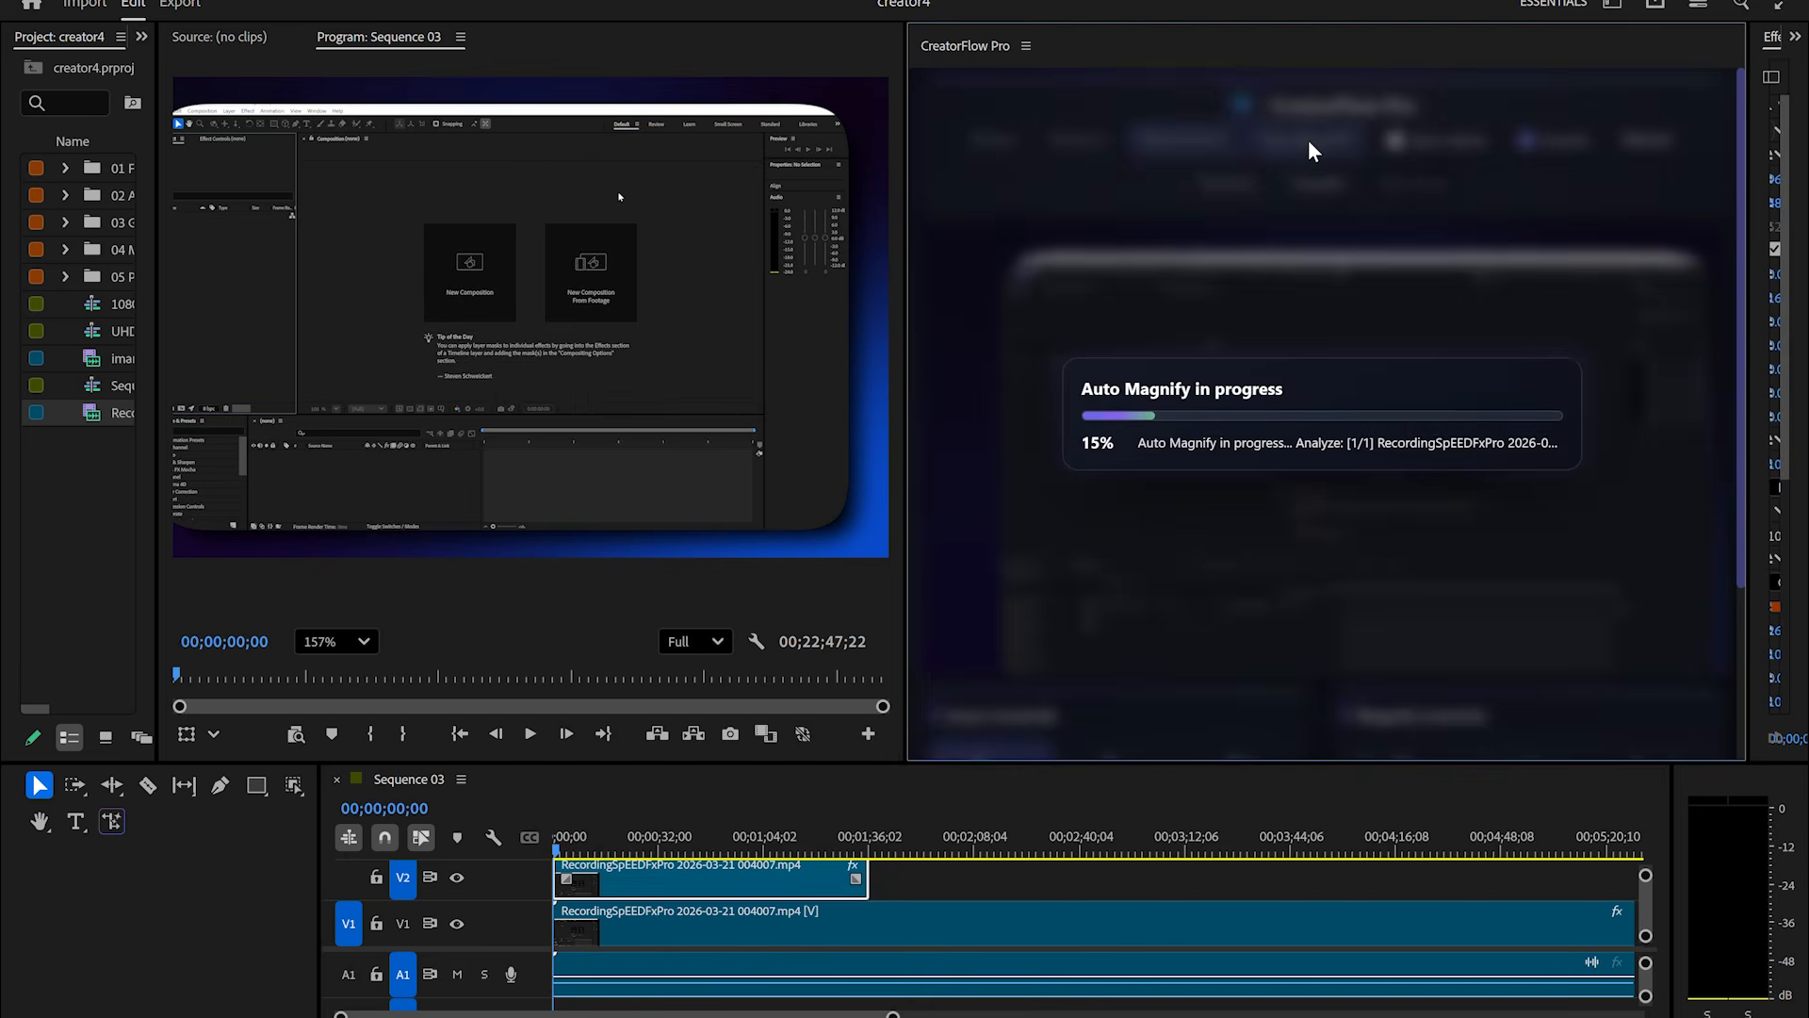
drag(908, 392, 1146, 392)
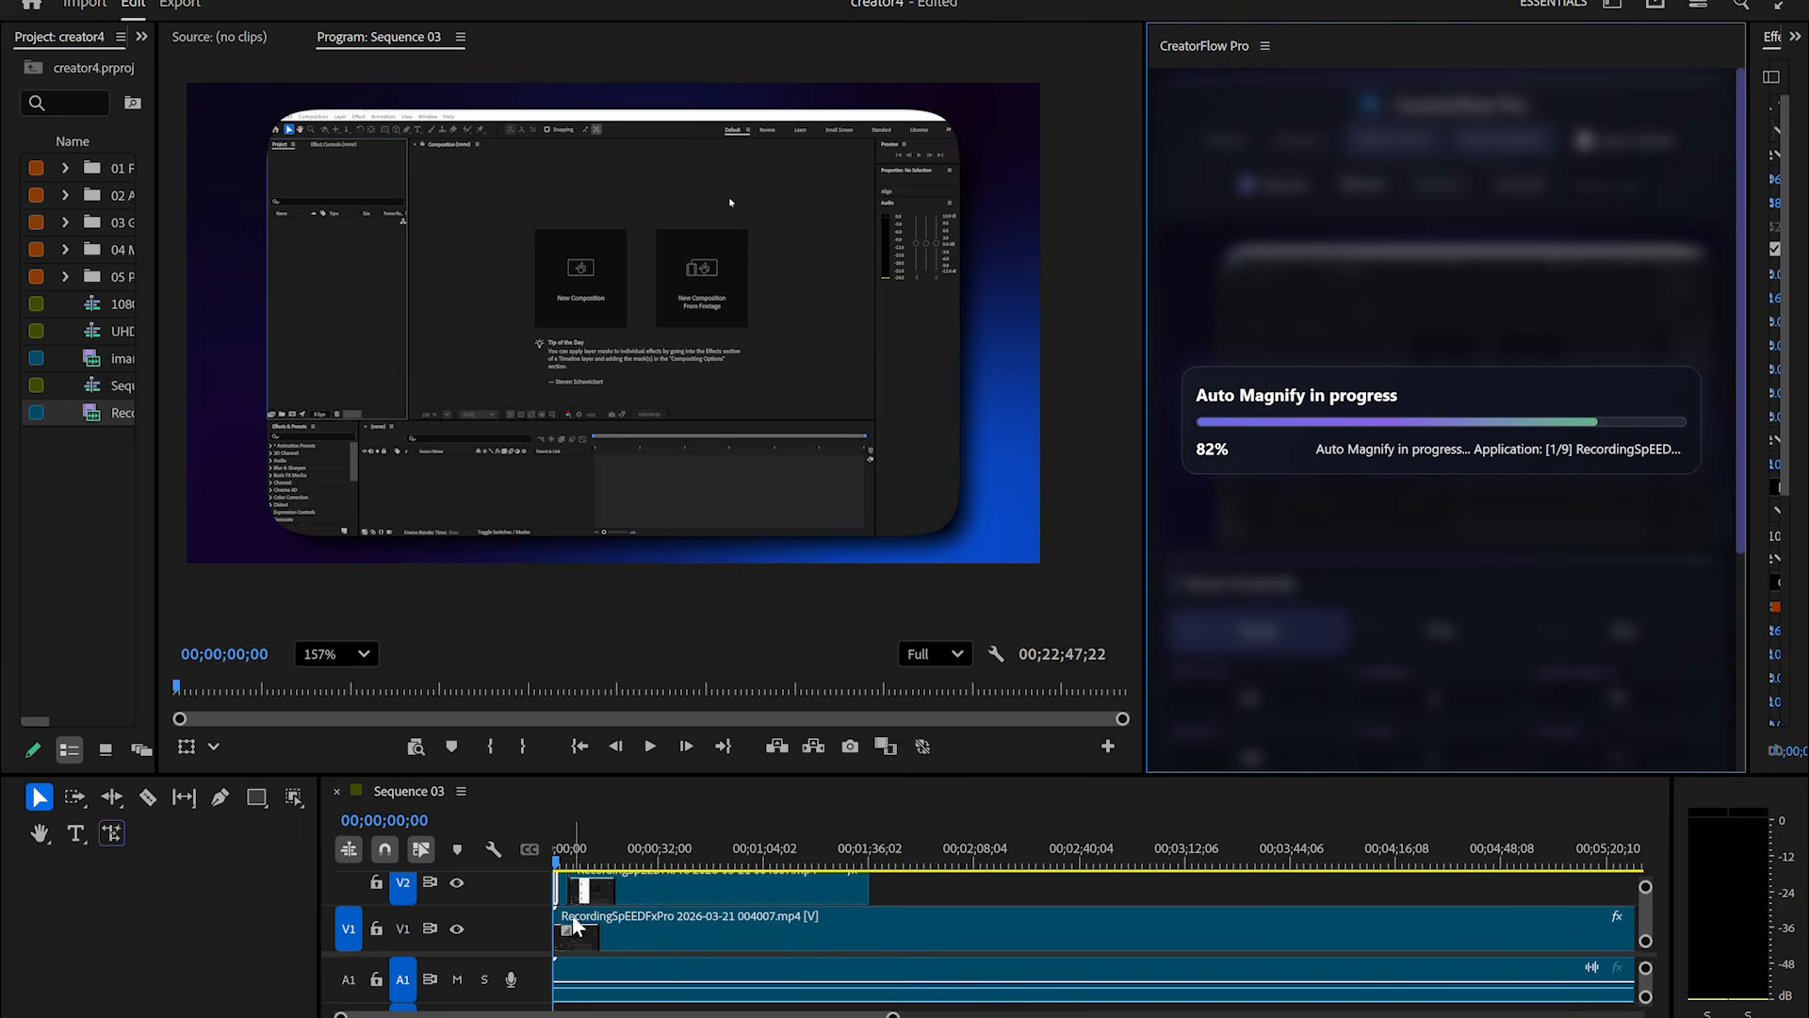
drag(624, 778, 611, 693)
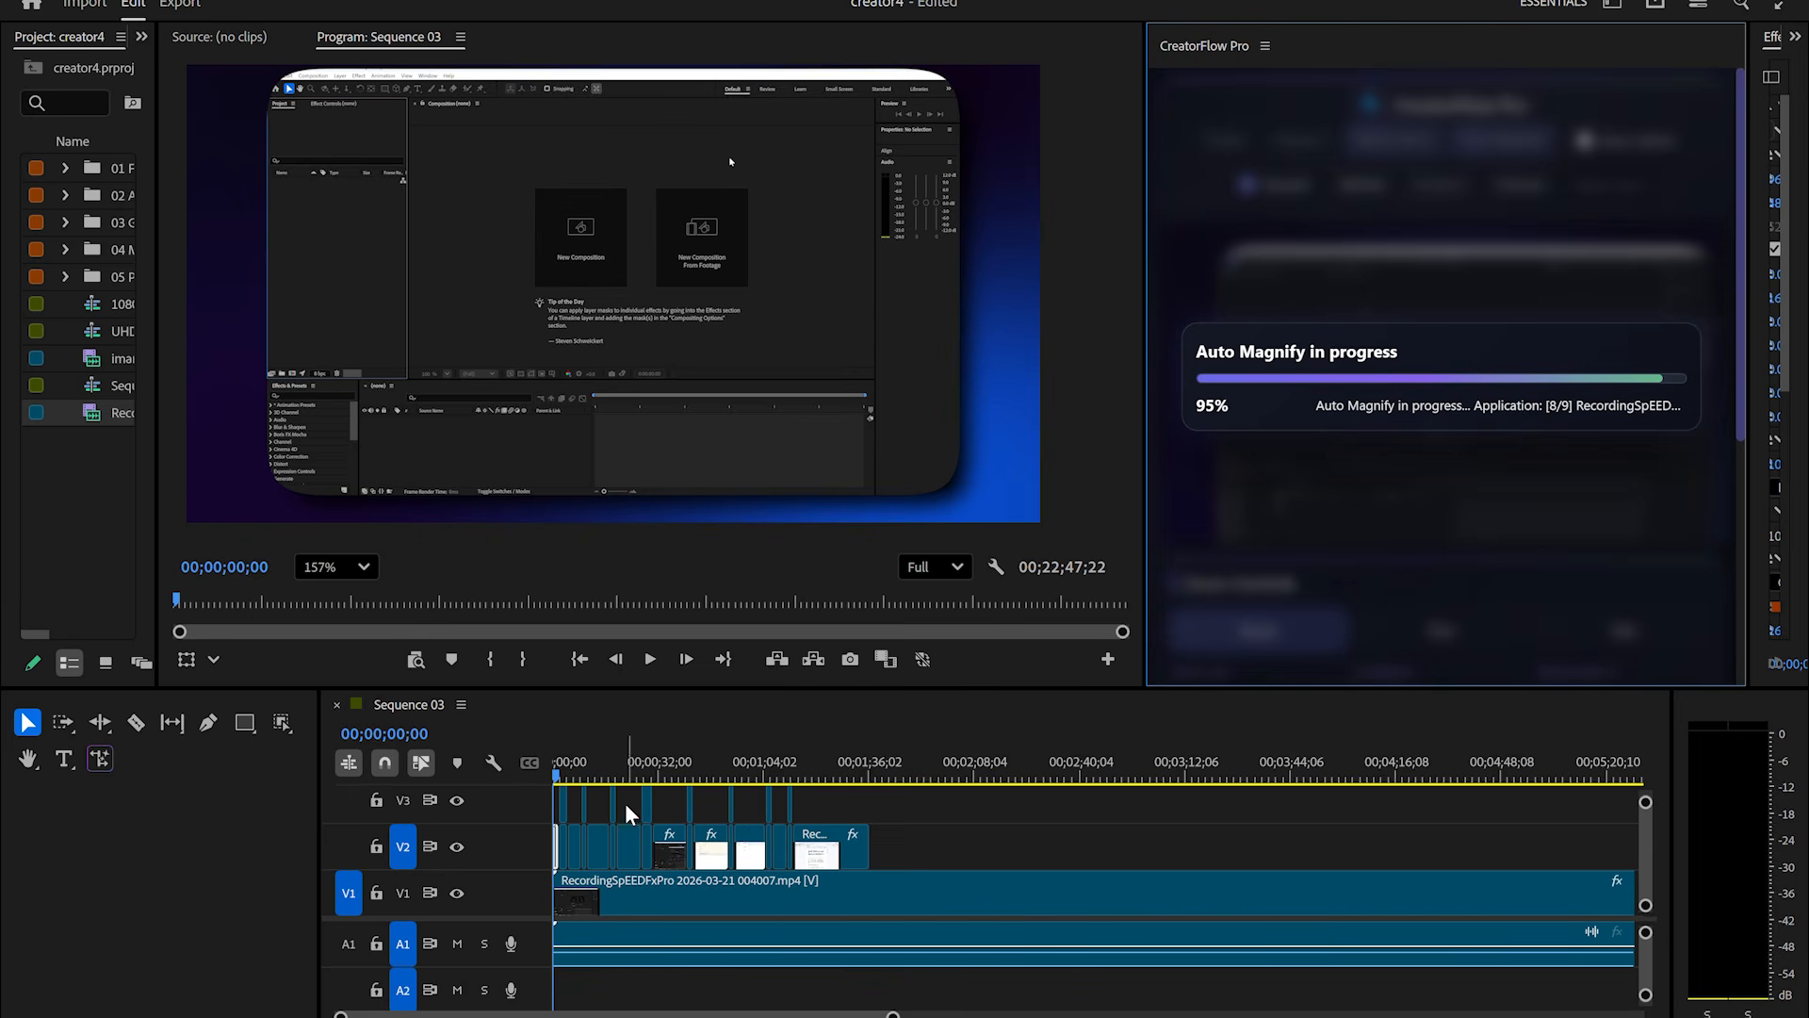
drag(681, 689, 680, 639)
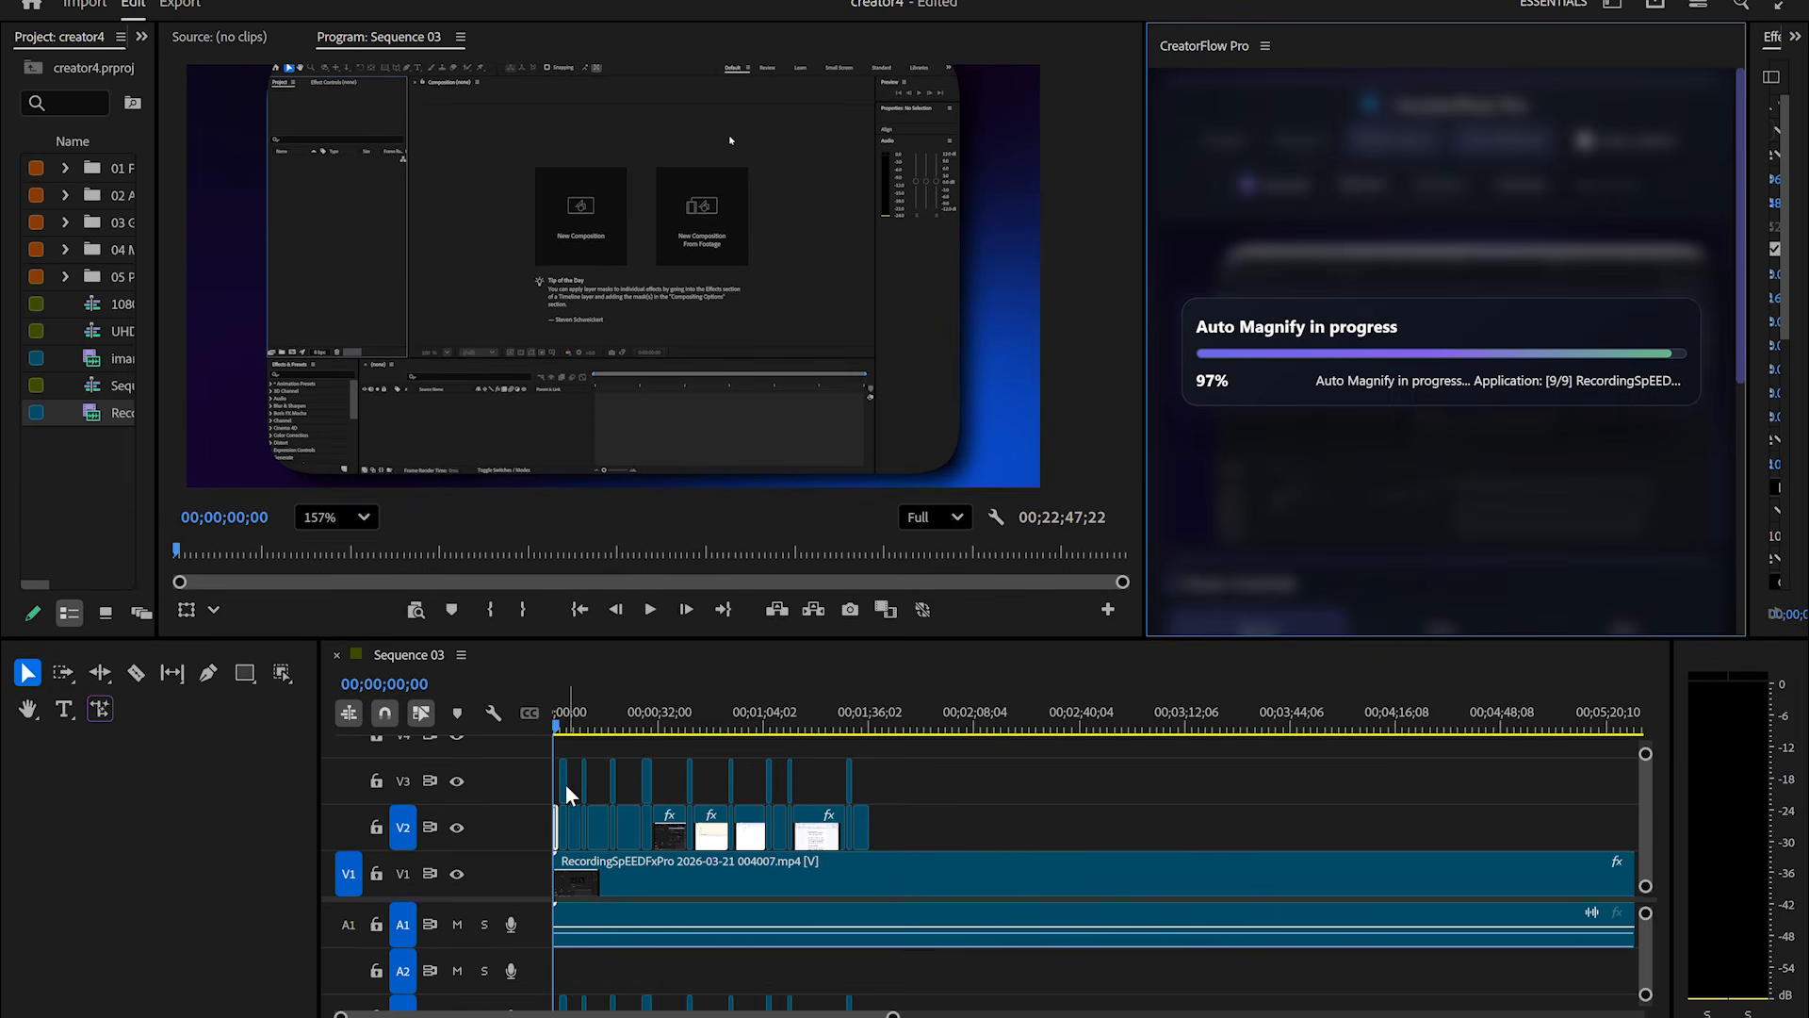
Zoom in on the timeline and review the Auto Magnify result by playing several magnified sections between the sequence start and about 00;00;43.
key(=)
key(=)
key(space)
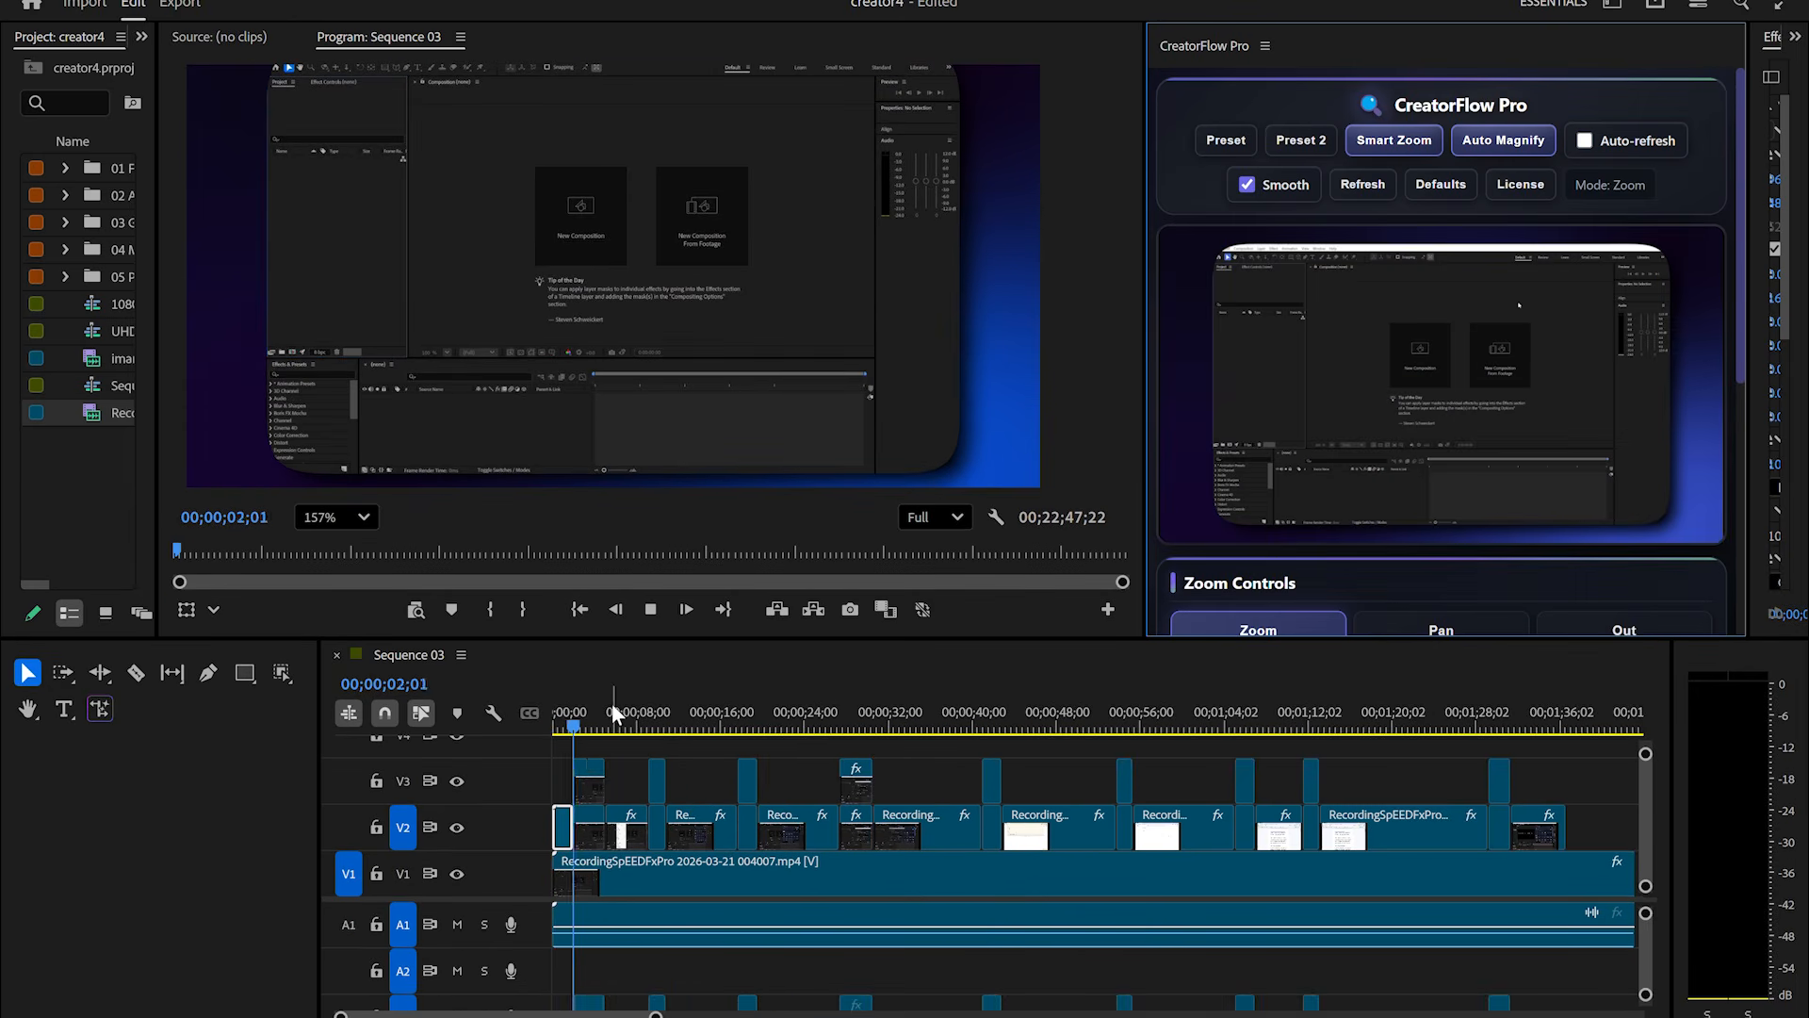
key(space)
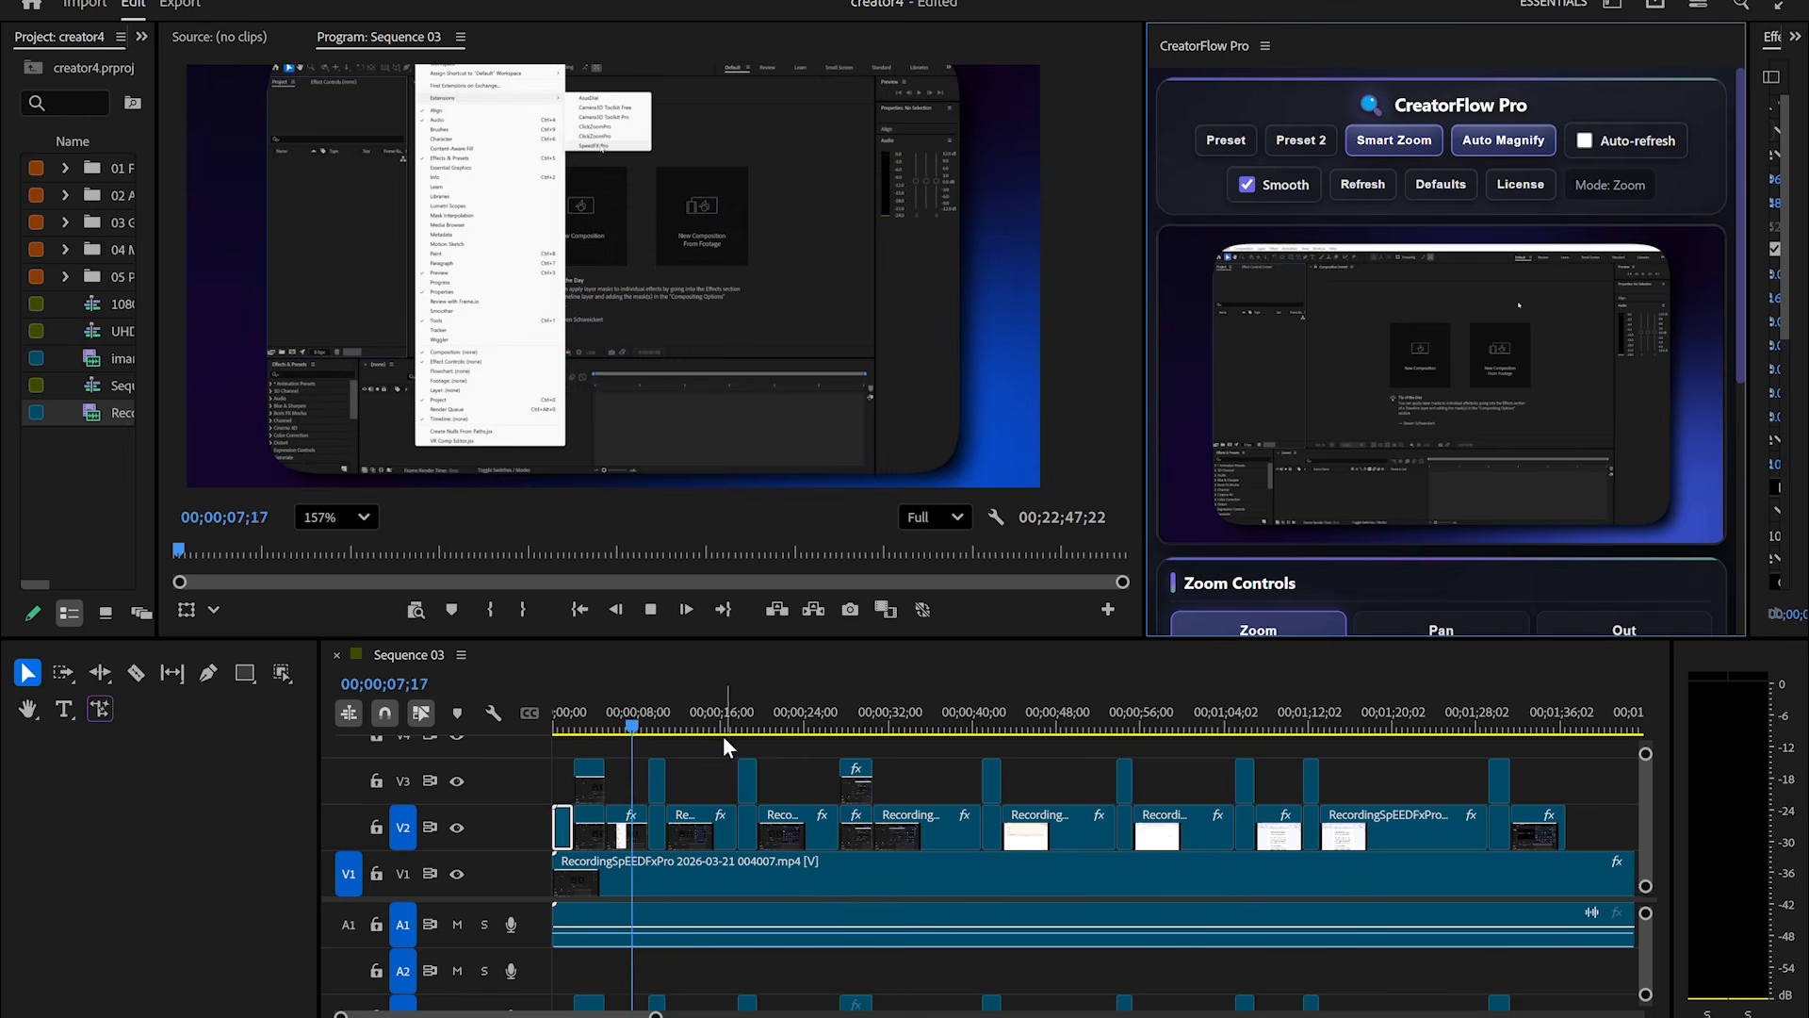
click(758, 729)
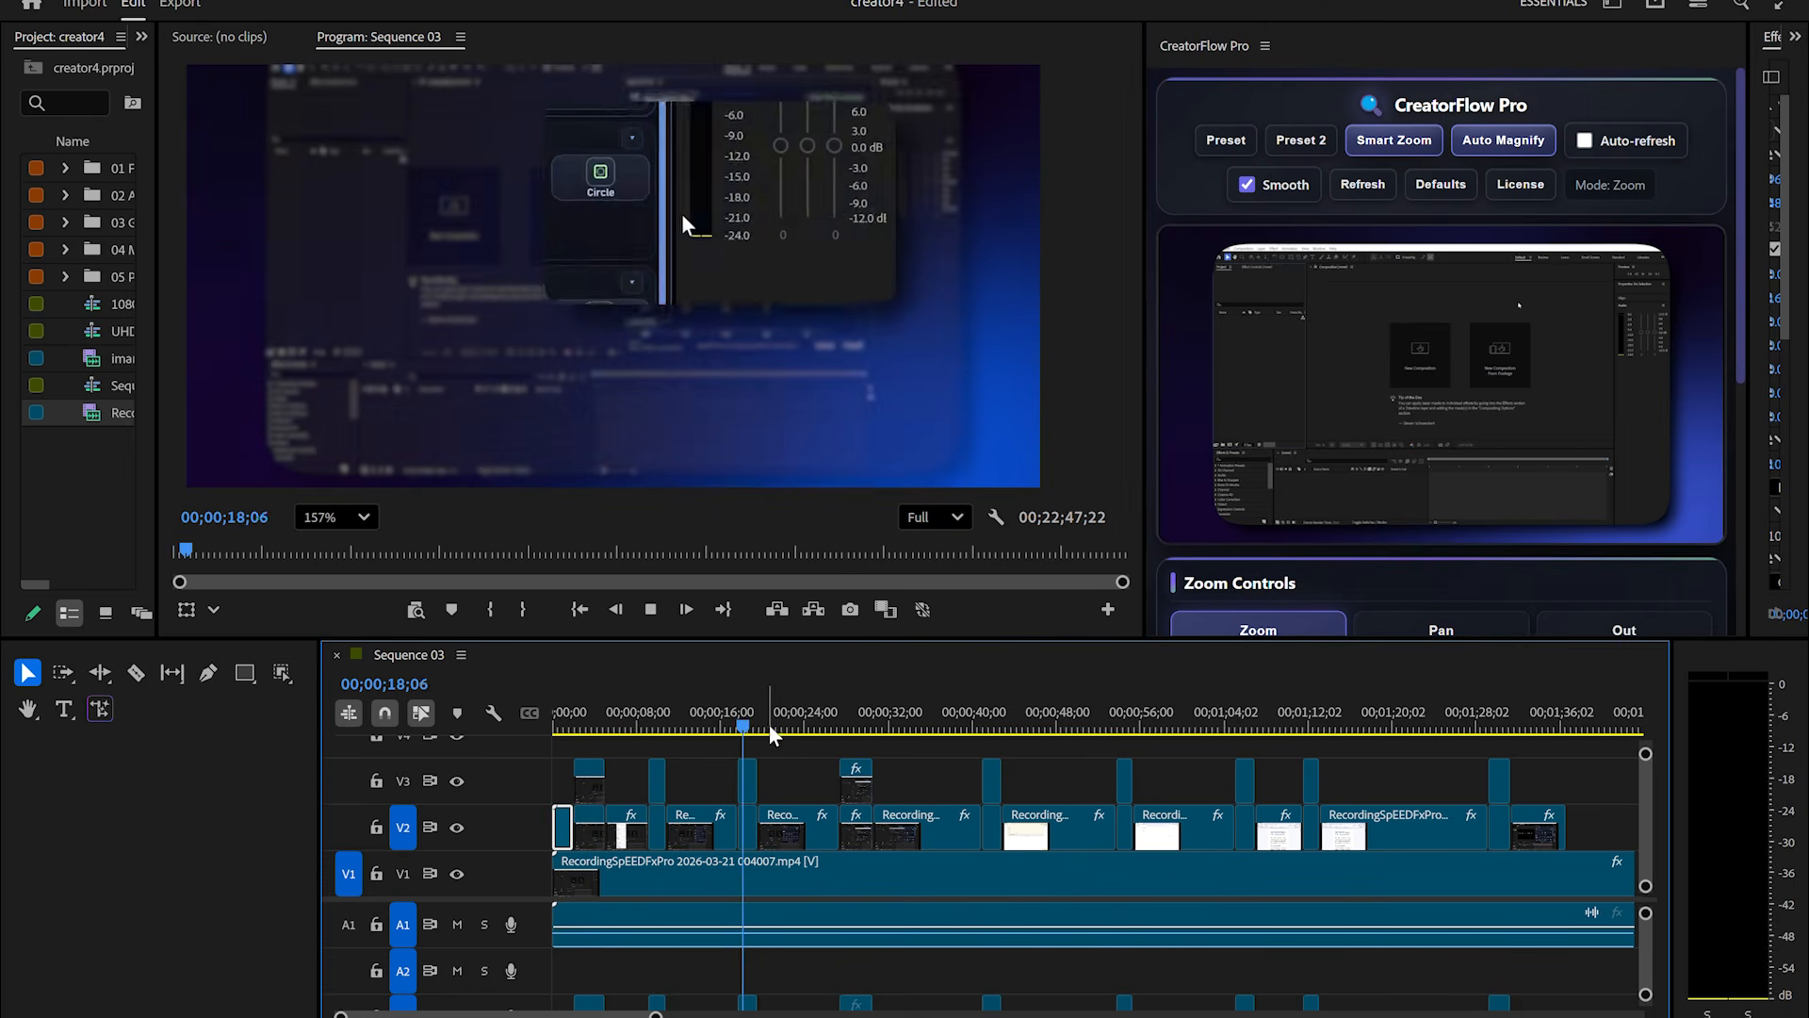
drag(768, 726, 850, 726)
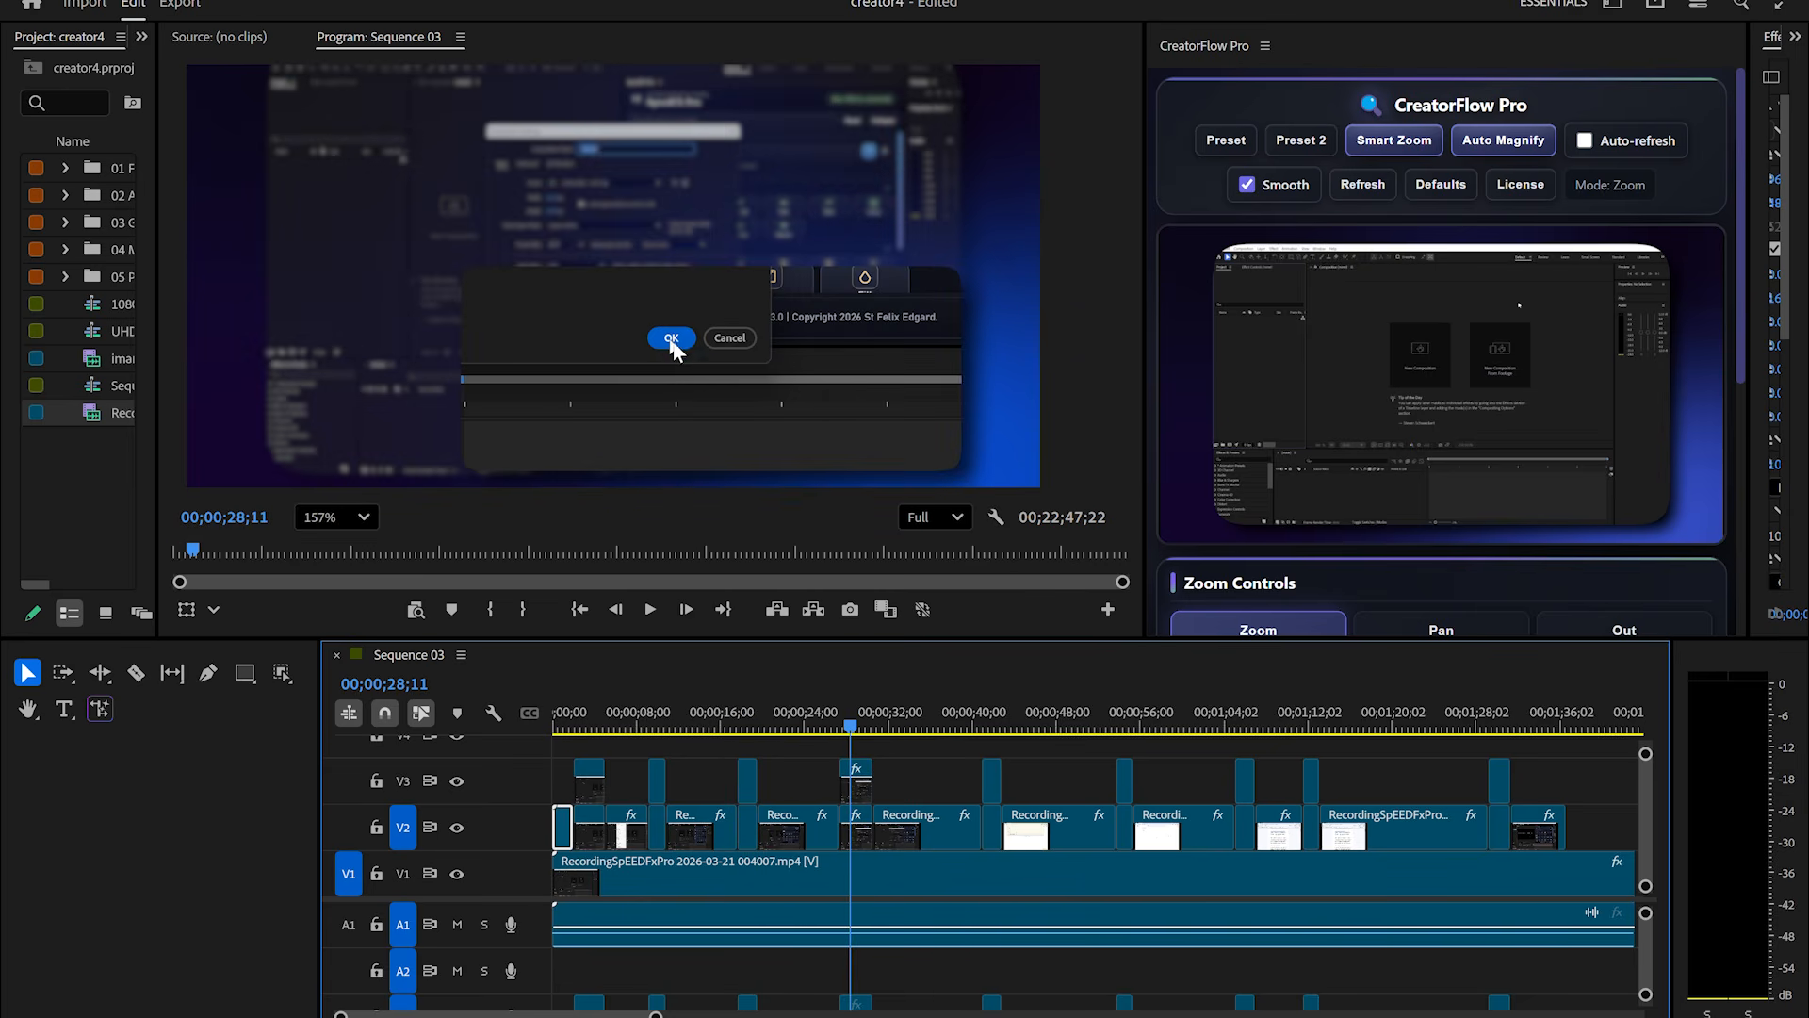
key(space)
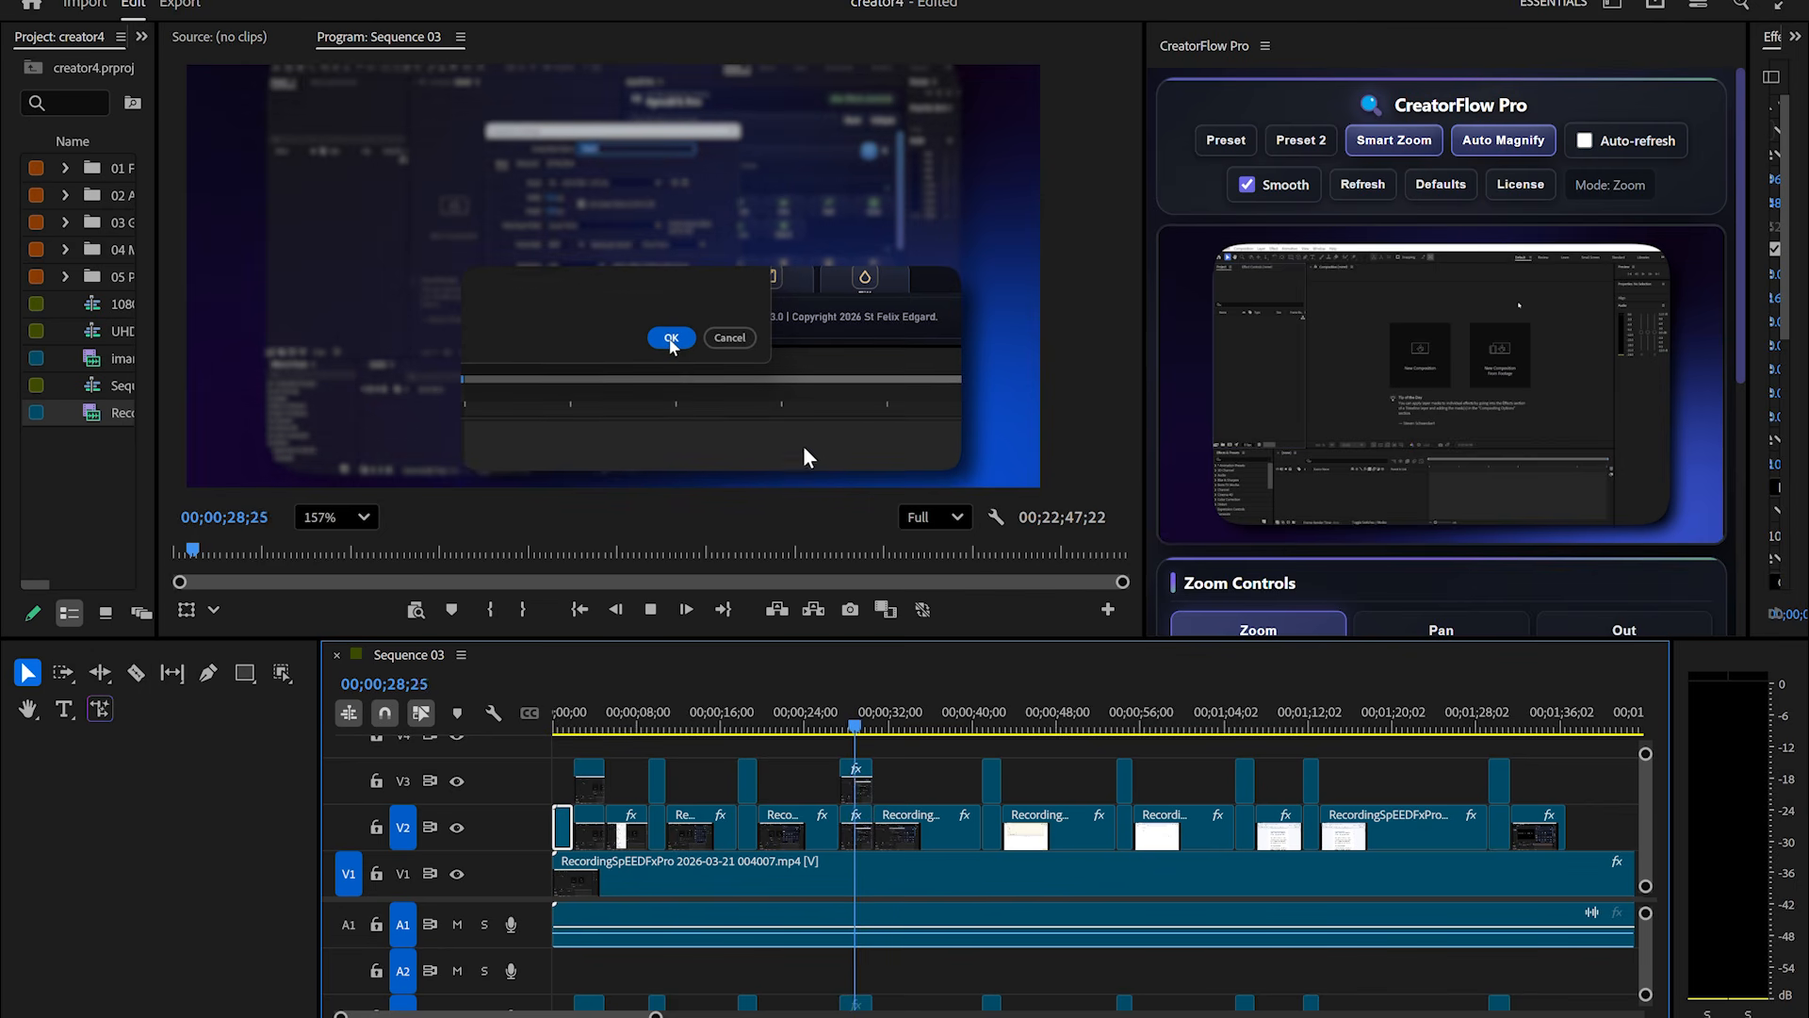
click(981, 728)
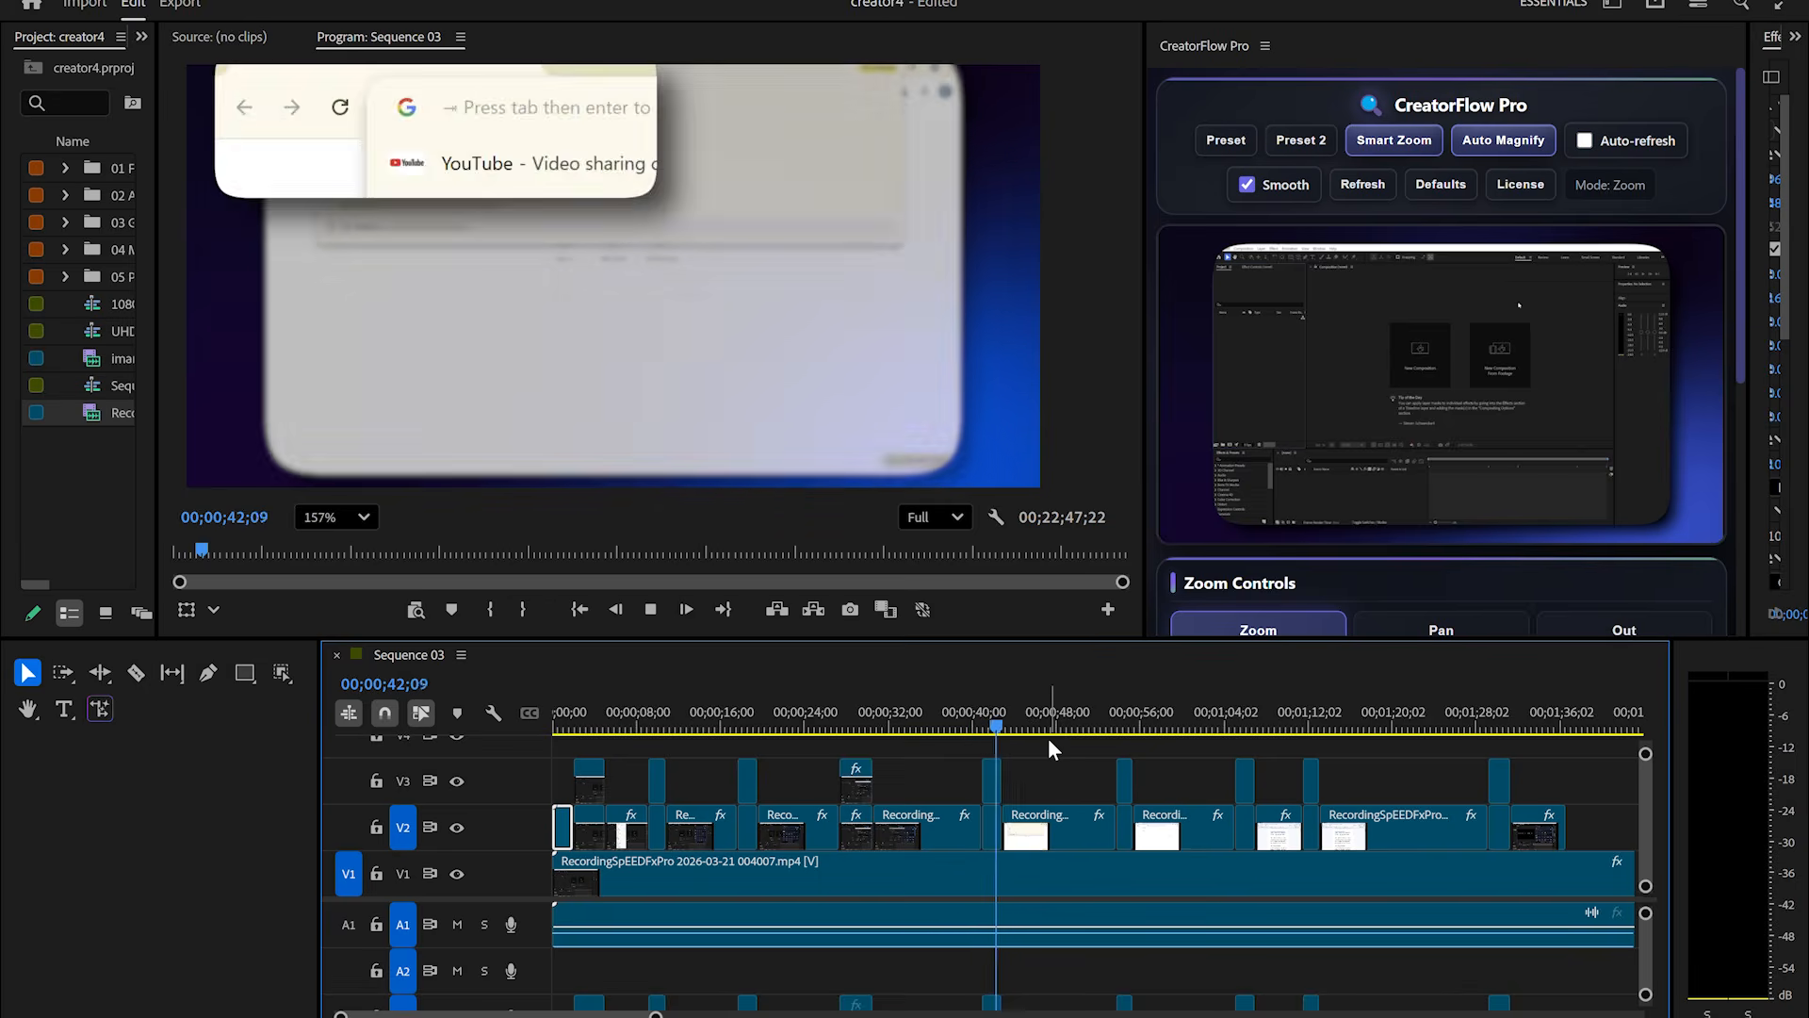
Enlarge the CreatorFlow Pro panel in width and height, and examine its preview, Zoom Controls and Magnify Controls settings.
drag(1145, 377, 827, 377)
scroll(1064, 470, down, 3)
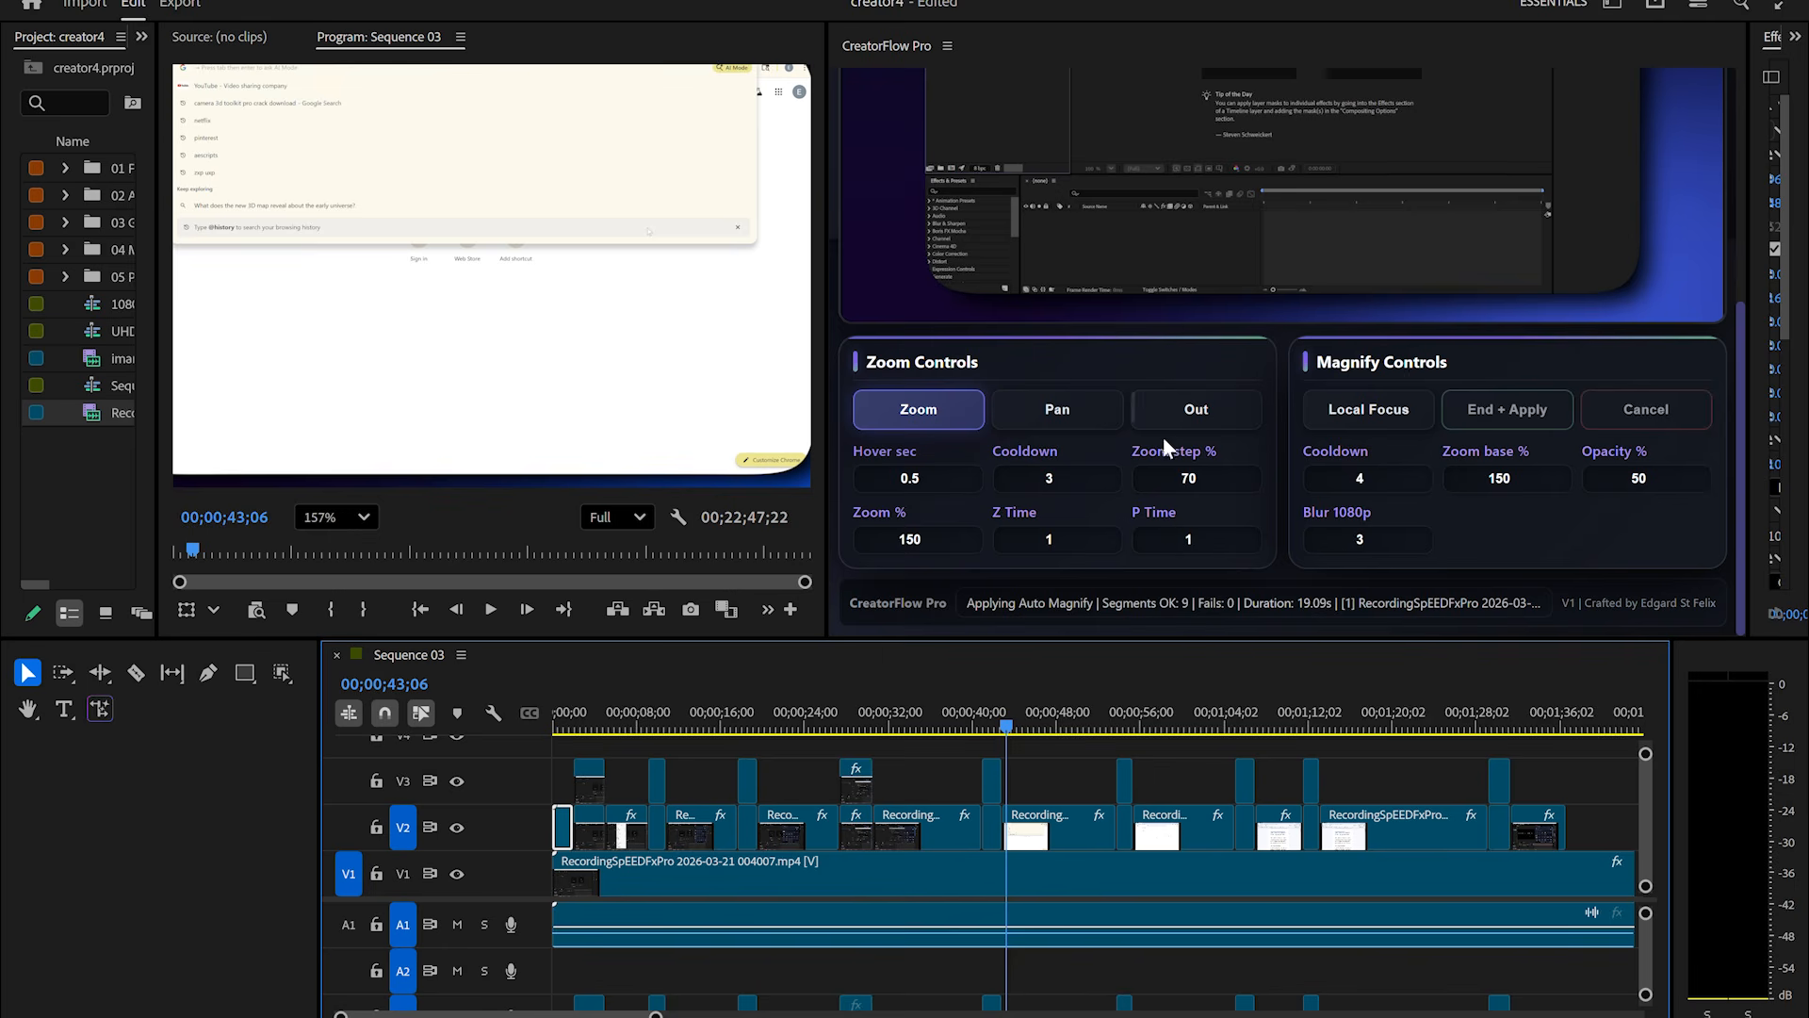
scroll(1161, 434, up, 5)
drag(827, 348, 691, 348)
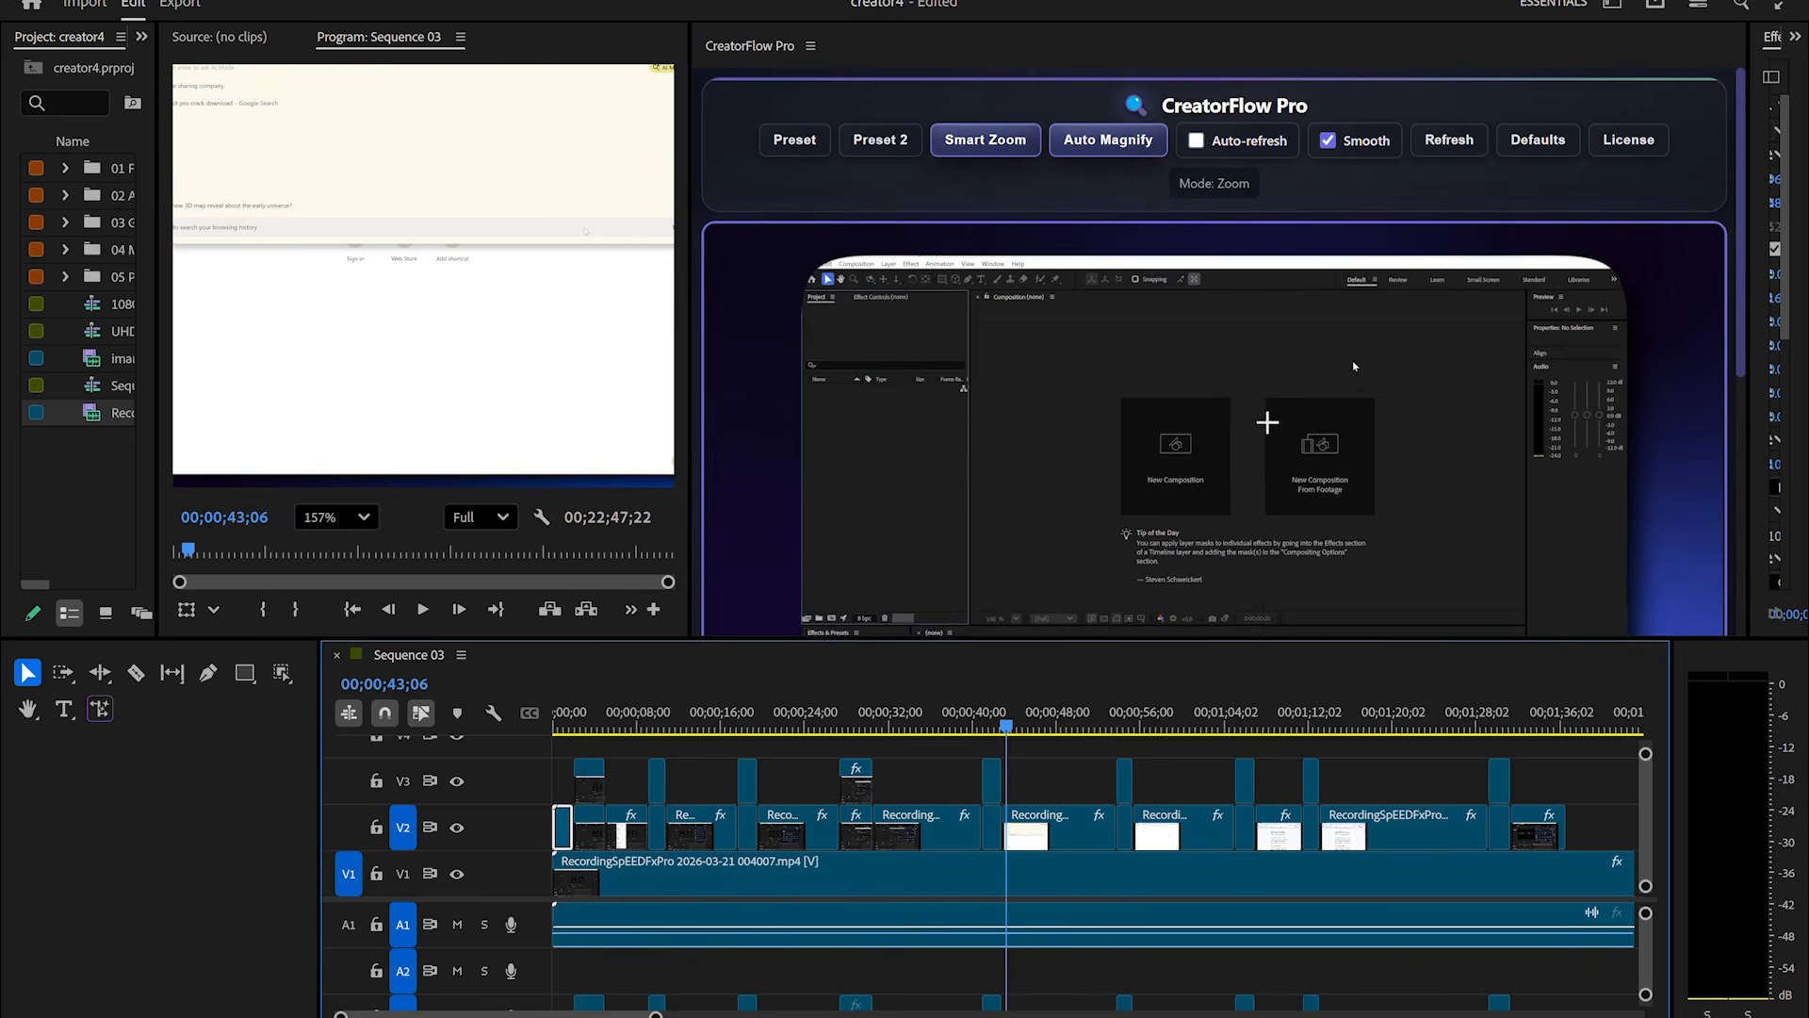
scroll(1215, 424, down, 5)
drag(1124, 639, 1176, 775)
scroll(1541, 367, up, 5)
scroll(1112, 301, down, 5)
scroll(1216, 283, up, 5)
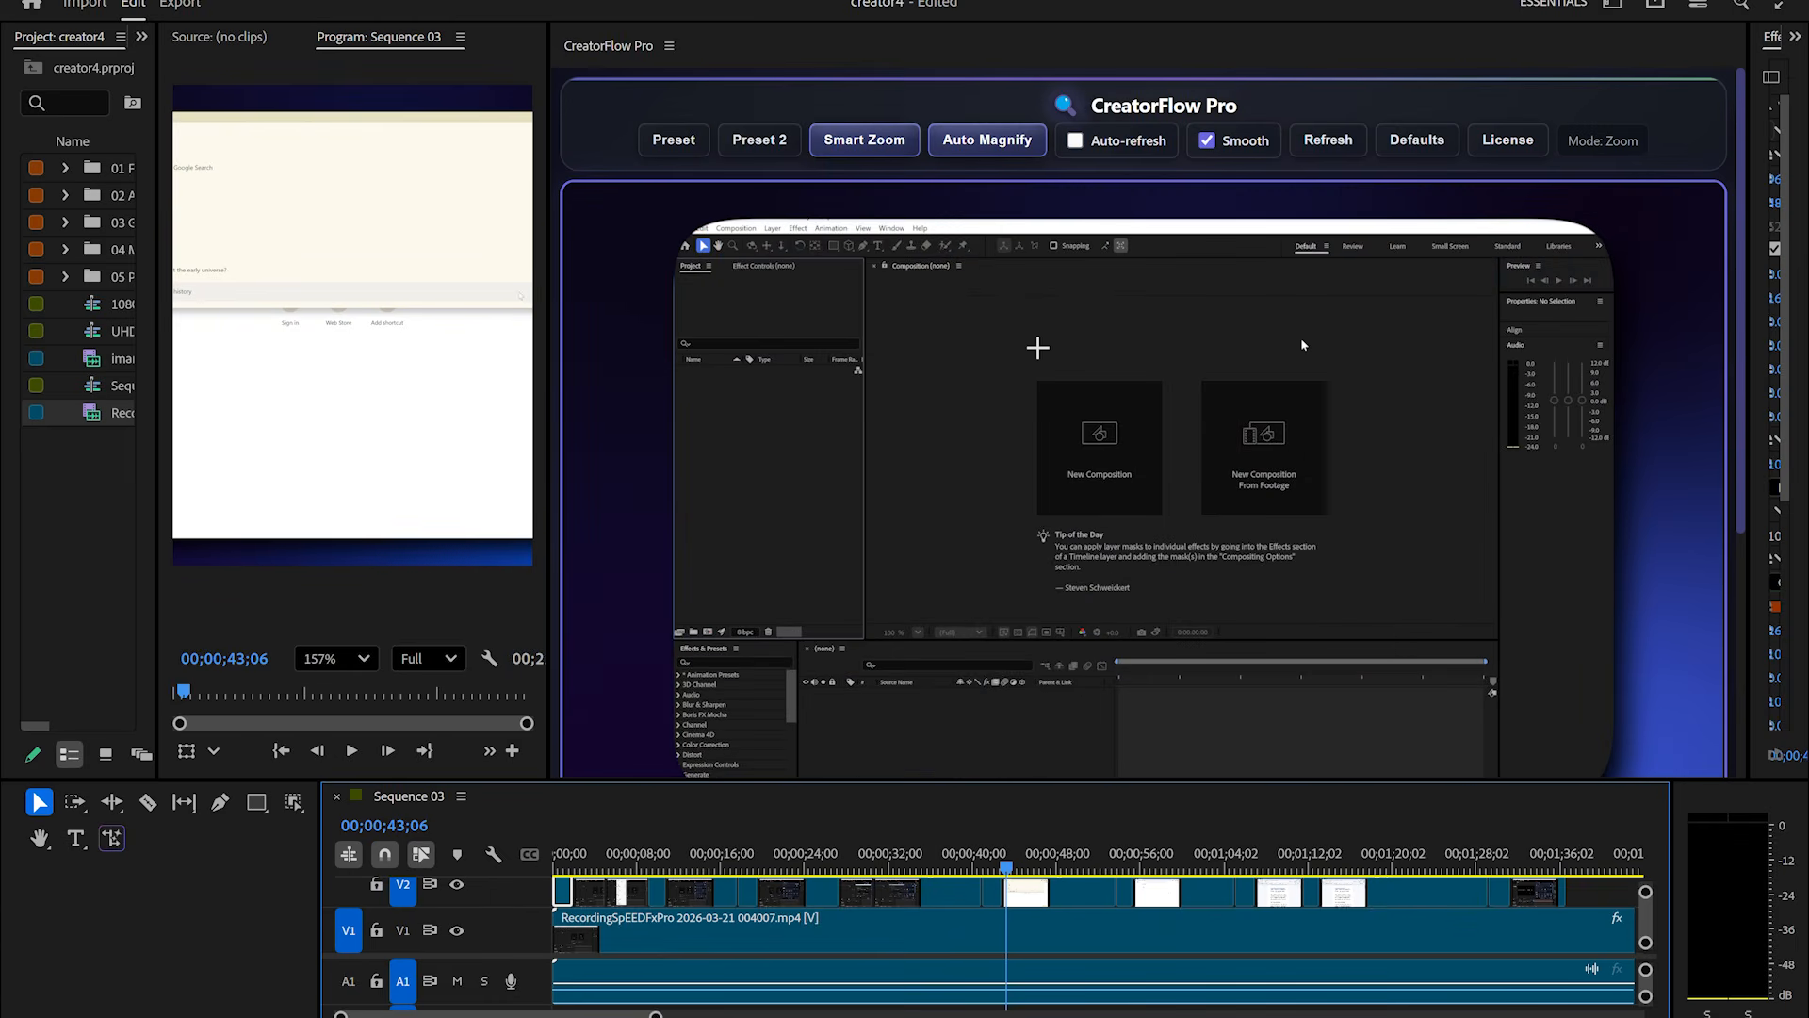
drag(693, 377, 551, 377)
scroll(1037, 282, down, 5)
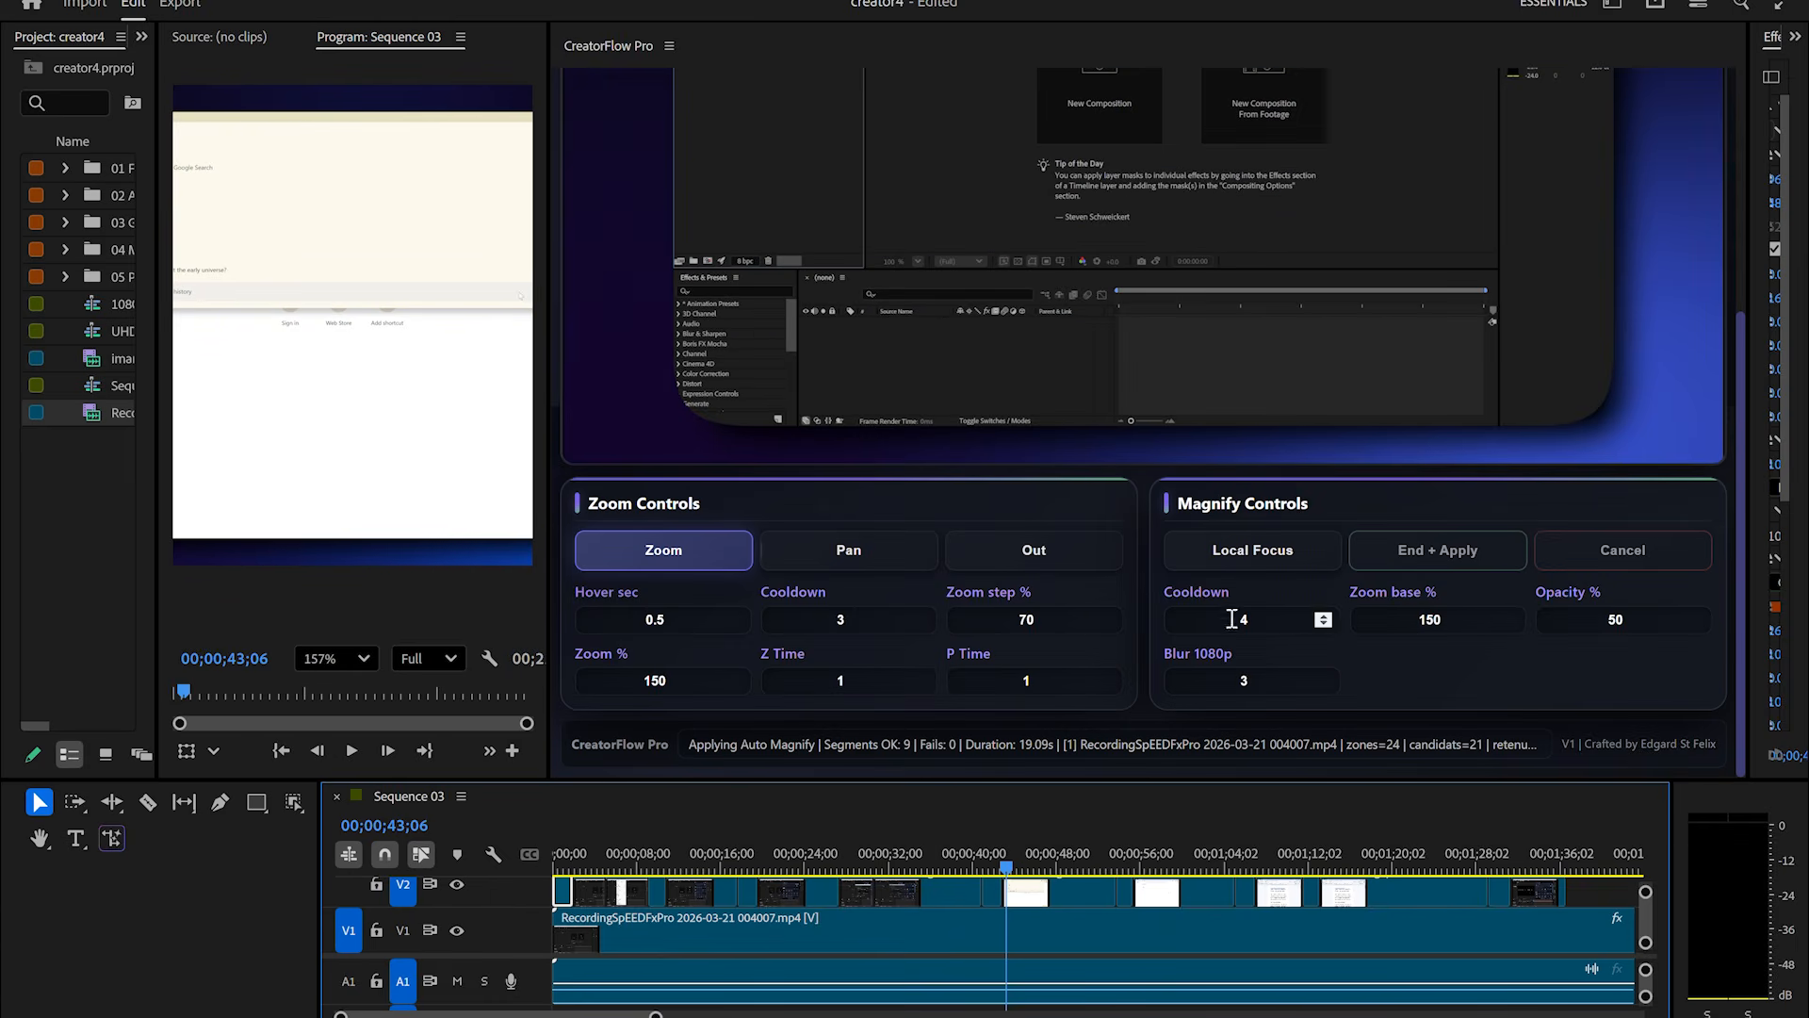